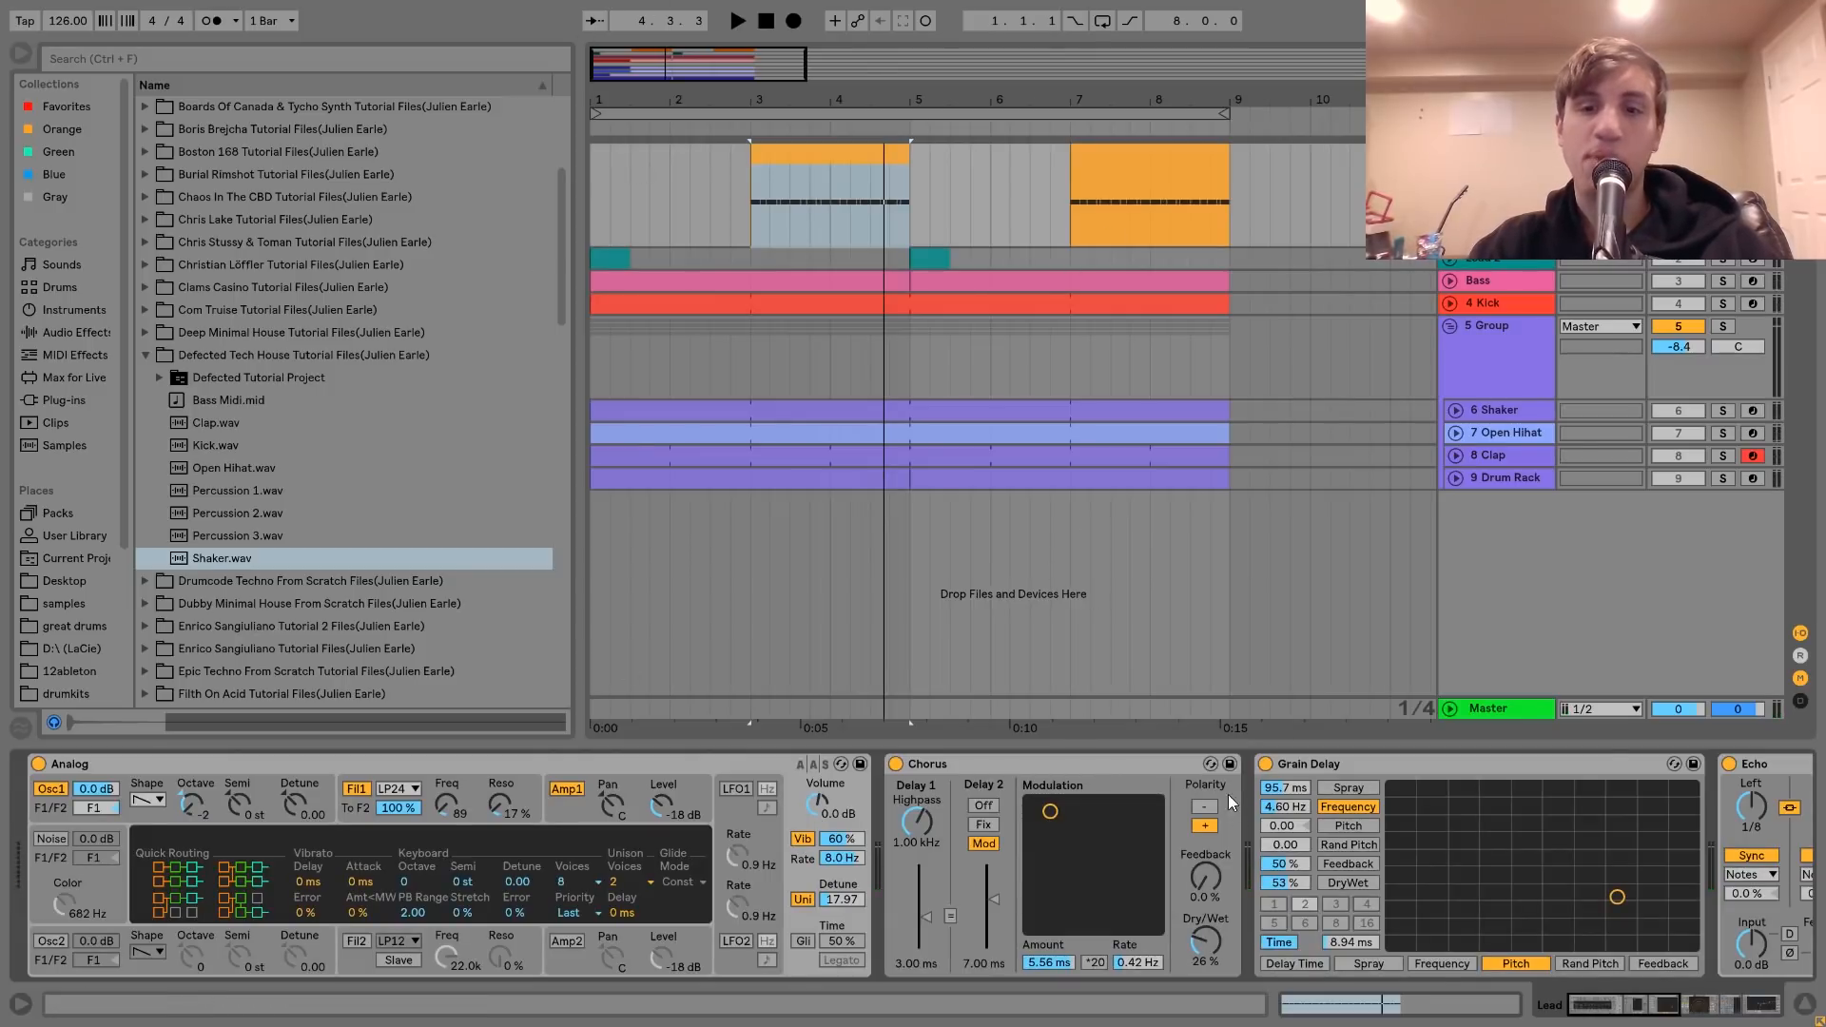
Bypass the lead's Grain Delay and Echo and play the loop to hear the drier sound
left_click(1267, 764)
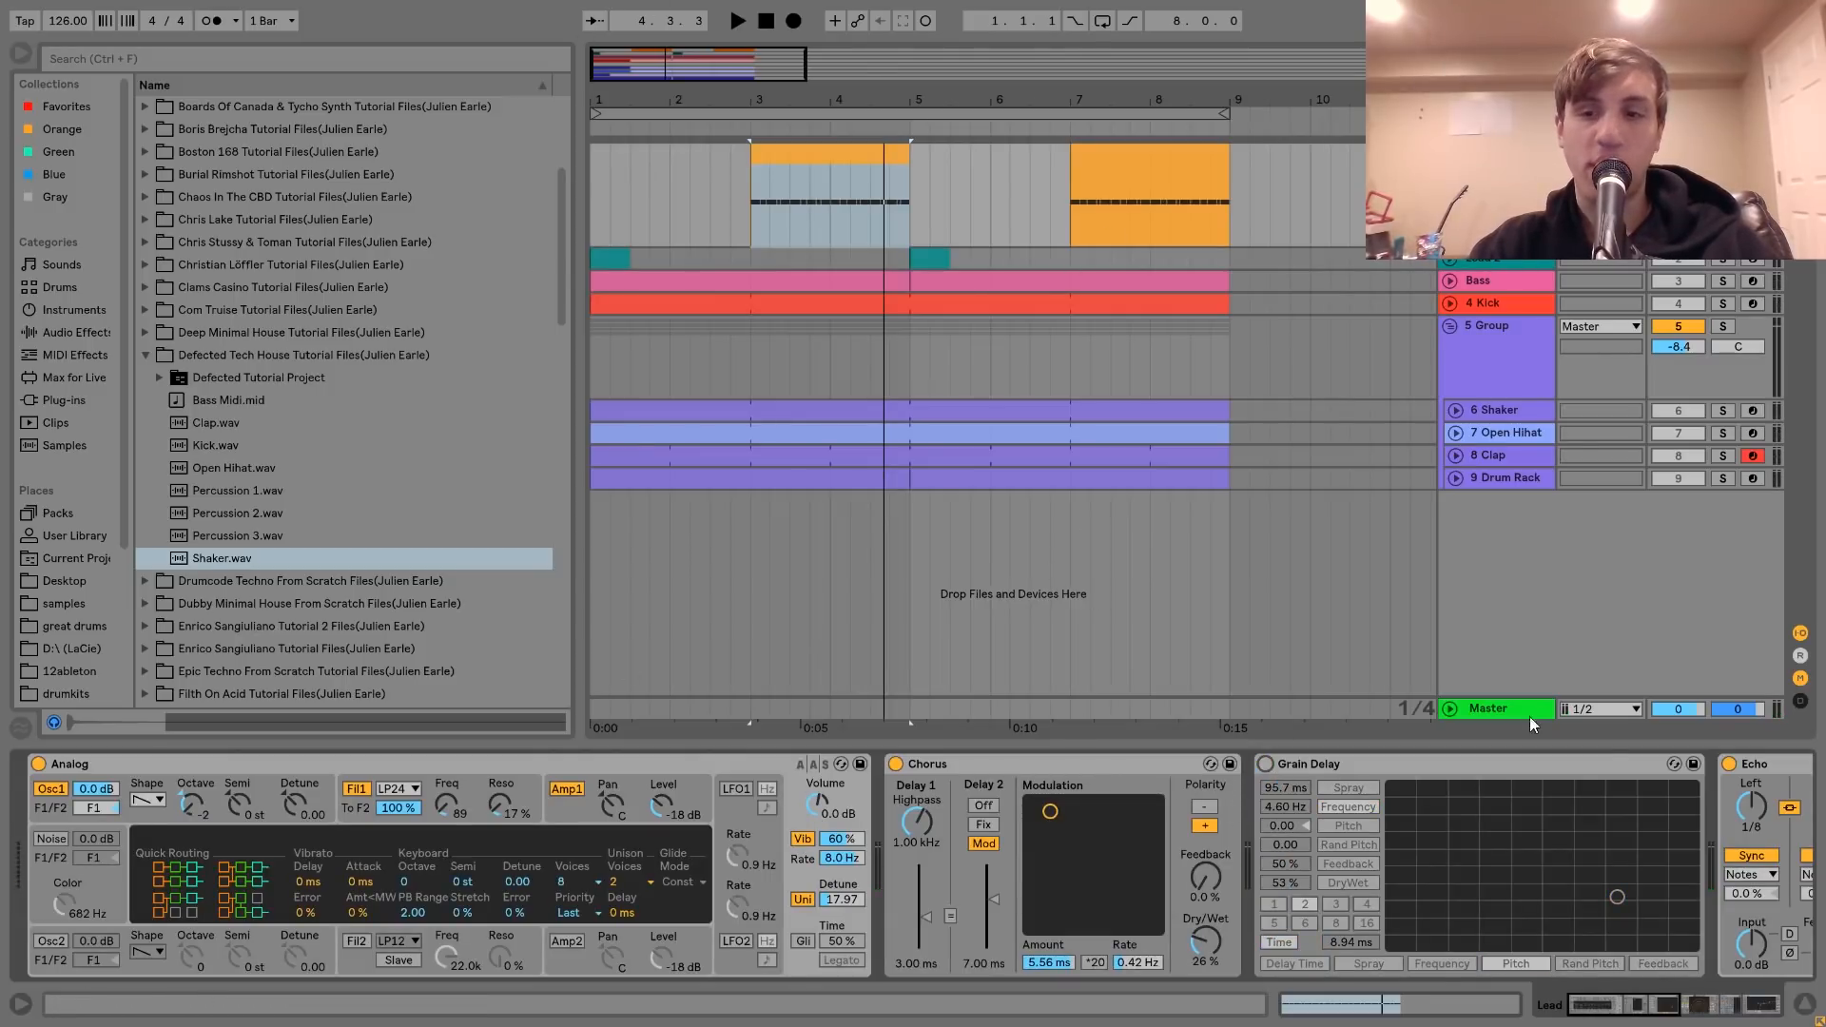
left_click(1732, 766)
key("space")
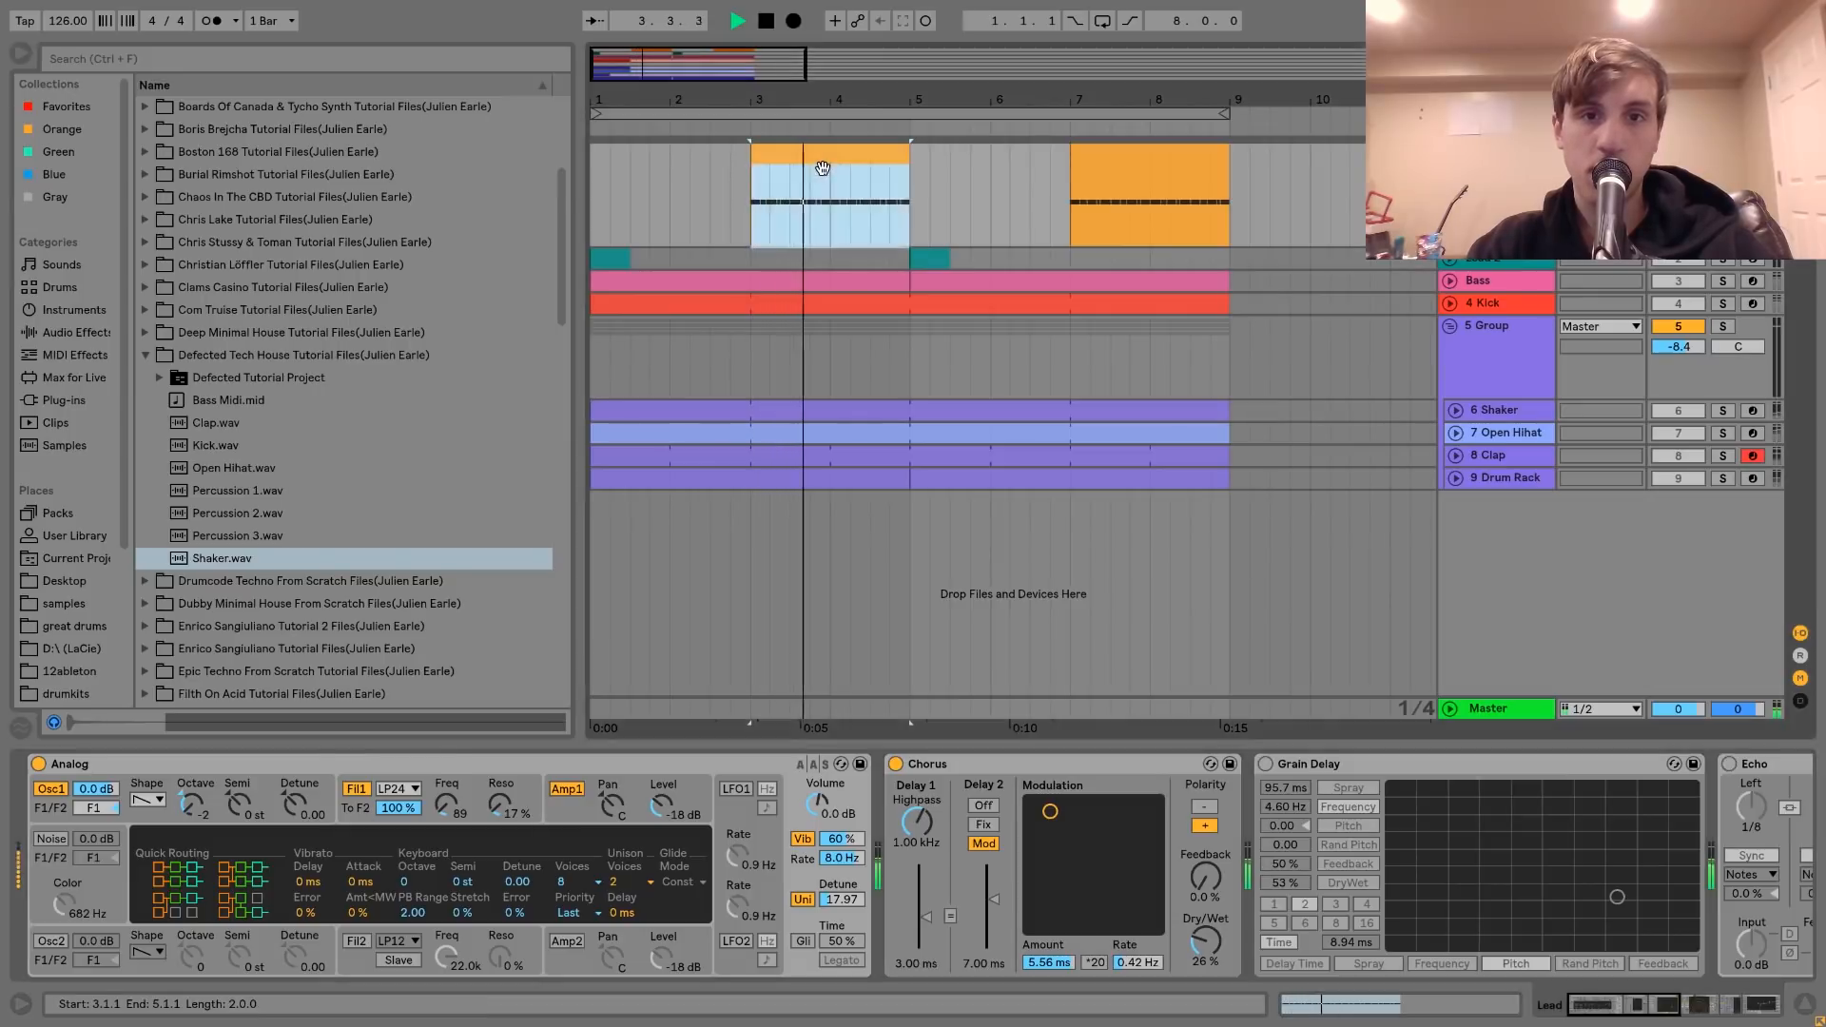
Open the lead's MIDI clip at bar 3 and play it to examine its repeated D#5 note rhythm
double_click(823, 169)
key("space")
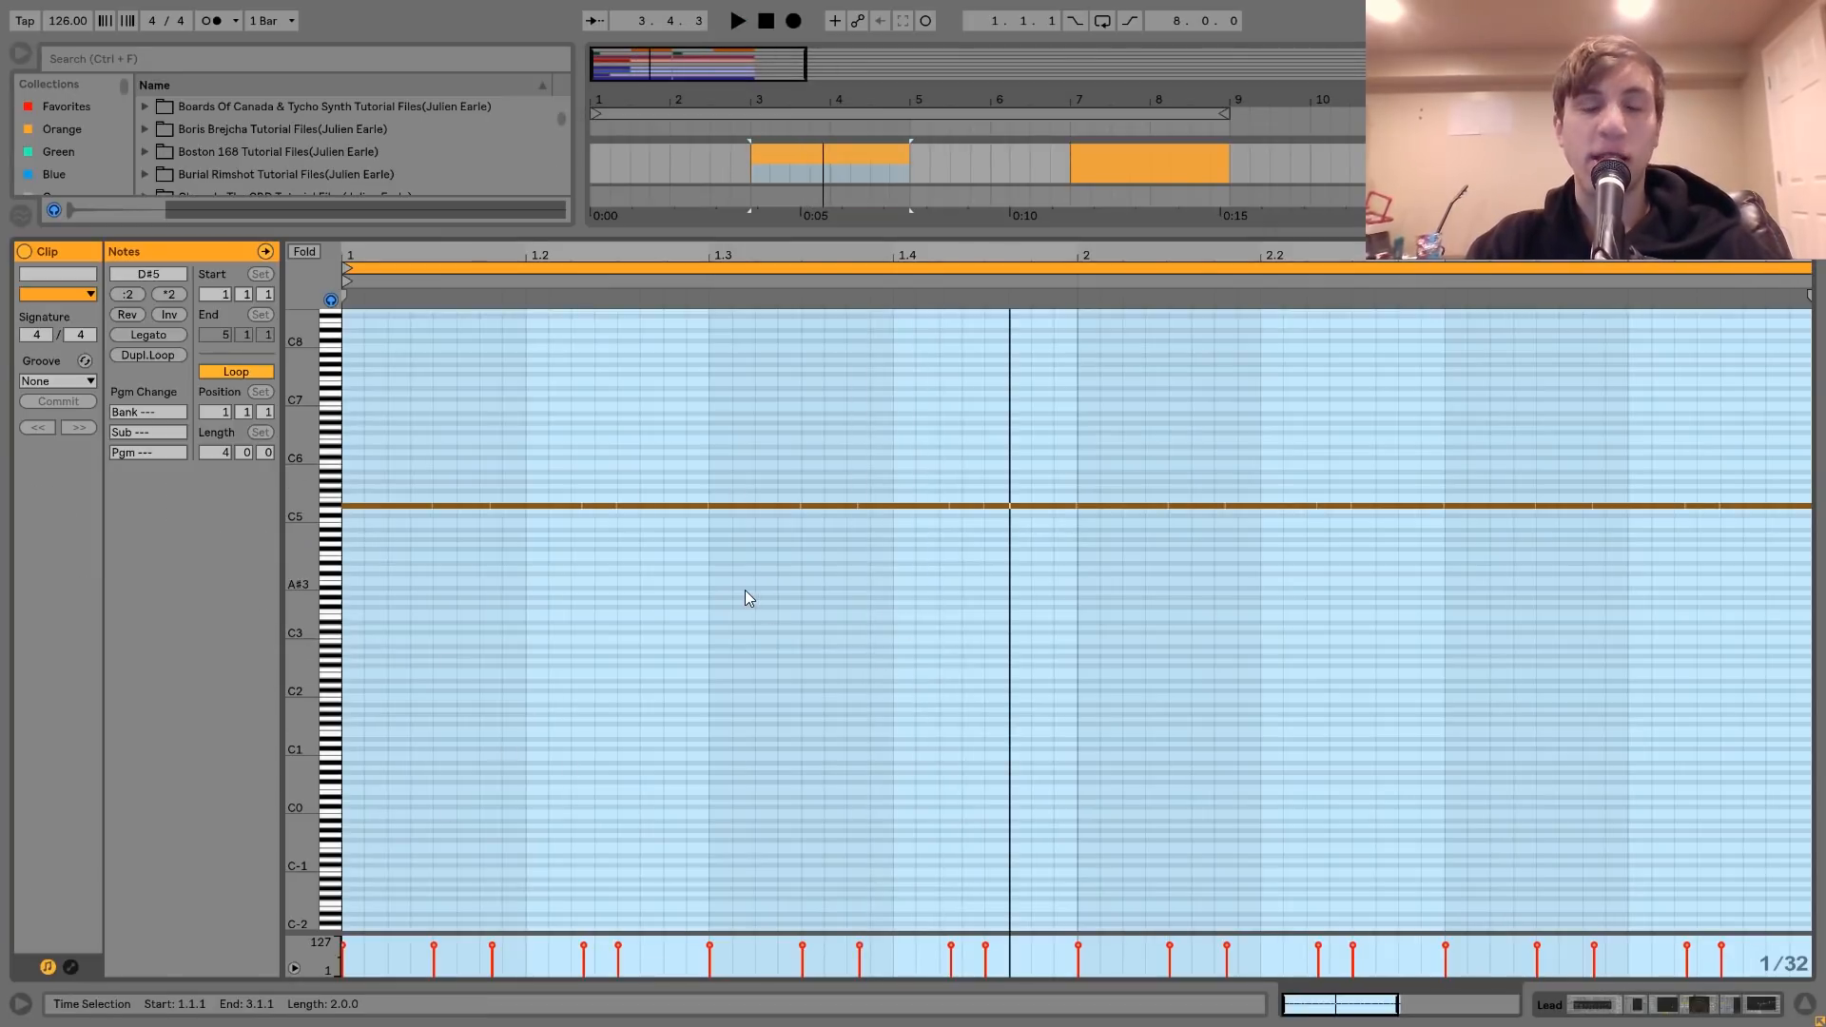
key("space")
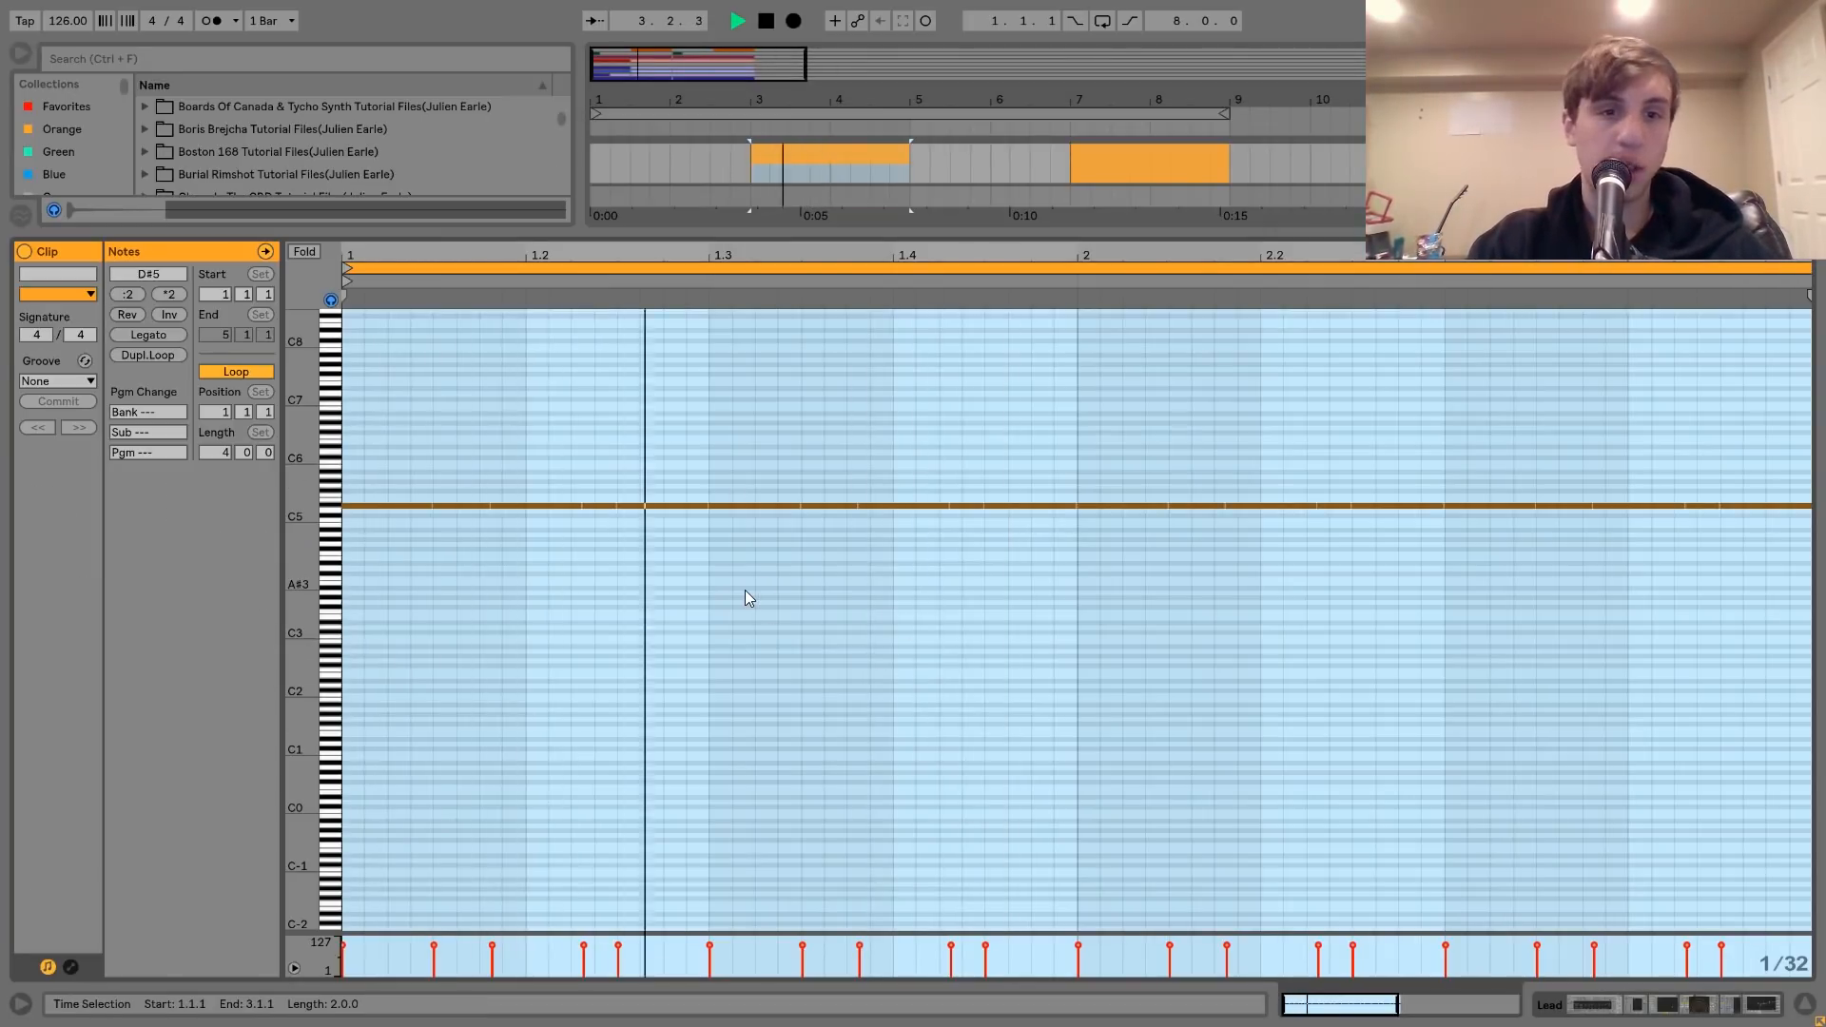
key("space")
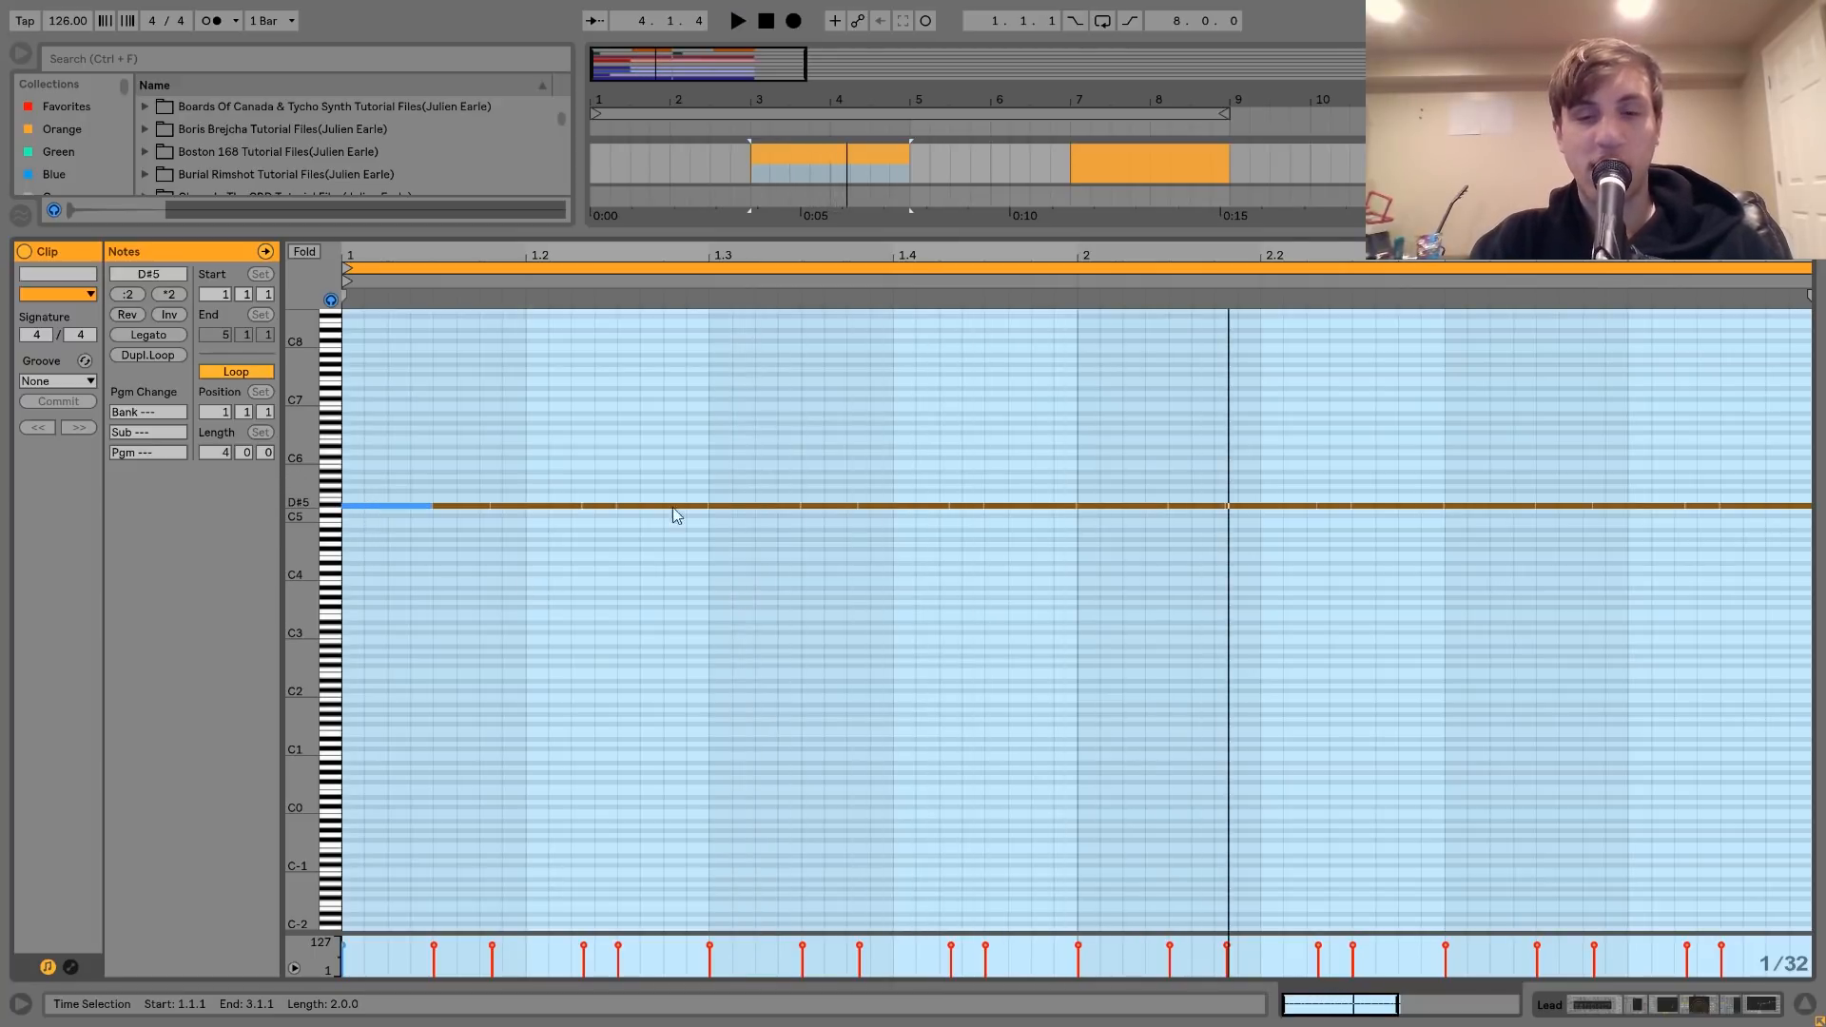
Return to the lead's device chain and re-enable Grain Delay and Echo
left_click(1637, 1010)
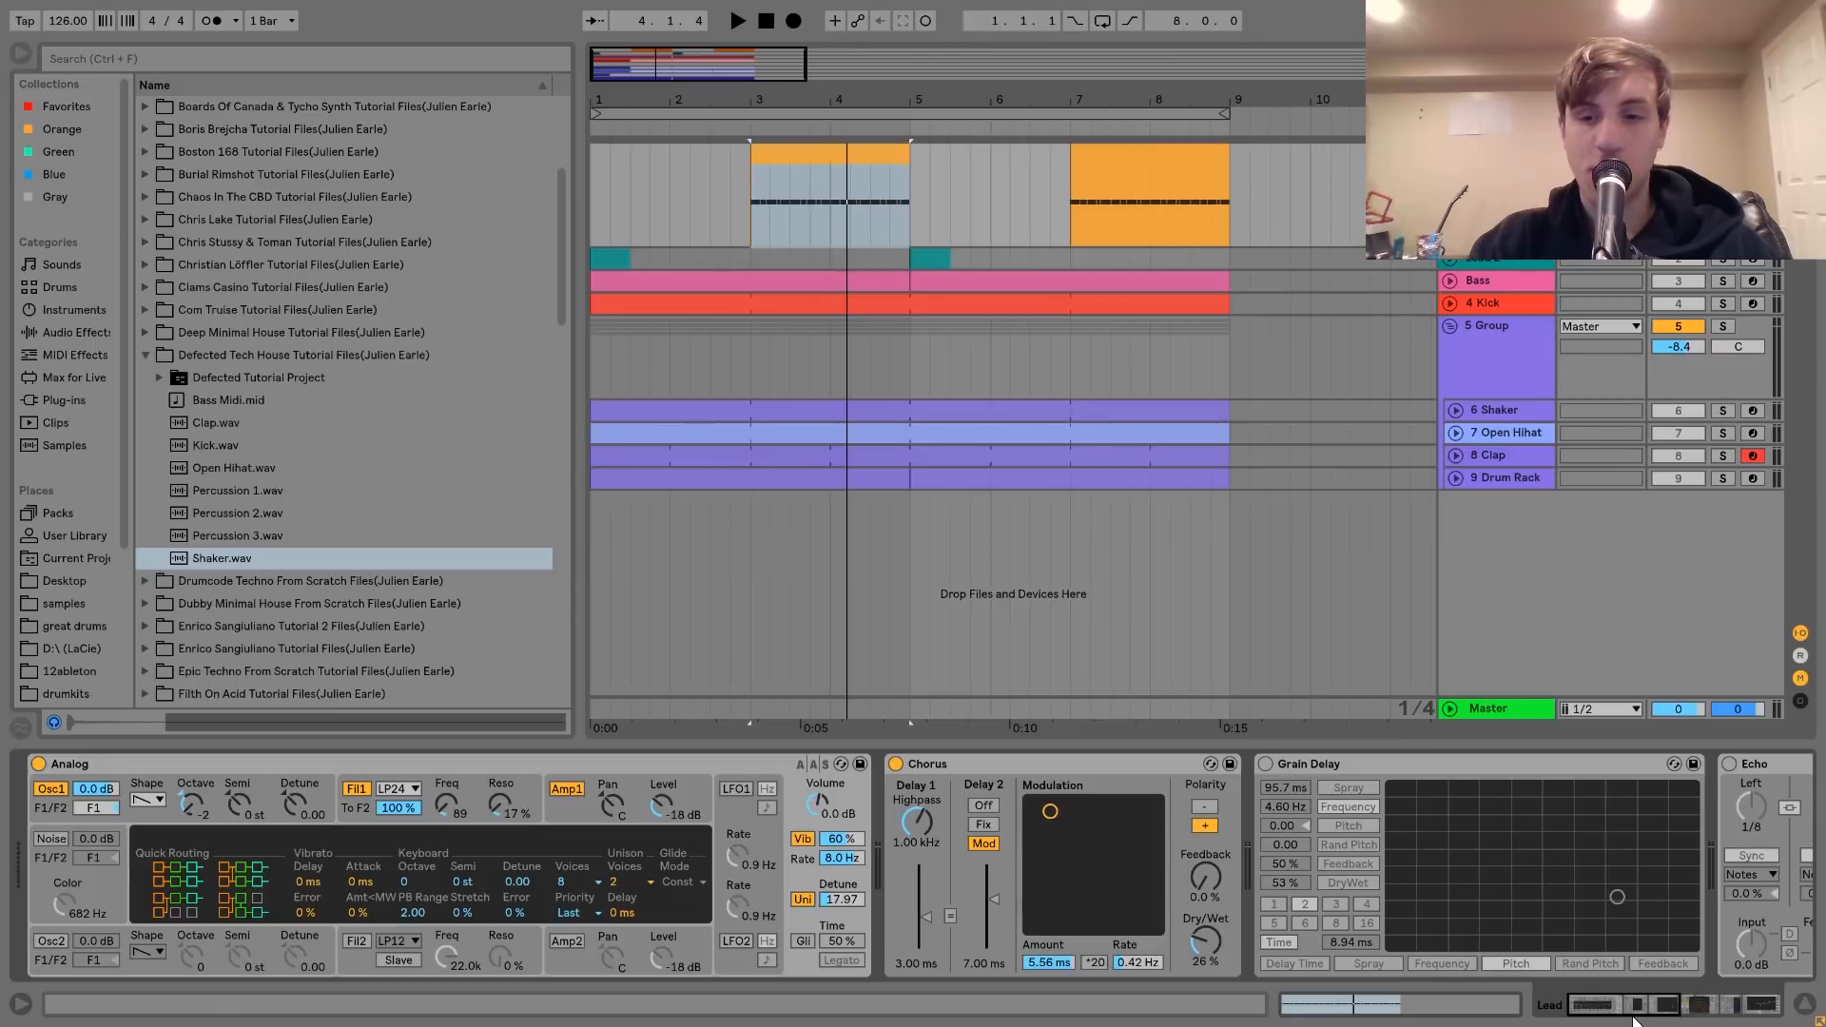
left_click(1266, 764)
scroll(1476, 799, "right", 5)
left_click(1538, 764)
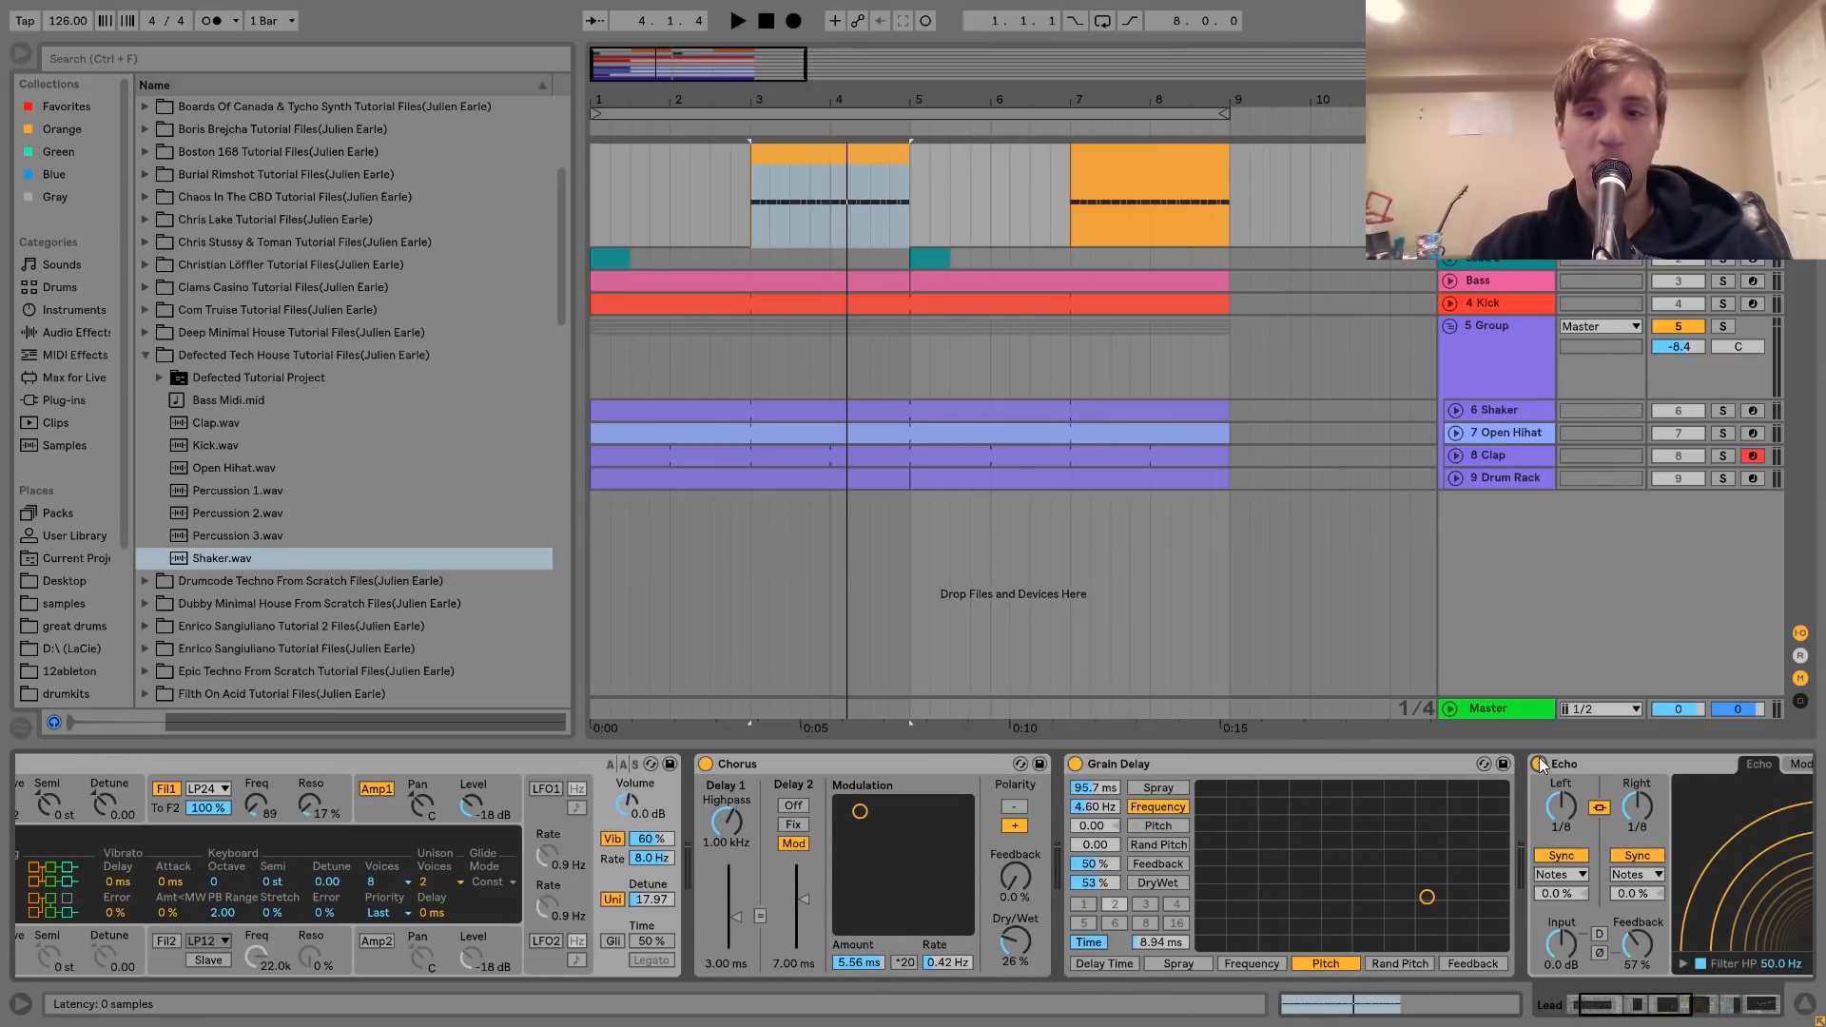
scroll(561, 890, "left", 5)
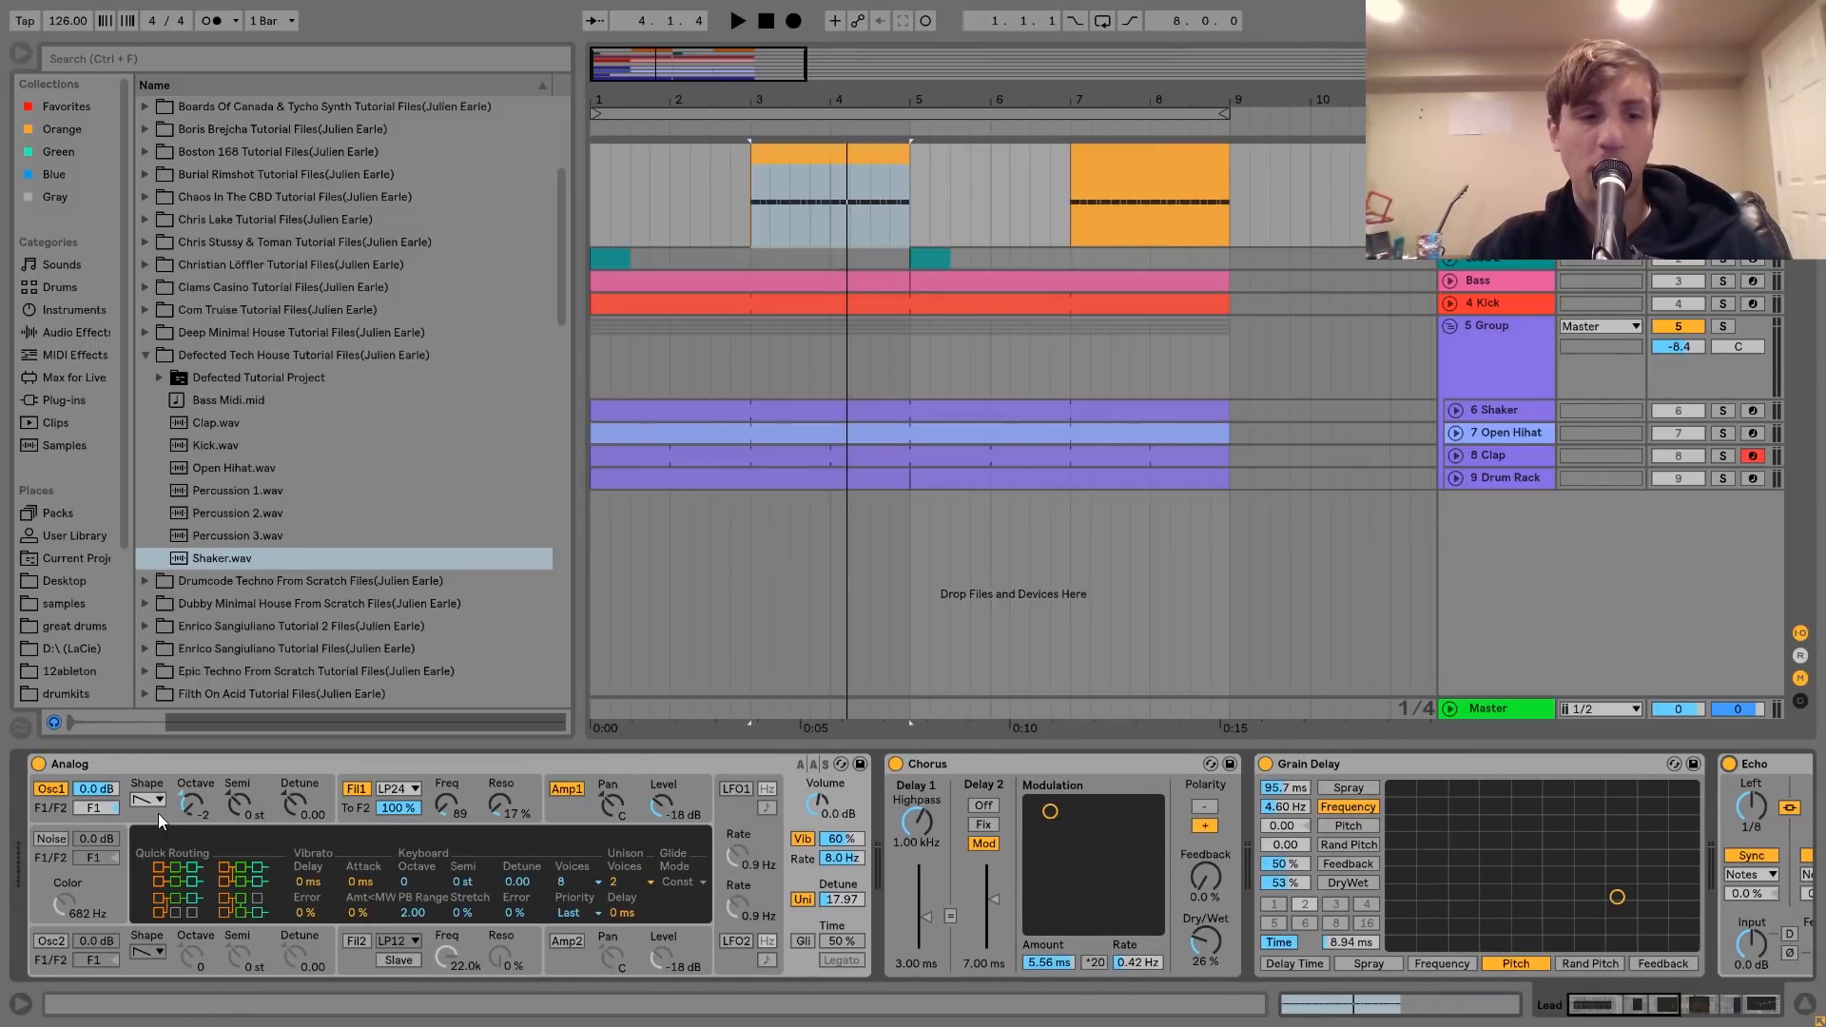
Examine Analog's oscillator, filter envelope and unison settings, playing the lead briefly to hear them
left_click(190, 818)
left_click(379, 812)
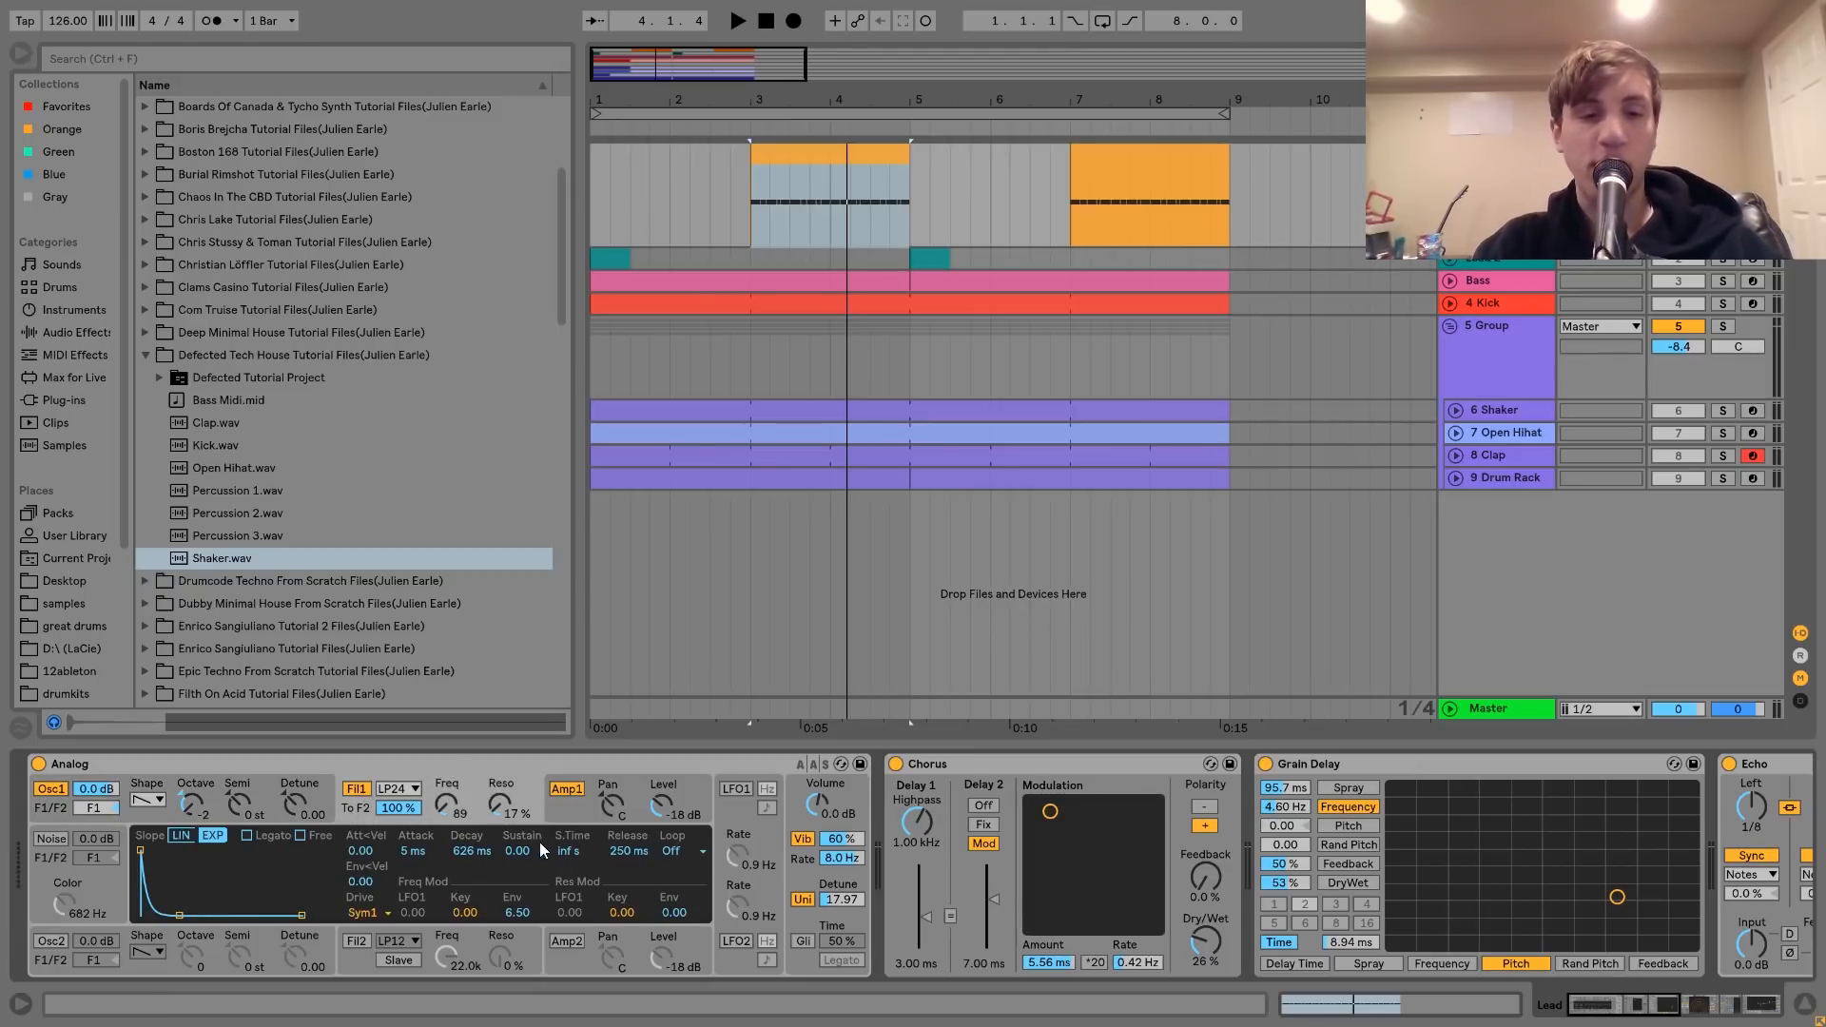
key("space")
key("space")
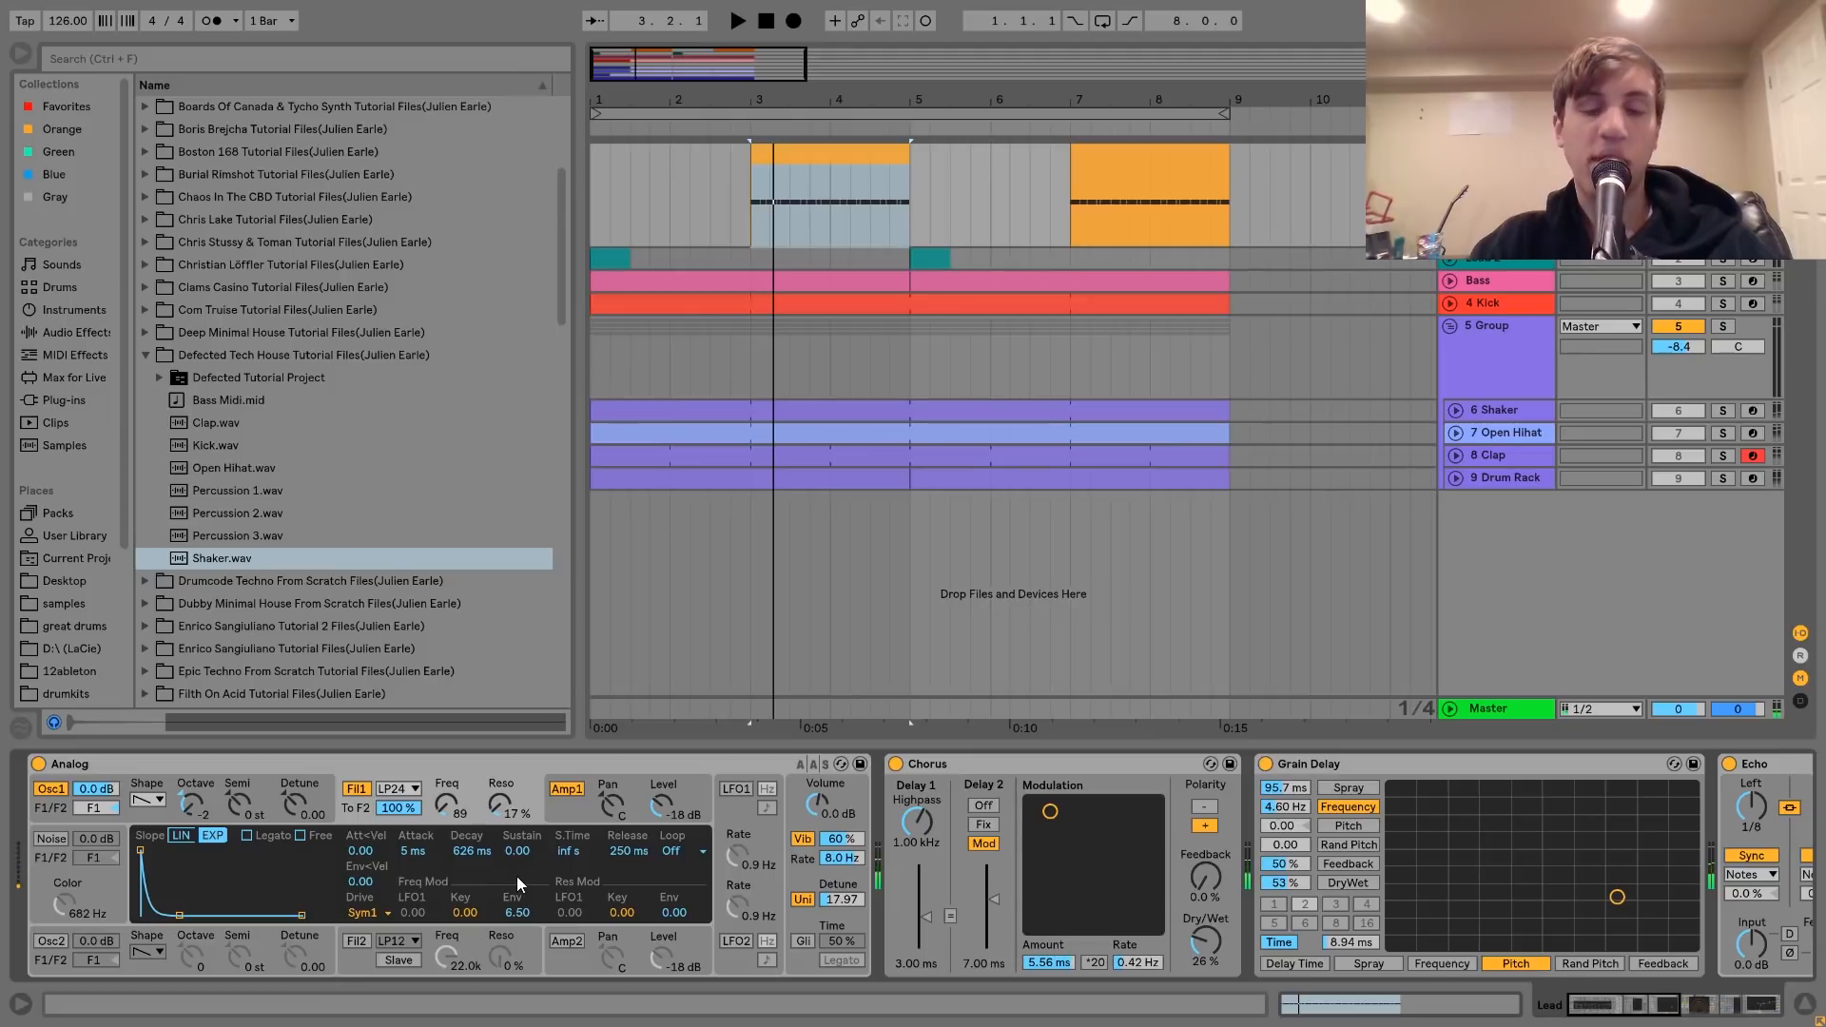
left_click(796, 875)
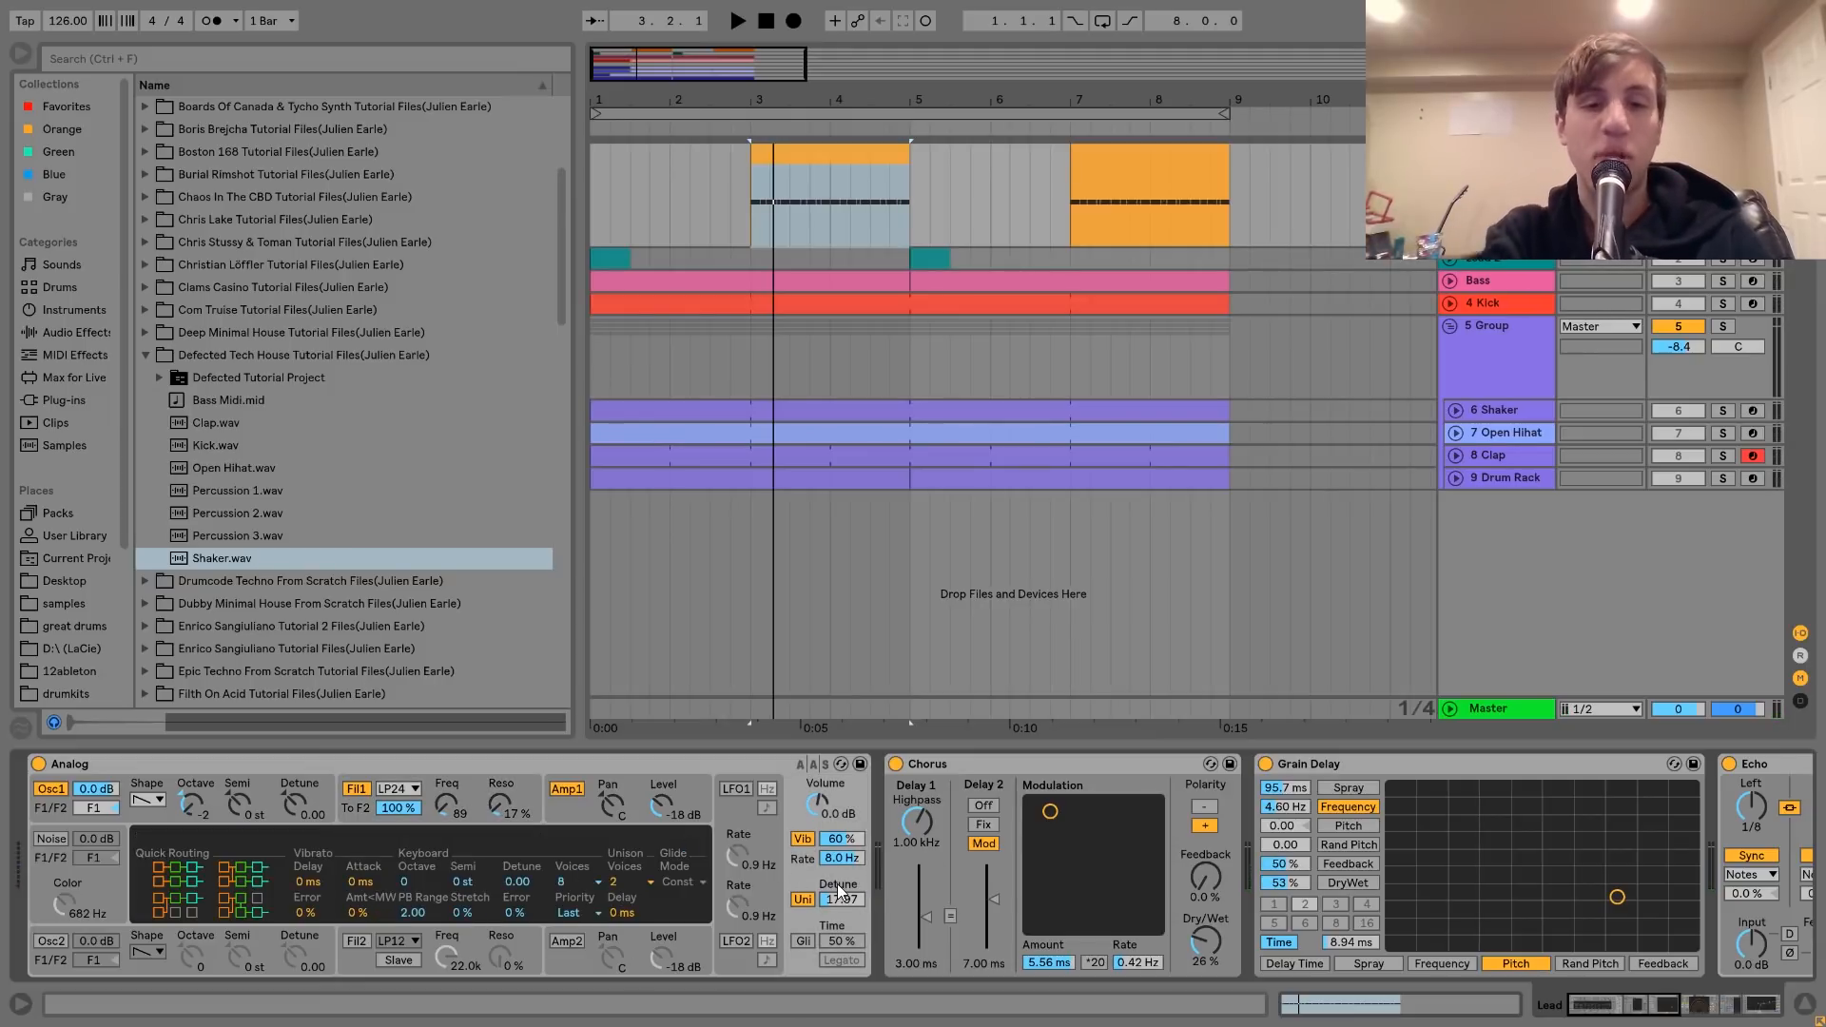
Compare the lead with Chorus bypassed and enabled by playing the loop in each state
scroll(733, 868, "right", 3)
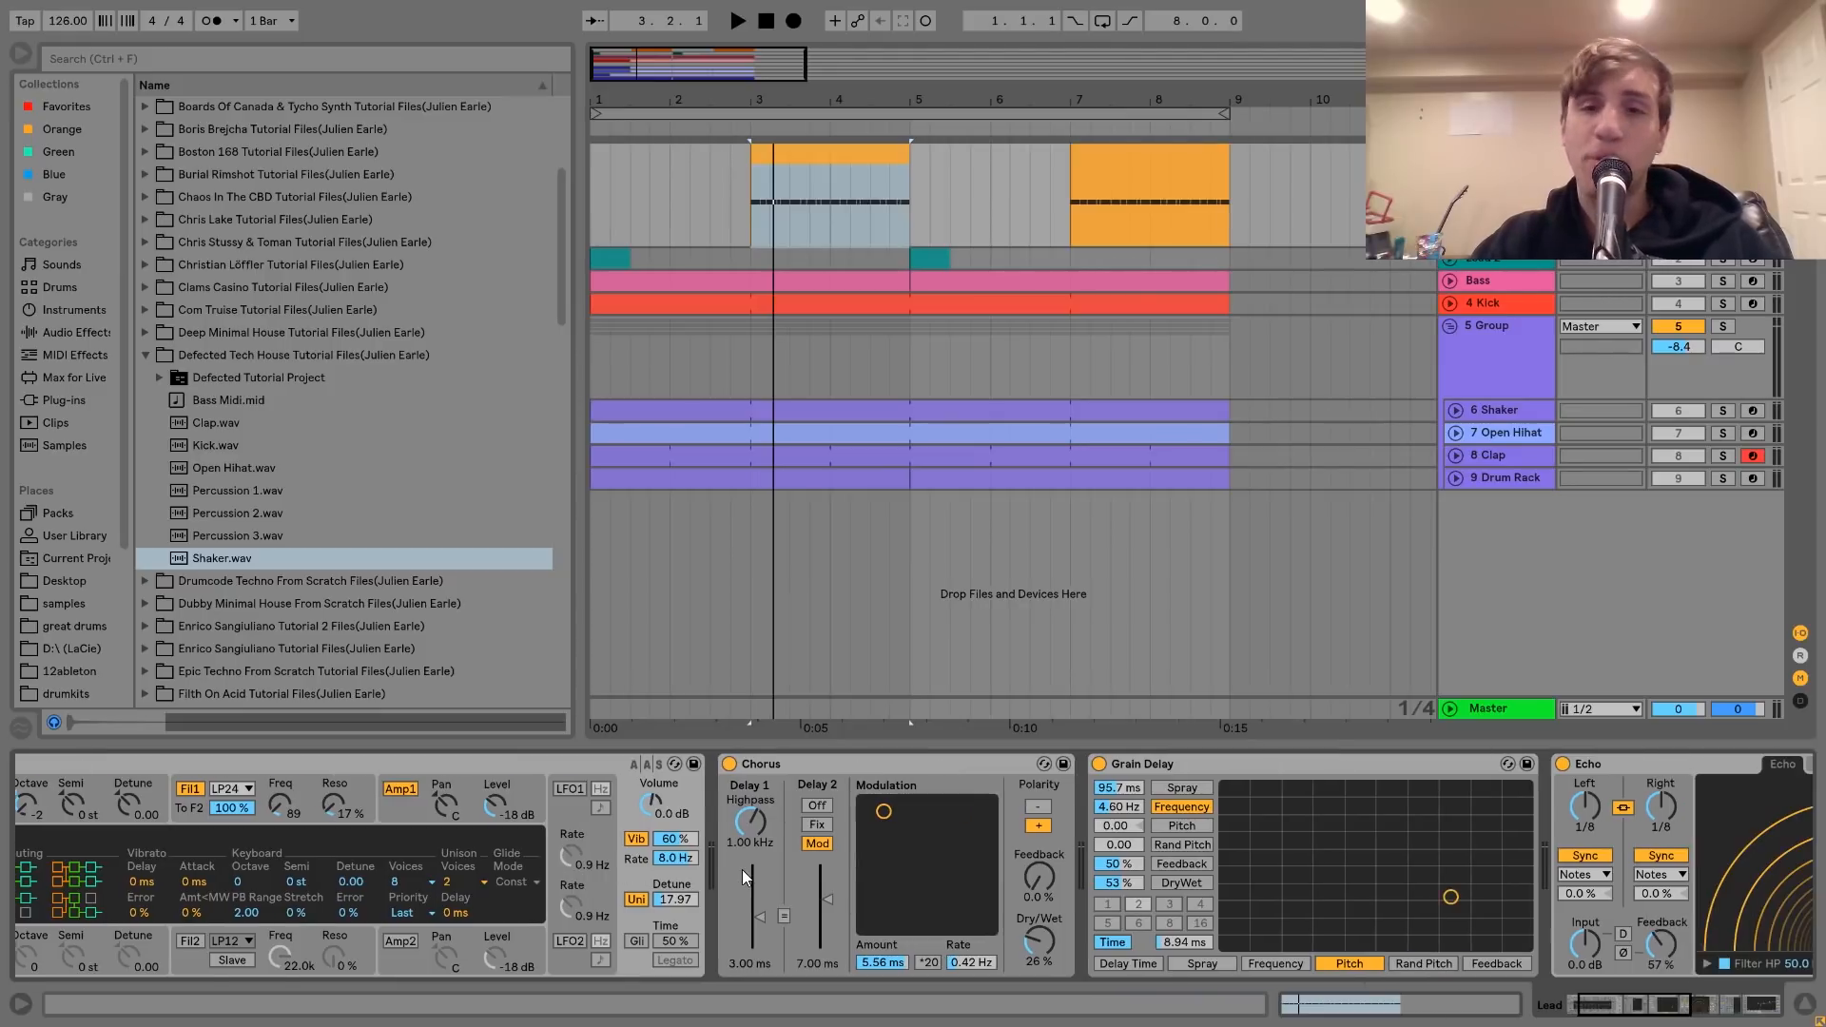
key("space")
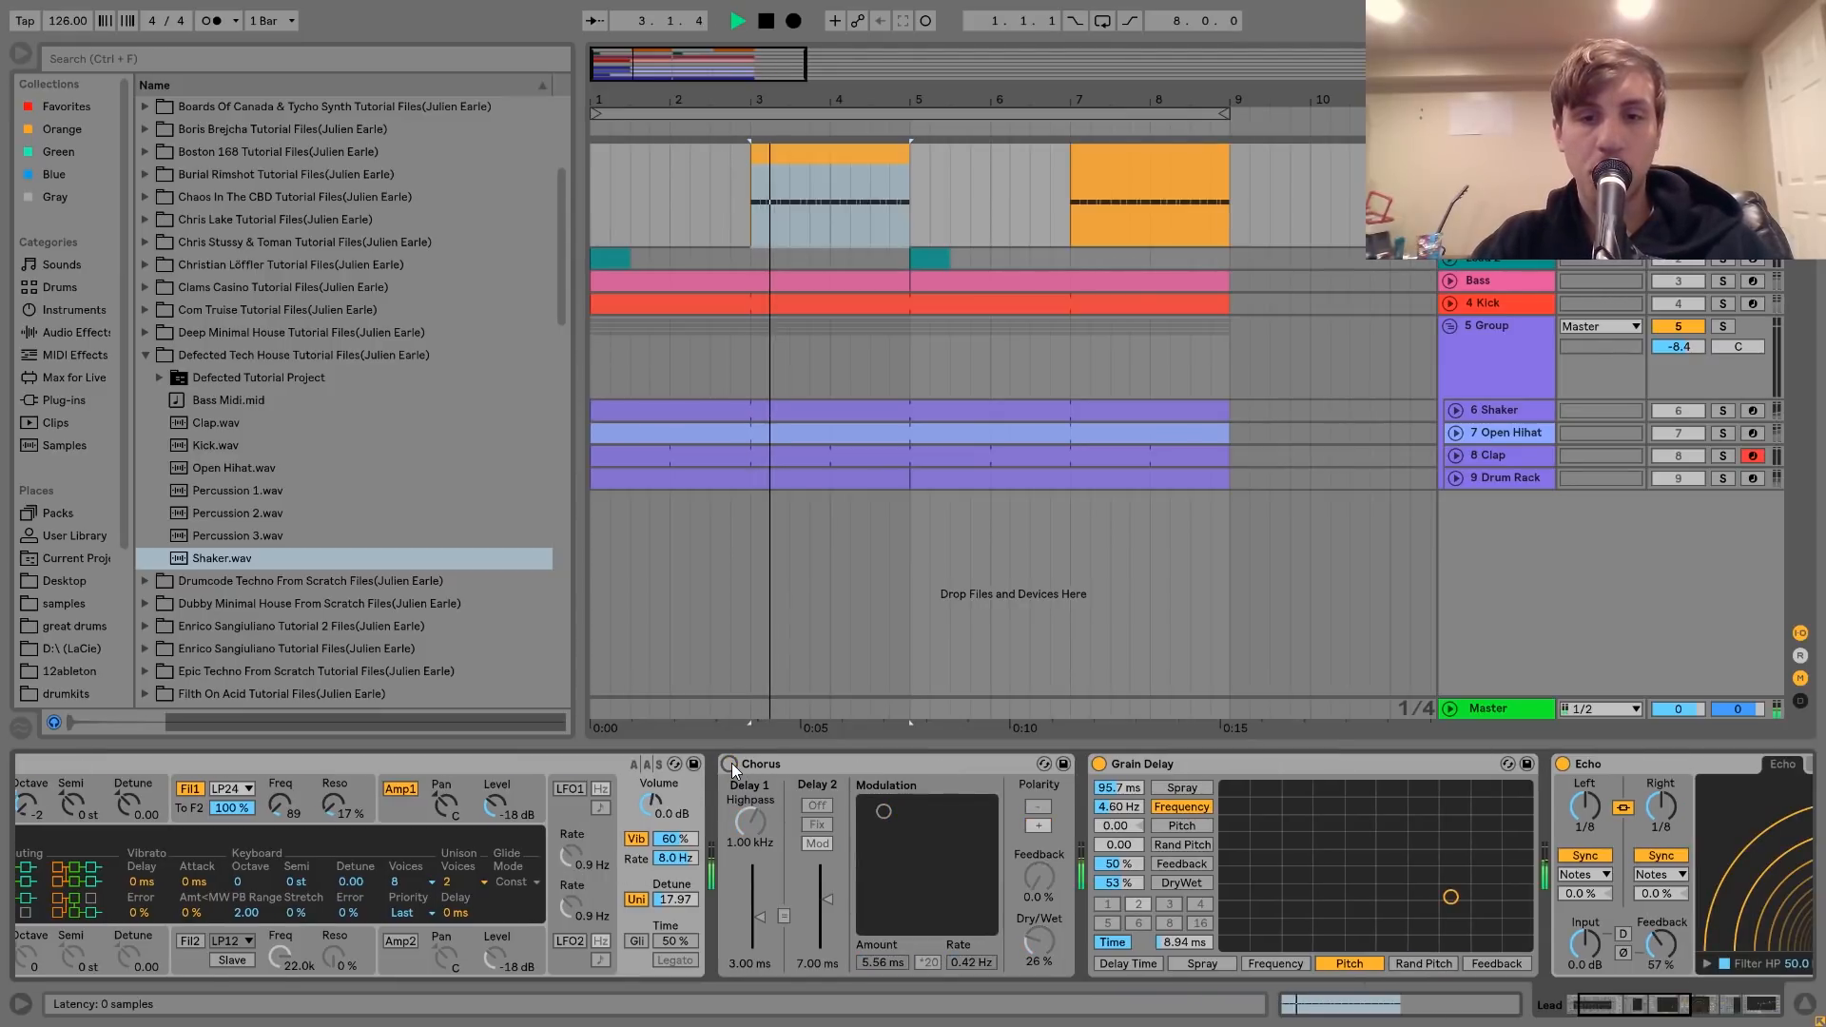
key("space")
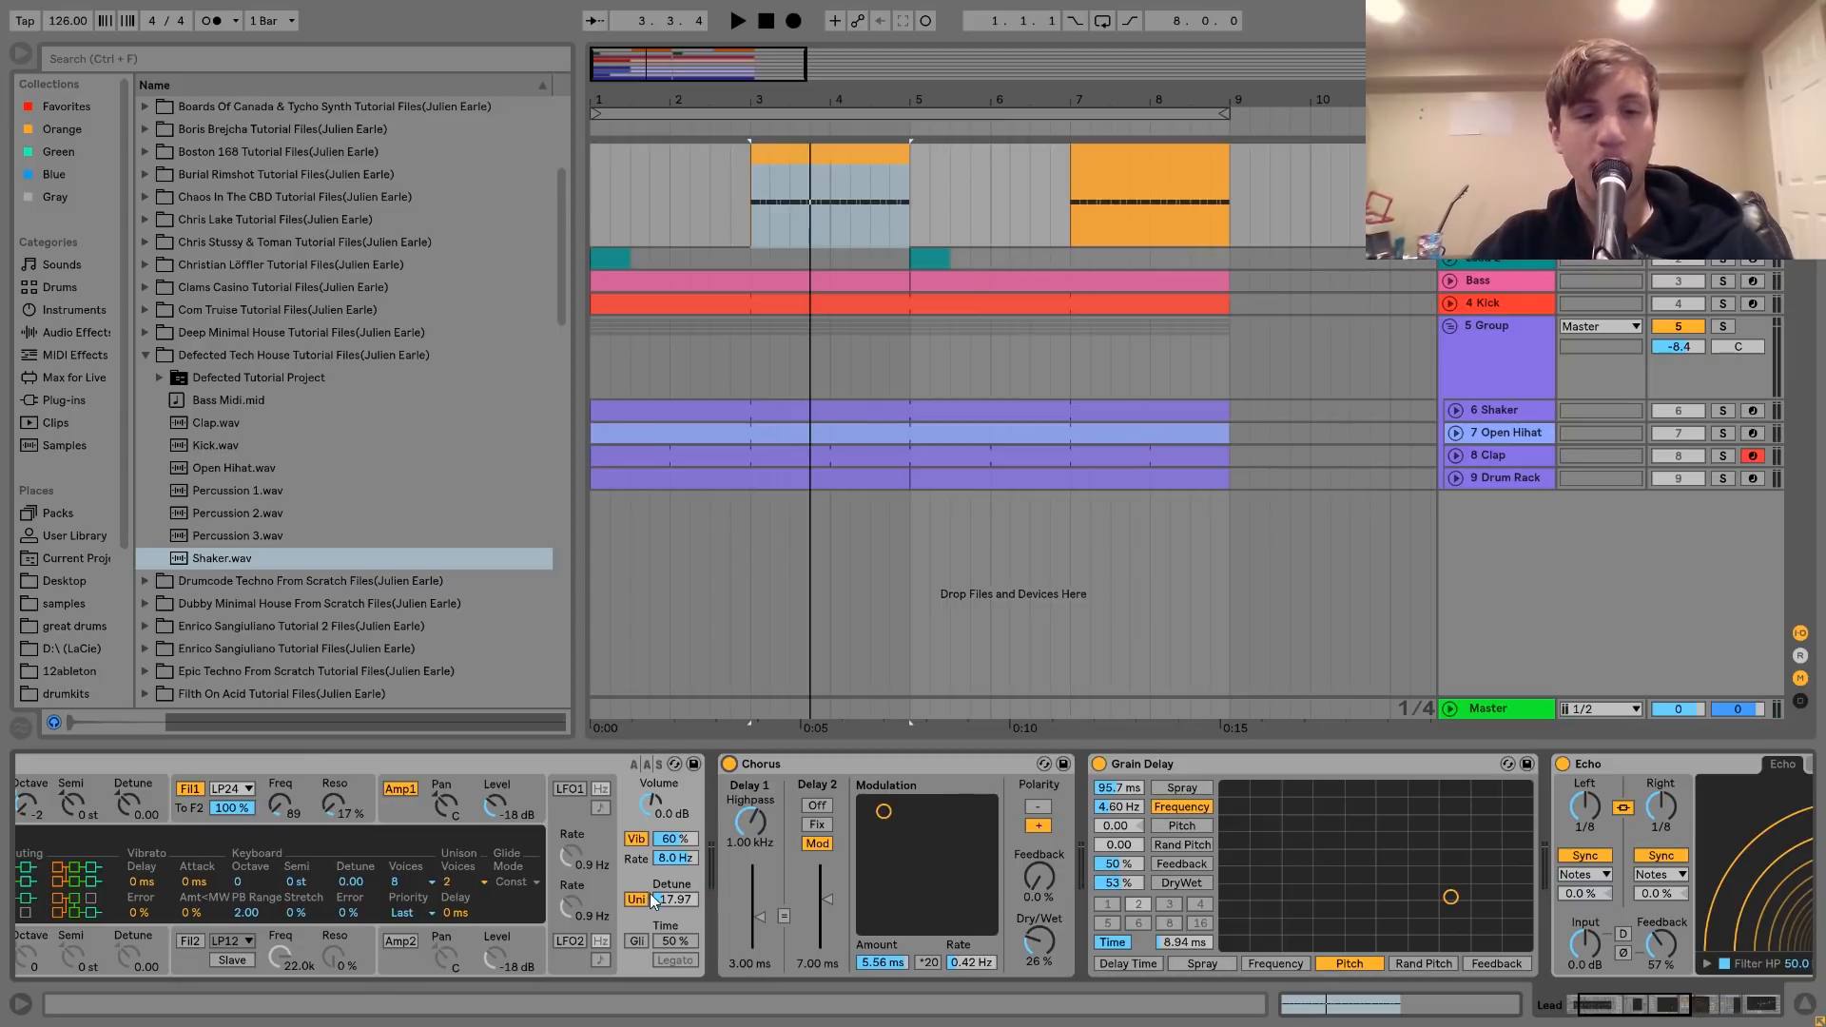
key("space")
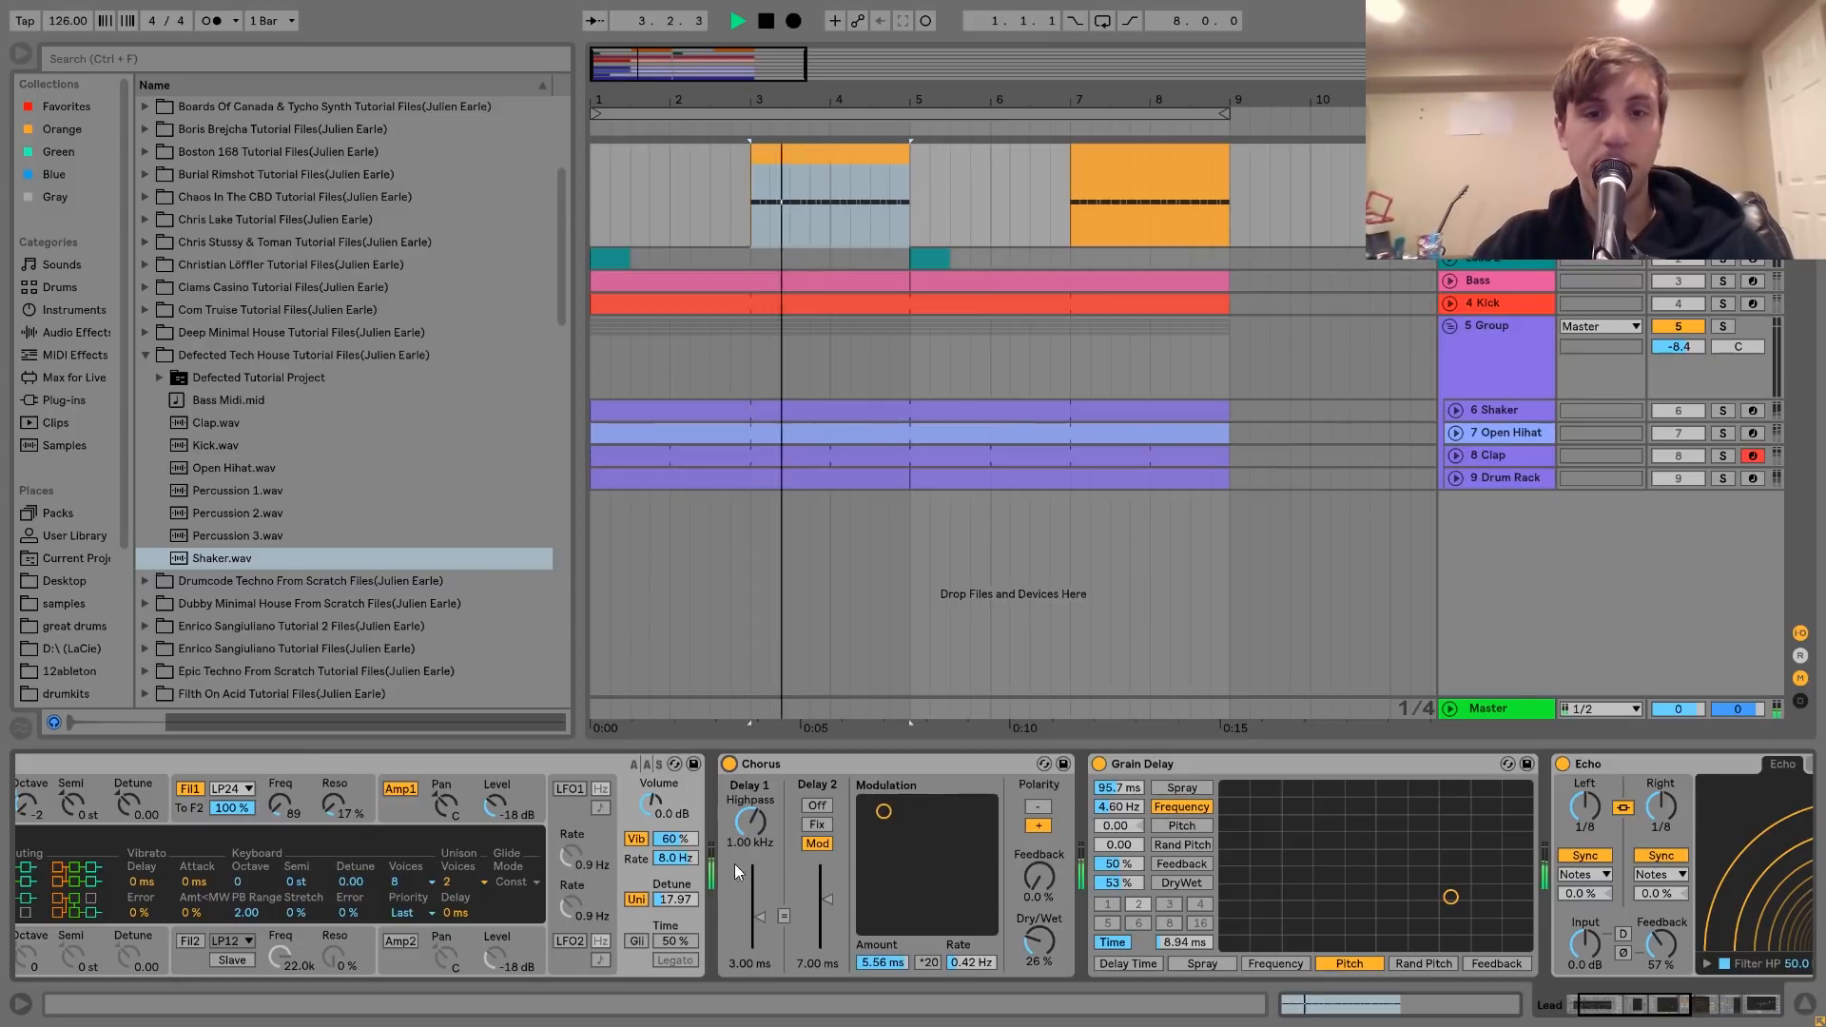
scroll(778, 859, "right", 1)
scroll(778, 860, "right", 2)
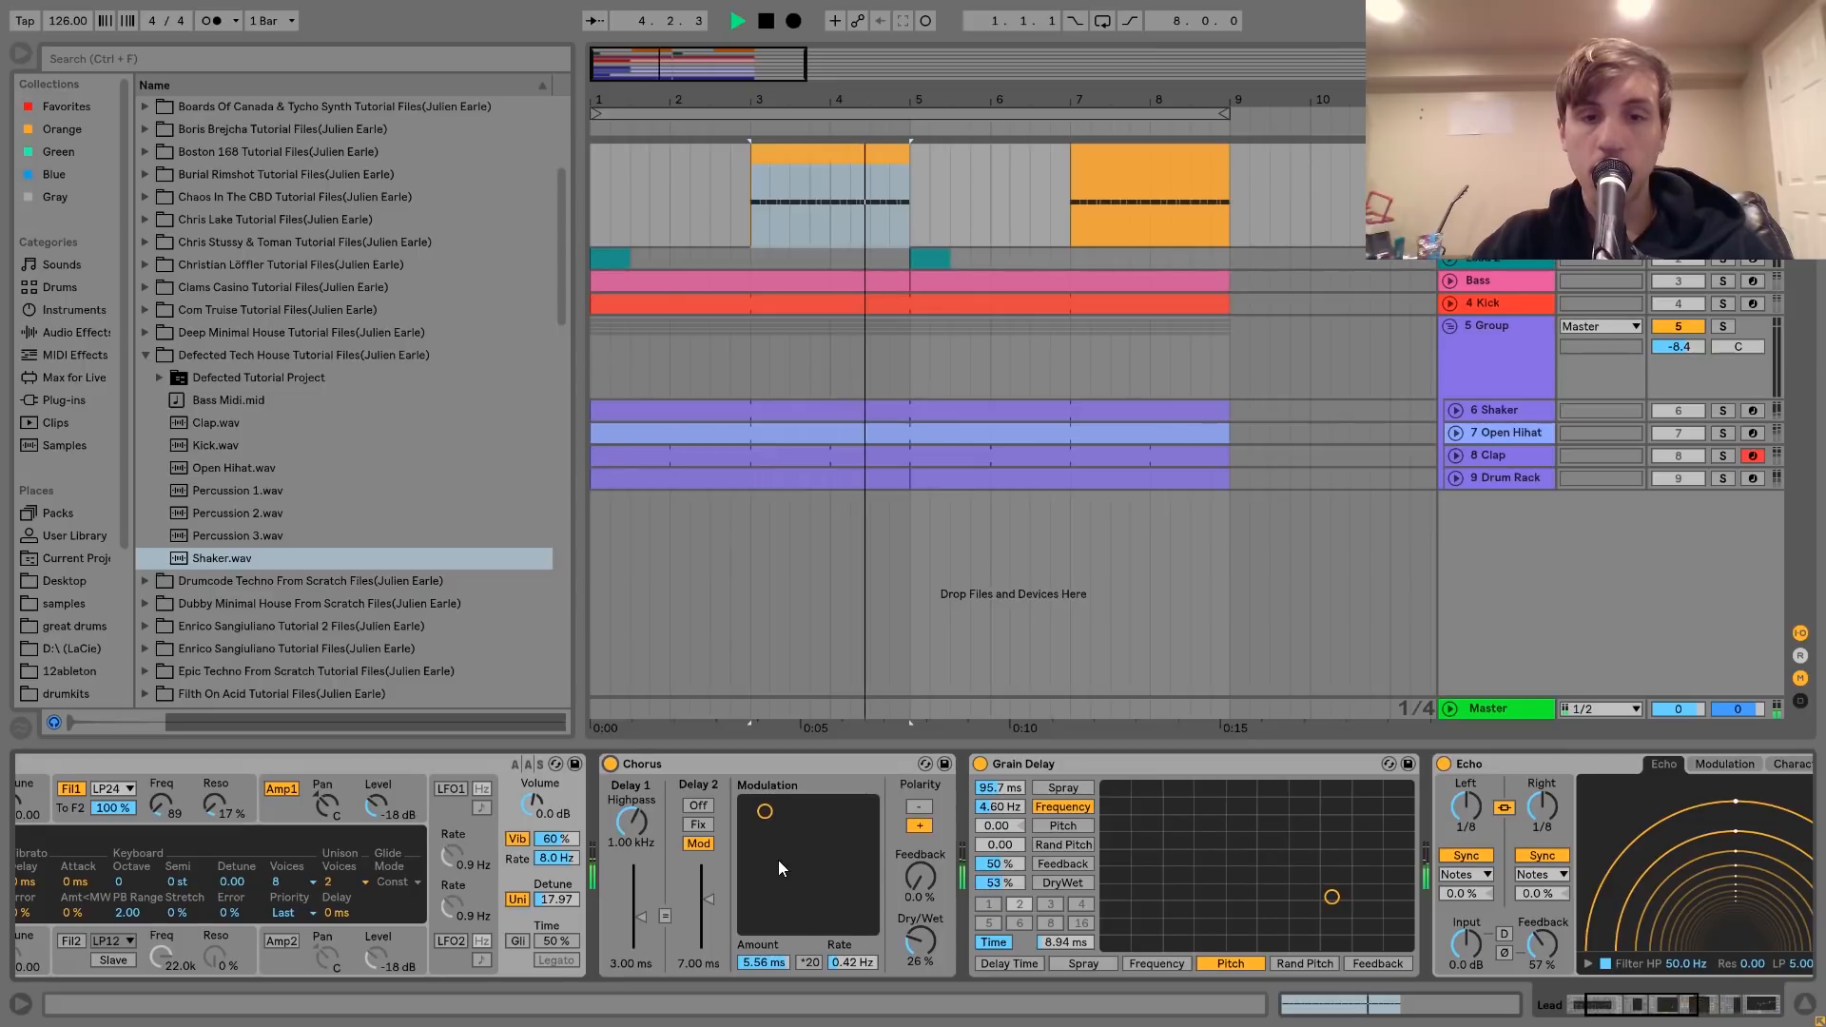
key("space")
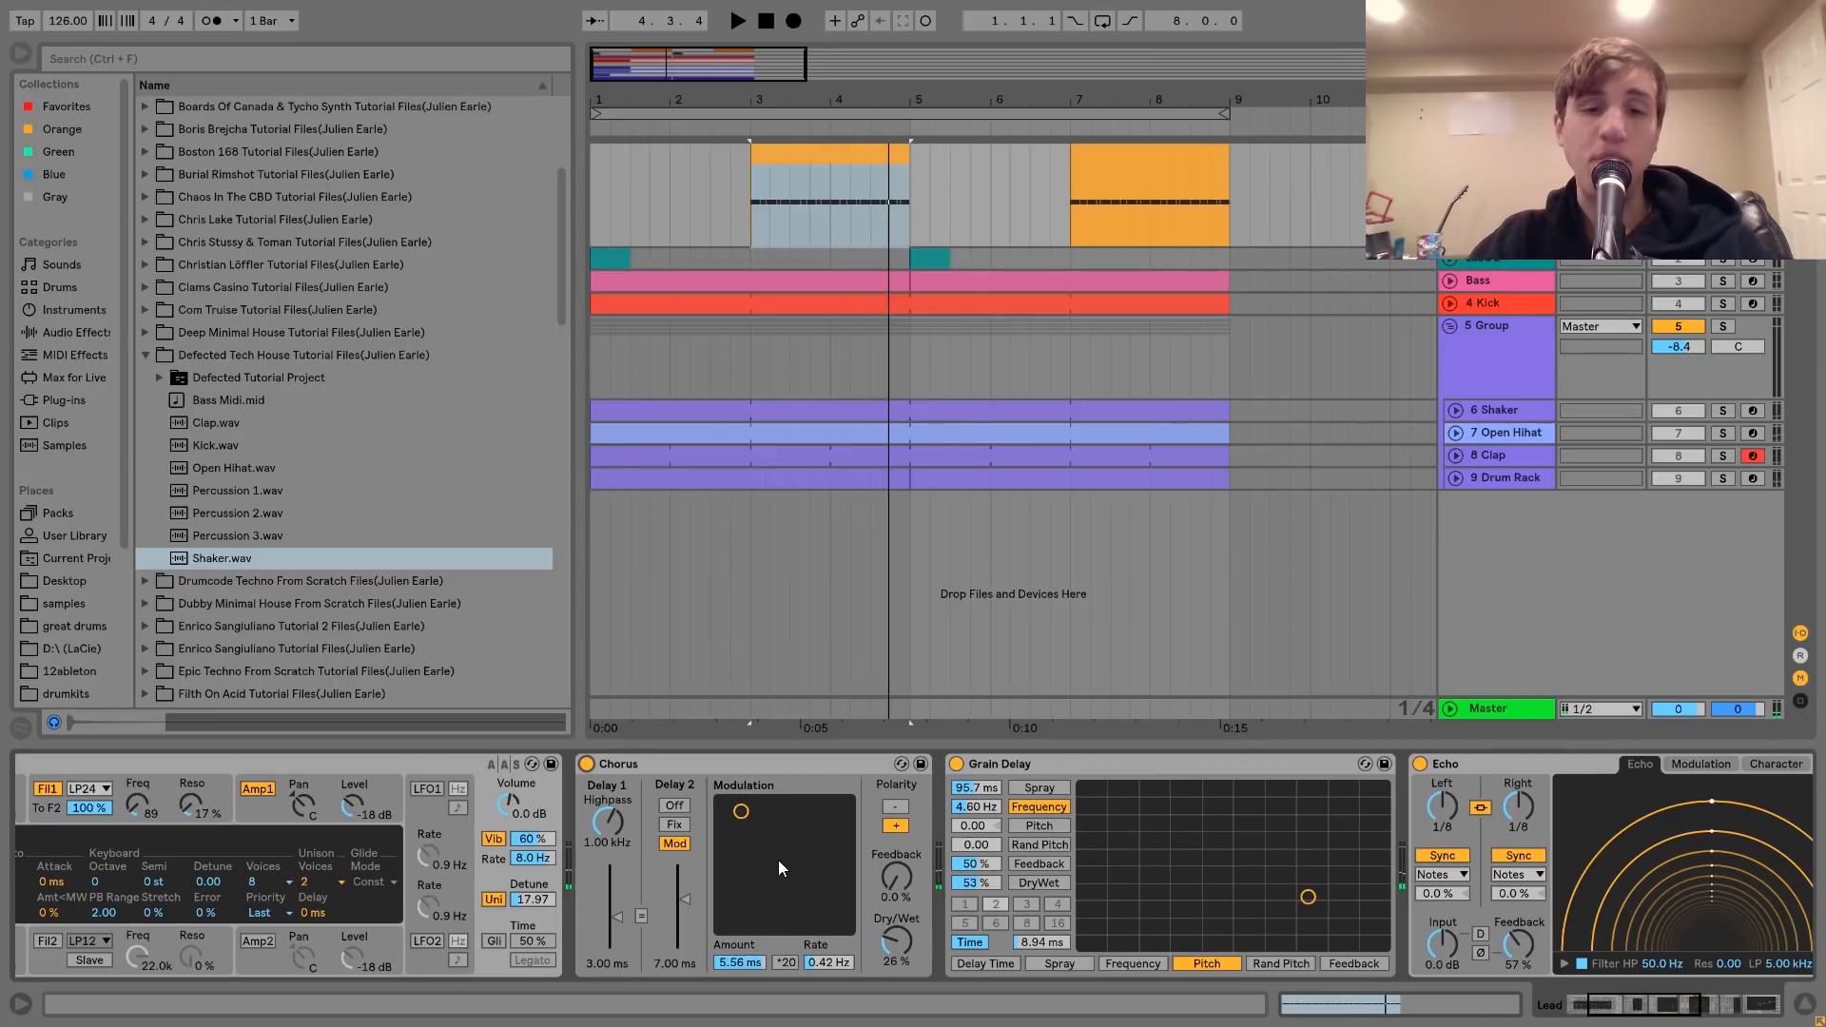
Play the lead with Grain Delay bypassed and re-enable the device for comparison
scroll(778, 860, "right", 8)
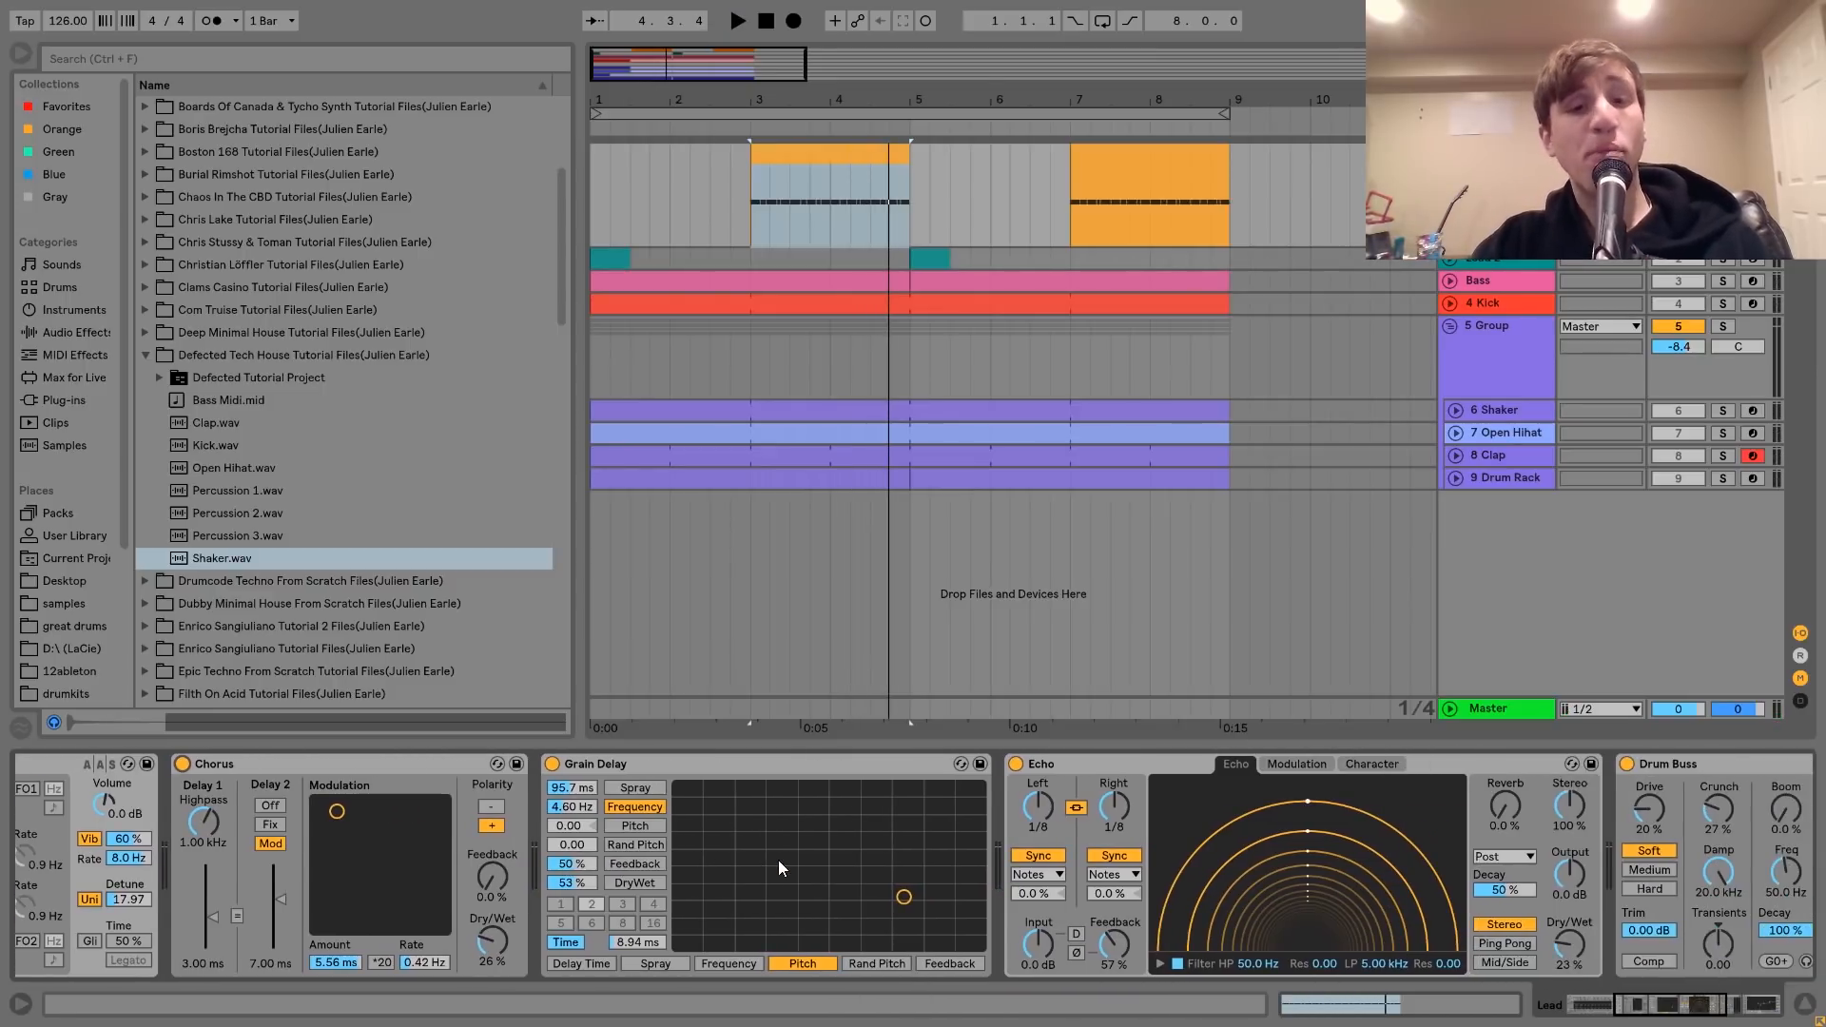
left_click(551, 764)
key("space")
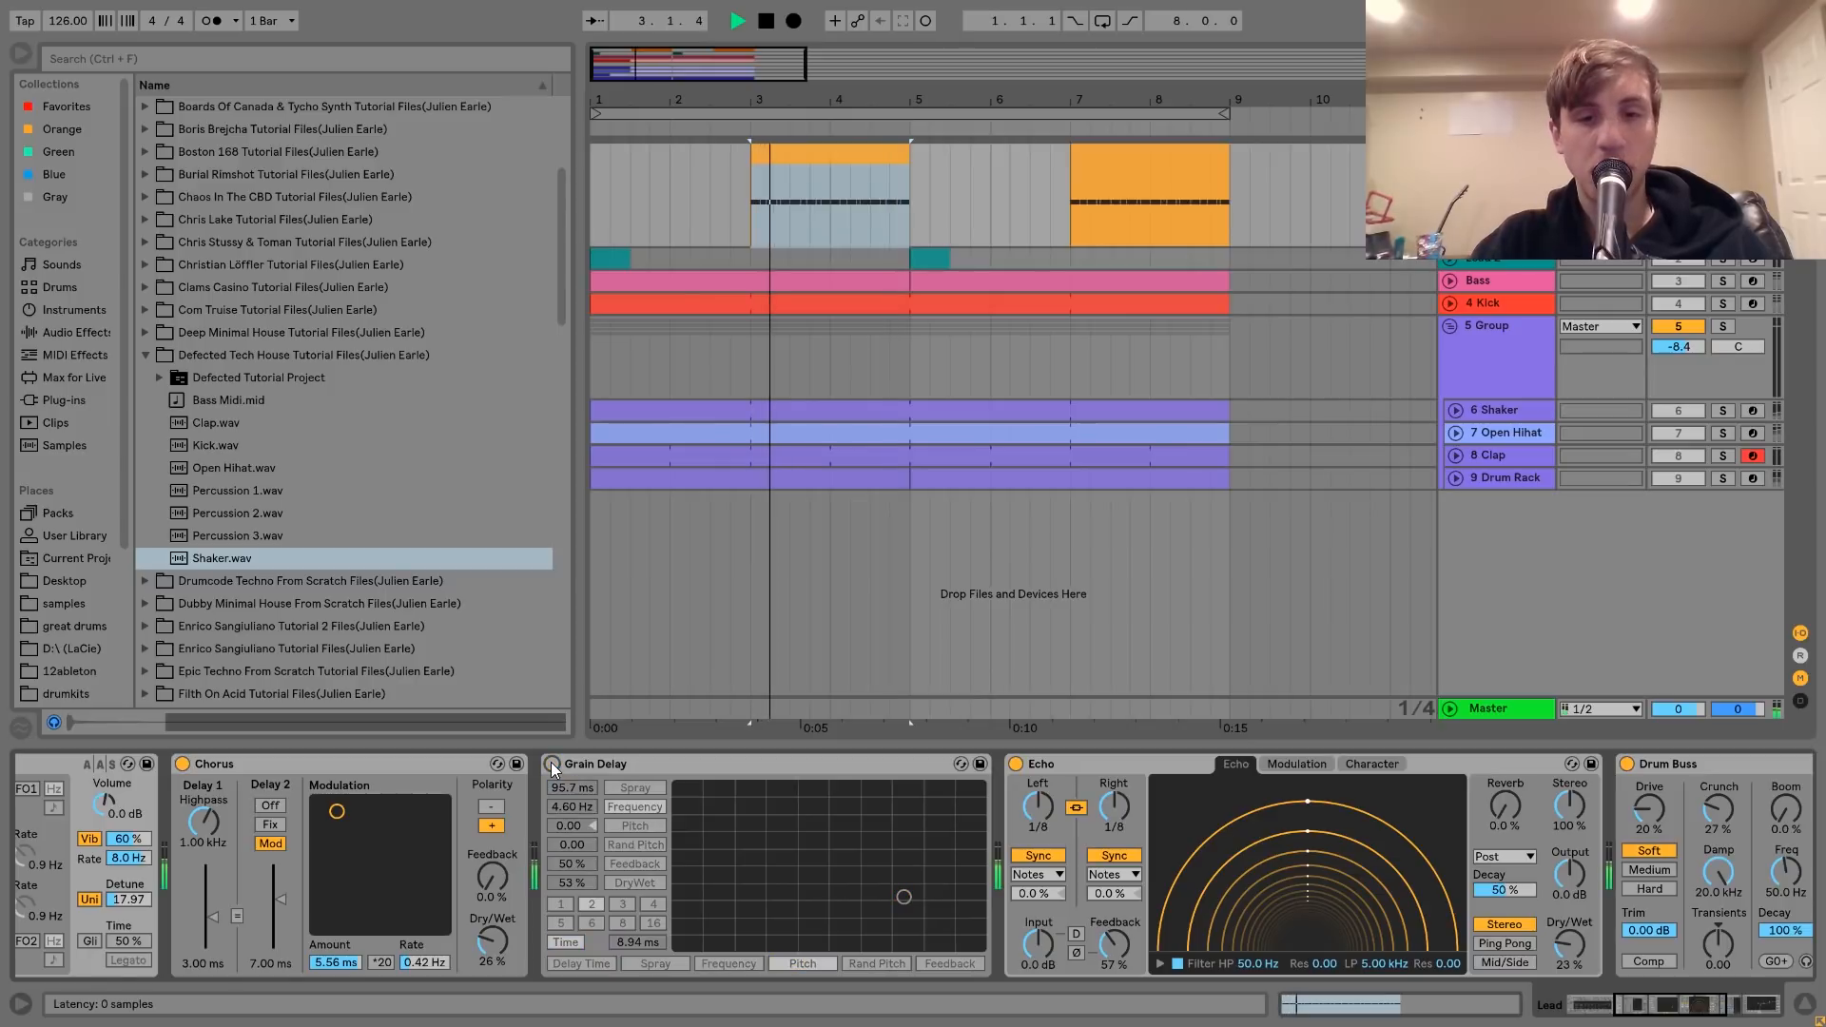
left_click(552, 763)
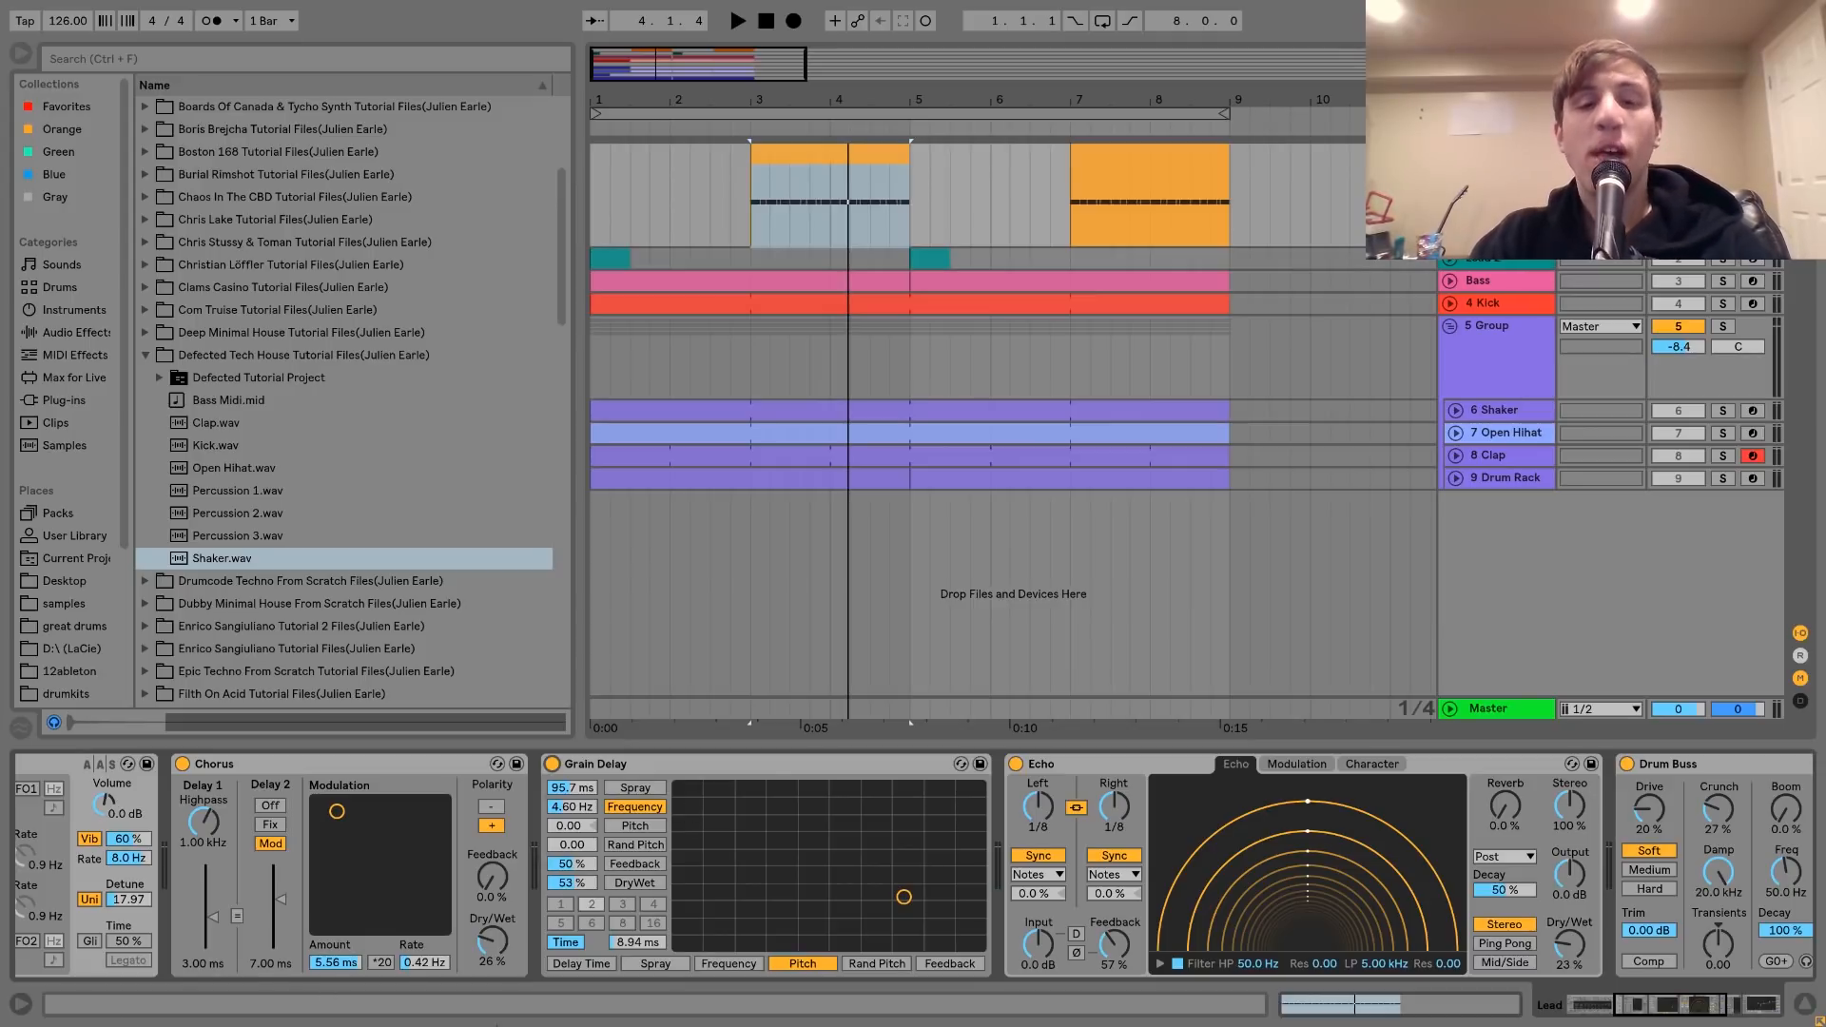
Bypass Grain Delay and play the lead with the full mix, and replay the lead alone with the device re-enabled
left_click(552, 764)
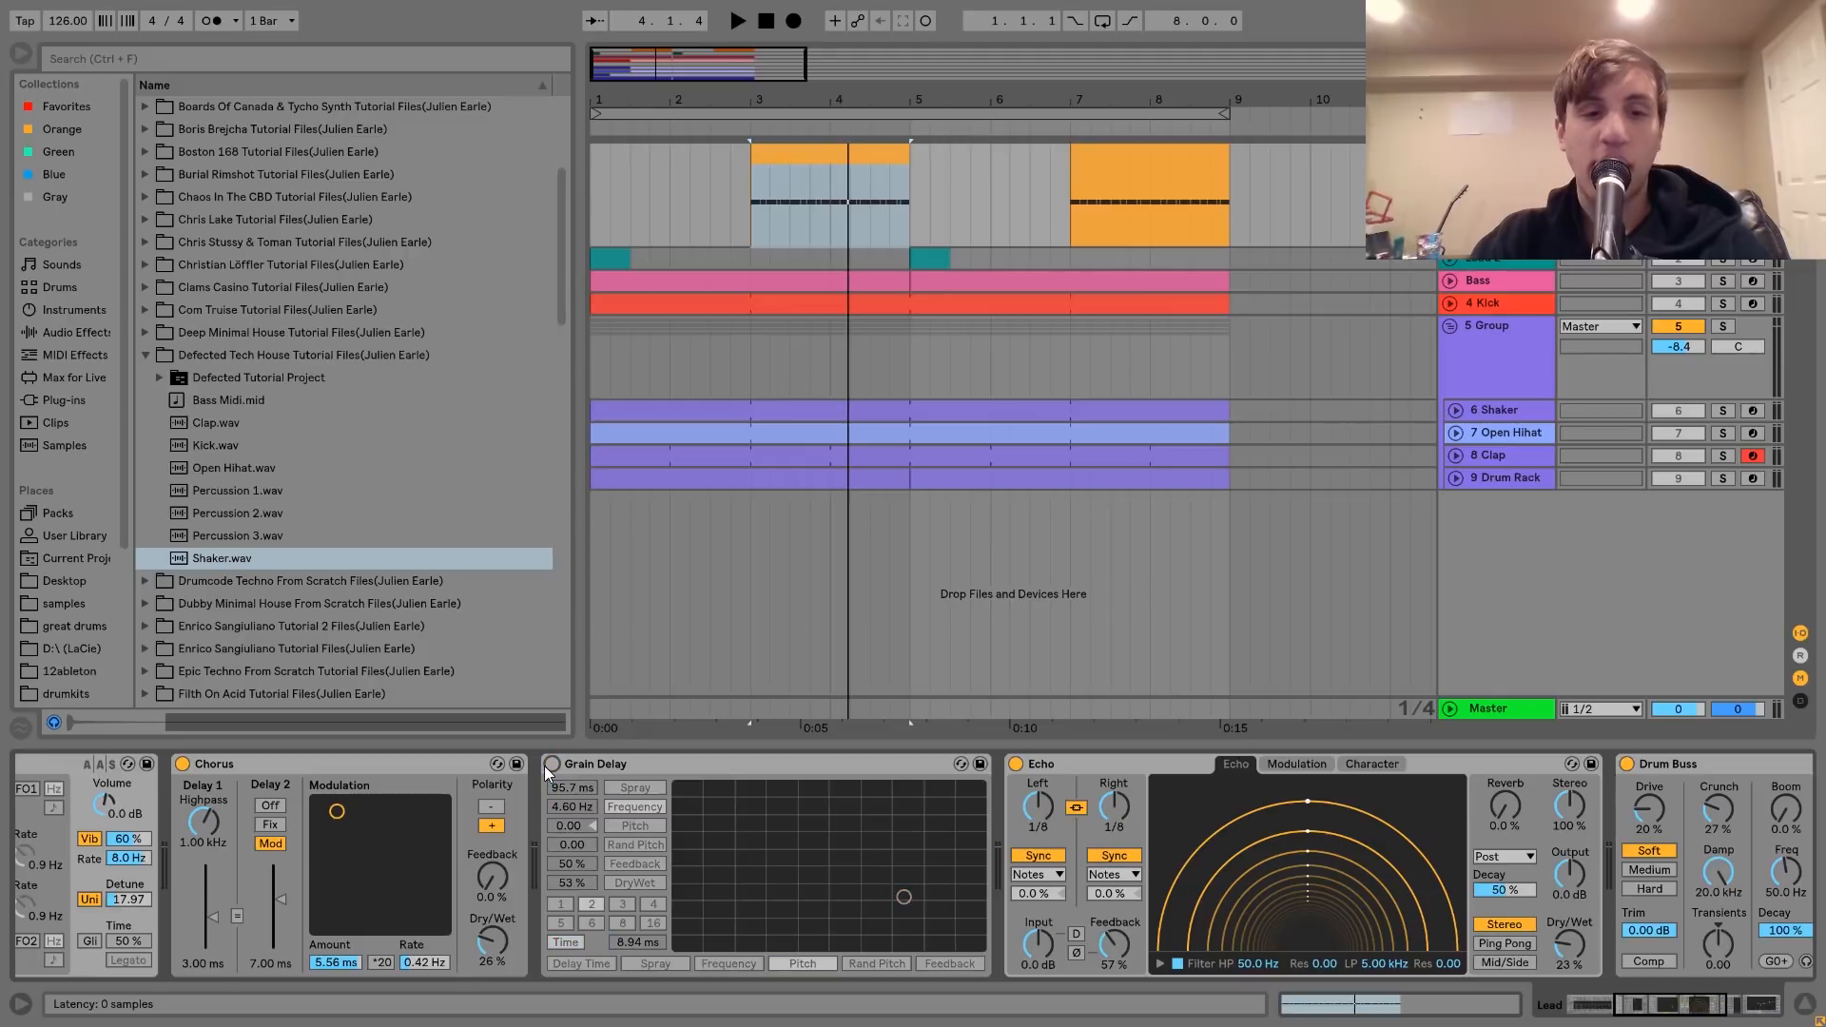
key("space")
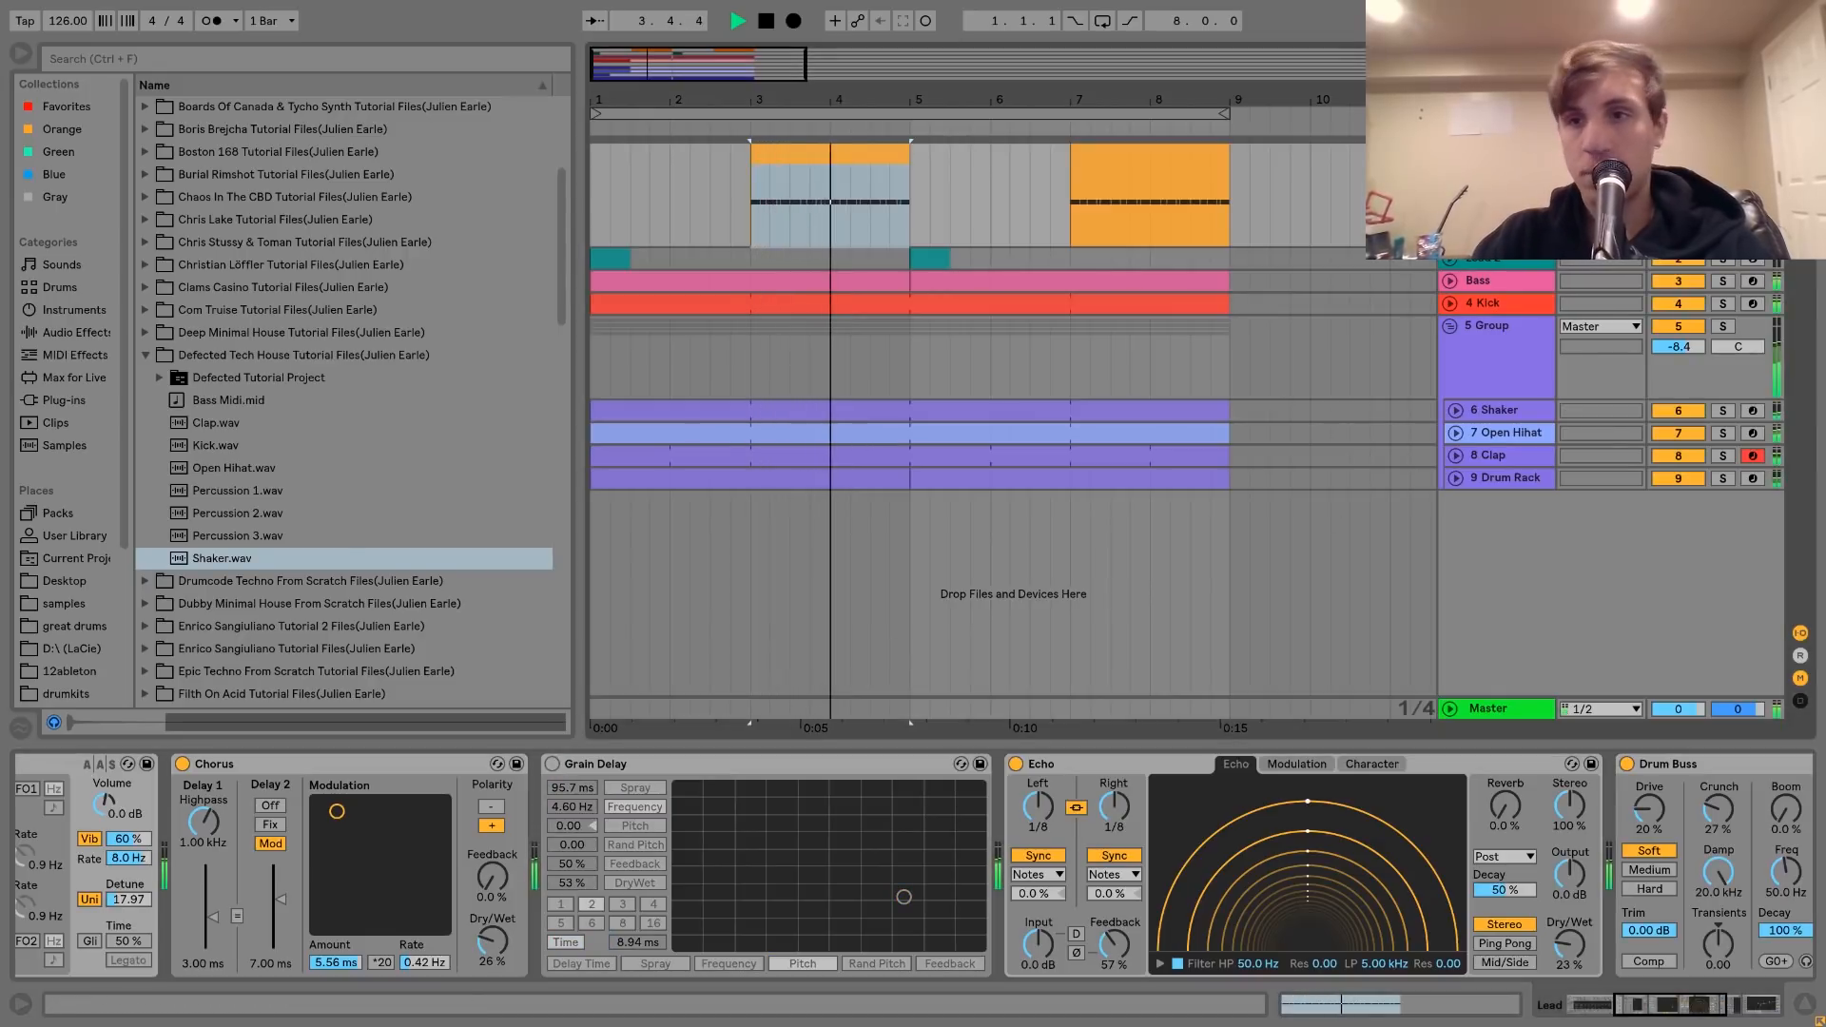
key("space")
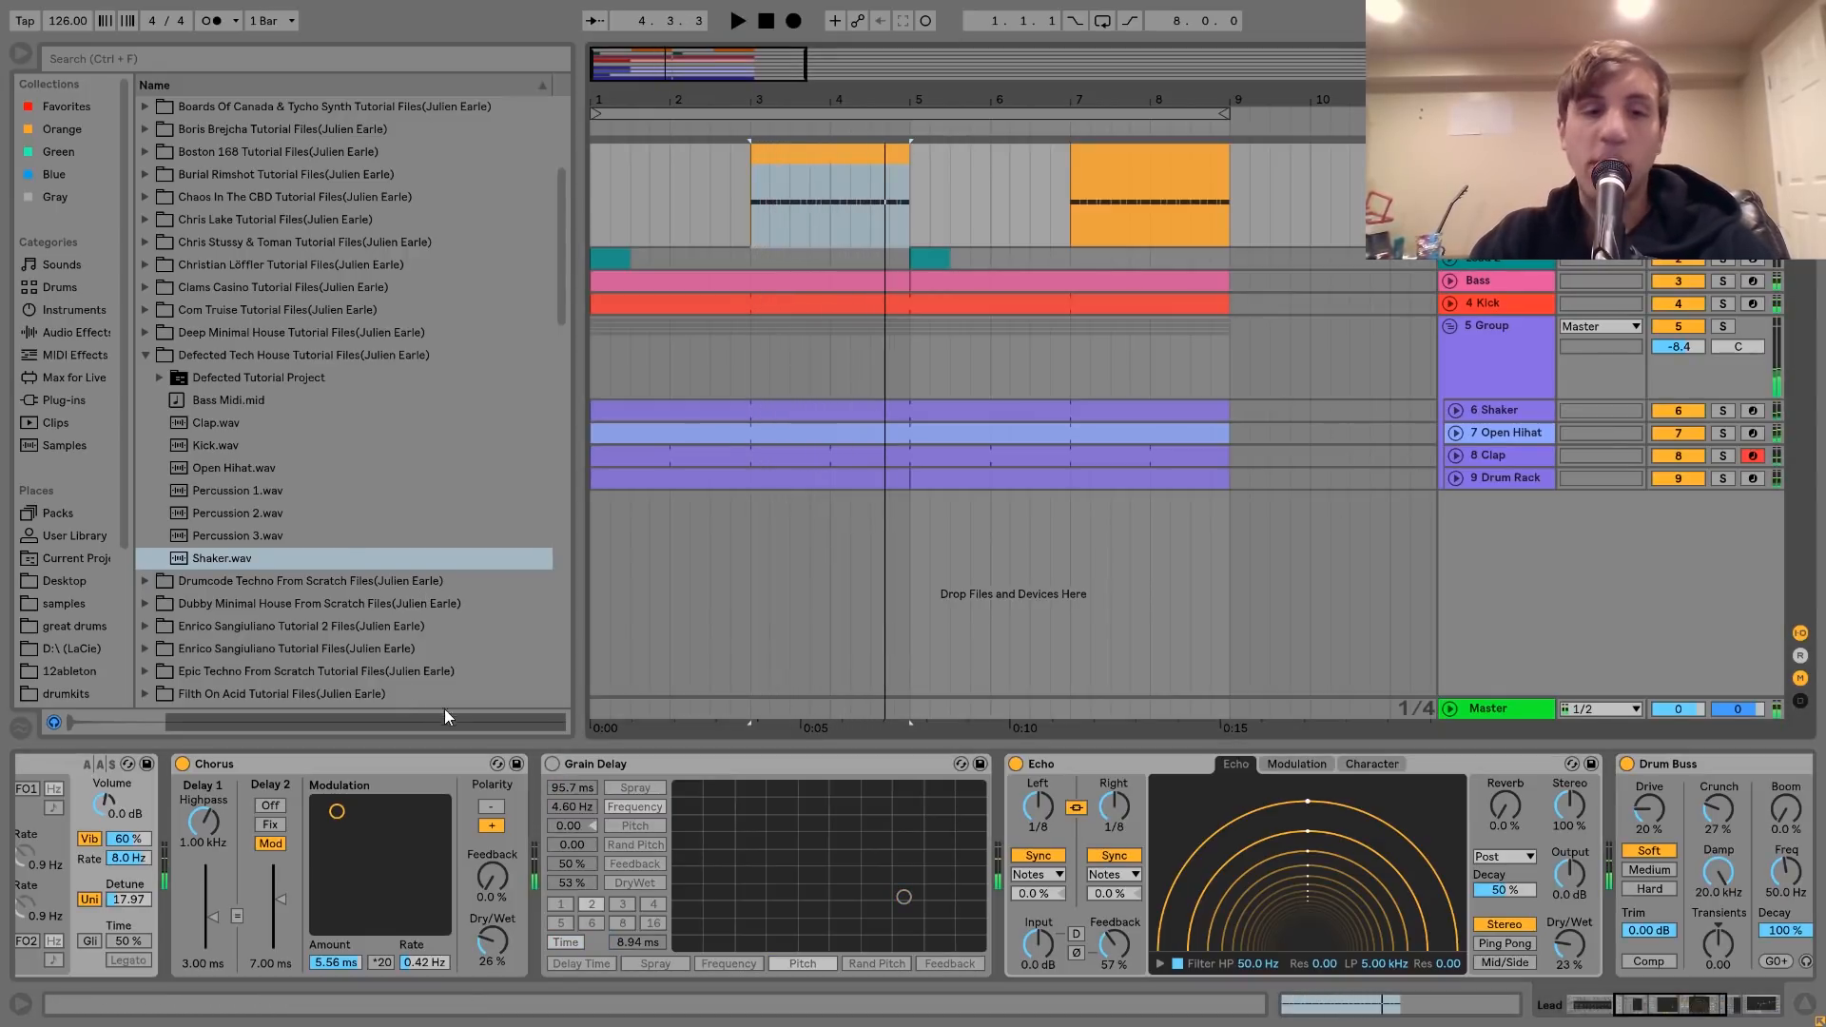
left_click(552, 764)
key("space")
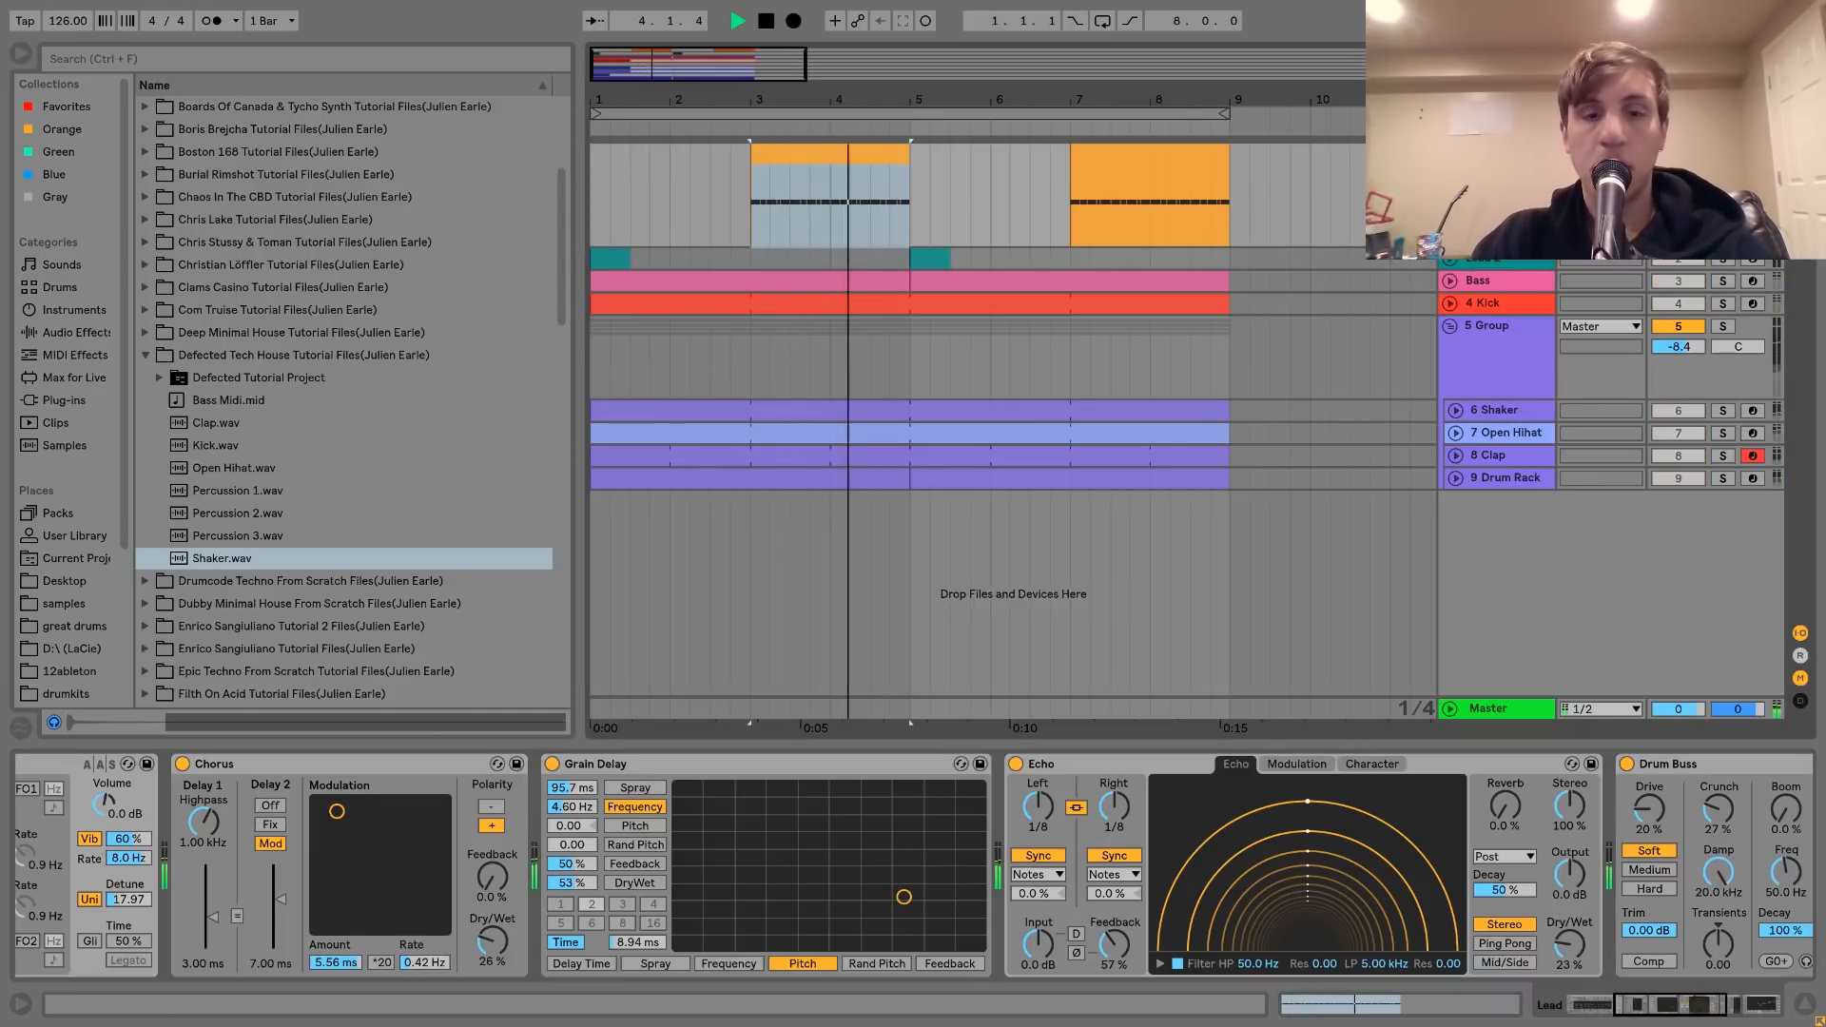
key("space")
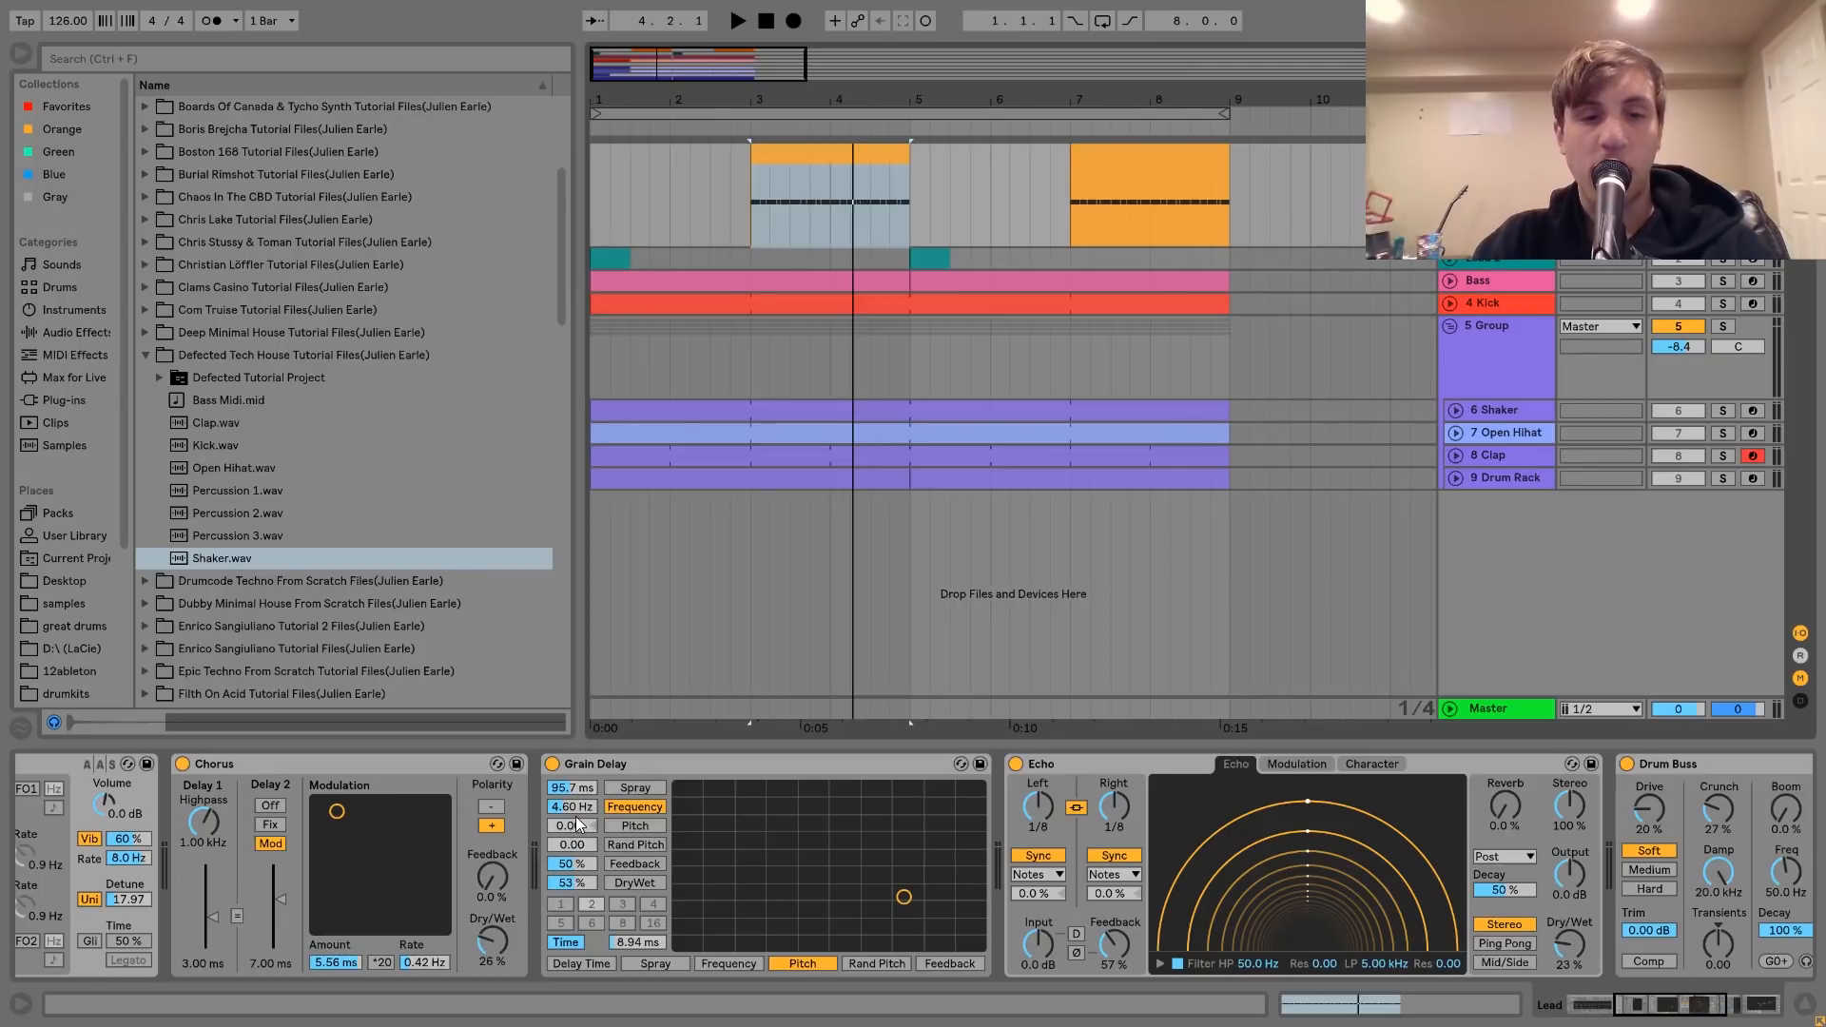
Audition Grain Delay Frequency values during playback and settle on 3.24 Hz, trying a 500 ms Spray and undoing it
key("space")
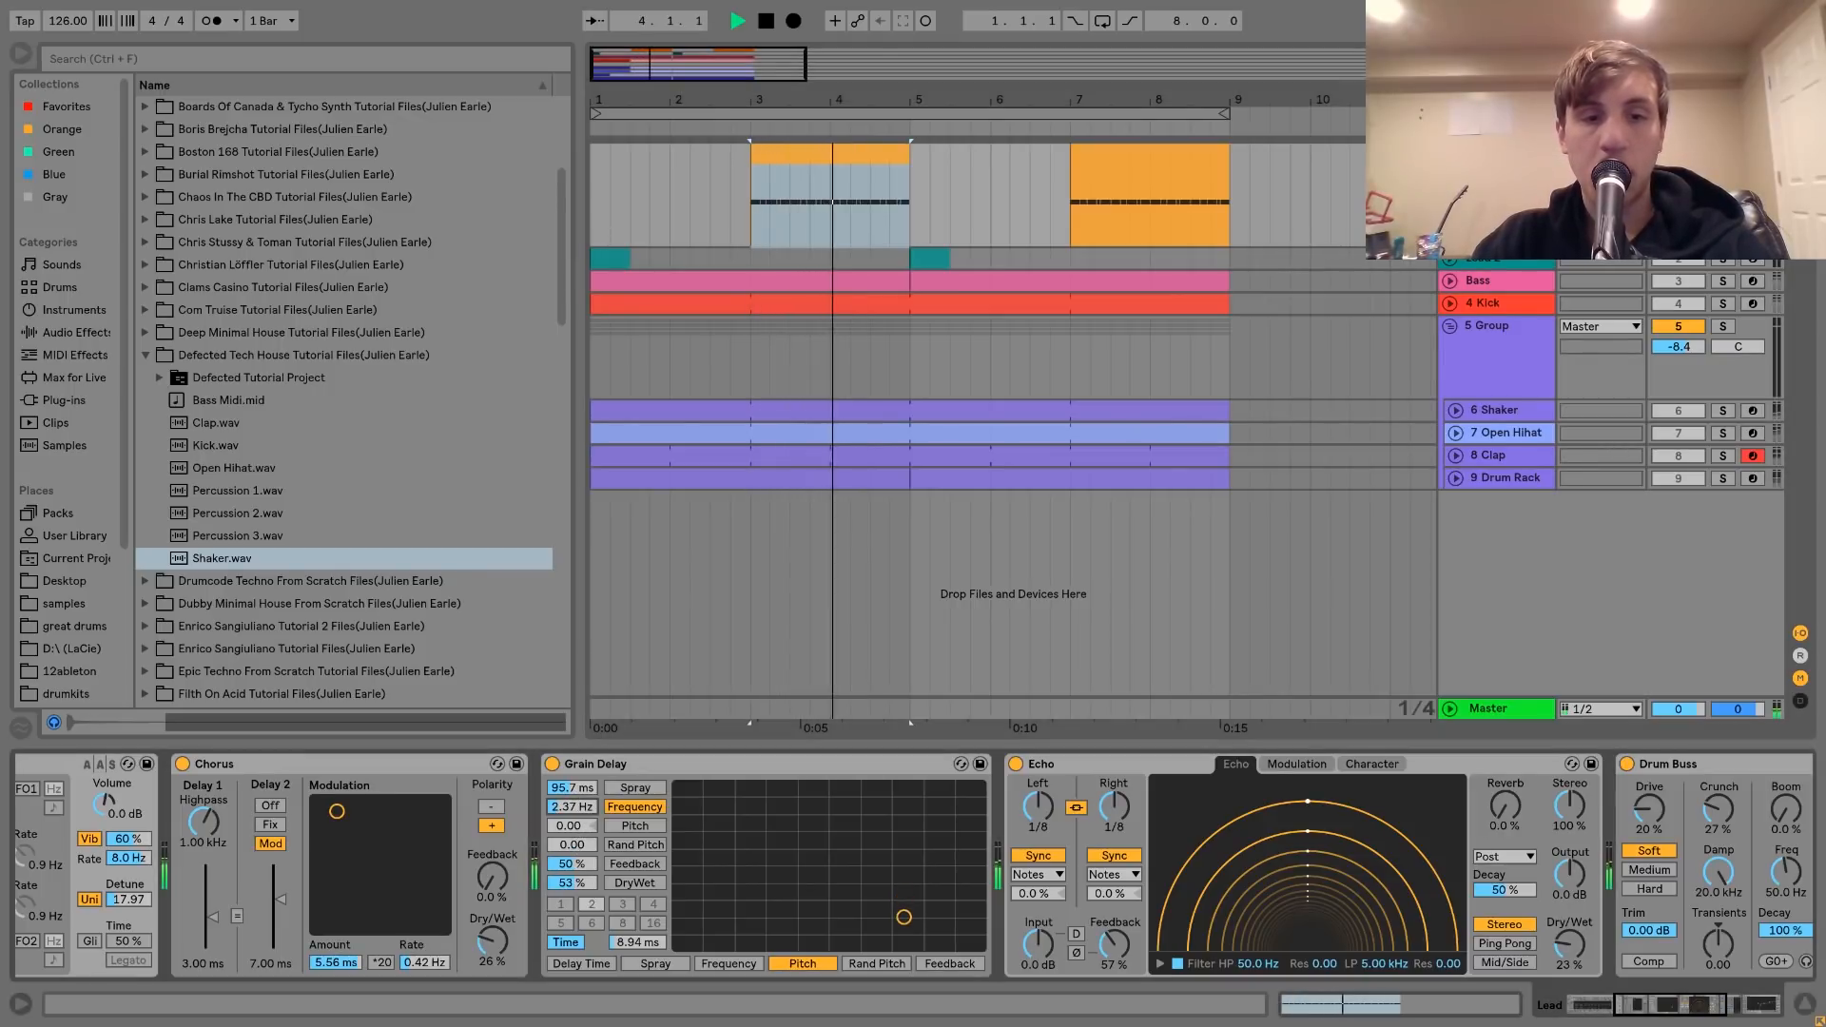
key("space")
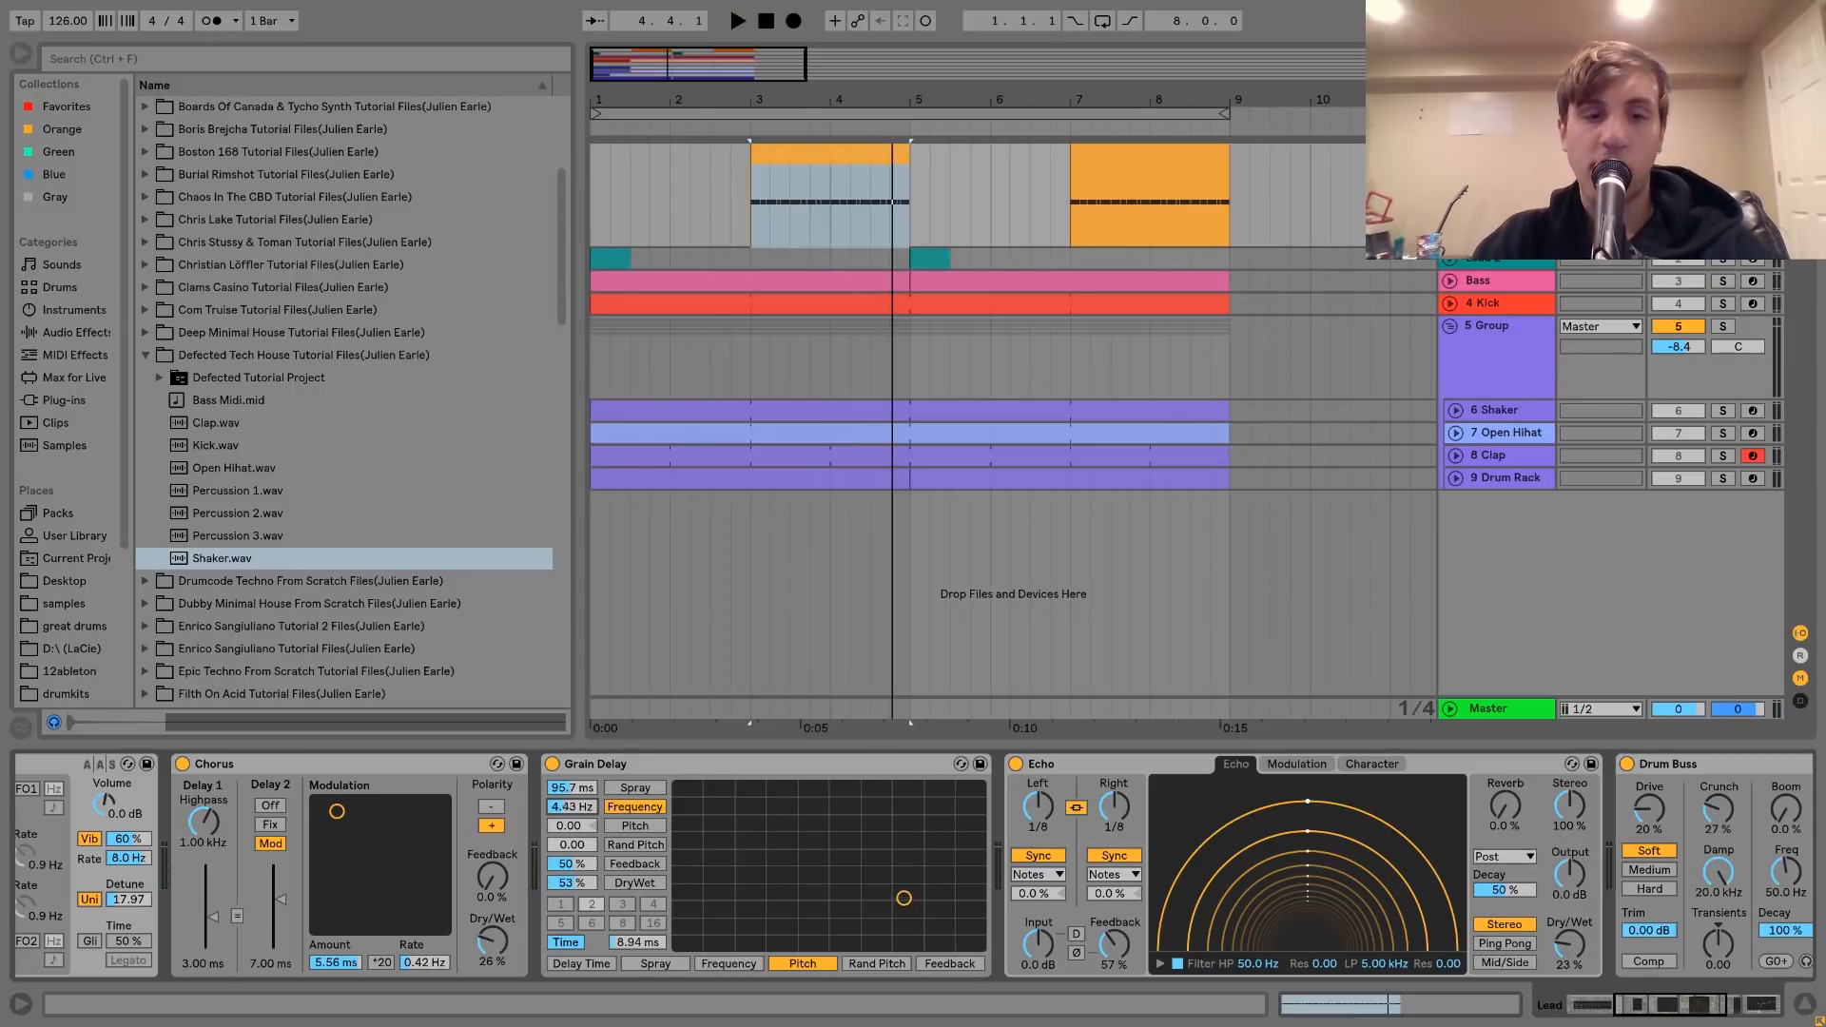
key("space")
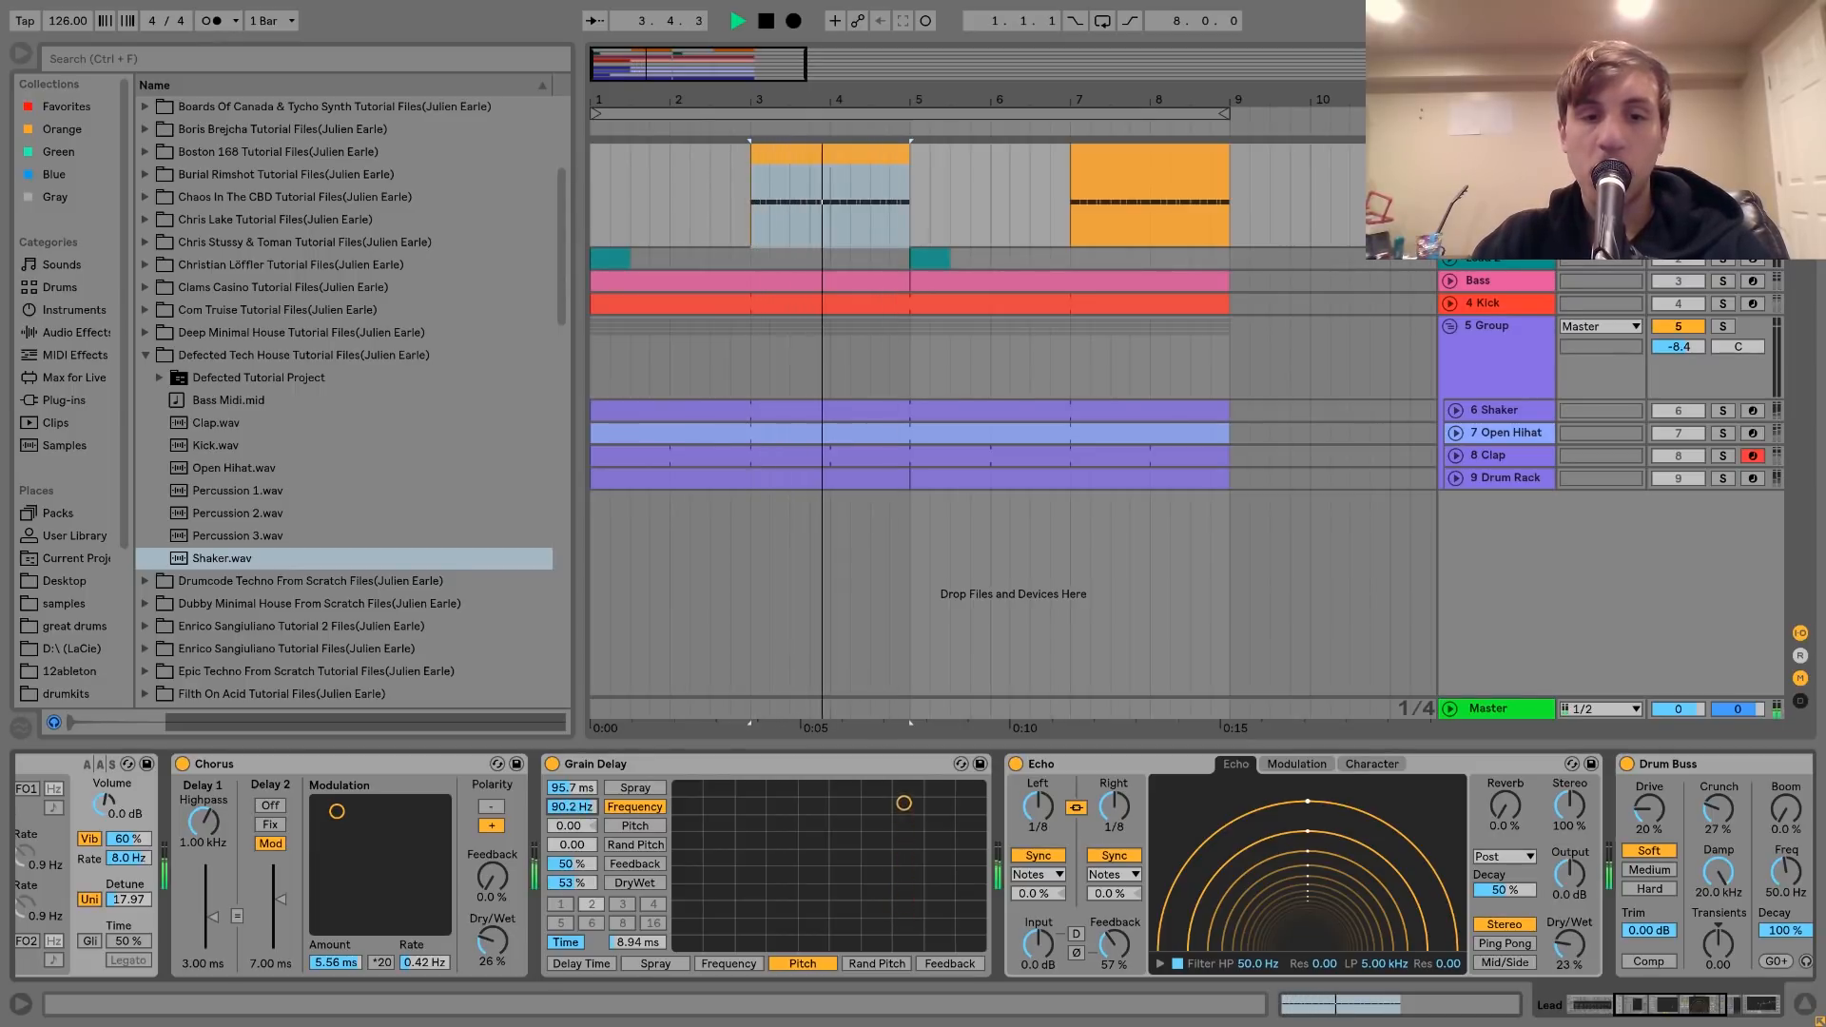
left_click_drag(571, 807, 571, 904)
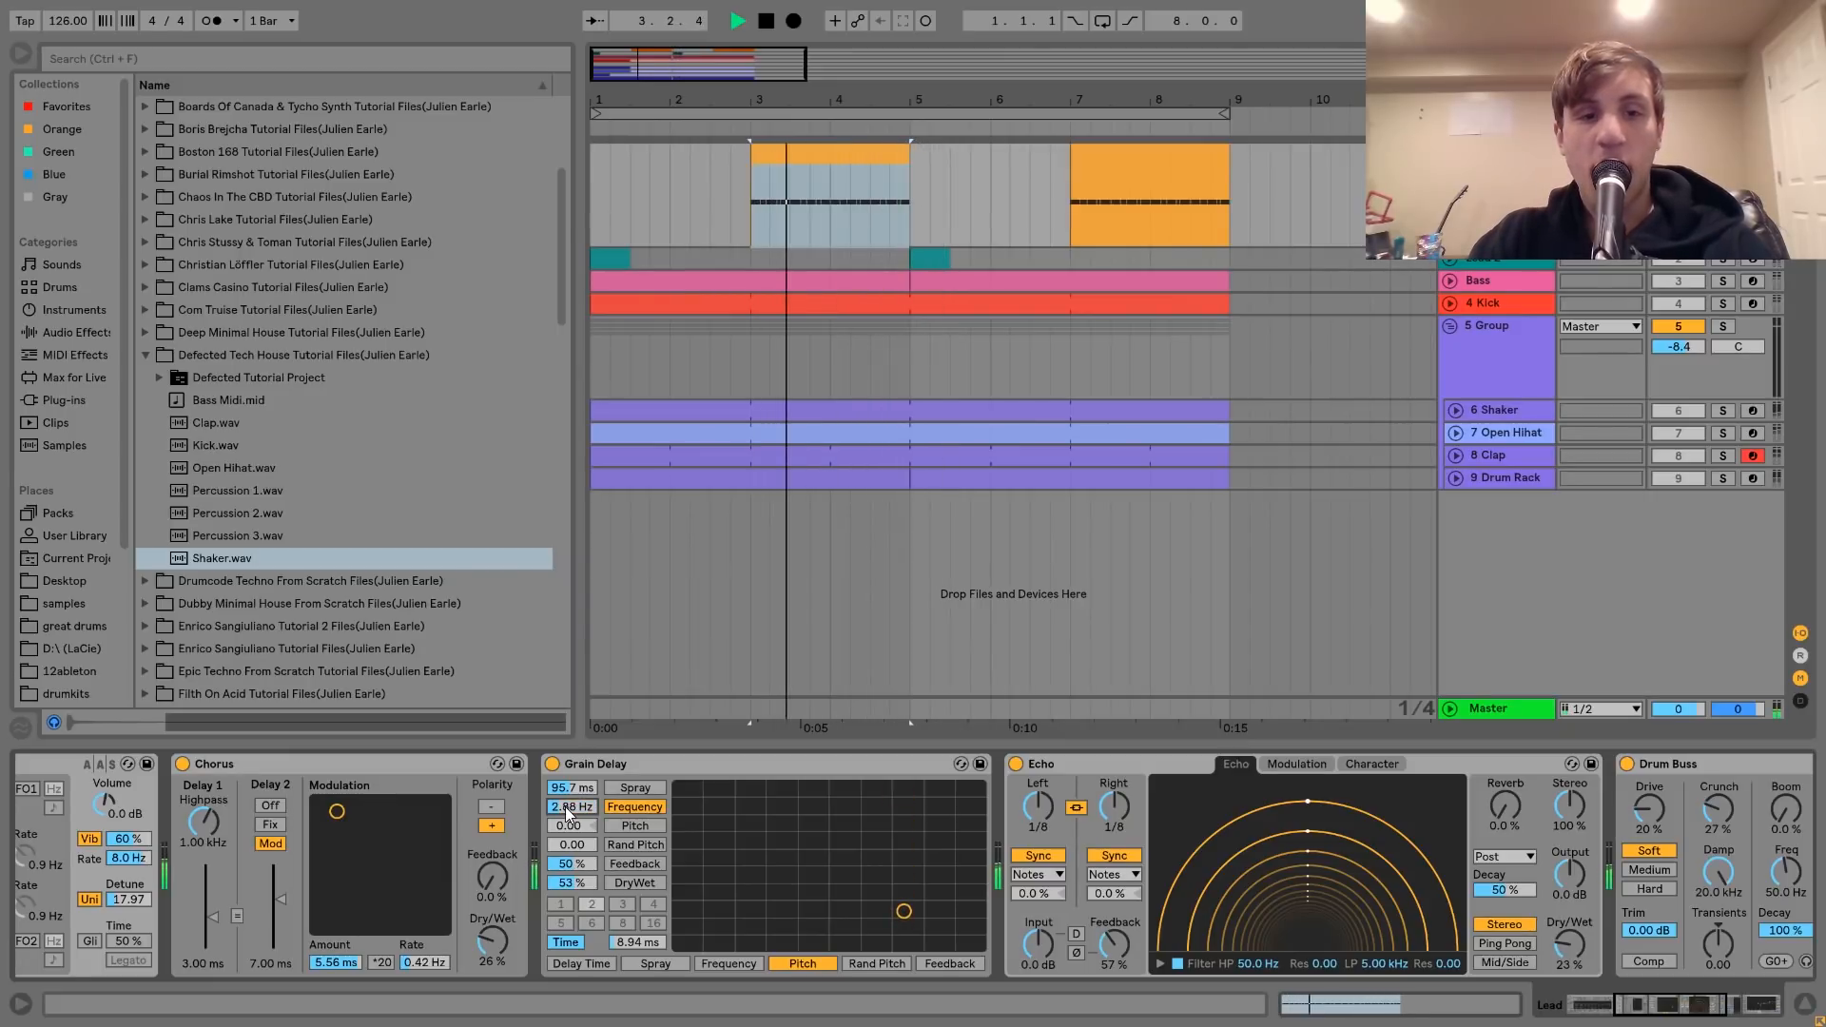
left_click_drag(571, 787, 571, 704)
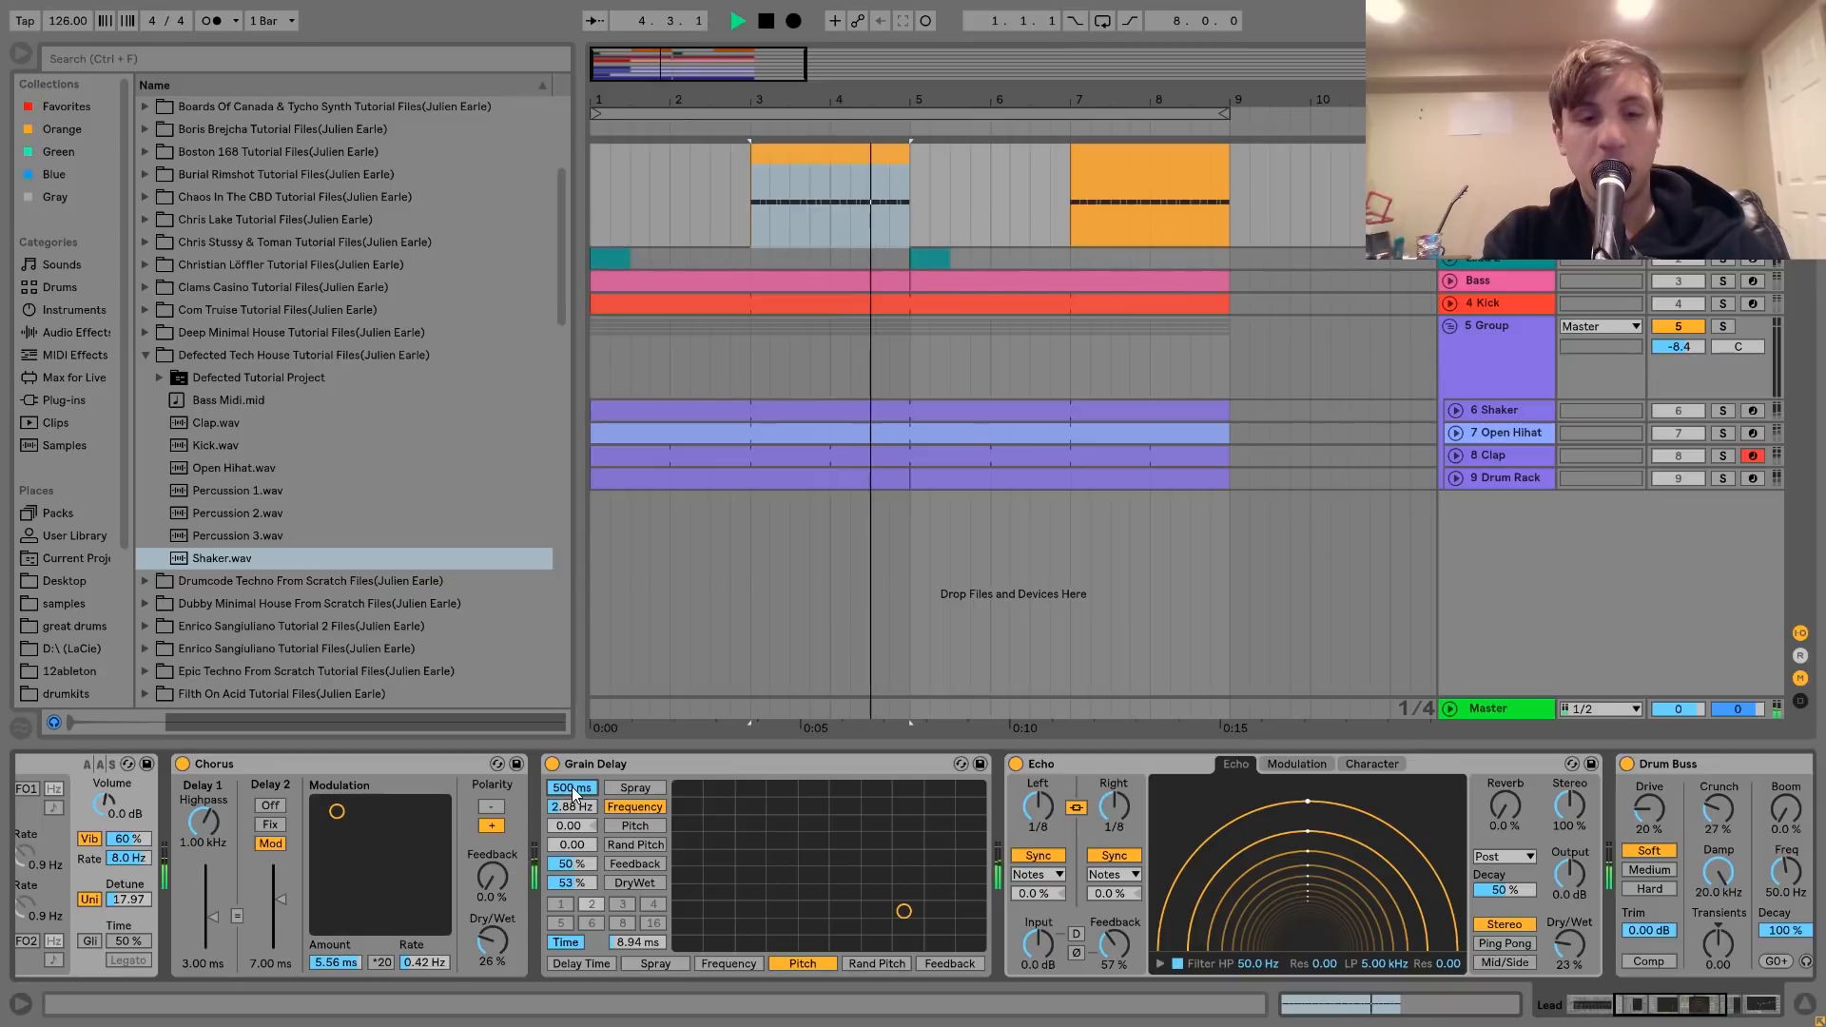
key("ctrl+z")
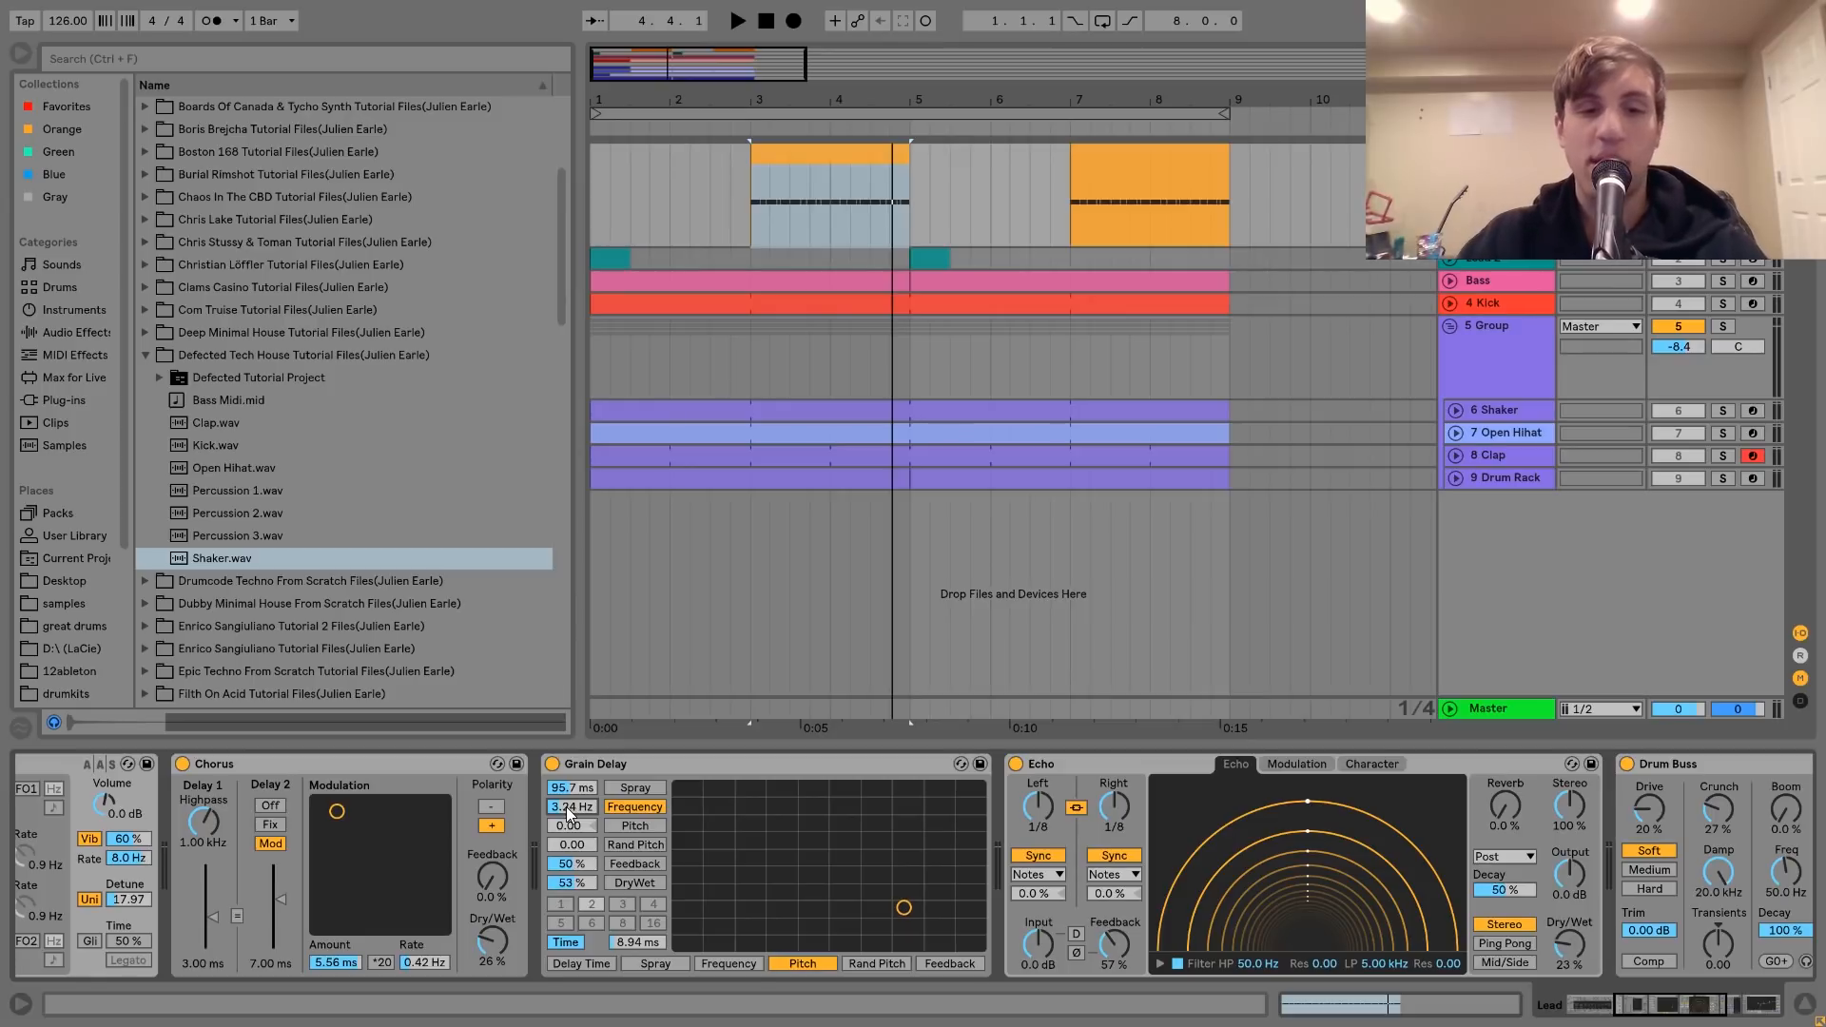
Play the lead loop to audition Echo and raise the device's Dry/Wet to 28%
scroll(567, 806, "right", 5)
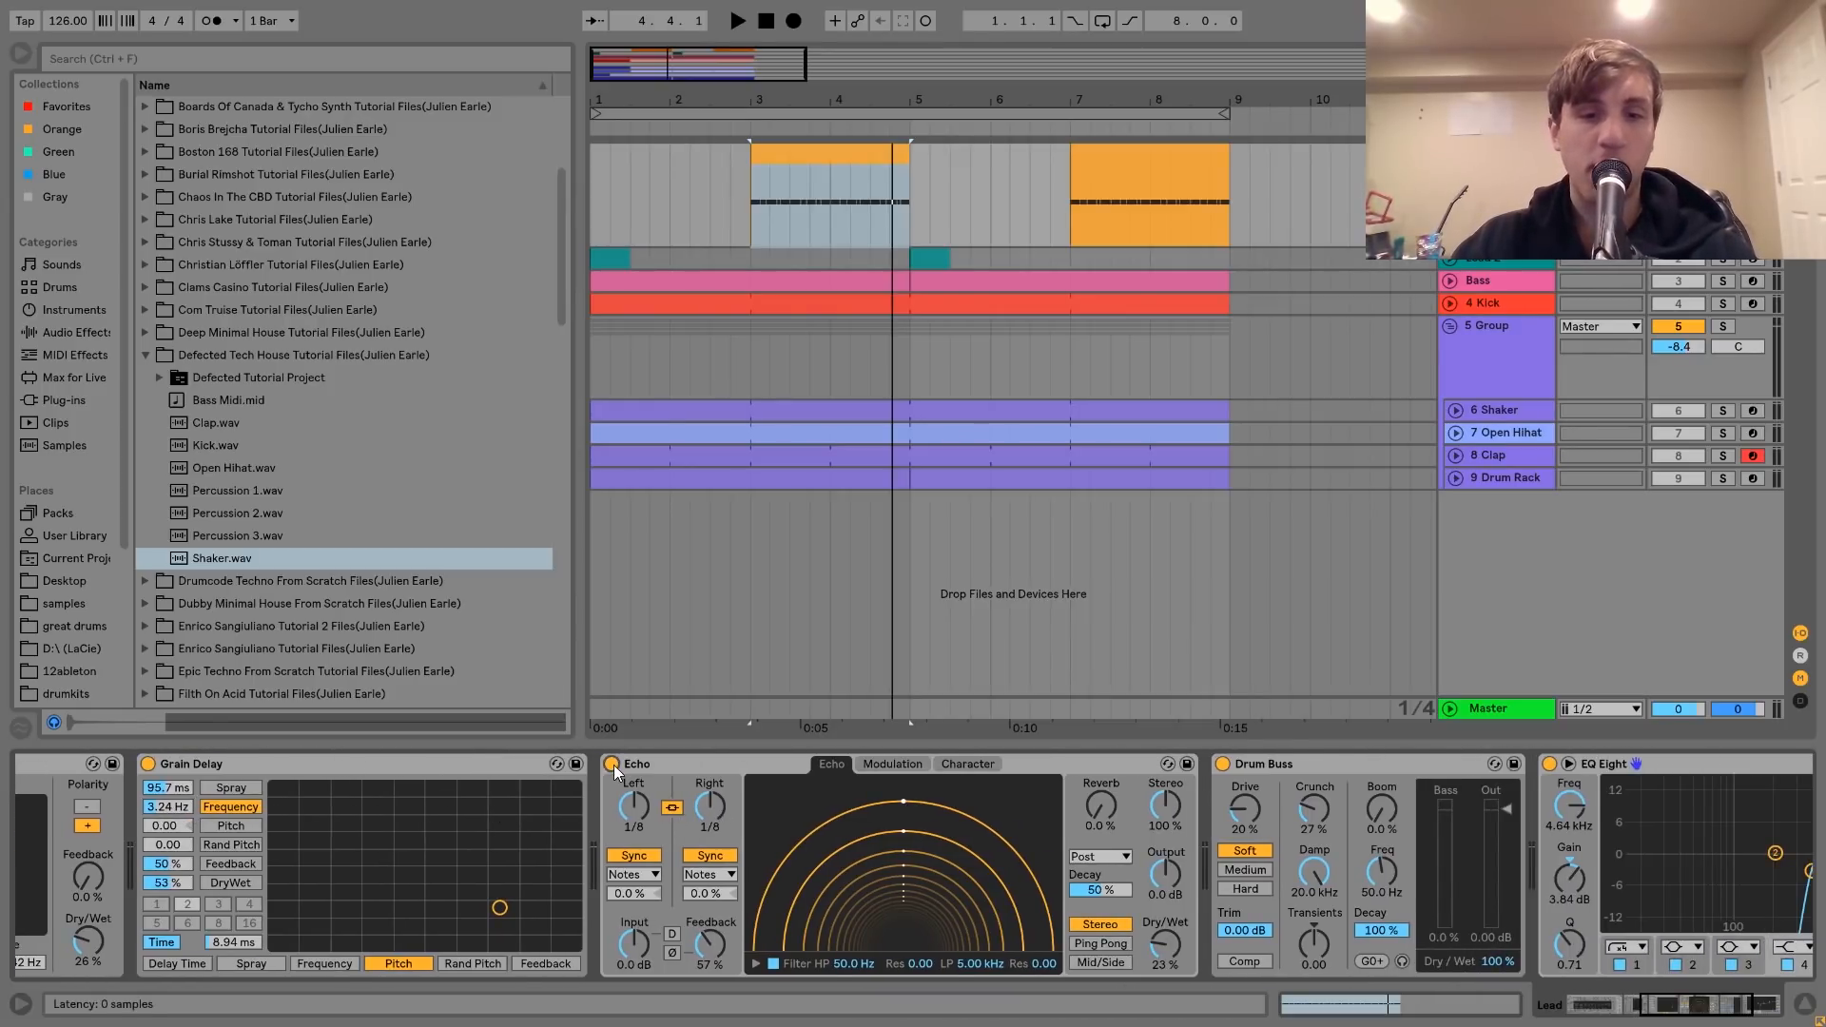
key("space")
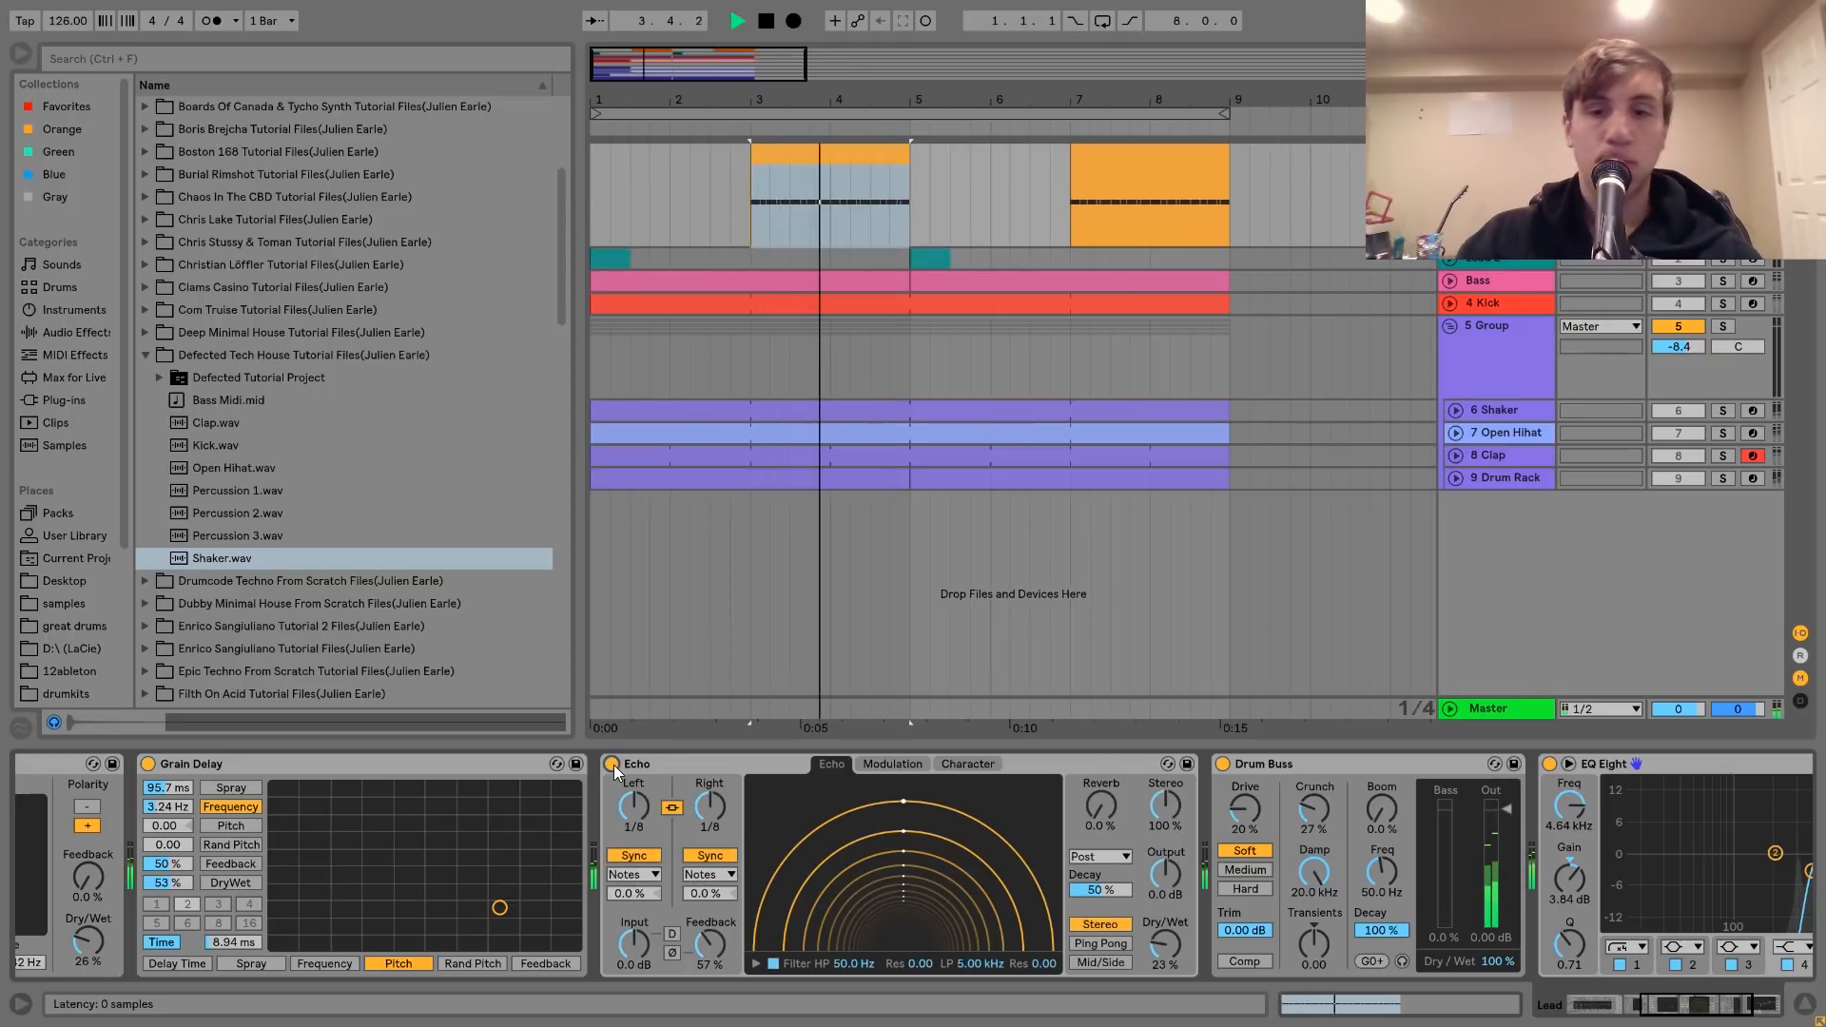
key("space")
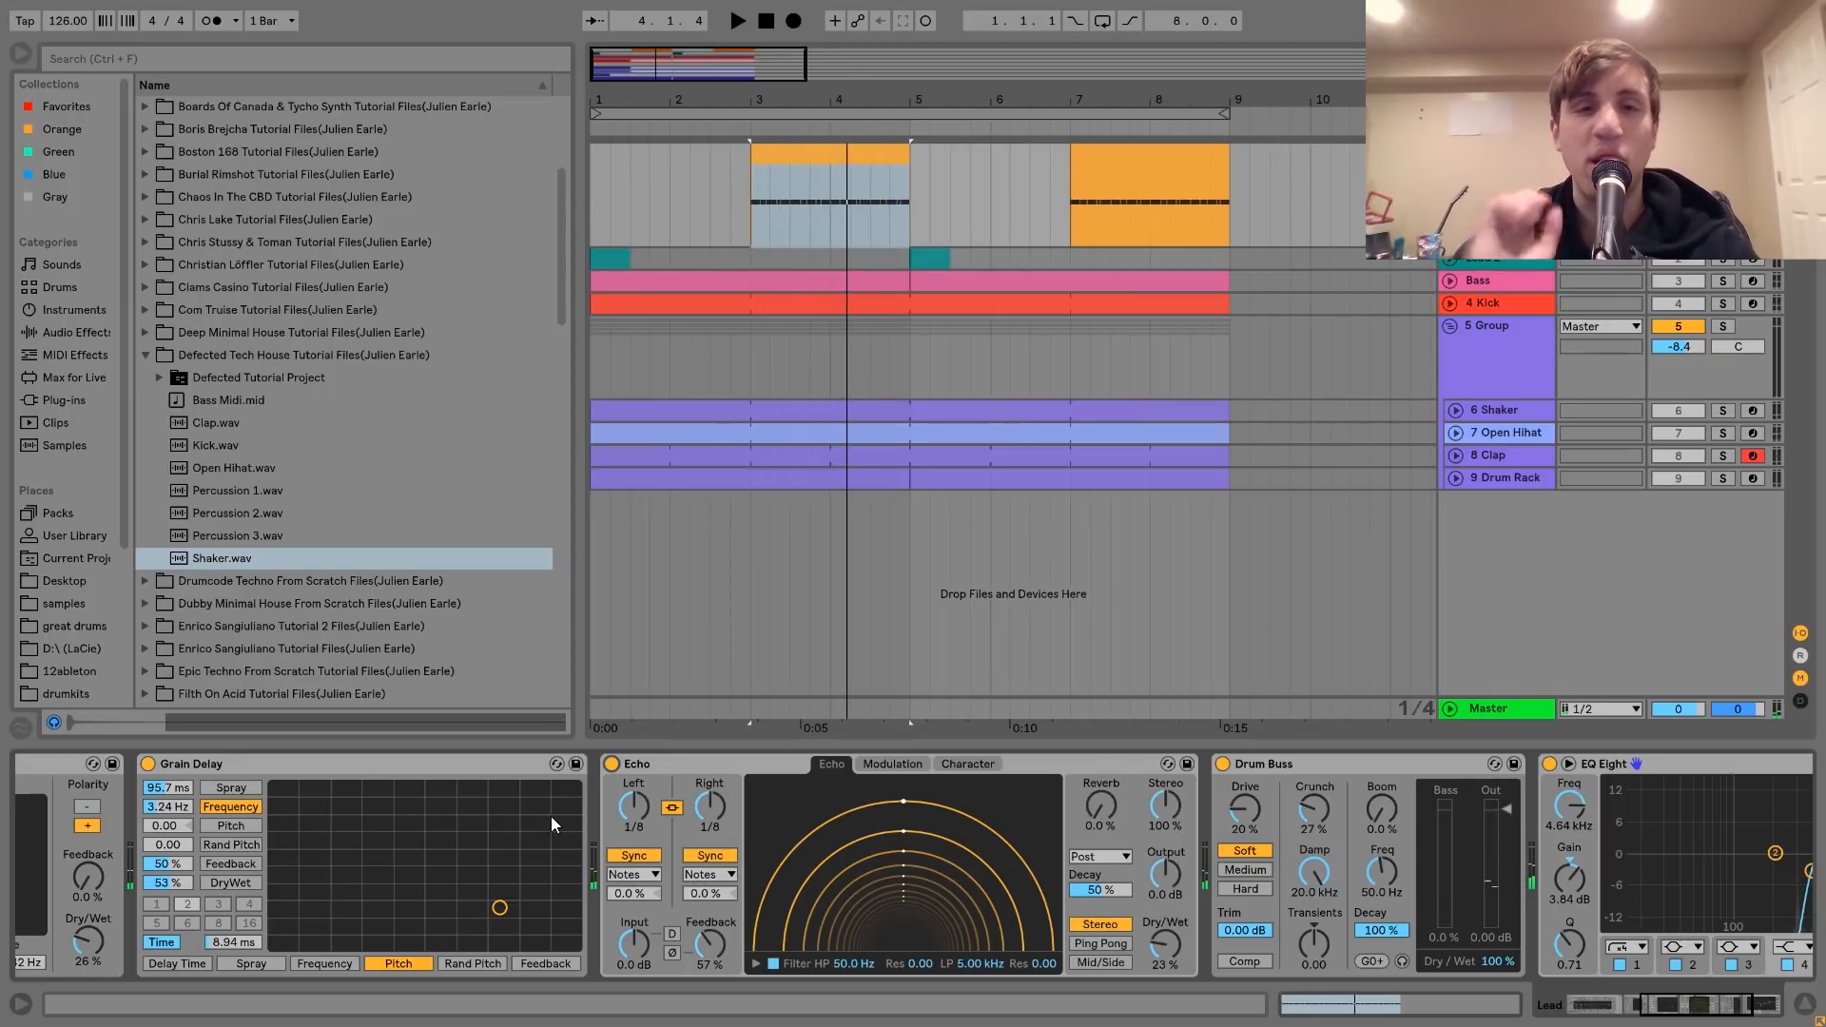
key("space")
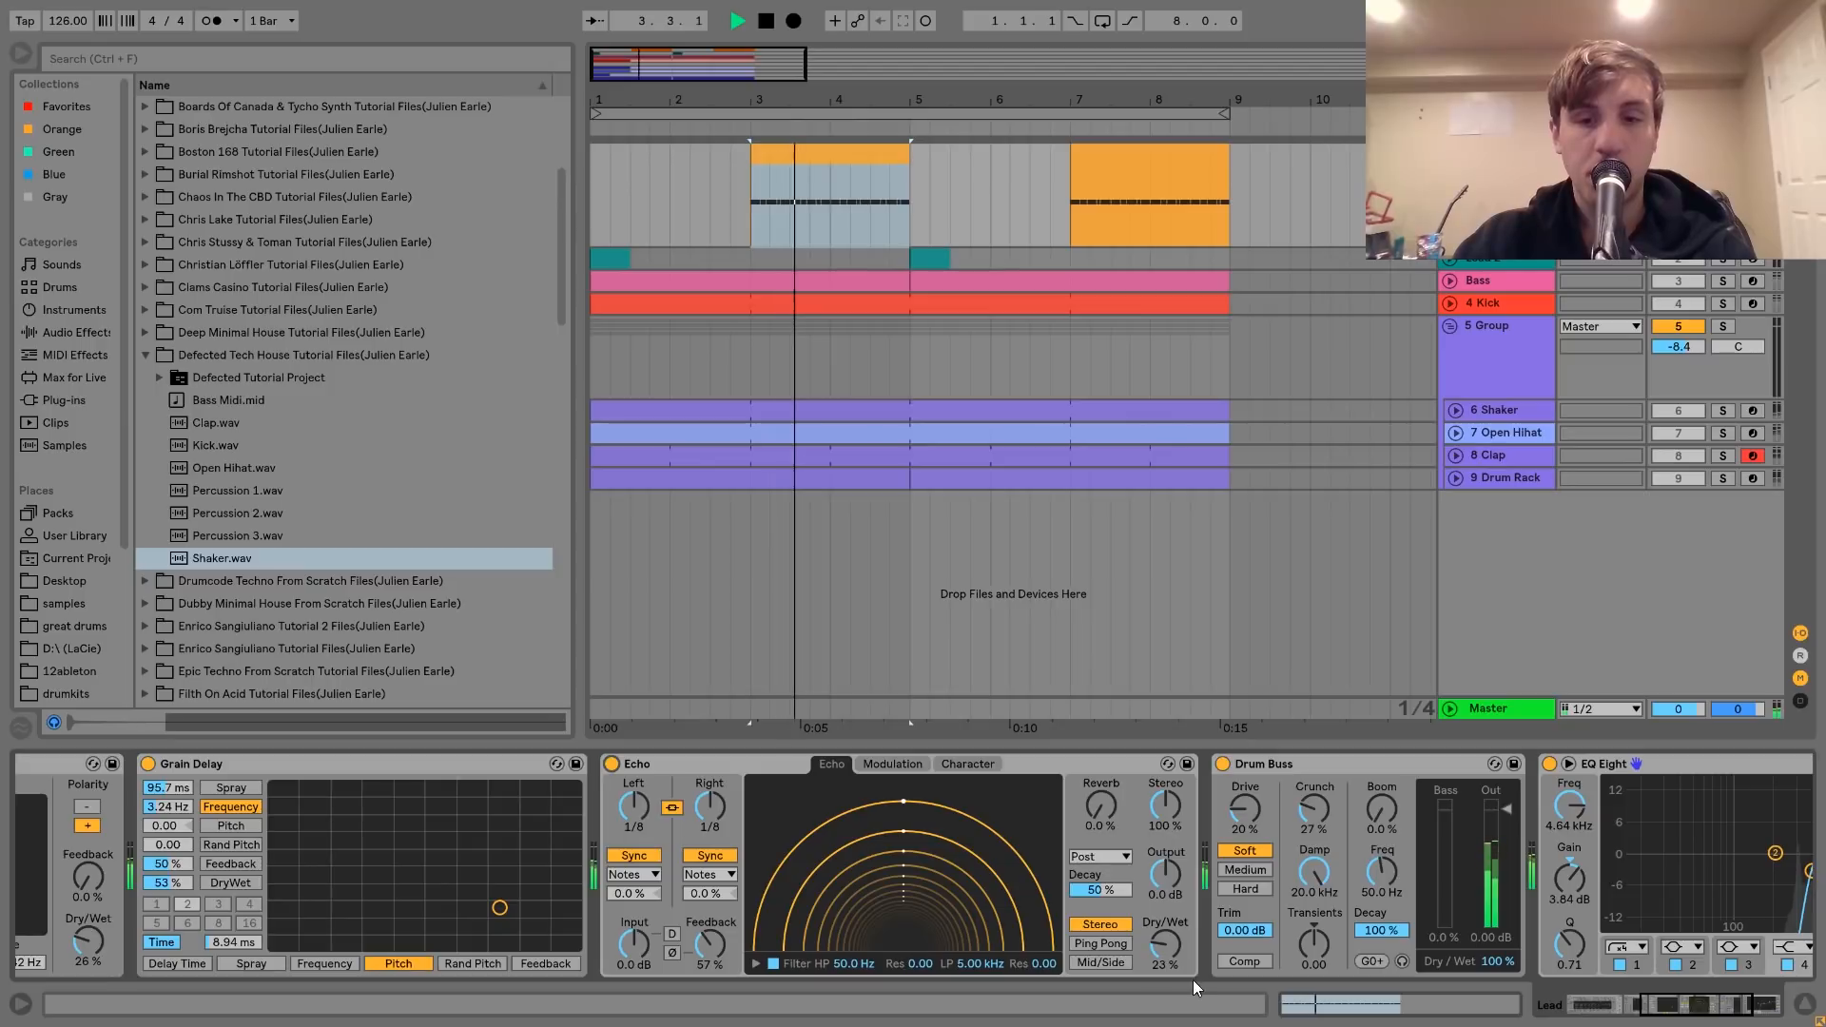
left_click_drag(1166, 954, 1168, 954)
key("space")
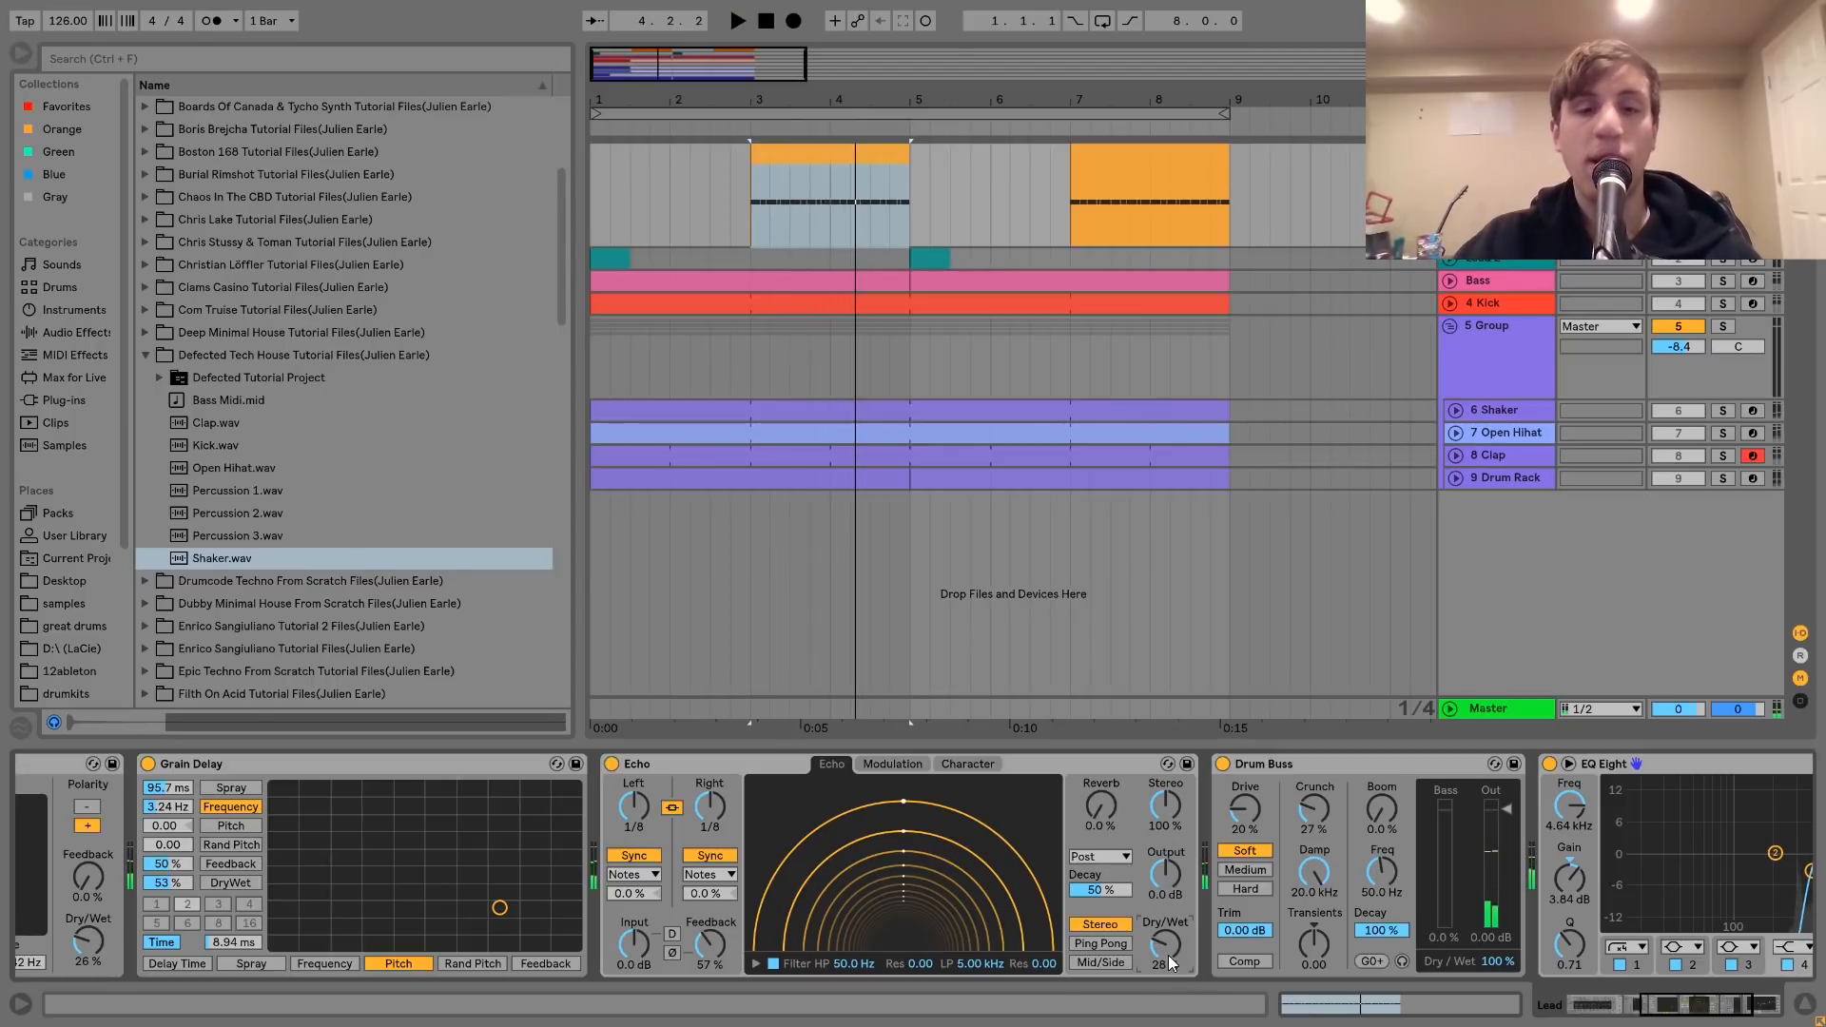
Play the lead loop to audition the Drum Buss effect
scroll(1168, 955, "right", 5)
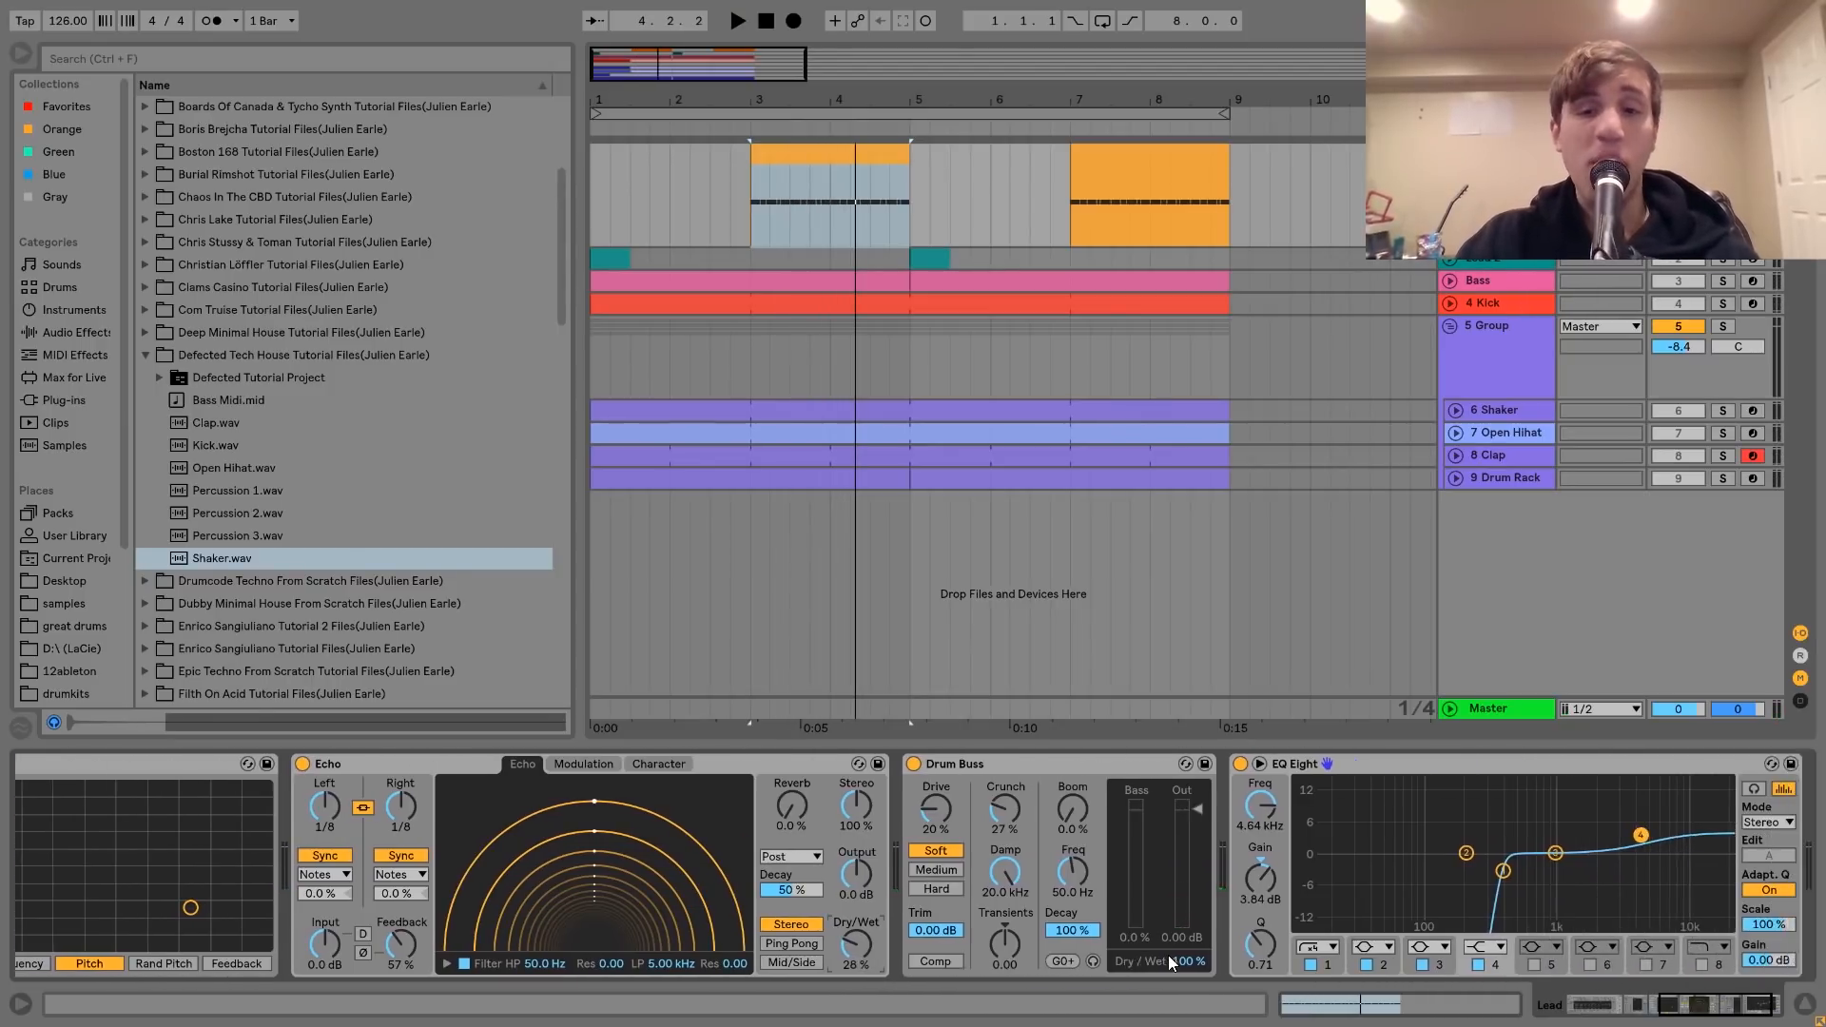
key("space")
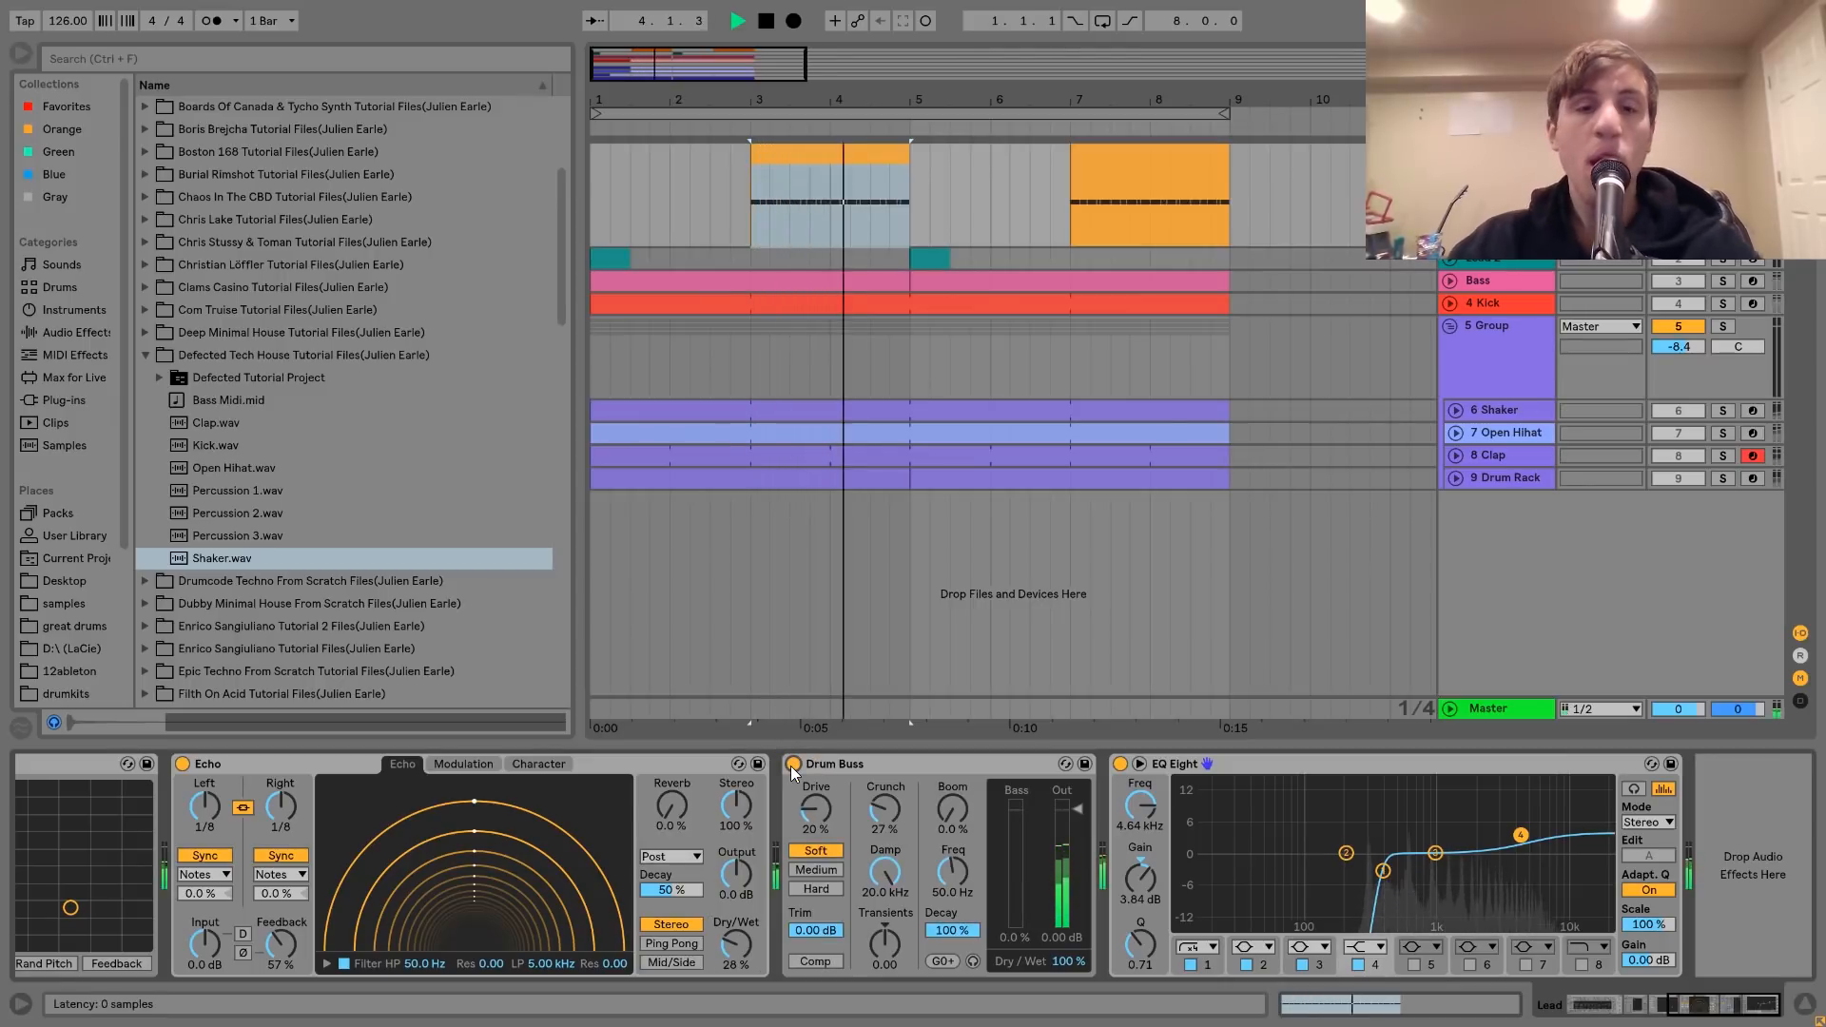
key("space")
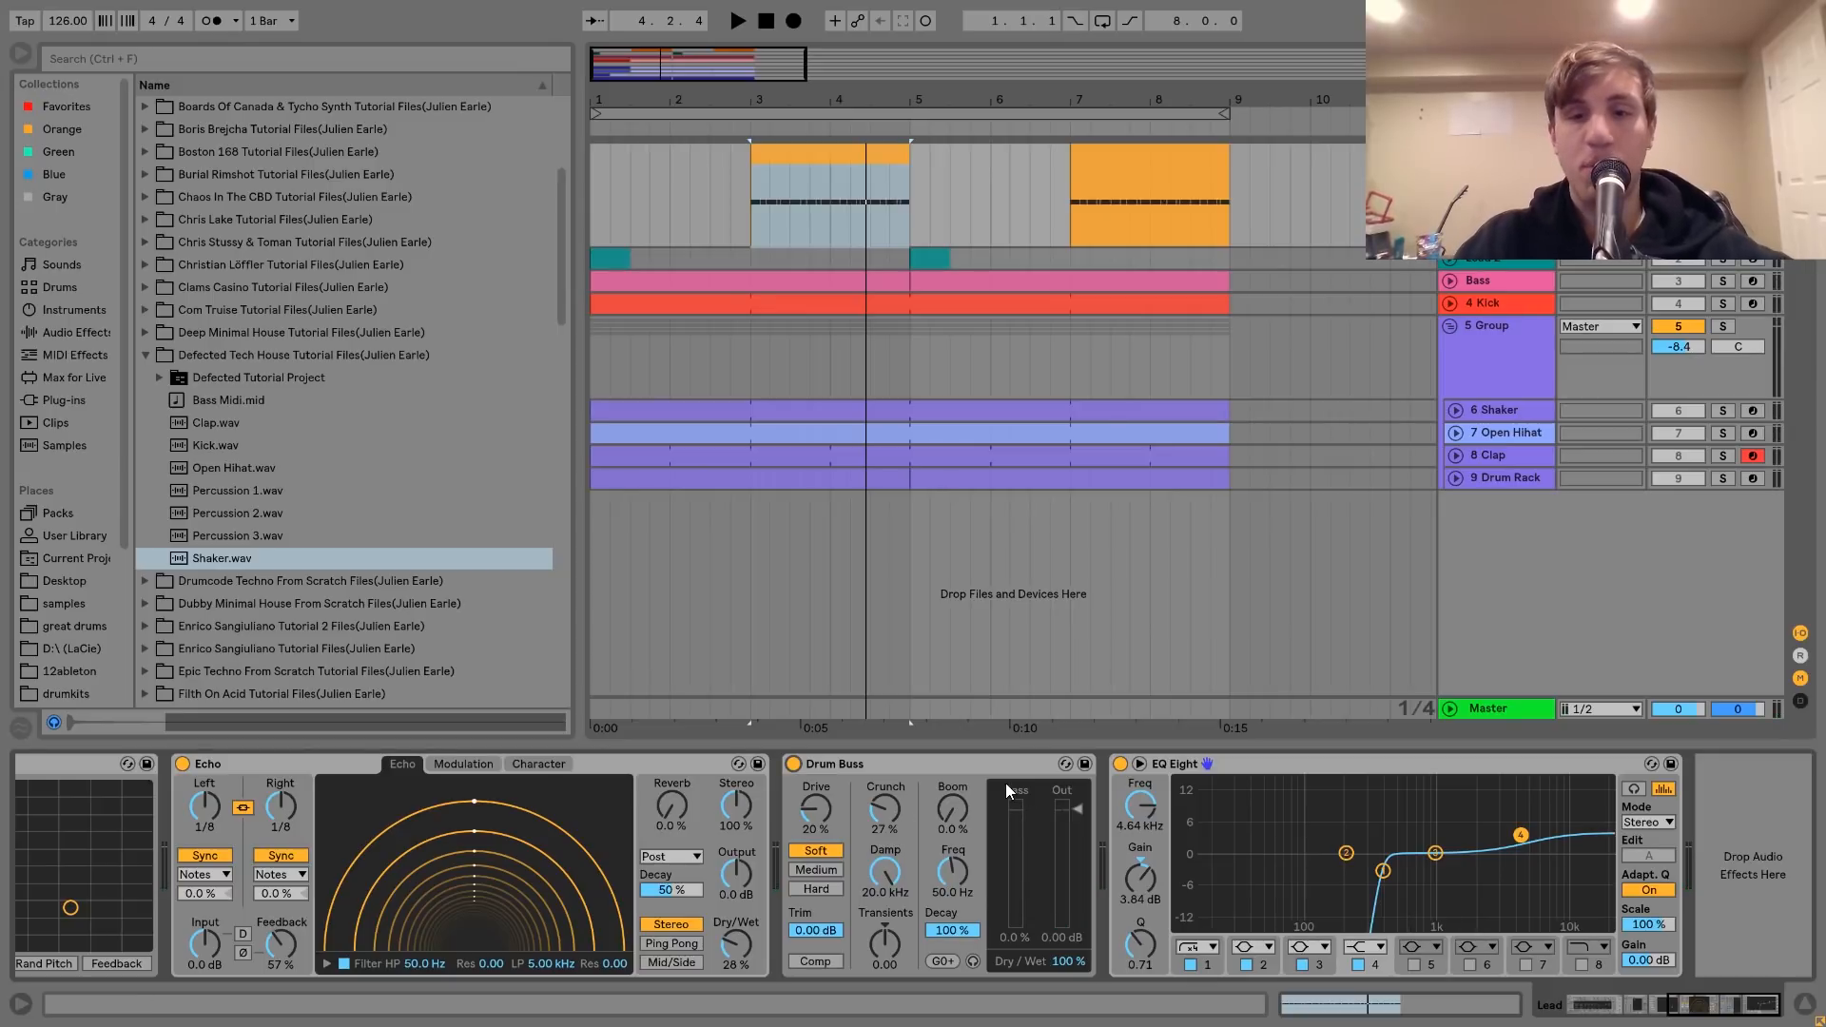
Compare the lead with EQ Eight bypassed and enabled by playing the loop
left_click(1165, 763)
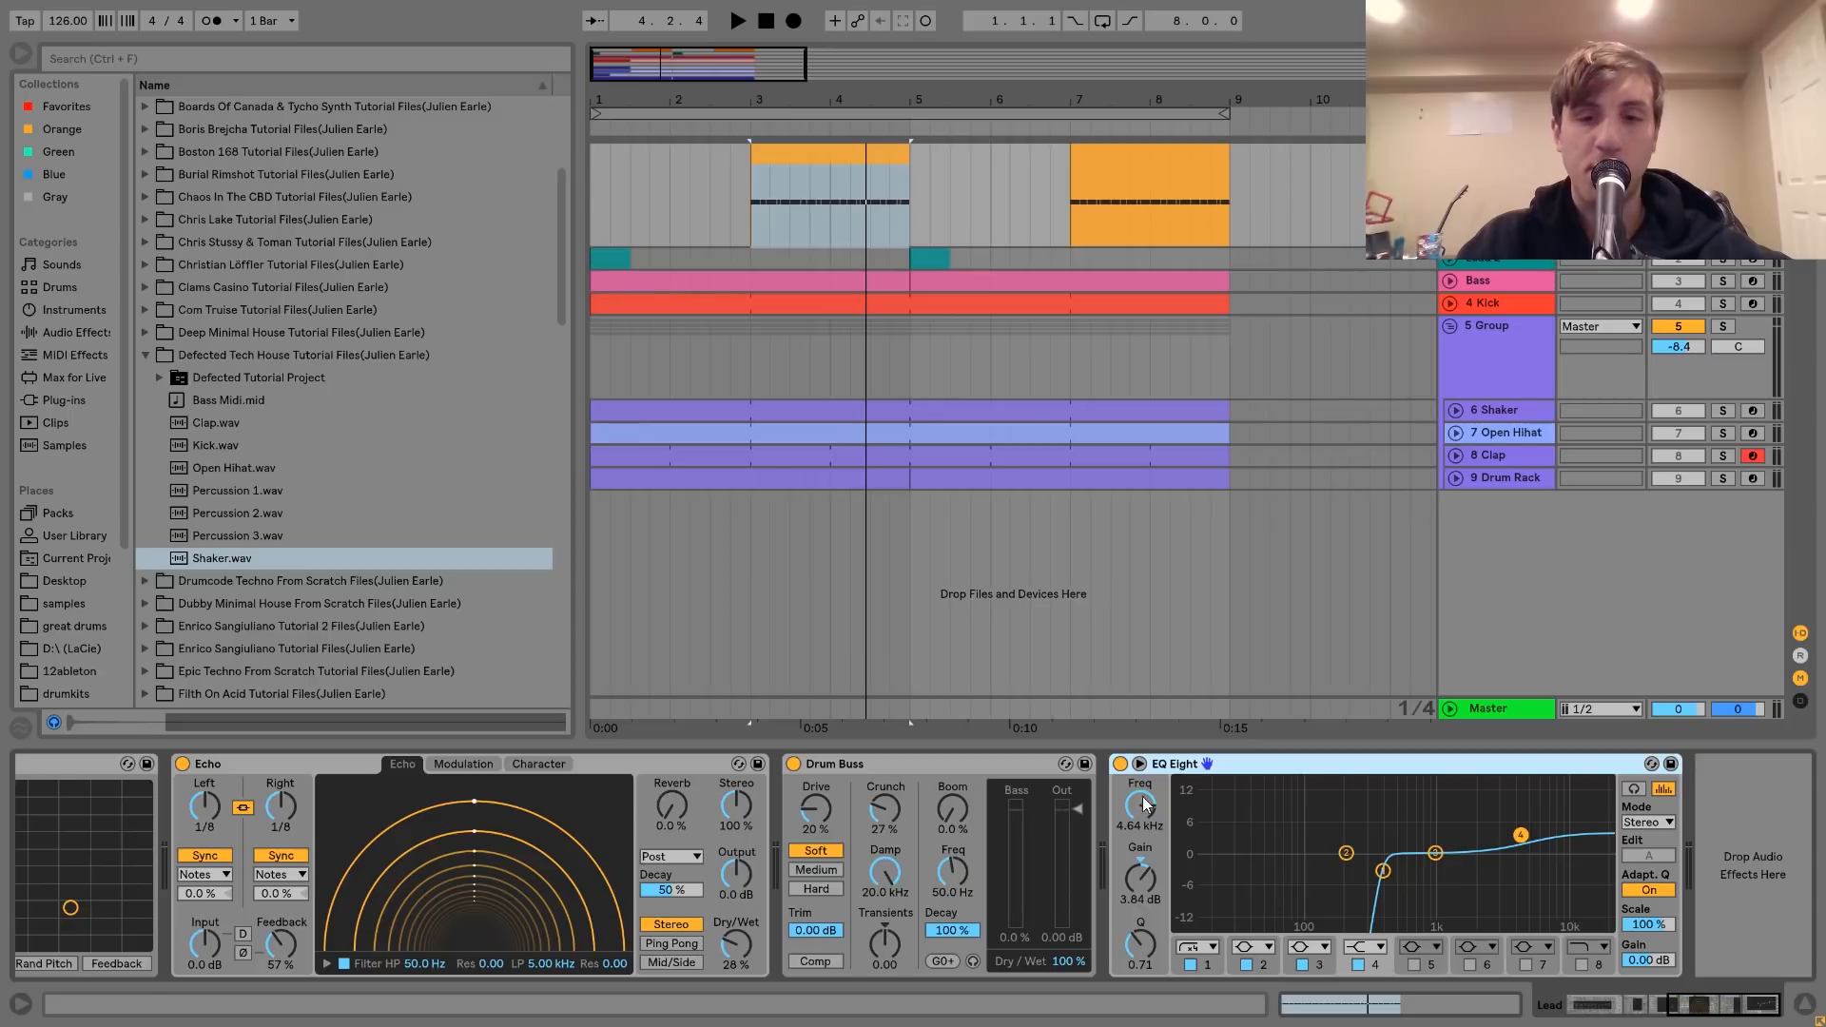
key("space")
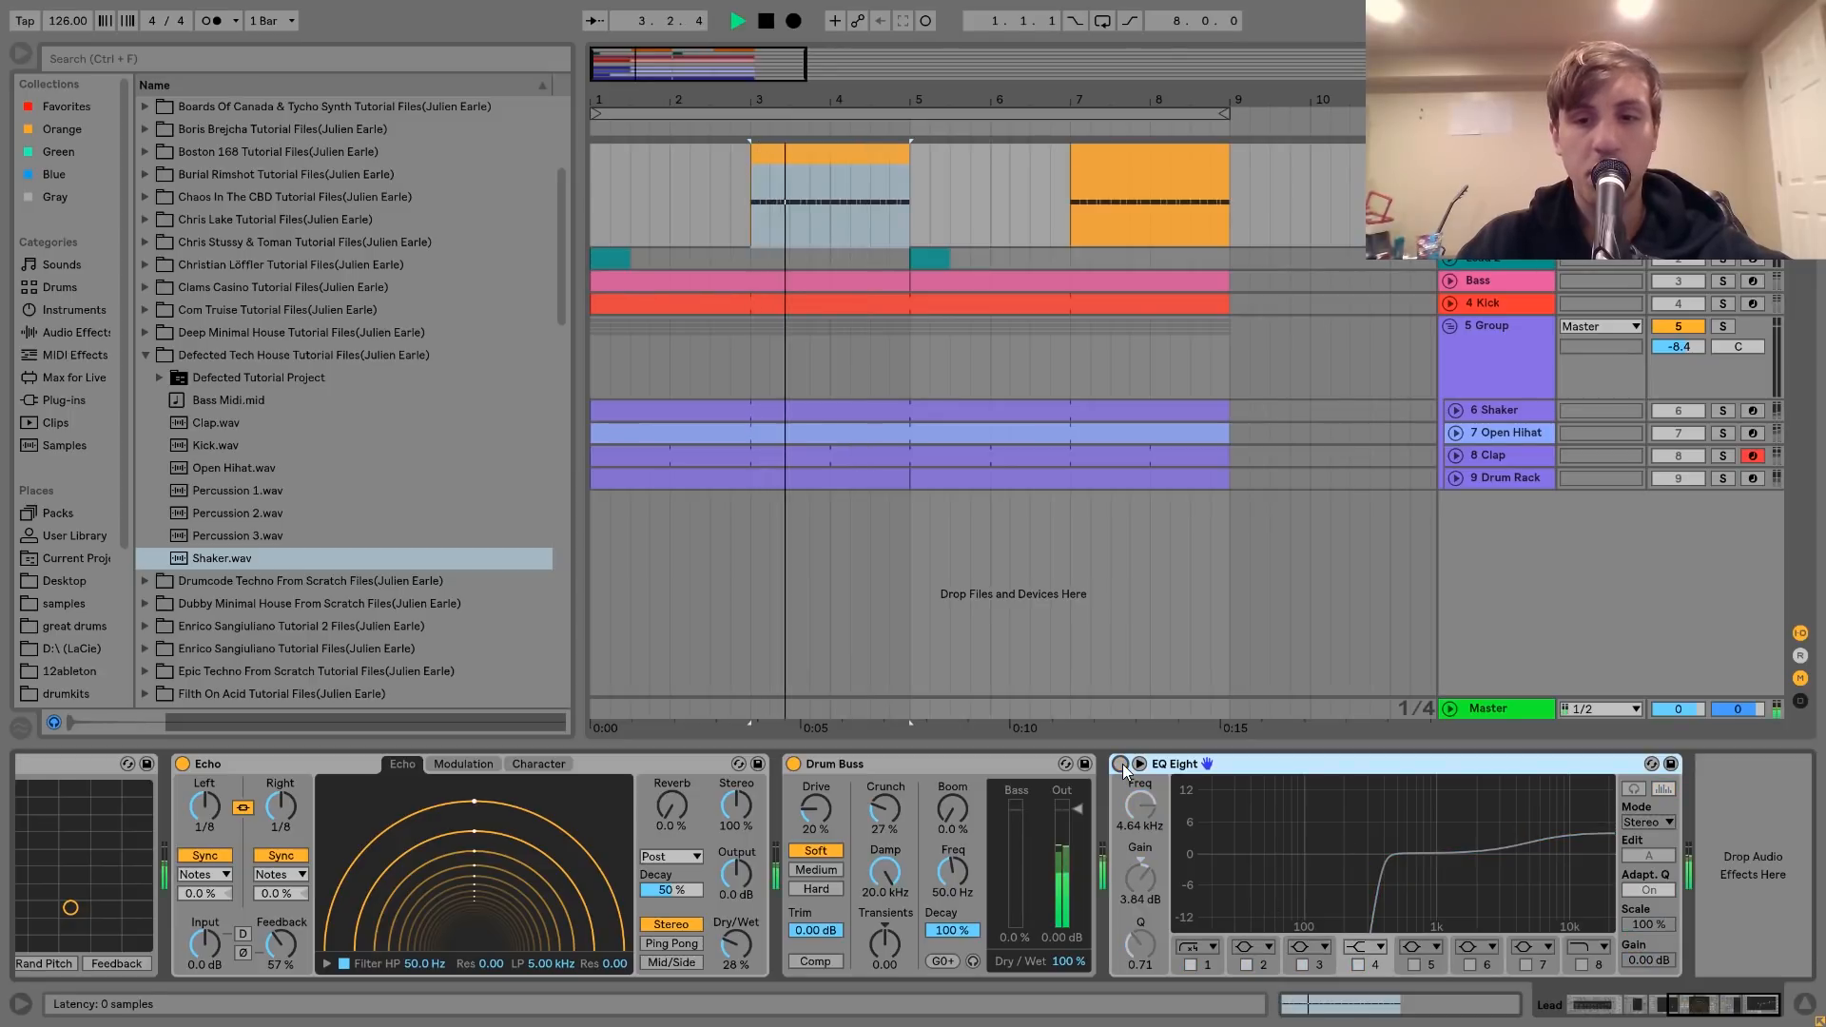
key("space")
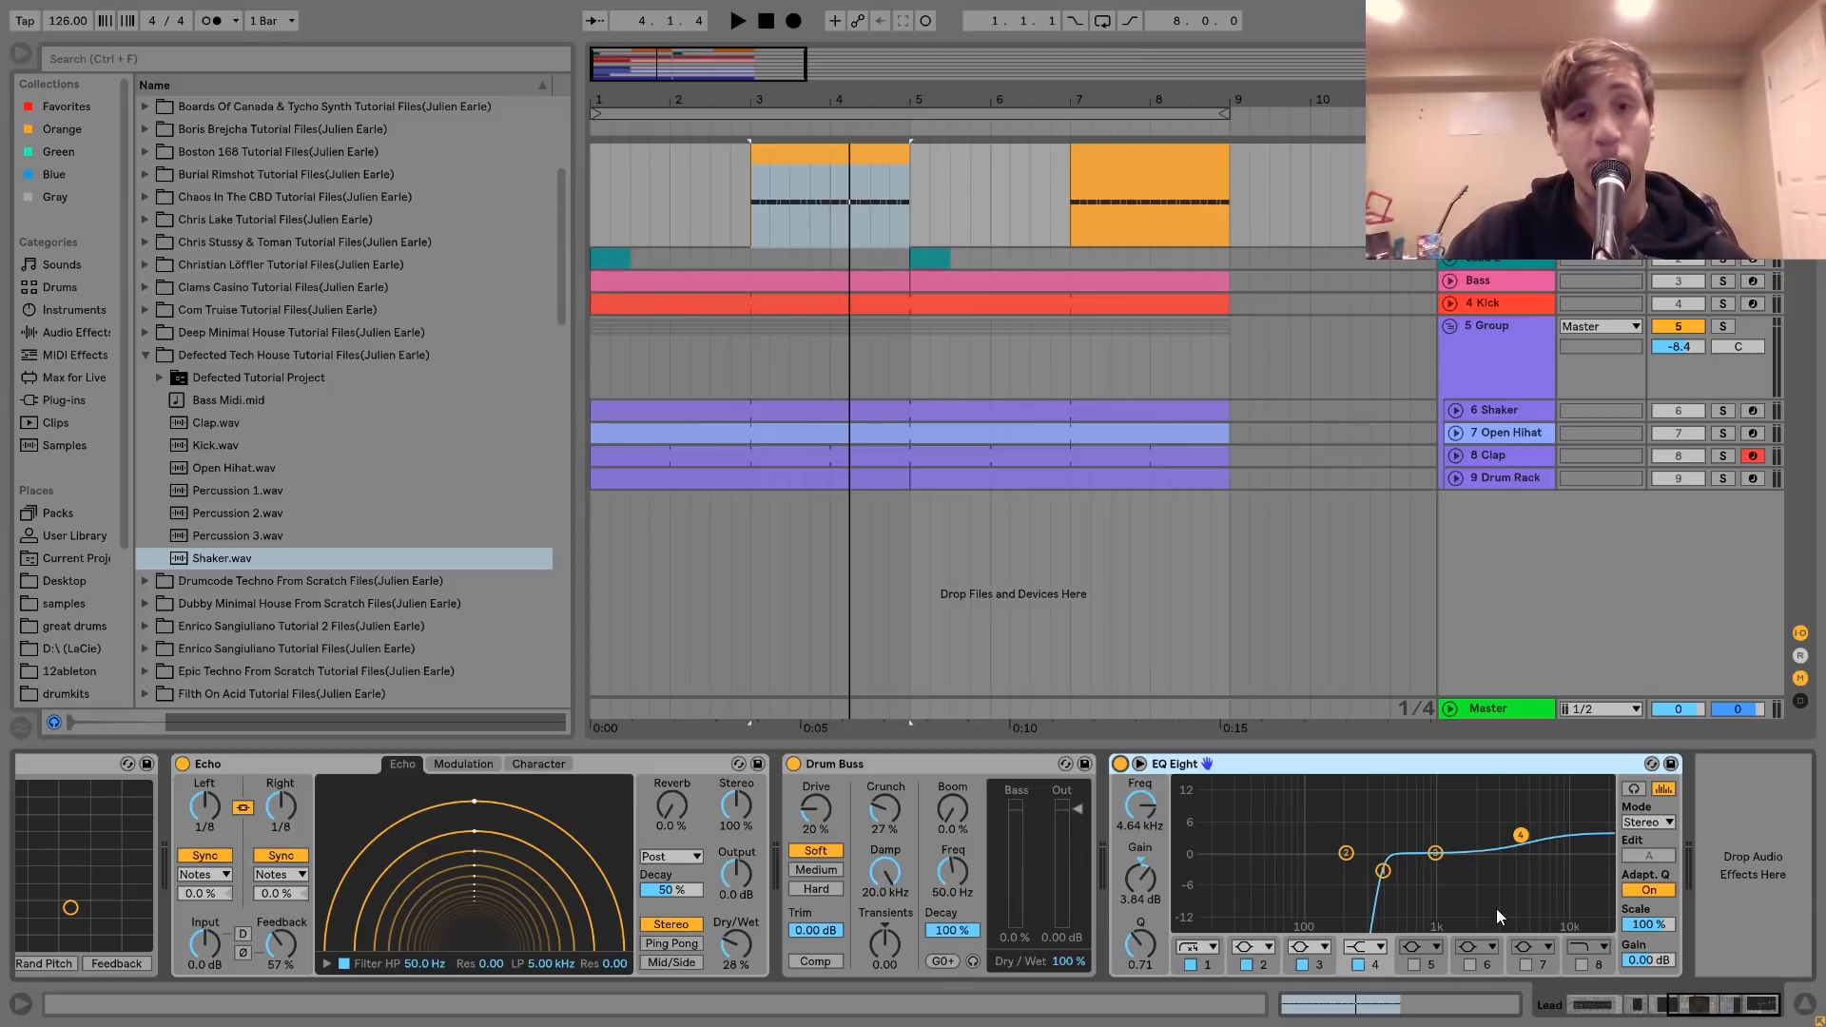
Unfold the Lead 2 track and play its clips at bar 1 and bar 5
left_click(1472, 261)
left_click(1450, 262)
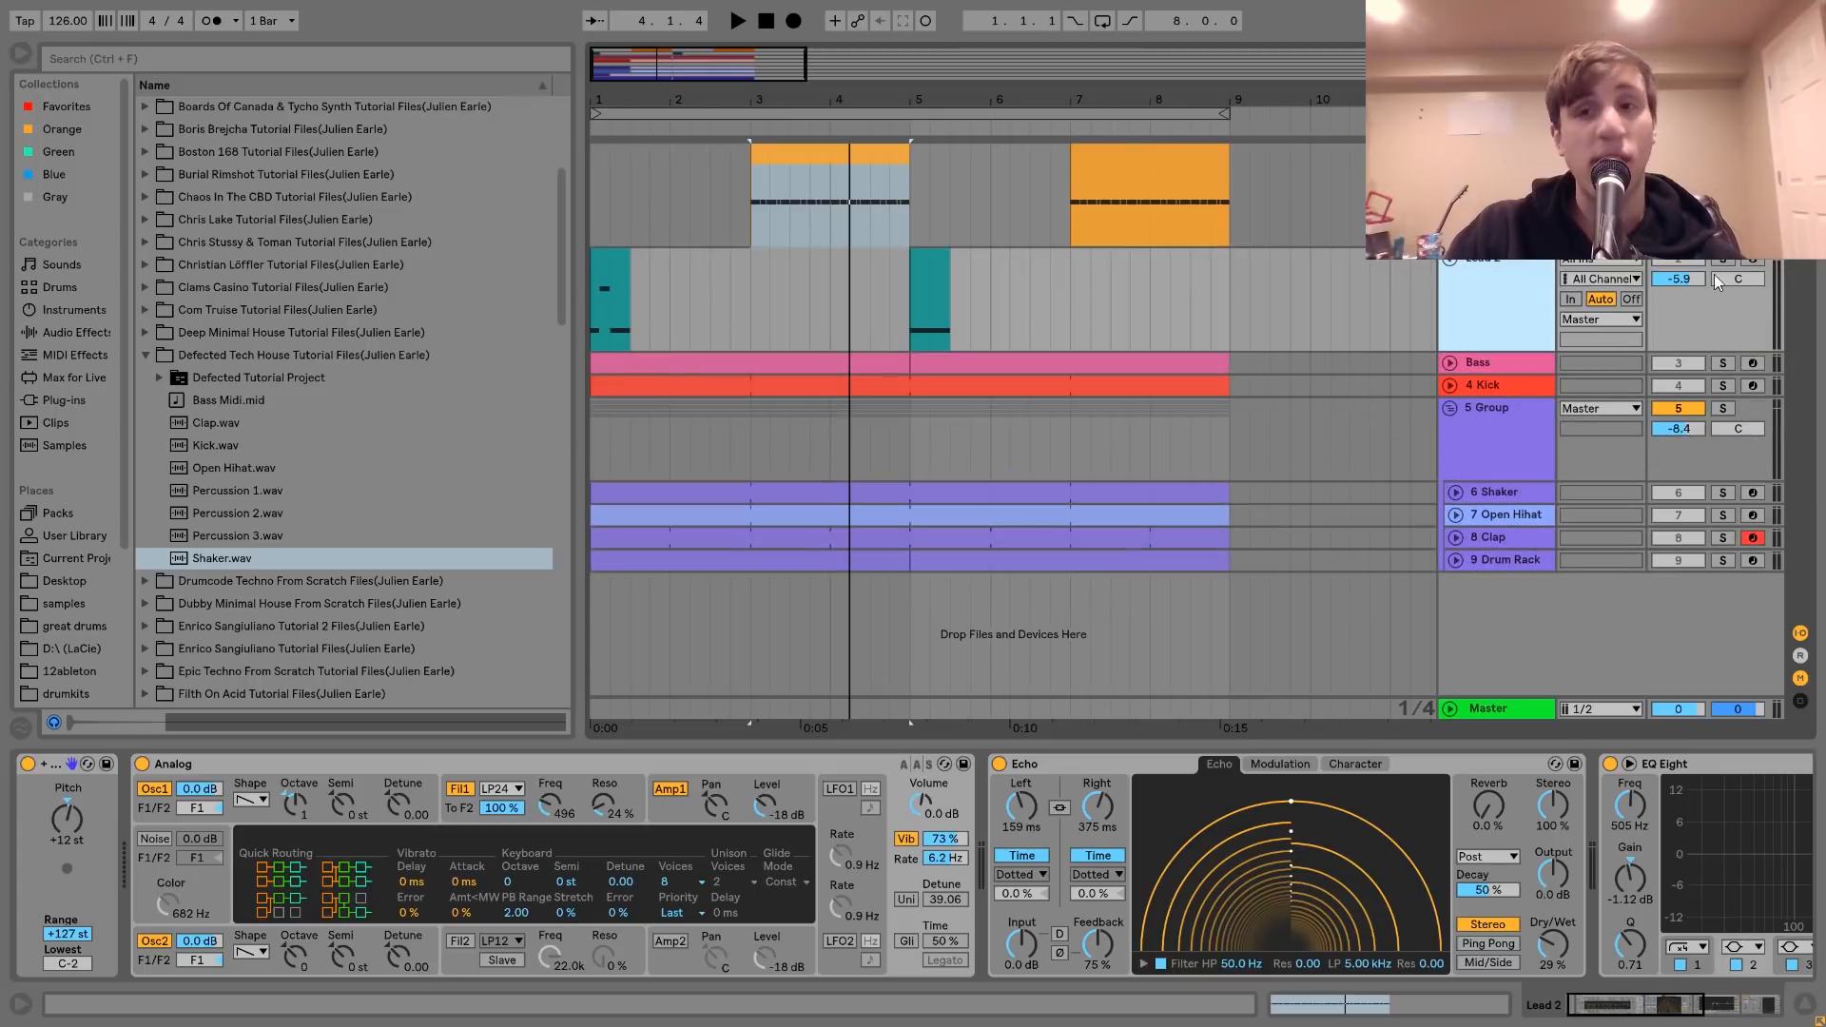
left_click(609, 295)
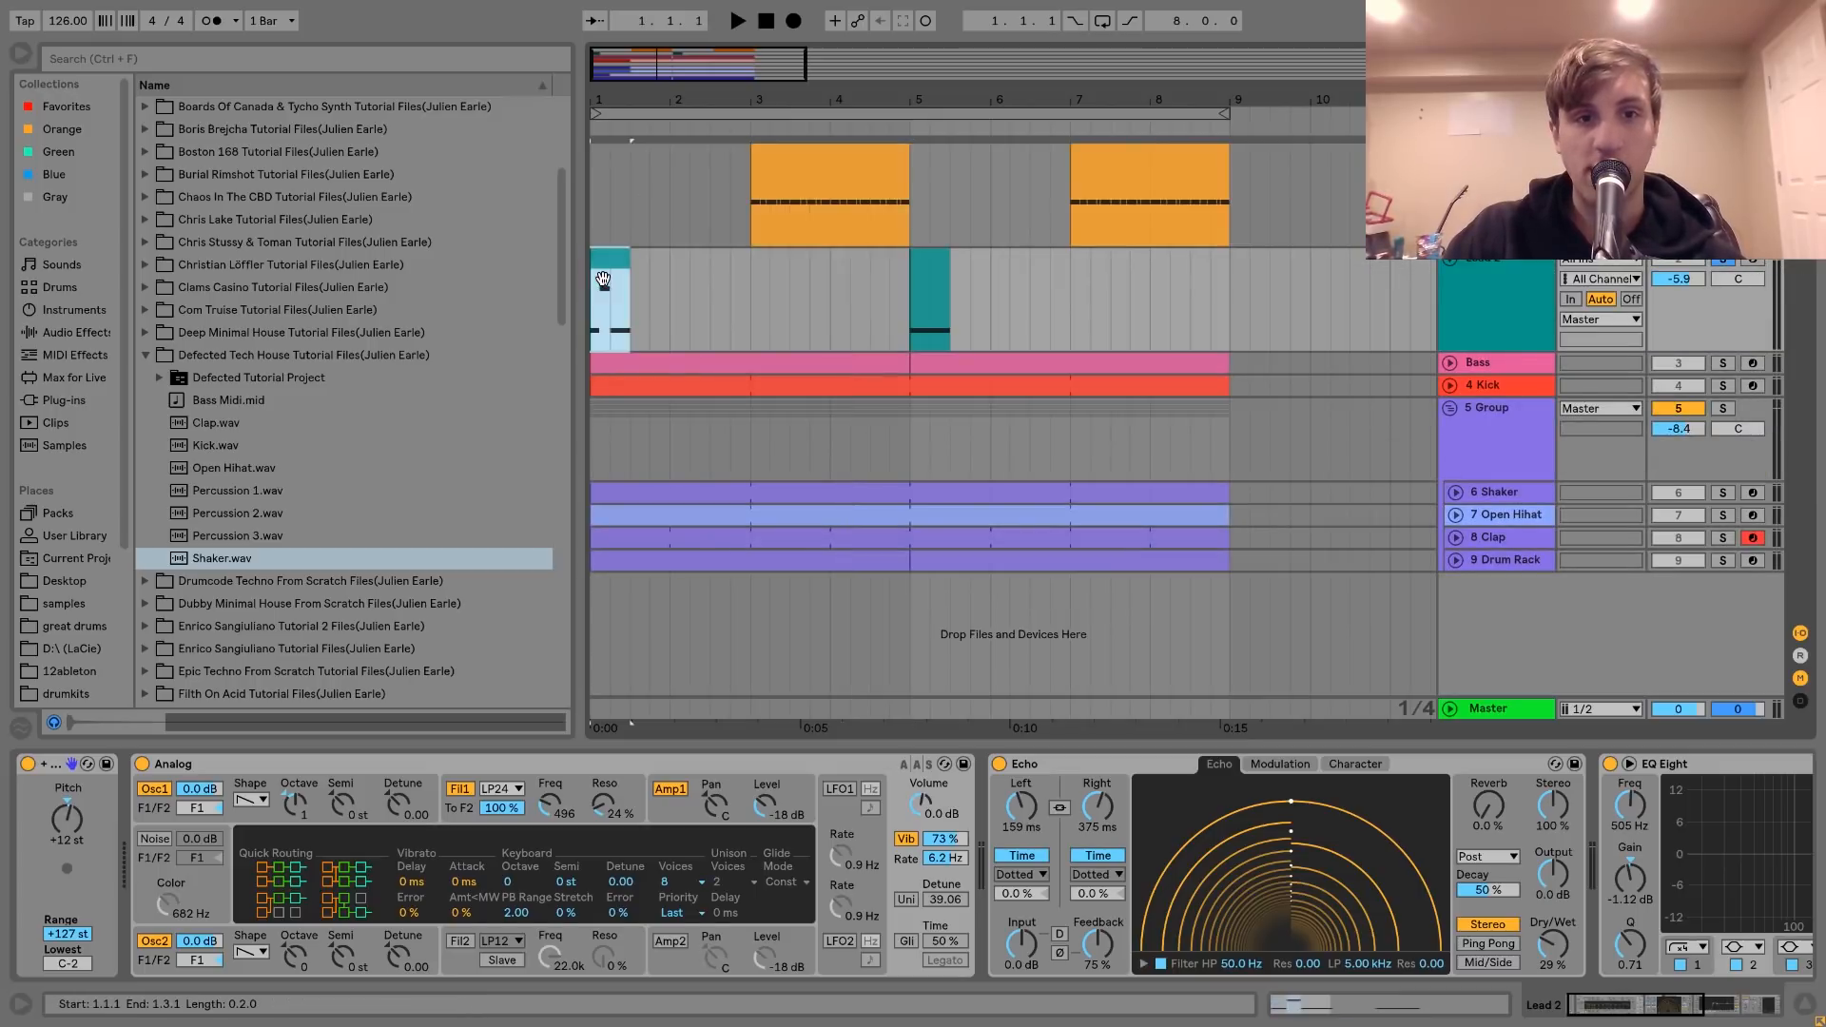
key("space")
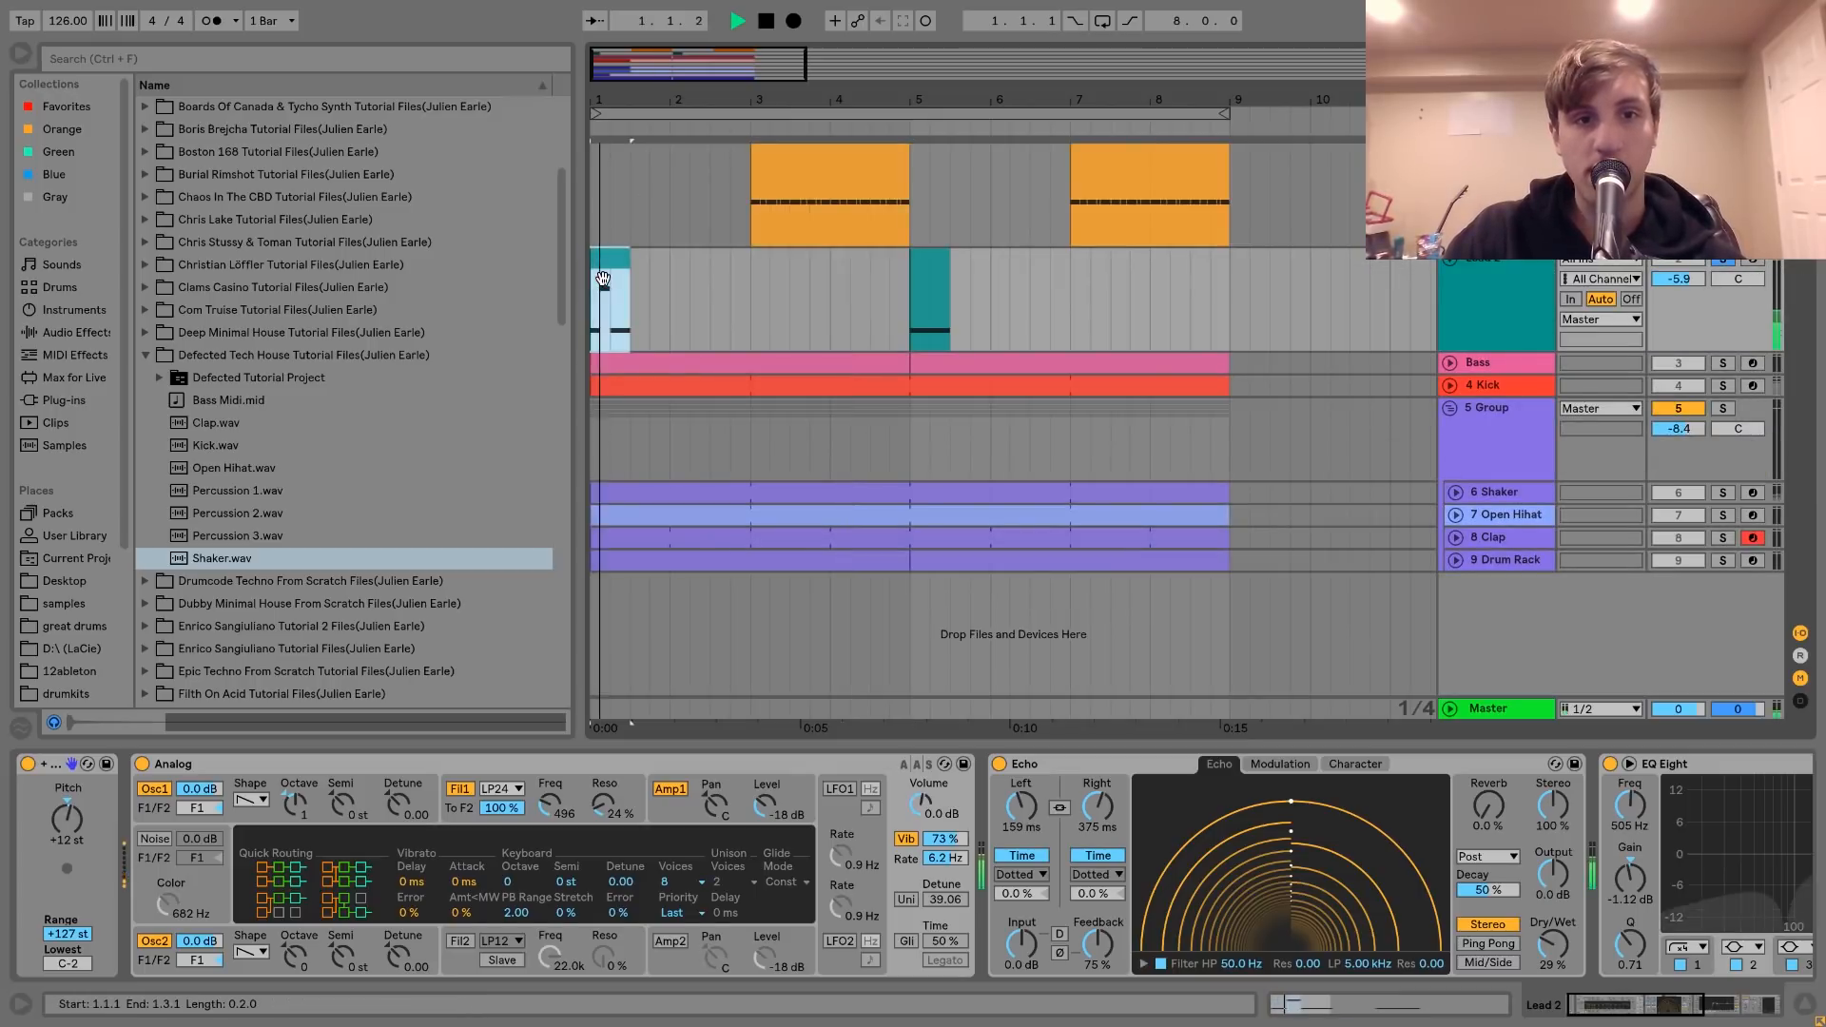
left_click(928, 255)
key("space")
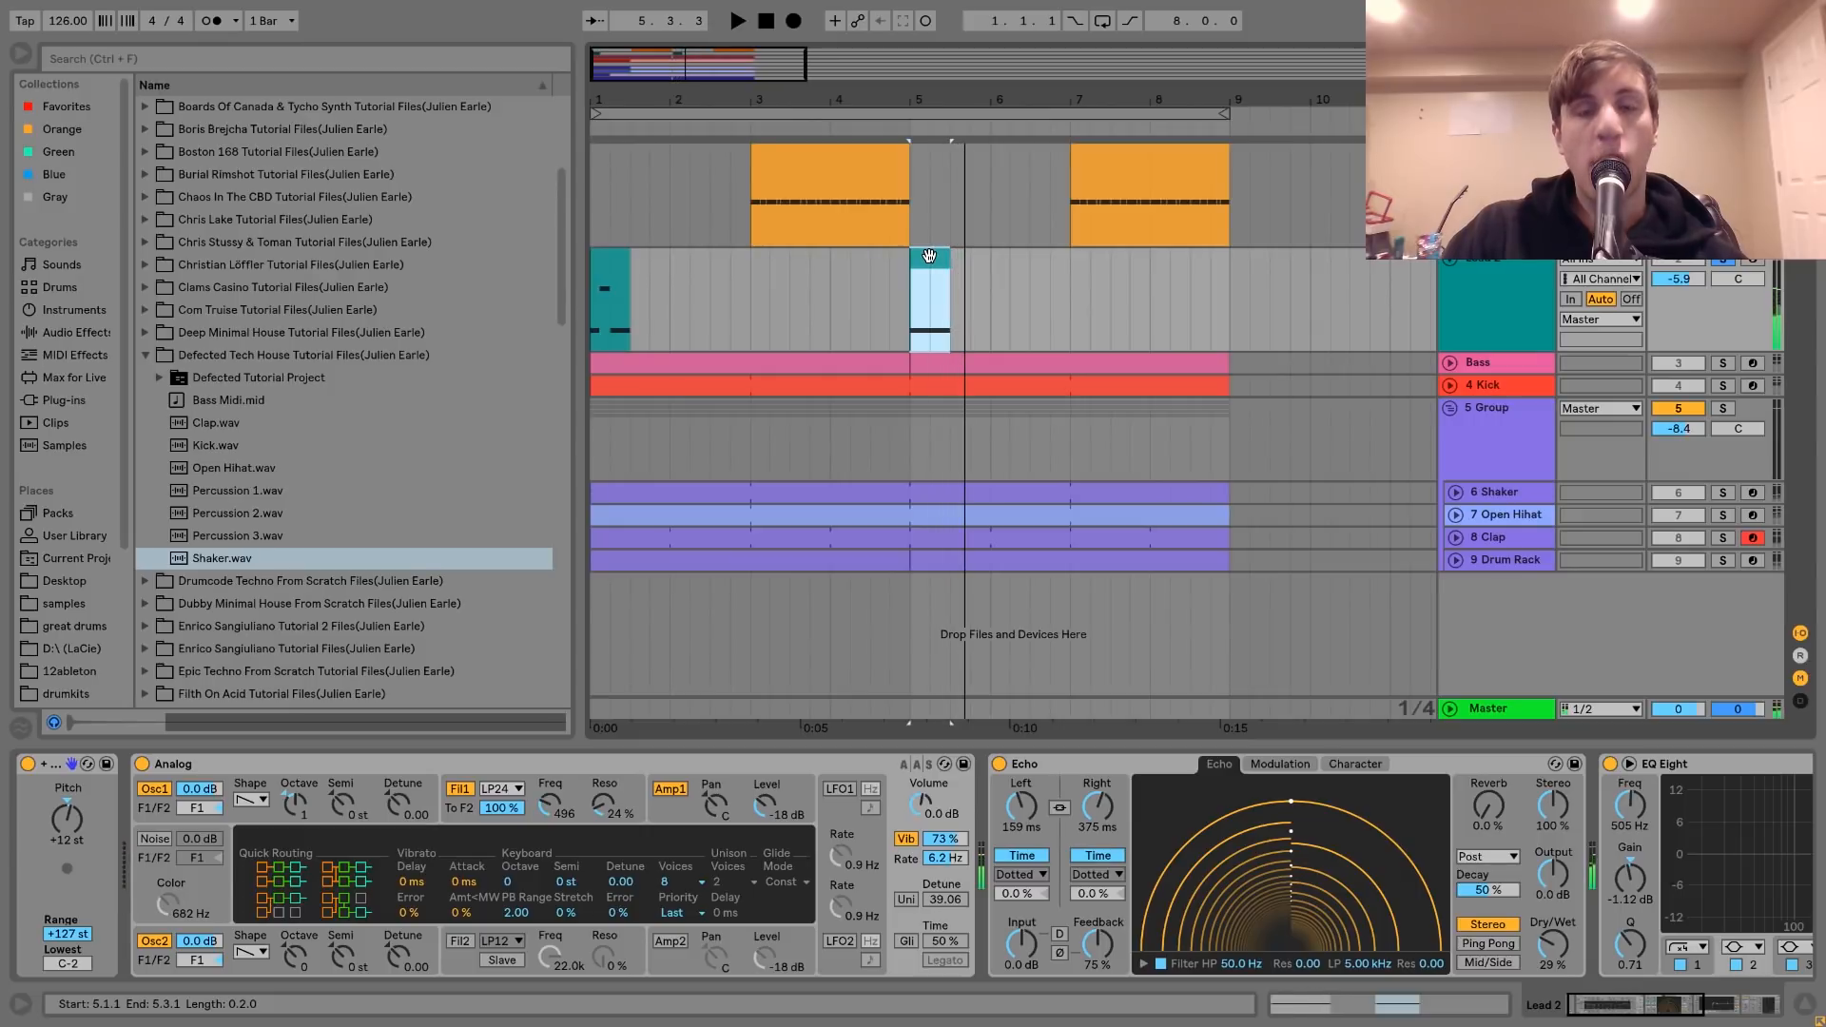
Open the notes of Lead 2's first clip, select the A#0 note, and return to the track's devices
double_click(929, 255)
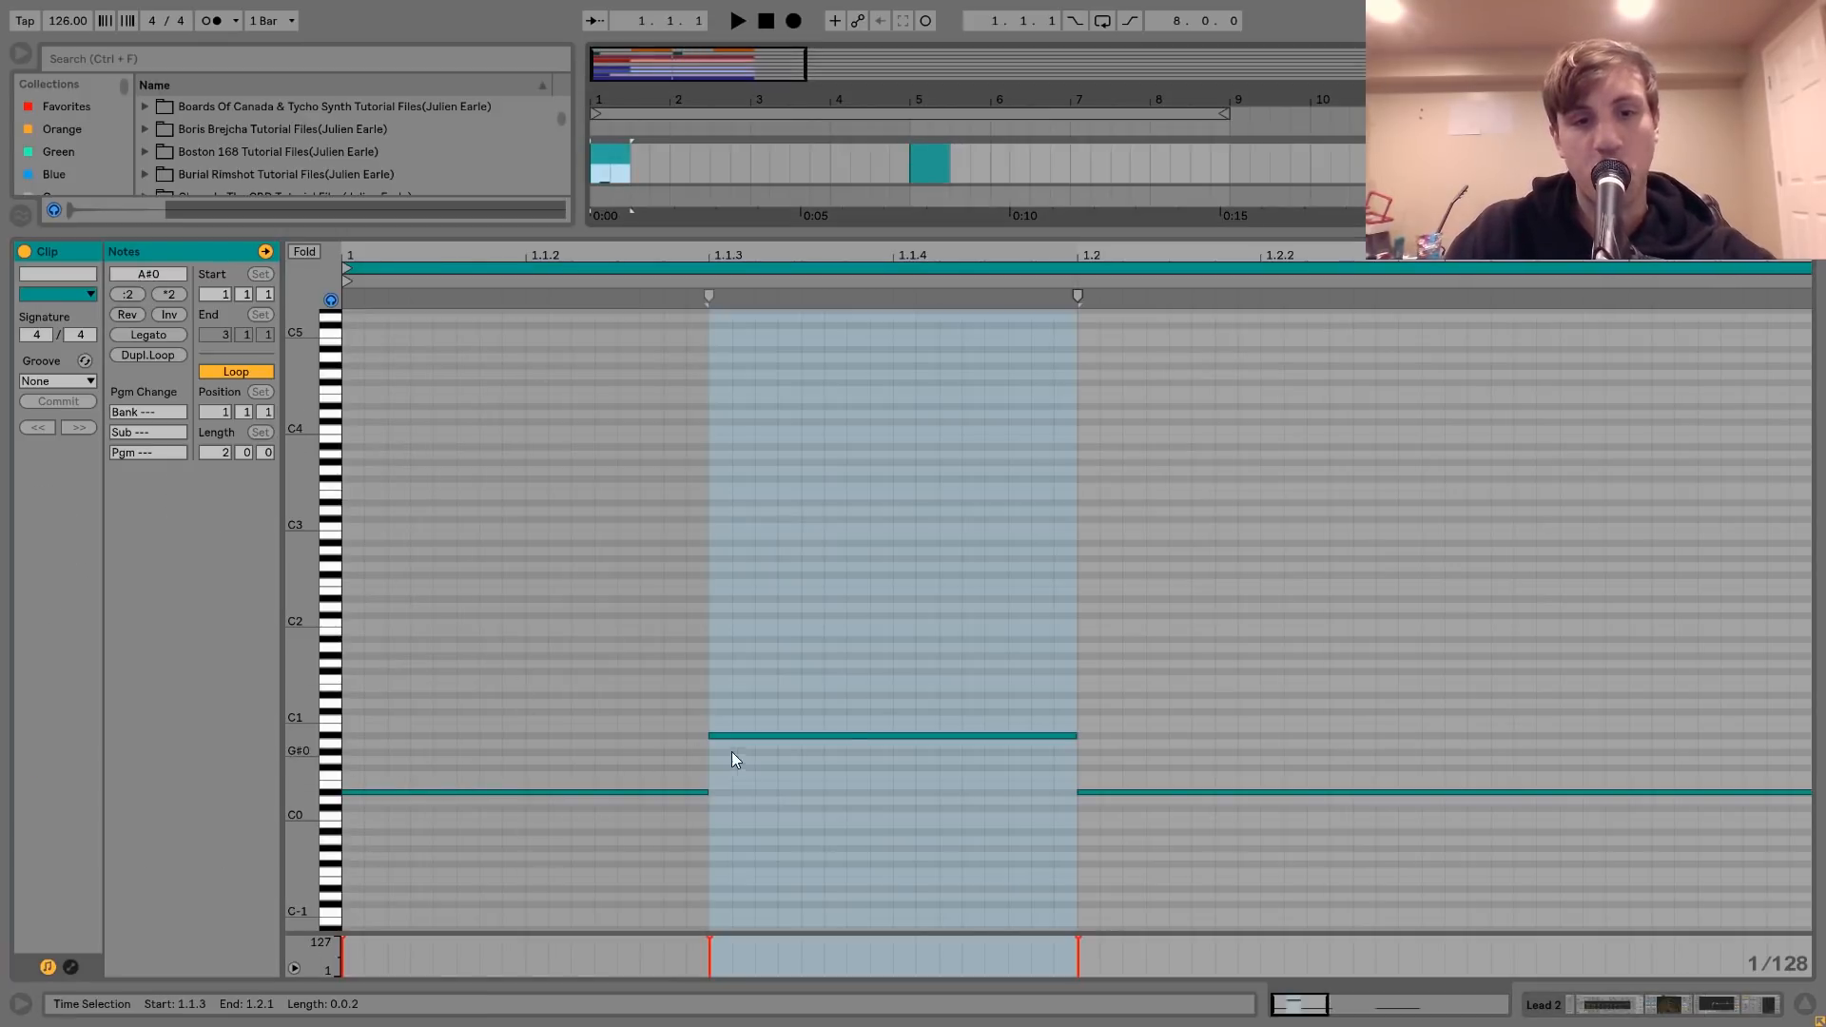
left_click(741, 735)
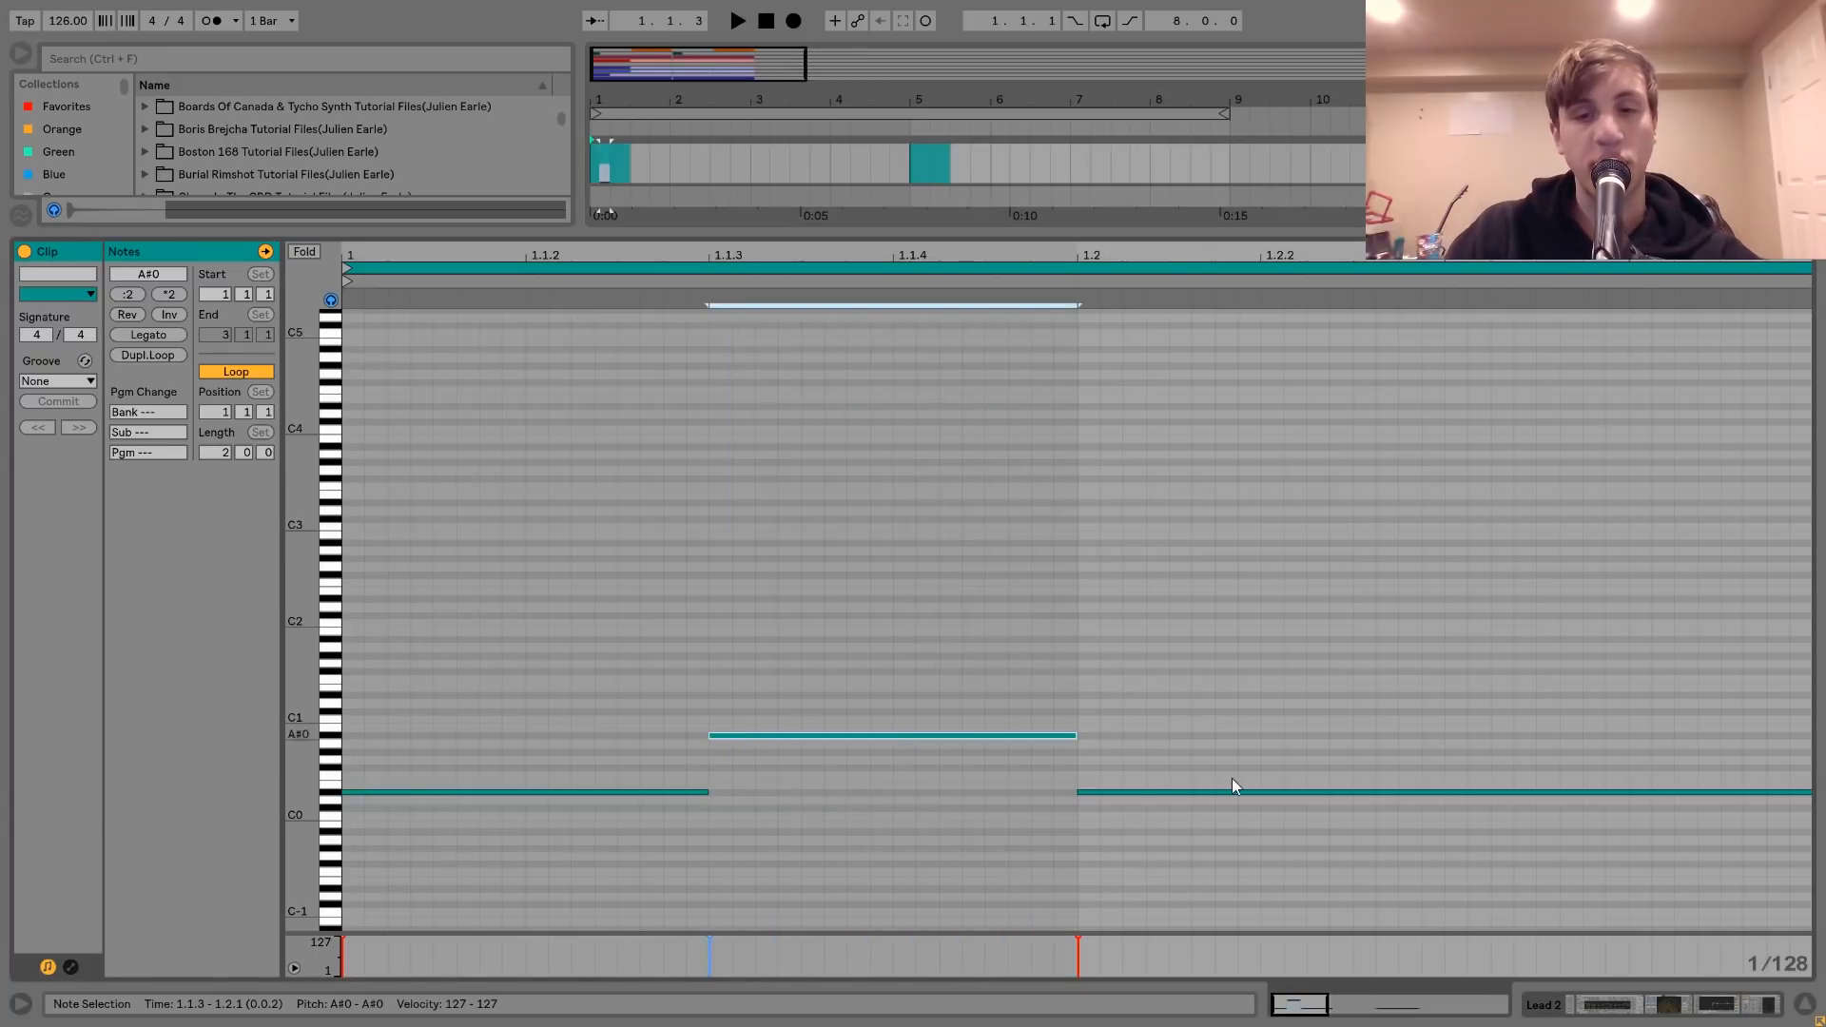
left_click(1637, 1010)
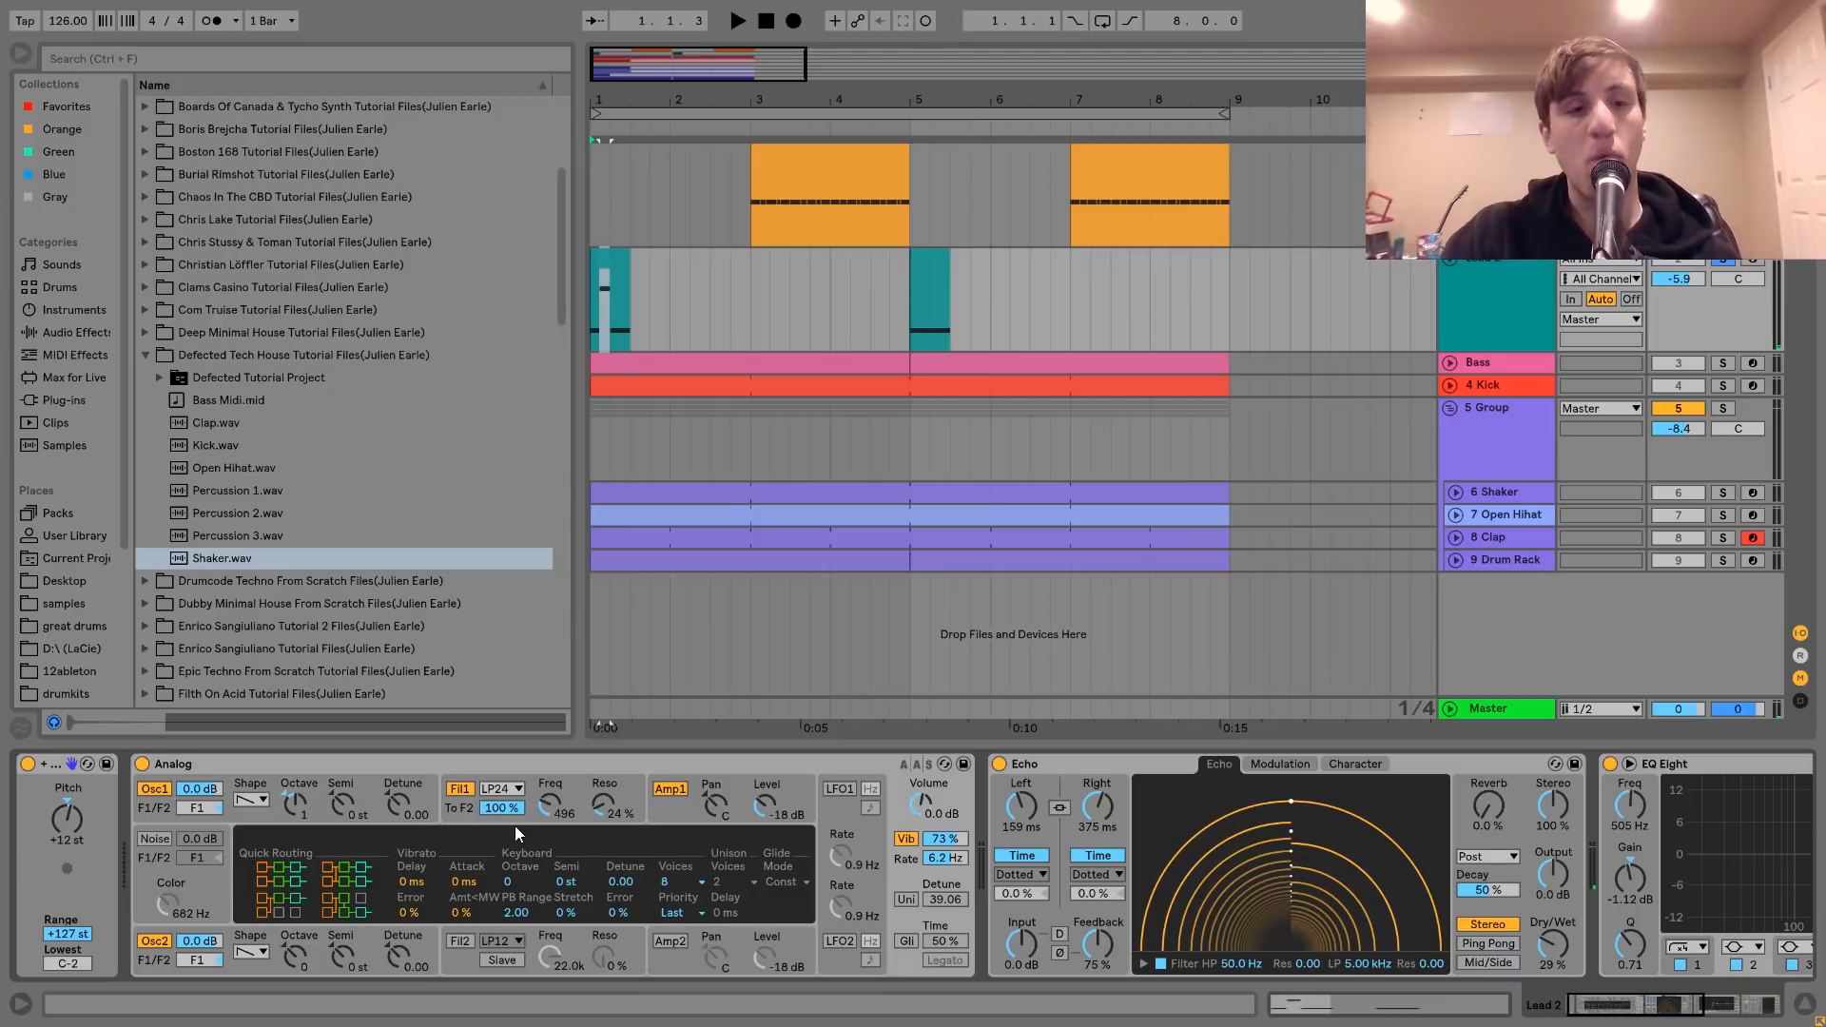
Examine the Osc1, Fil1 and Amp1 settings of Lead 2's Analog
left_click(246, 813)
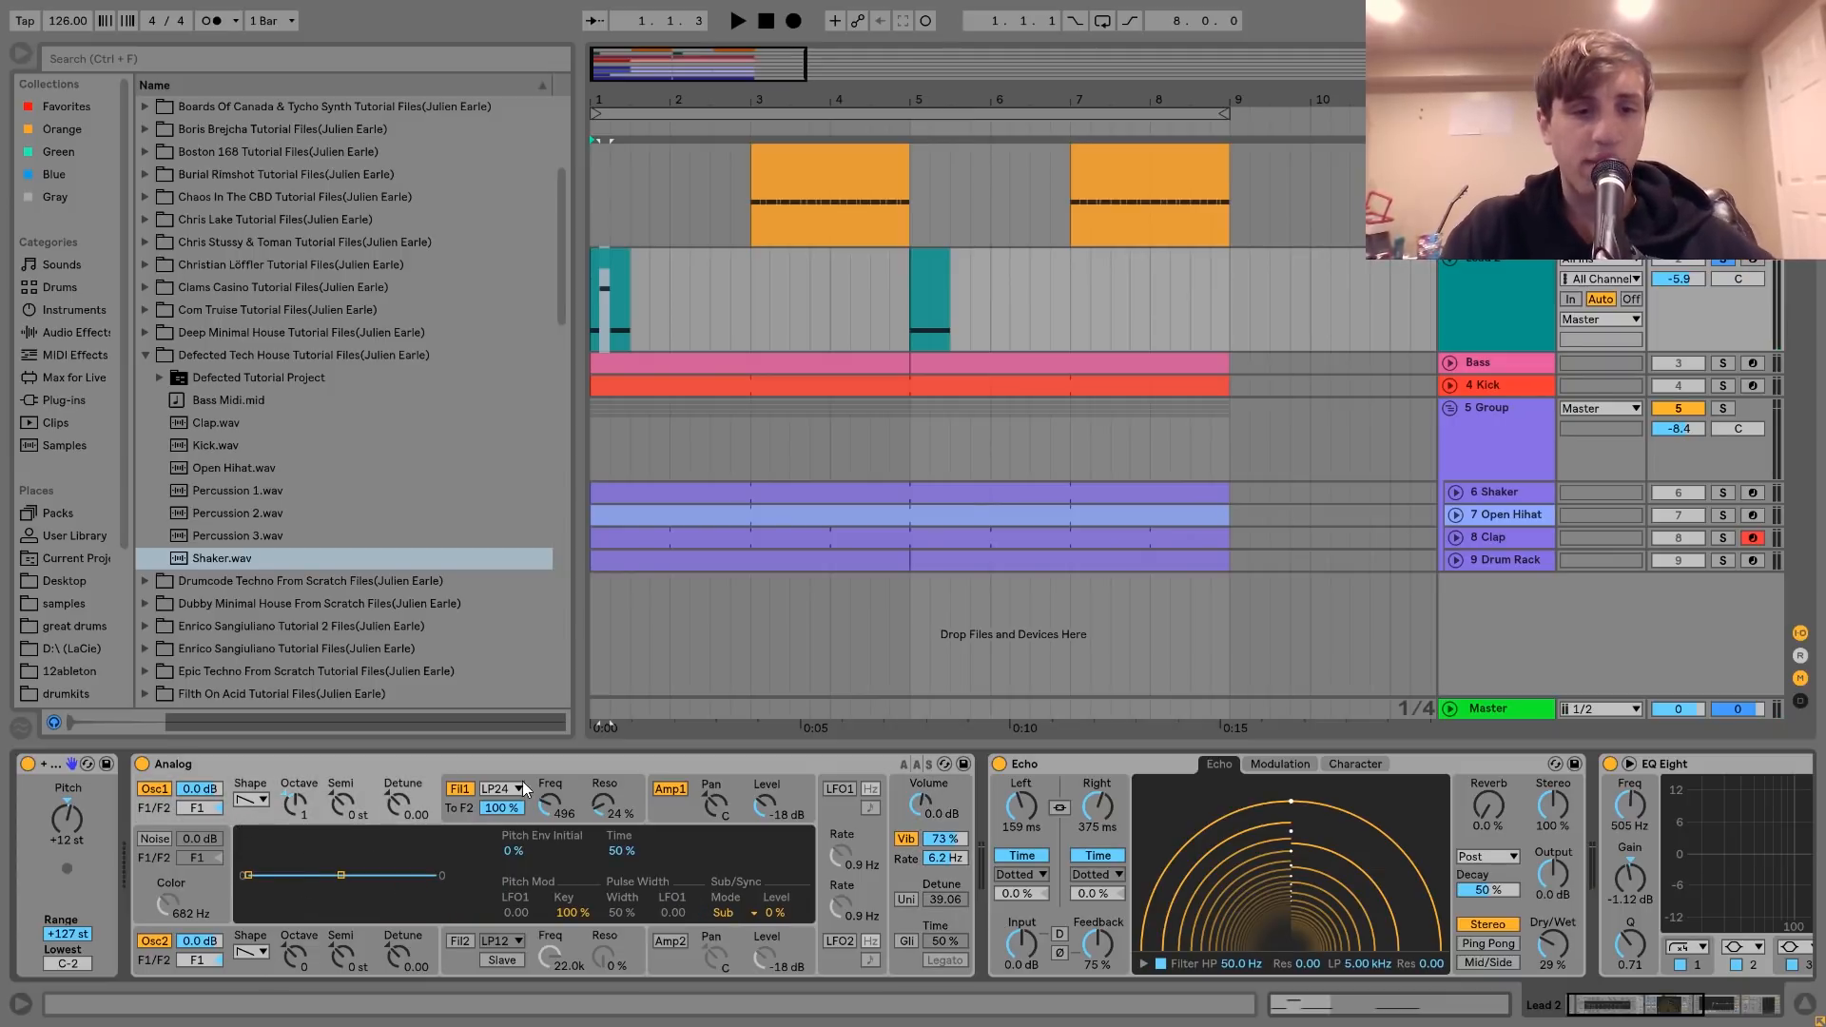
left_click(461, 809)
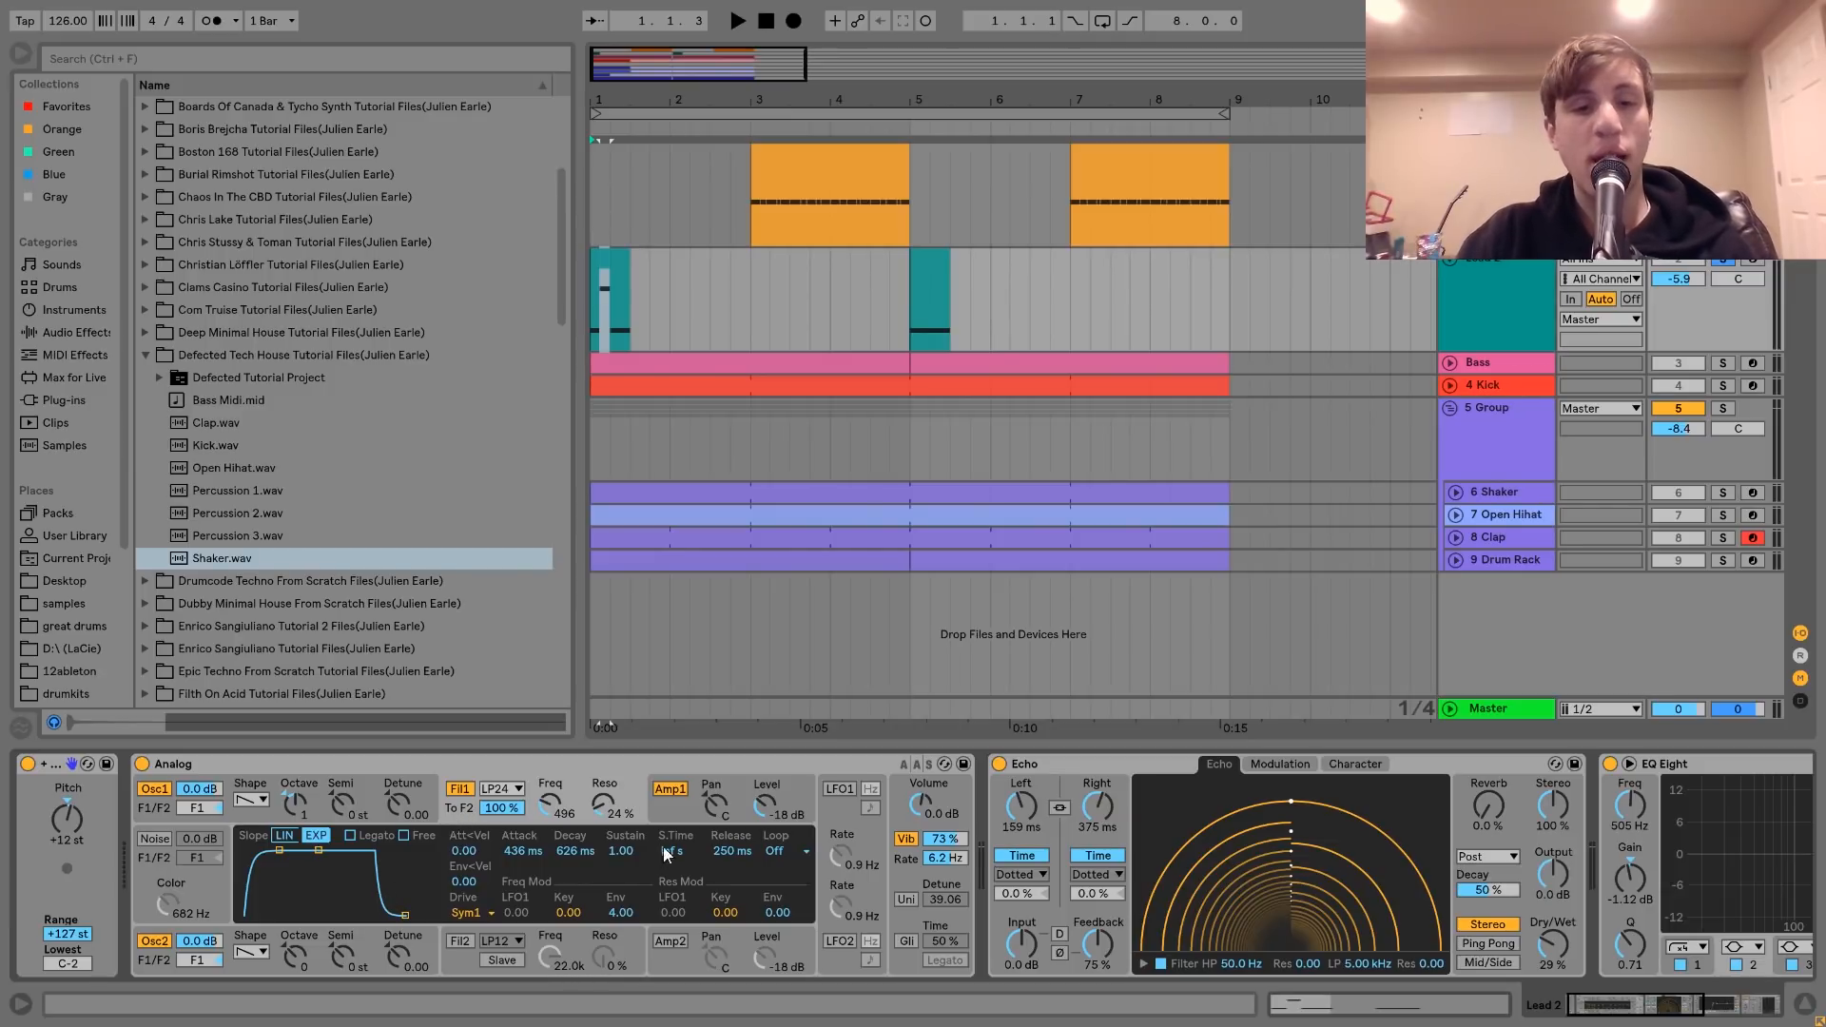
left_click(671, 819)
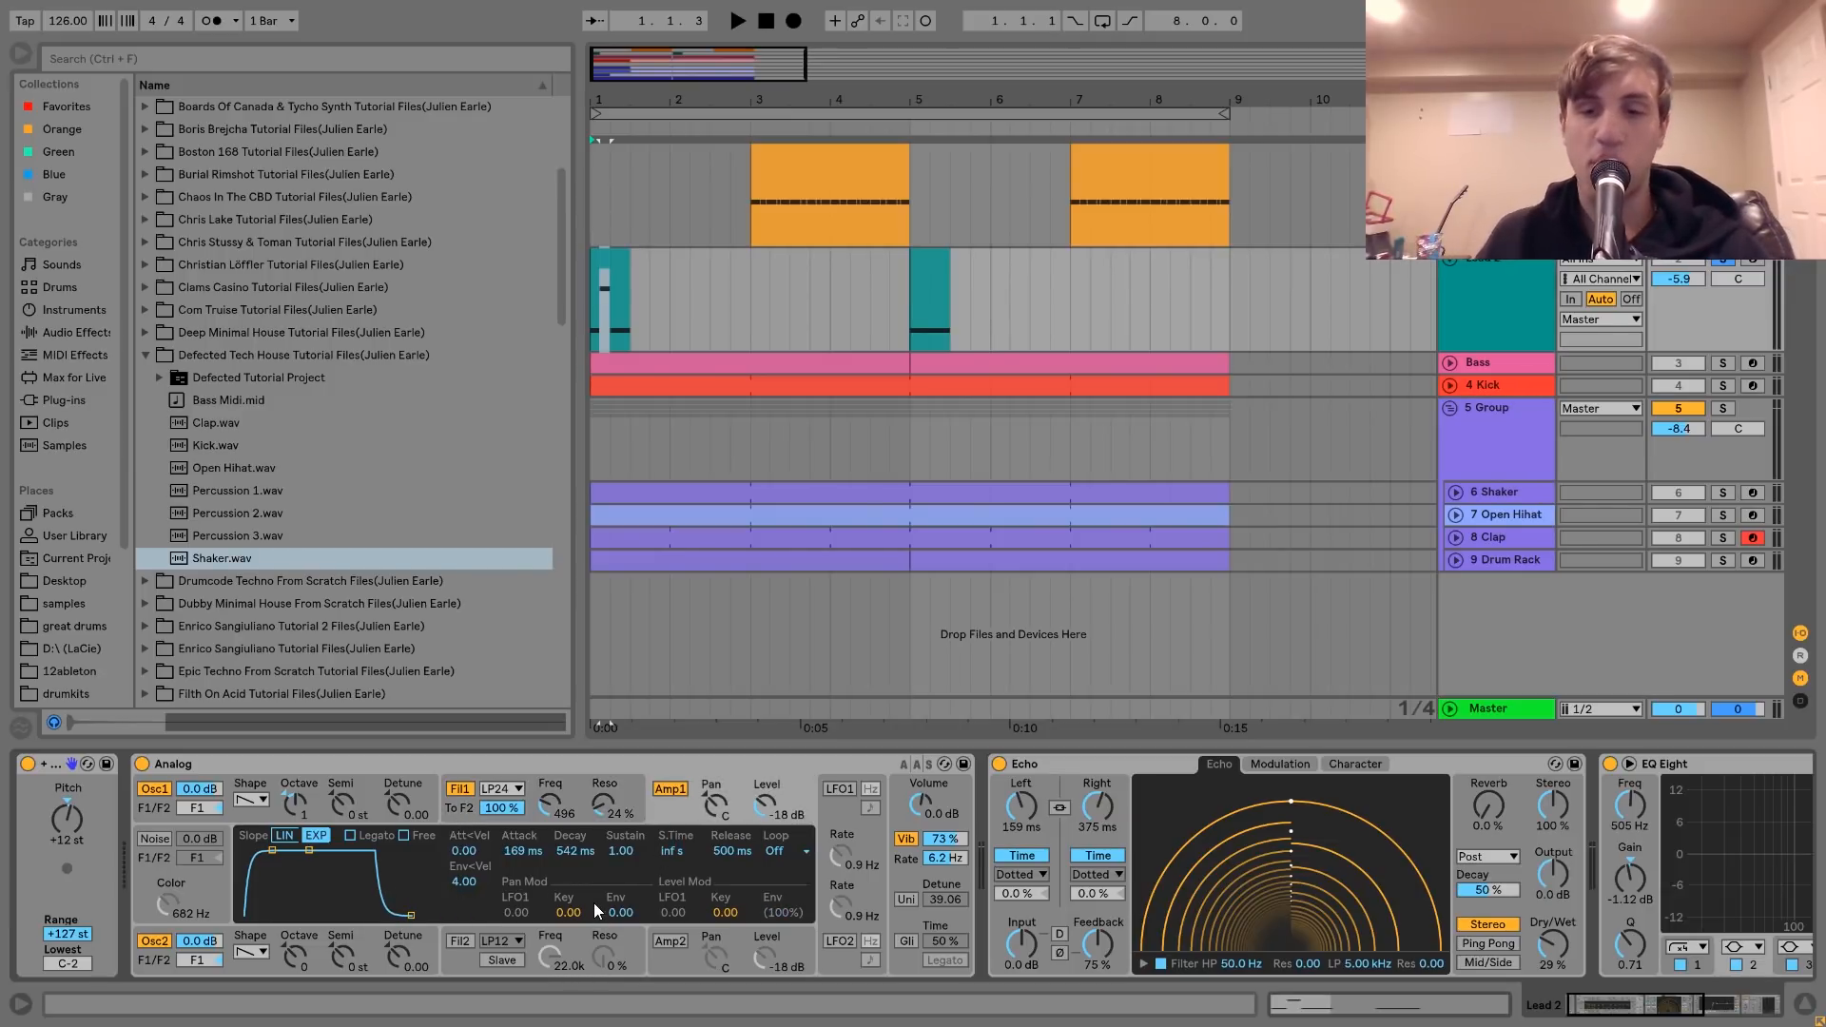
Compare Lead 2 with Analog's vibrato on and off by playing its clips, and leave the vibrato enabled
left_click(911, 863)
key("space")
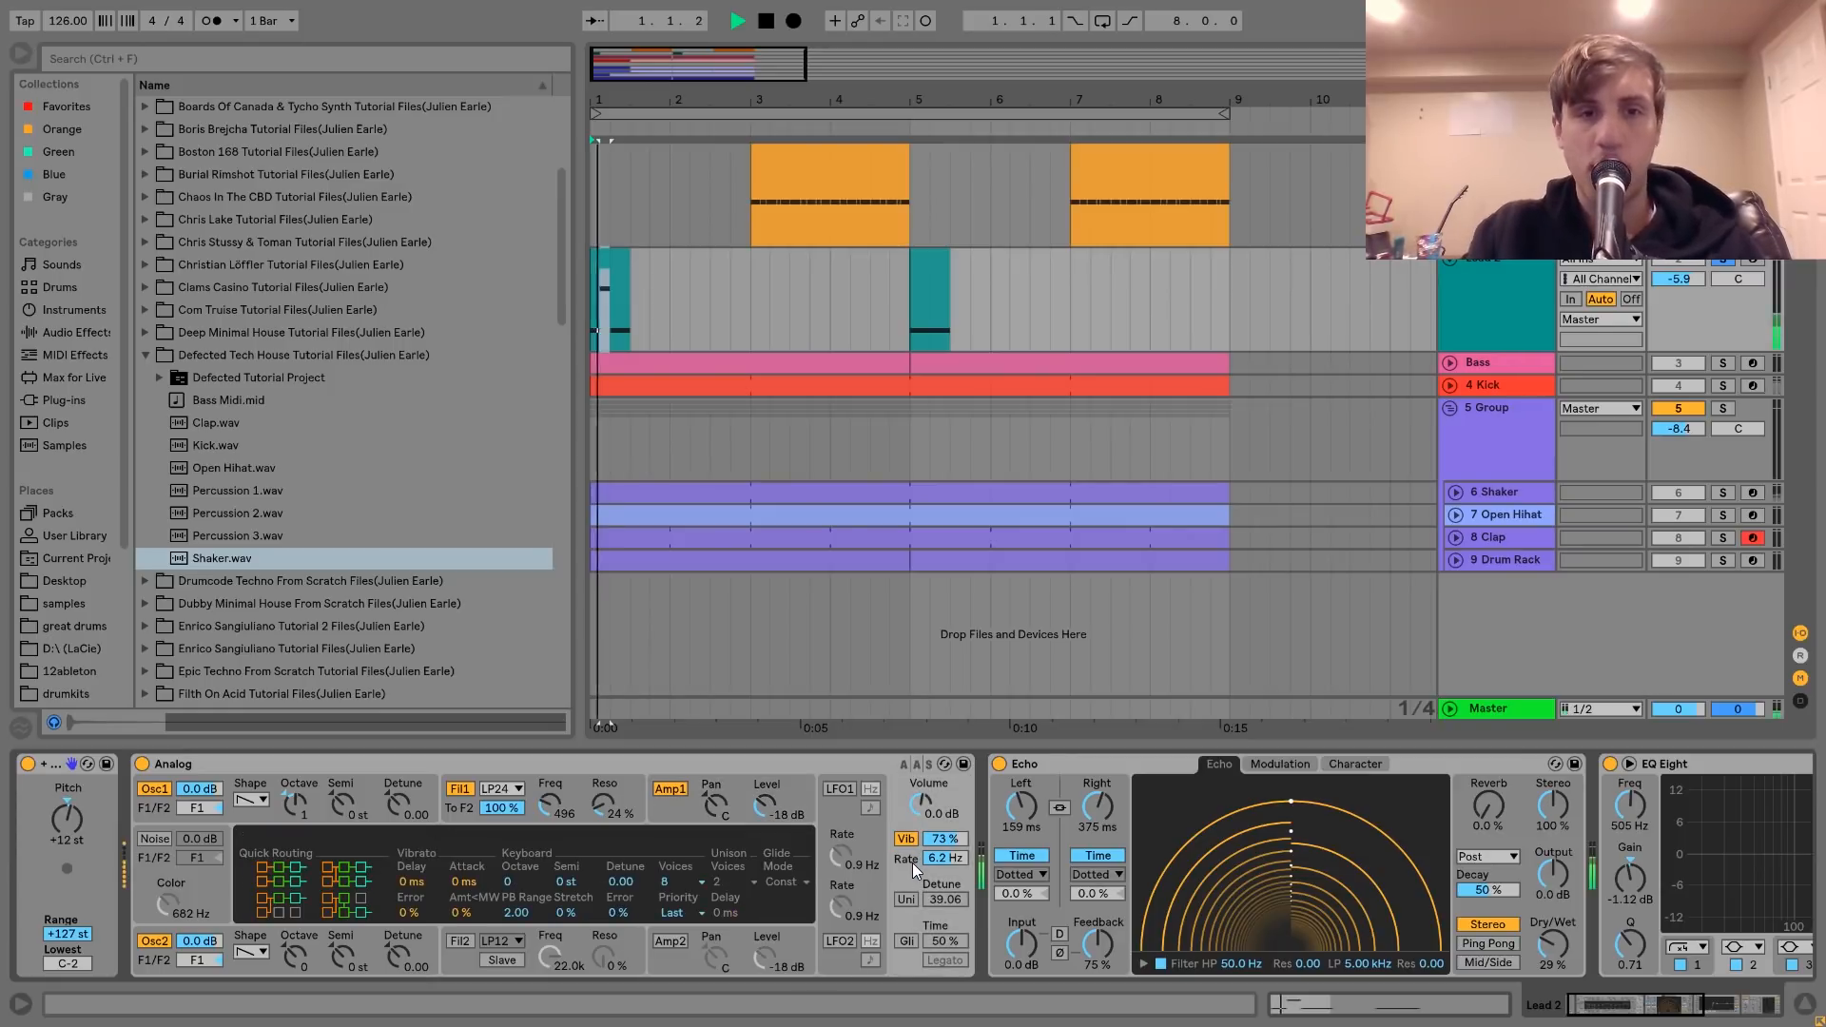
left_click(901, 841)
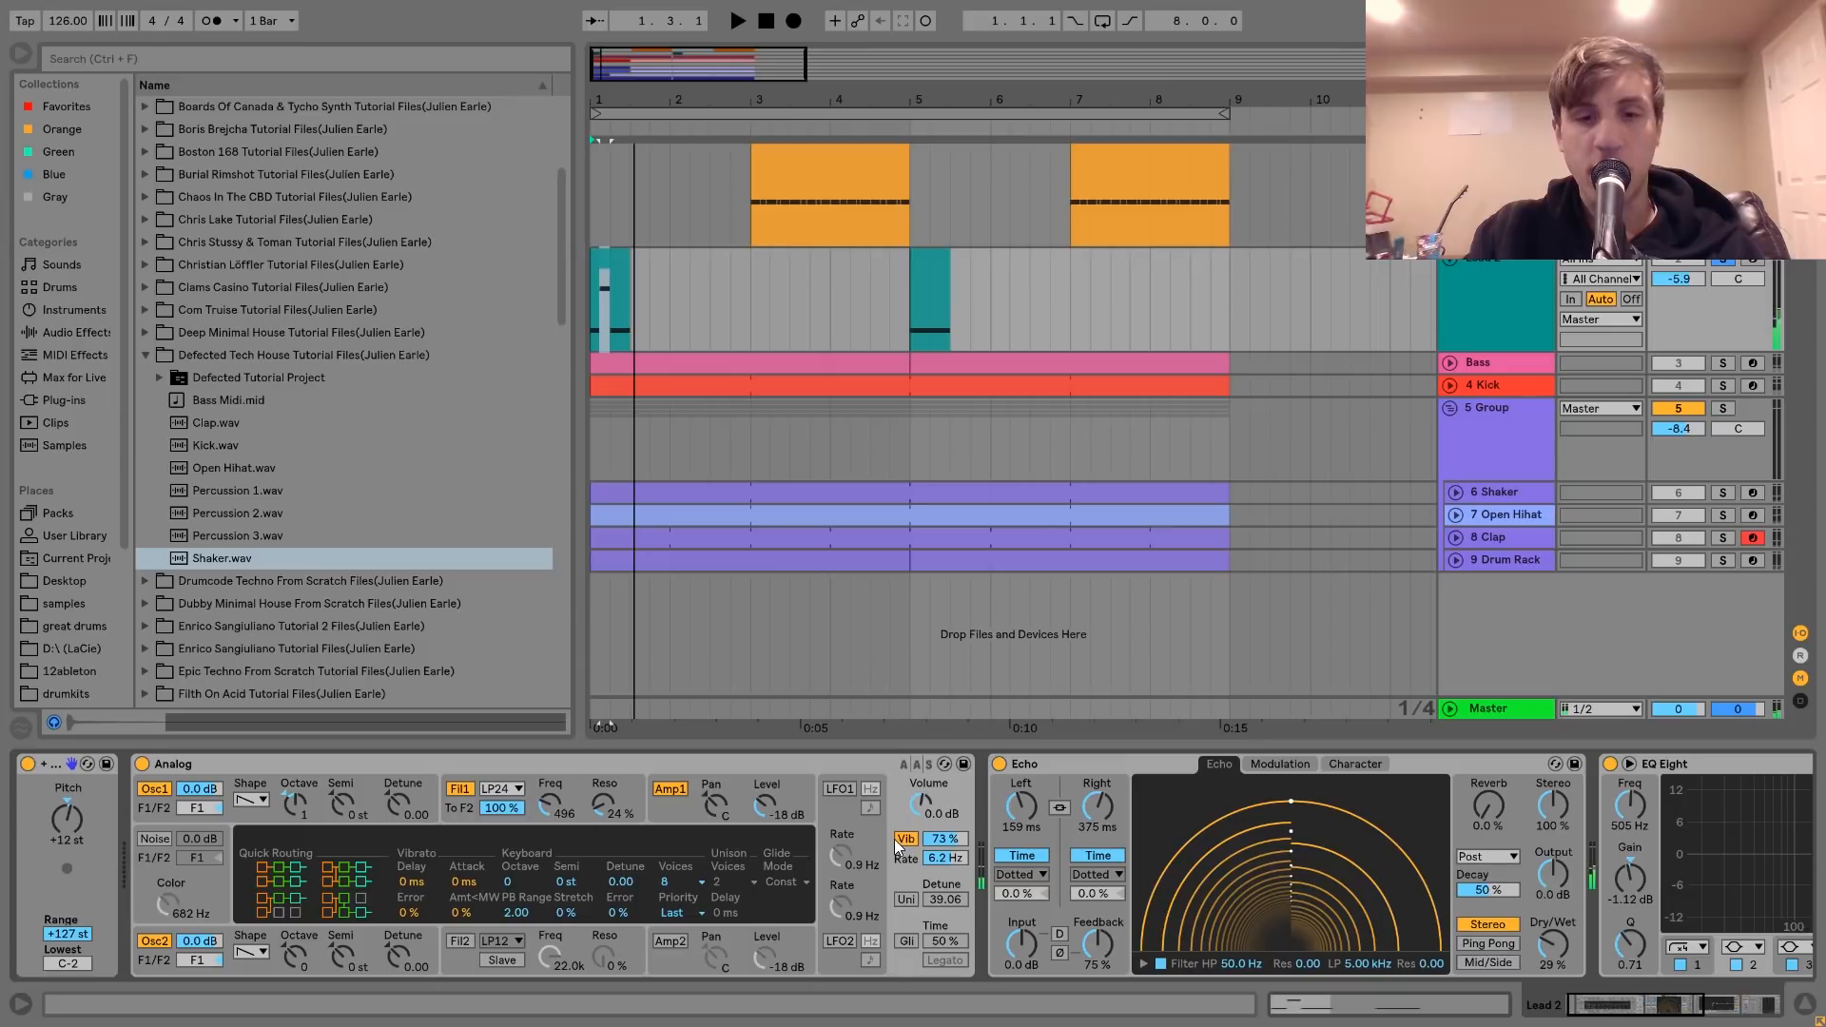
key("space")
key("space")
left_click(925, 266)
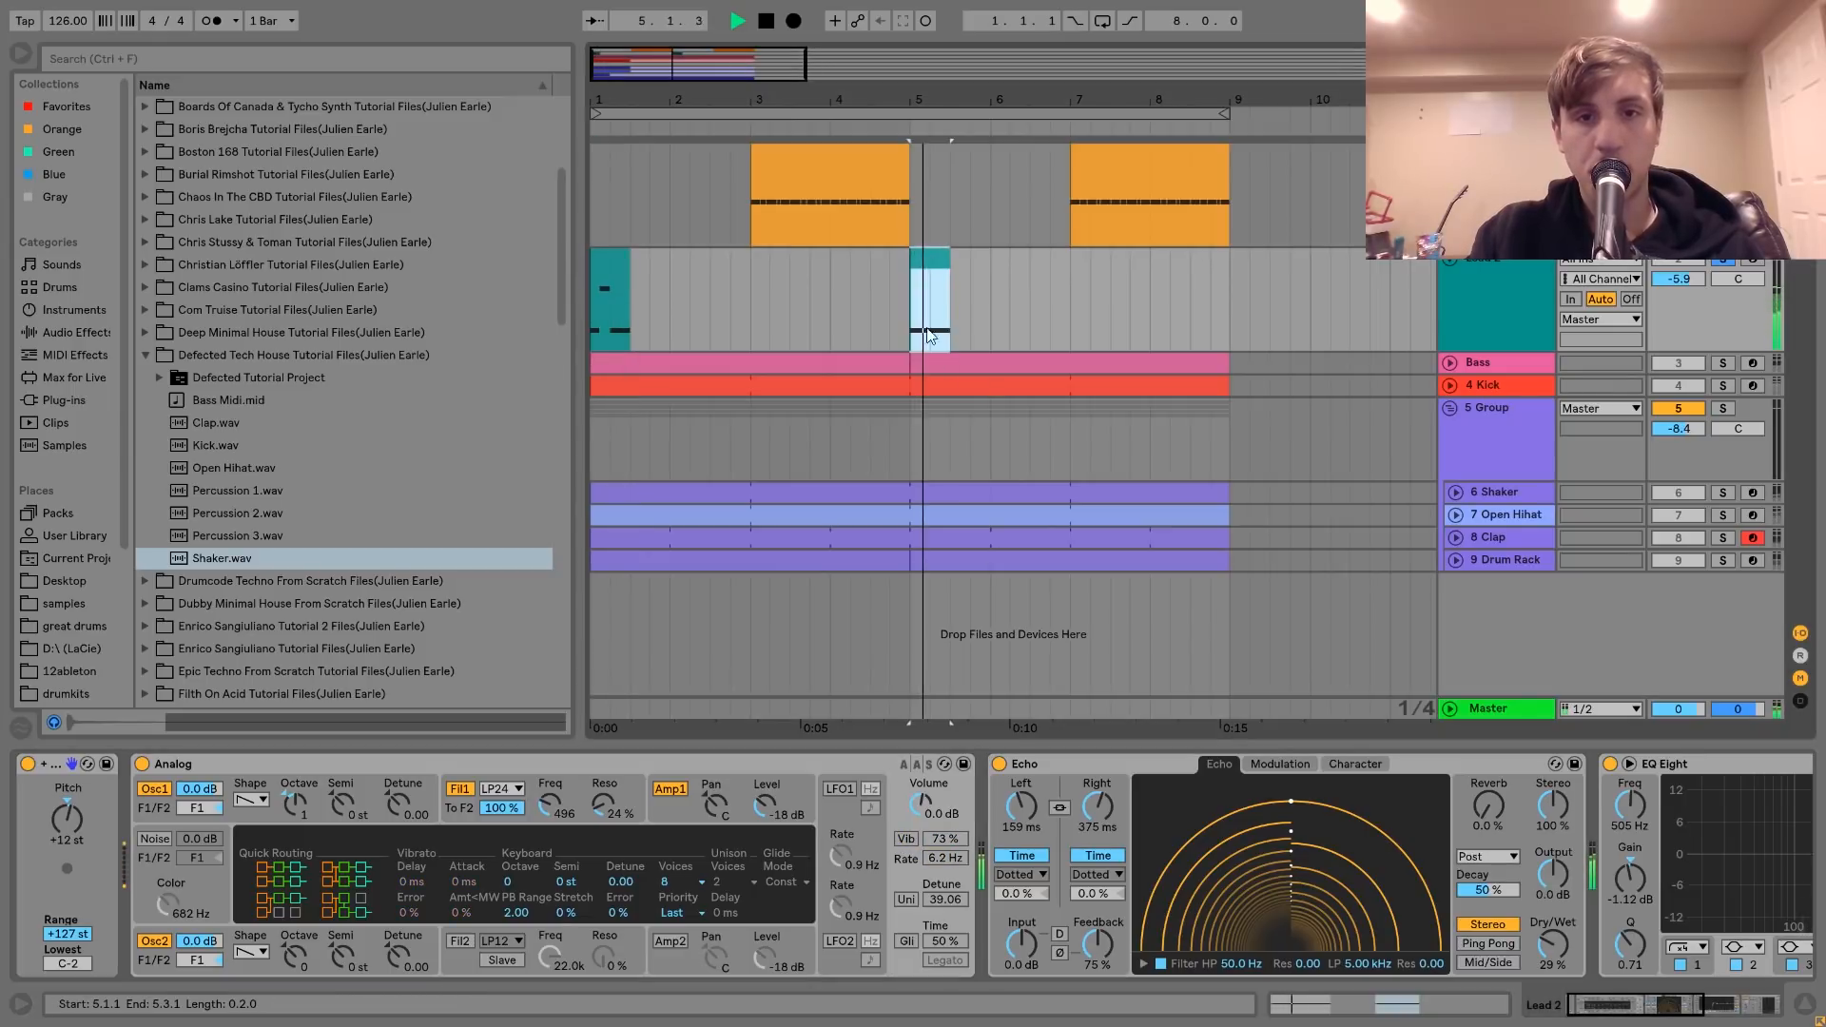
left_click(905, 838)
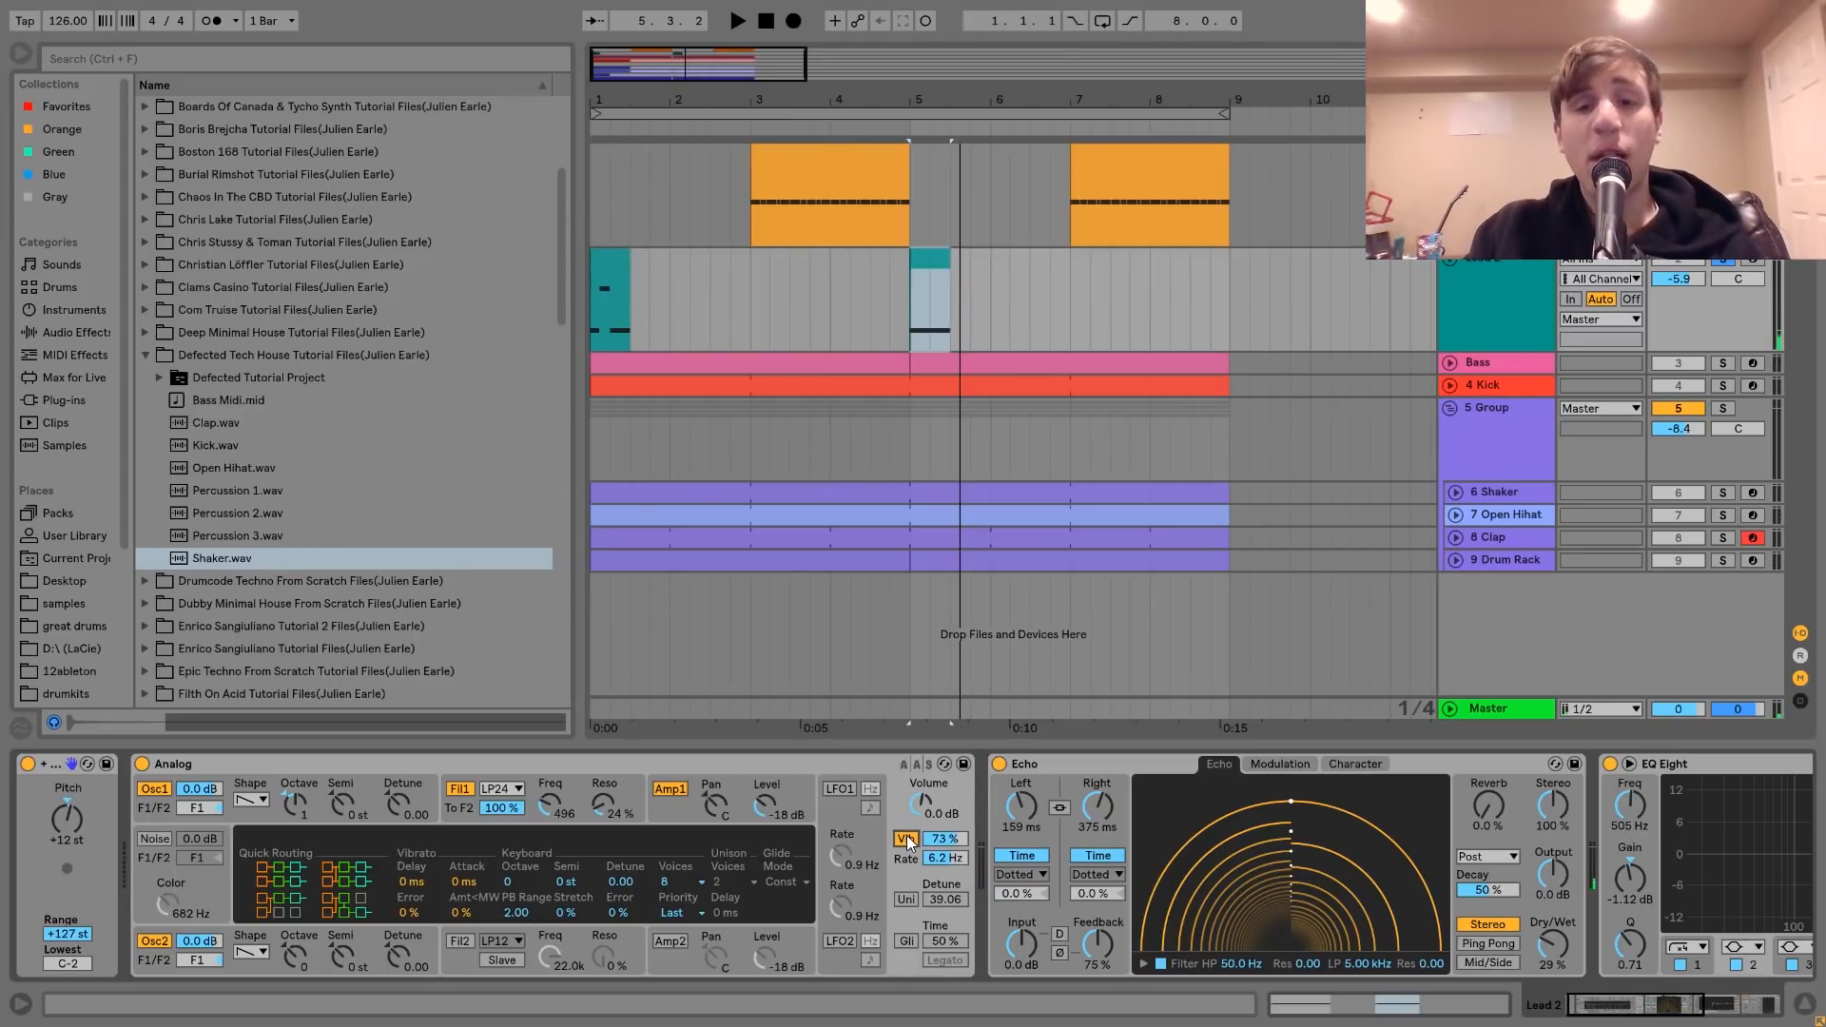
Play Lead 2's bar 5 clip with Echo bypassed and re-enable the device for comparison
scroll(905, 836, "down", 5)
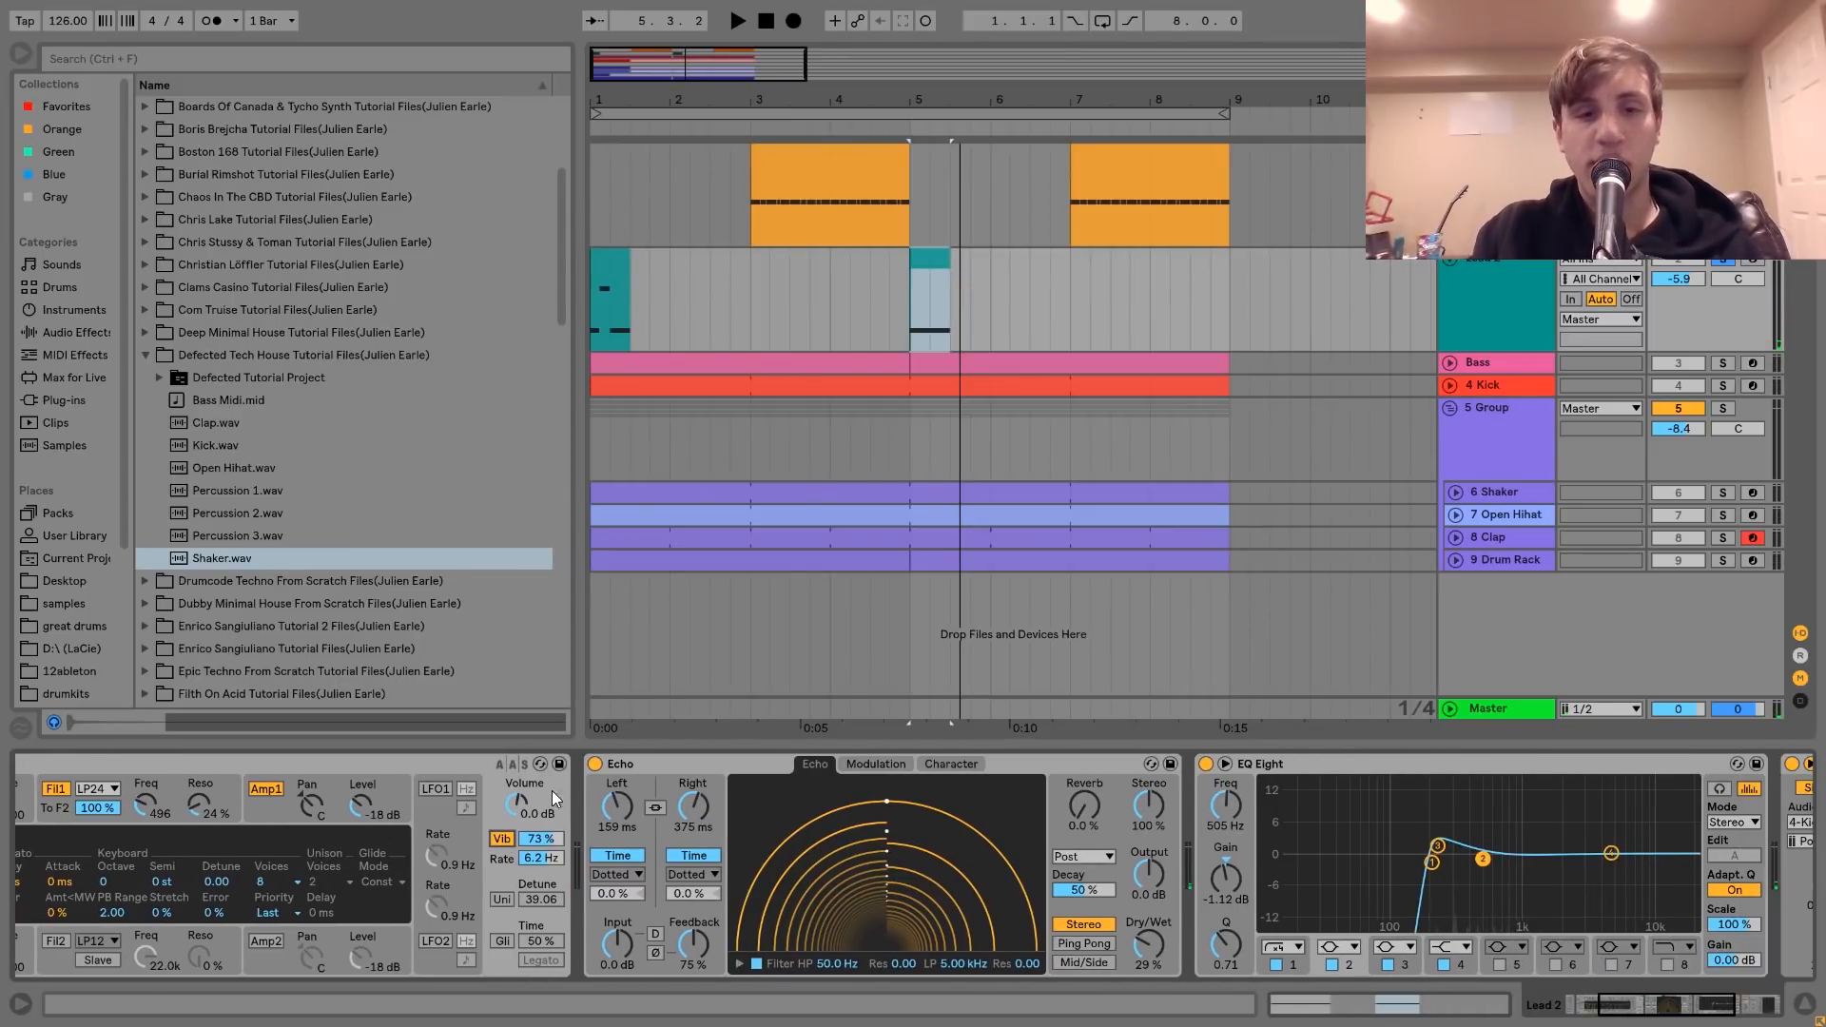
left_click(595, 764)
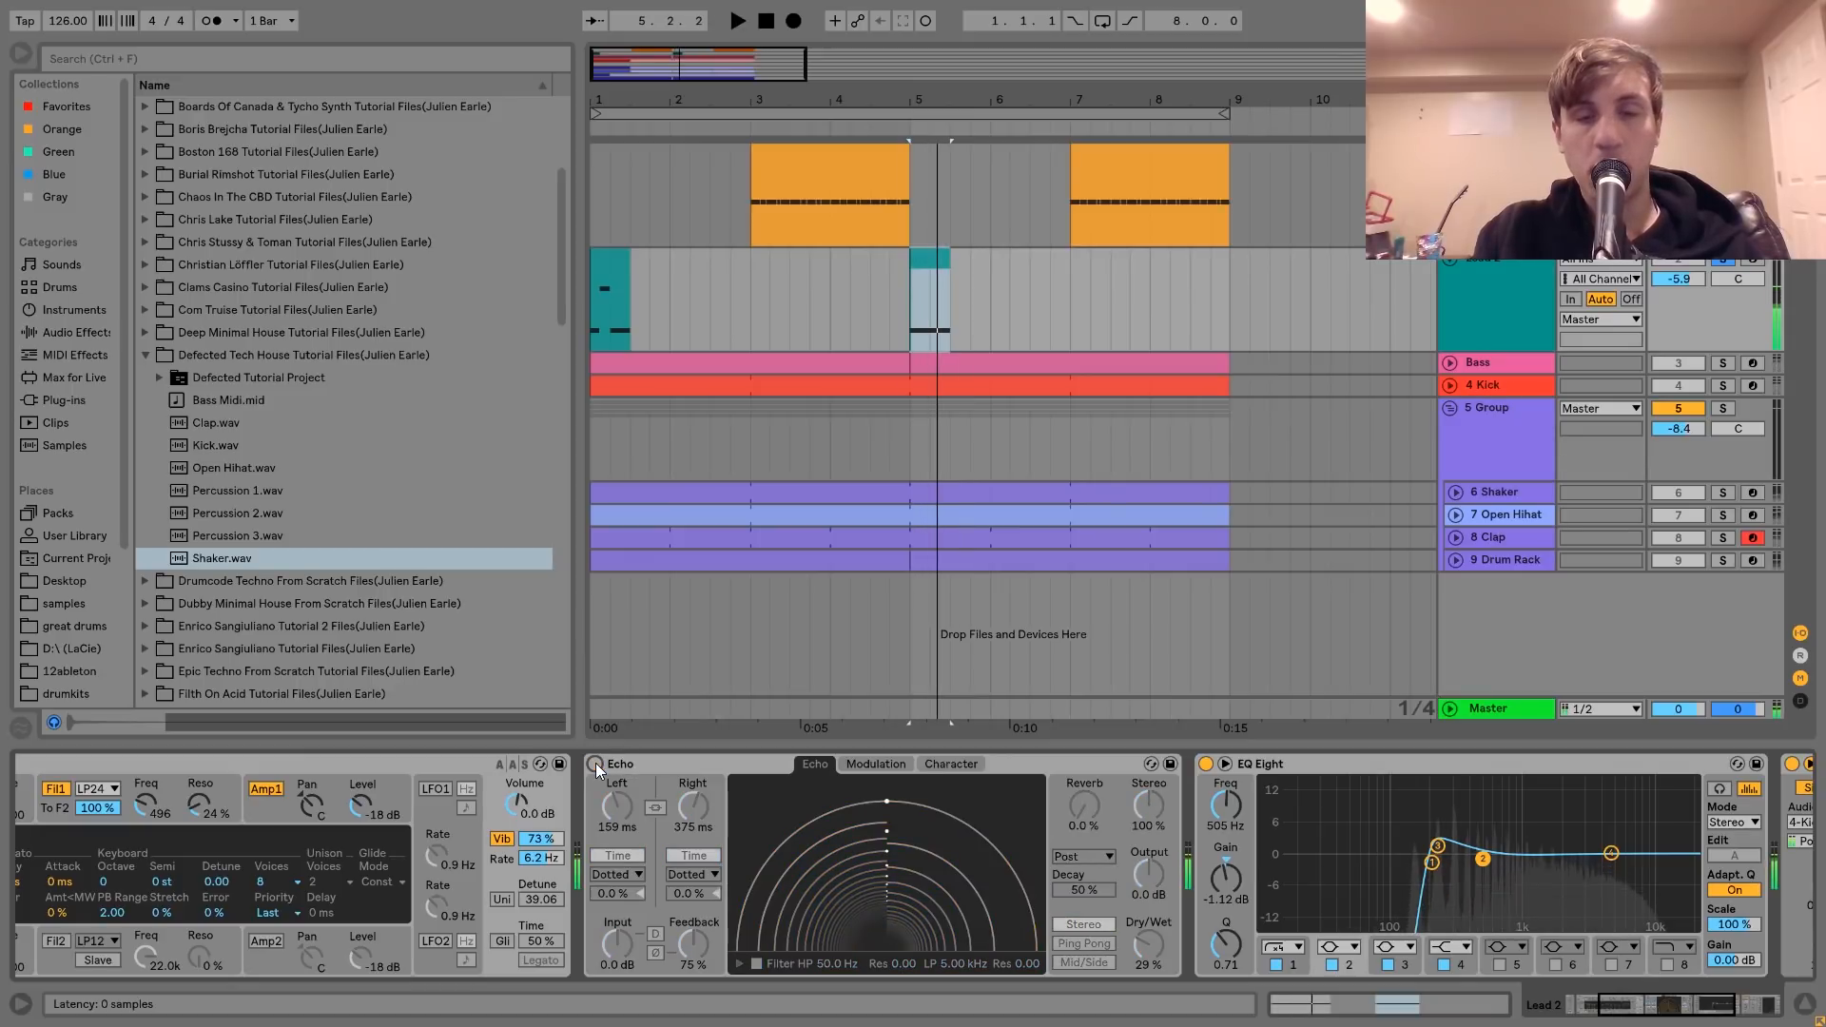
left_click(595, 764)
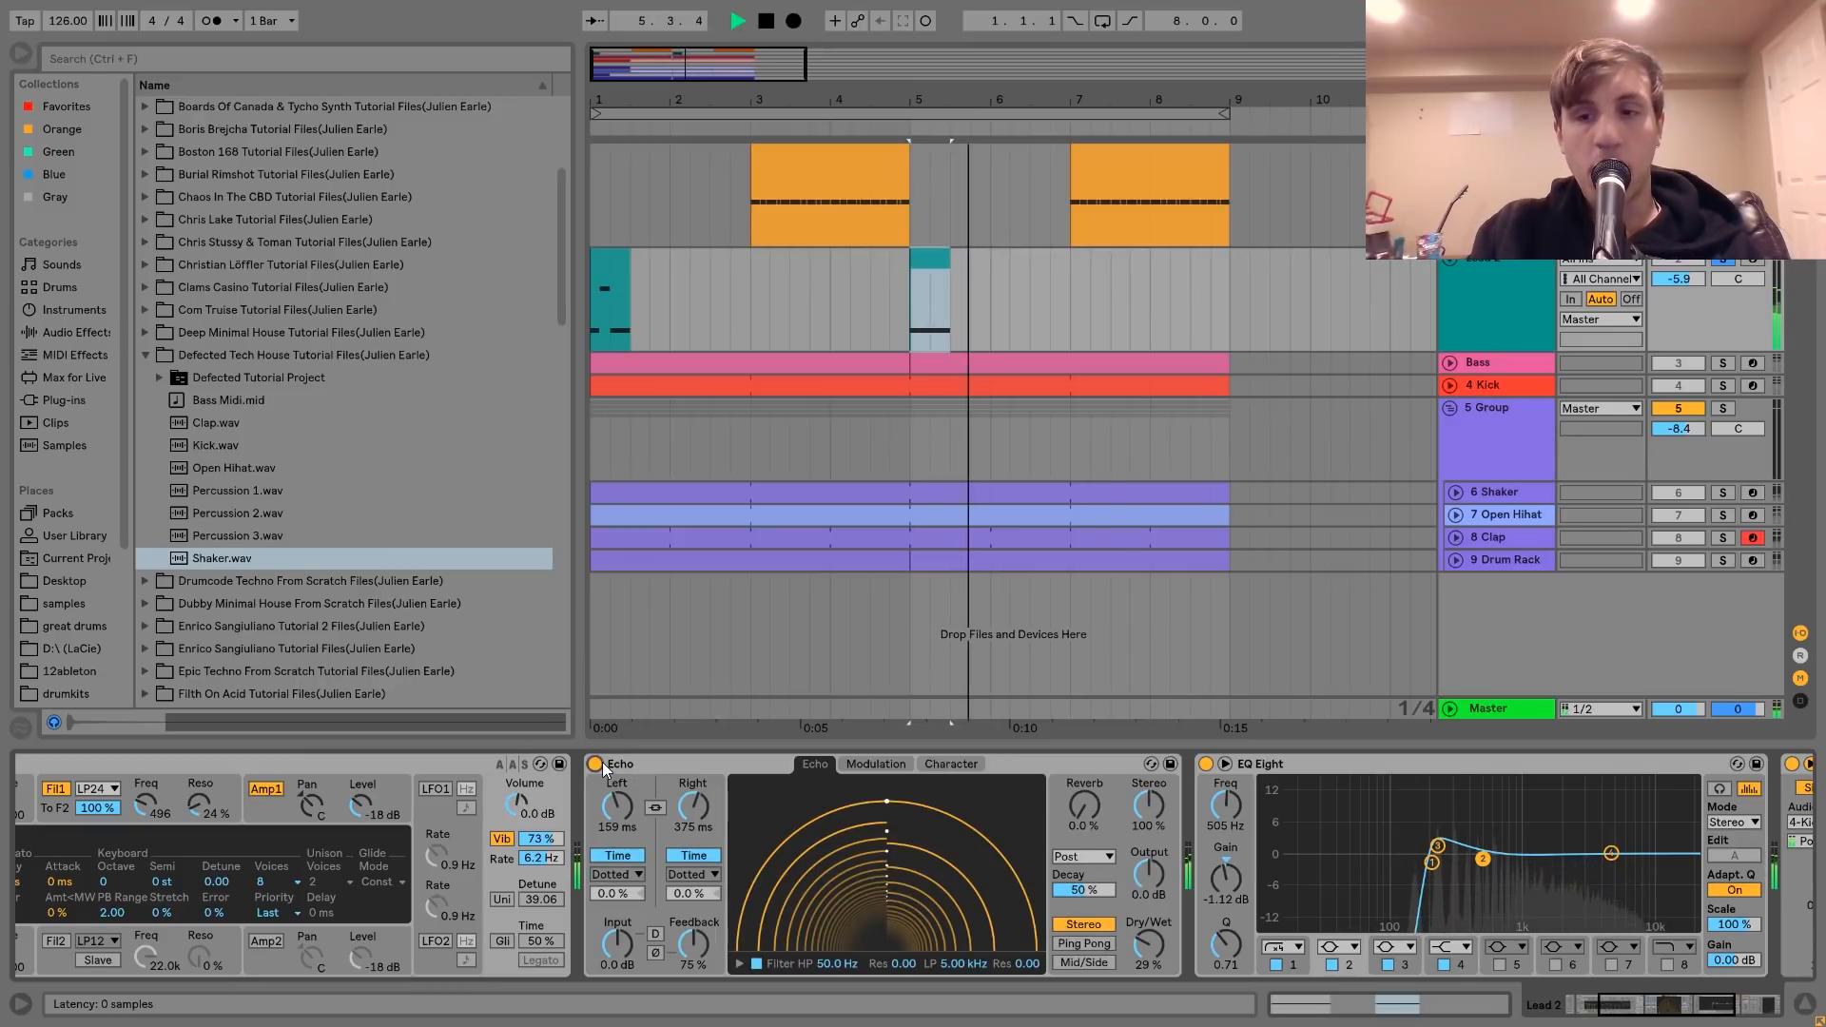
Replay Lead 2's bar 5 clip to hear Echo's delay times, switching the metronome on for reference and off again
scroll(603, 769, "down", 3)
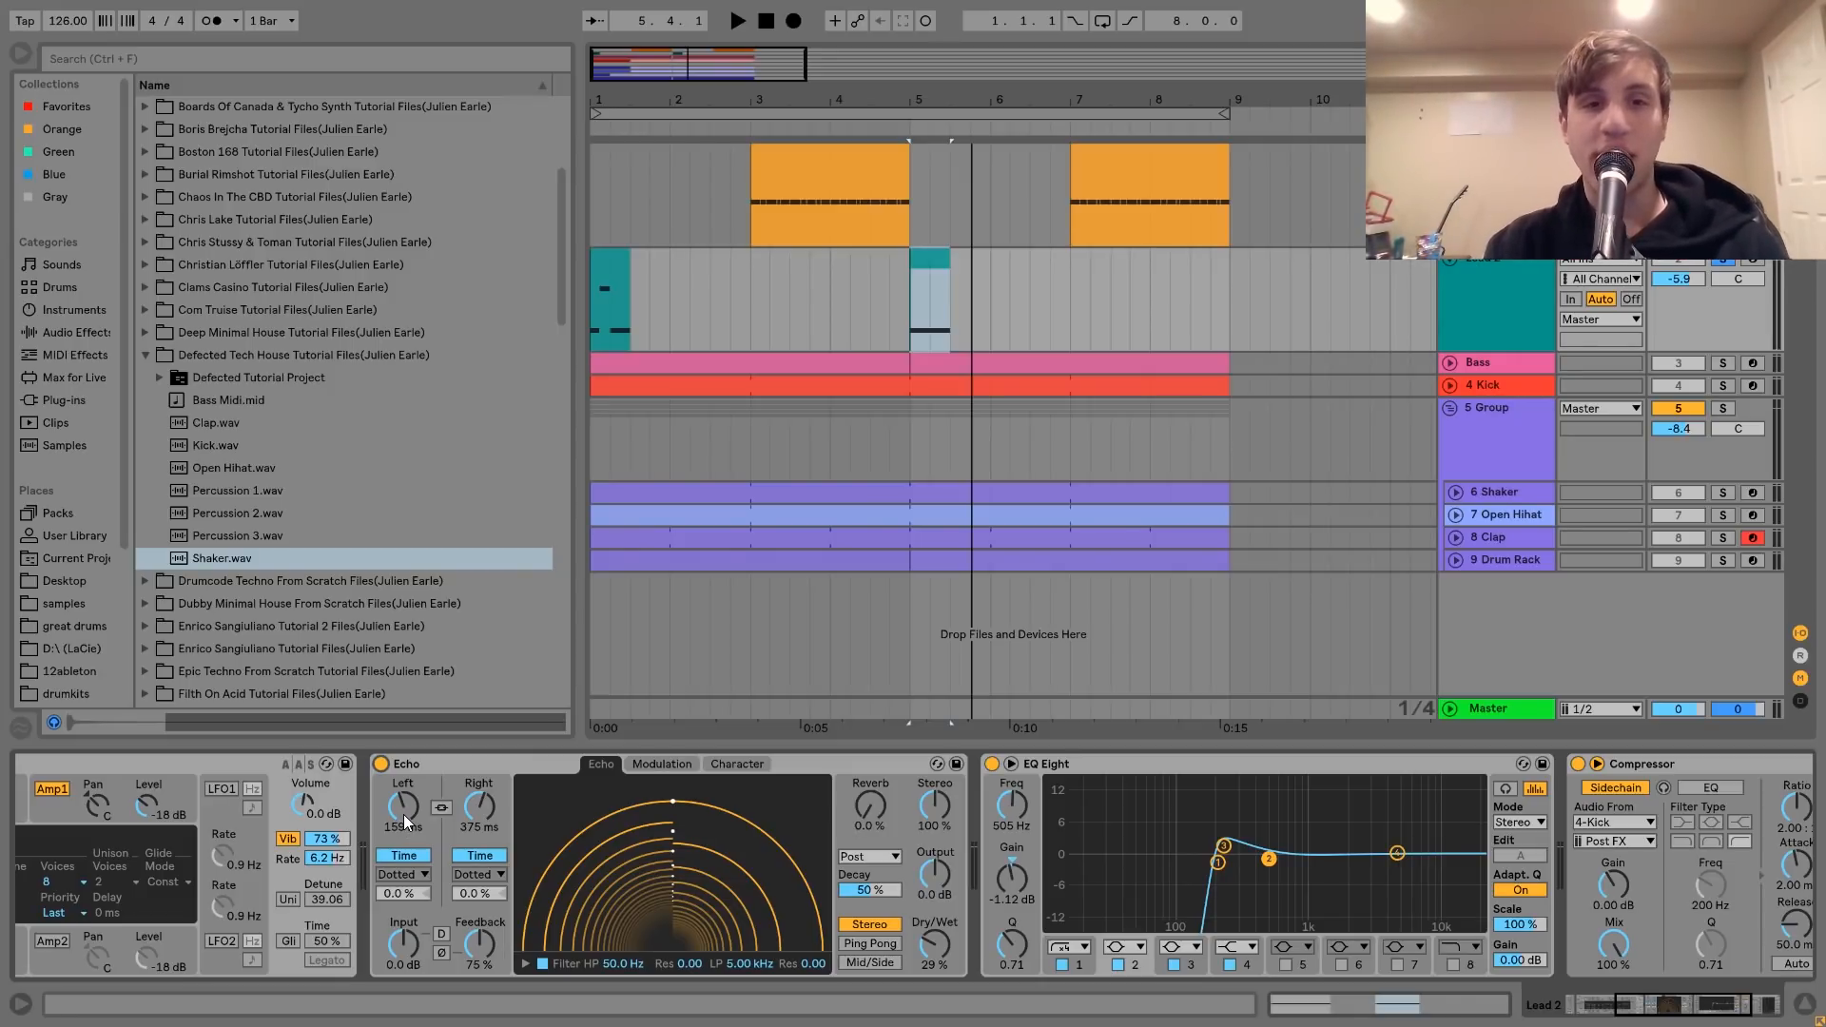
key("space")
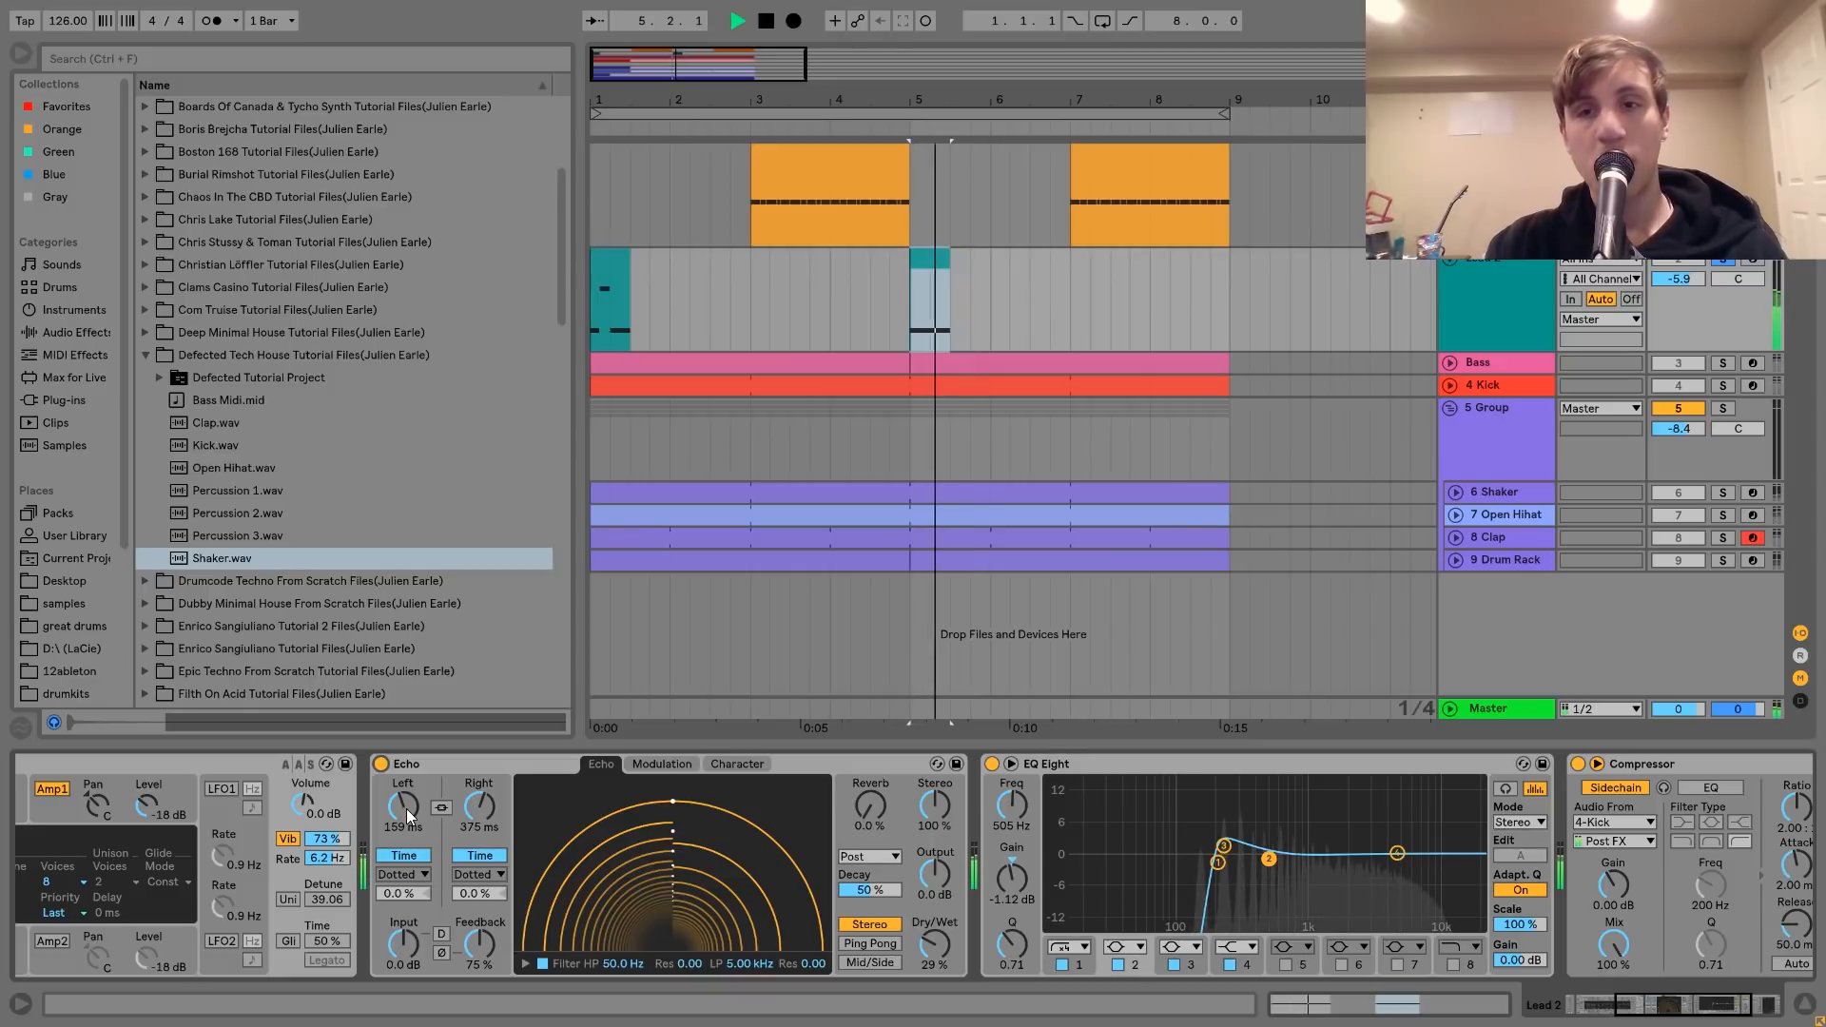
key("space")
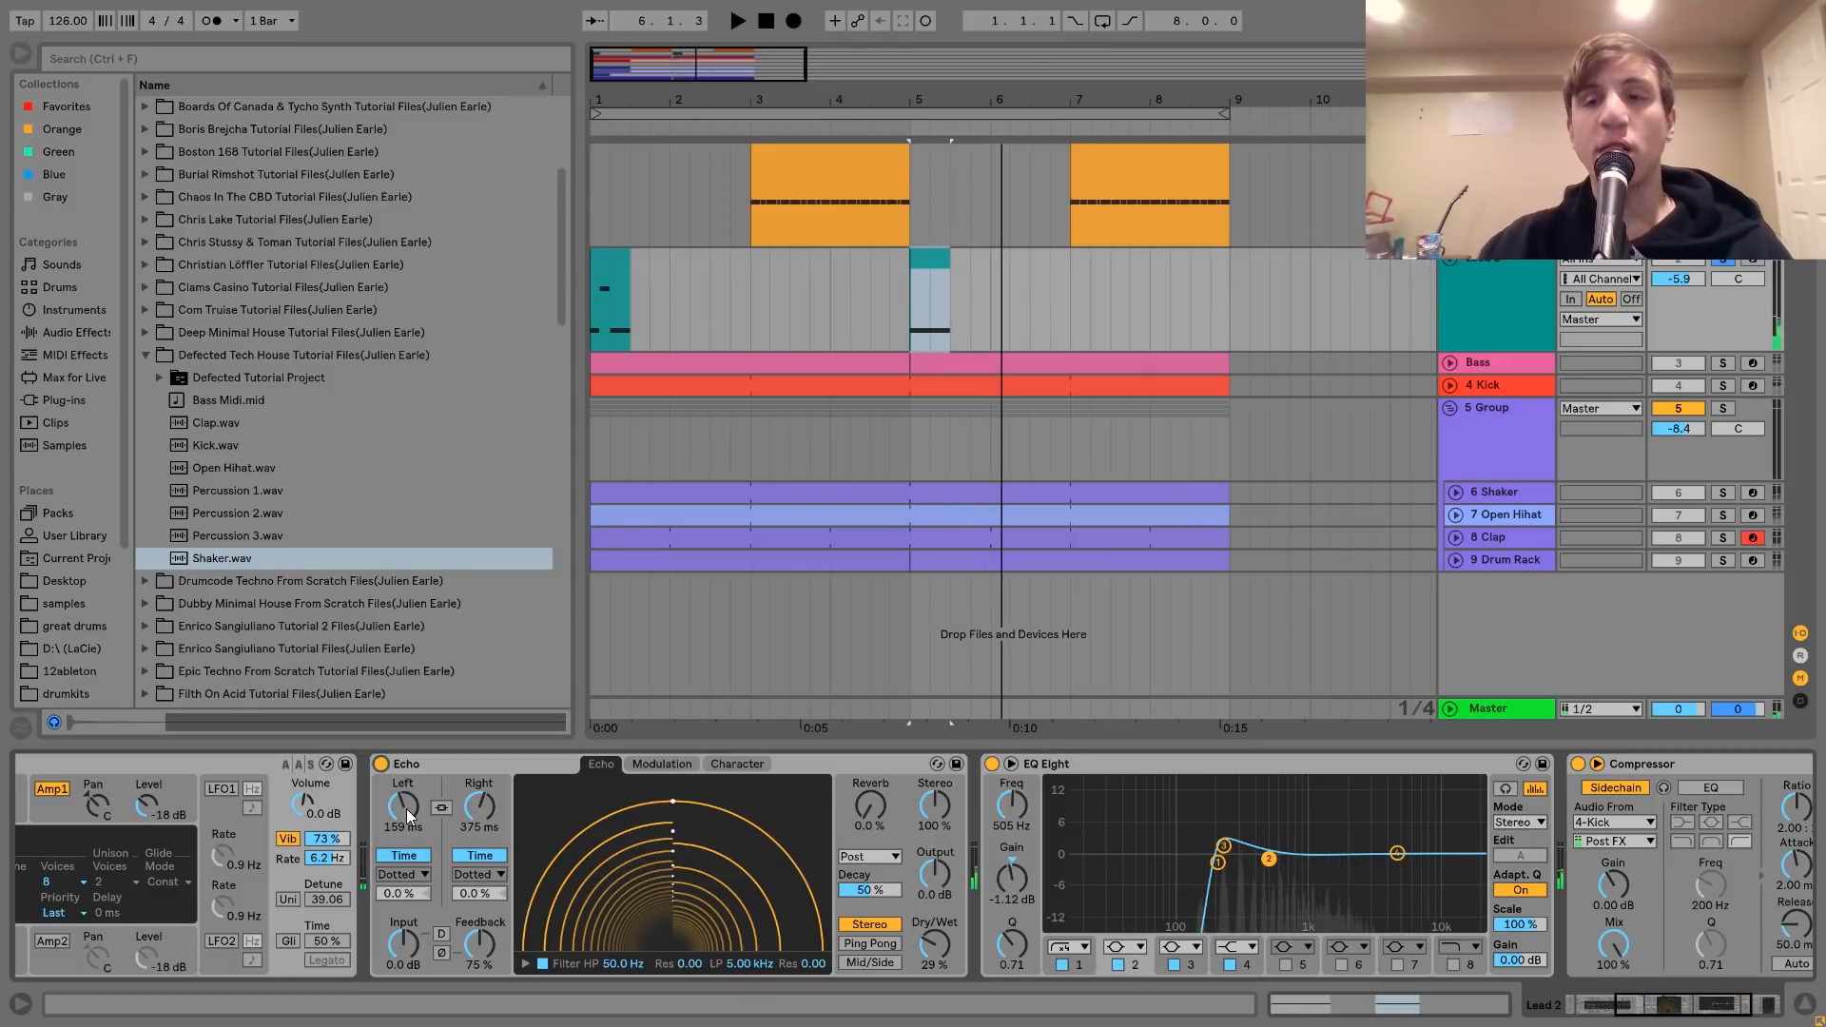
key("space")
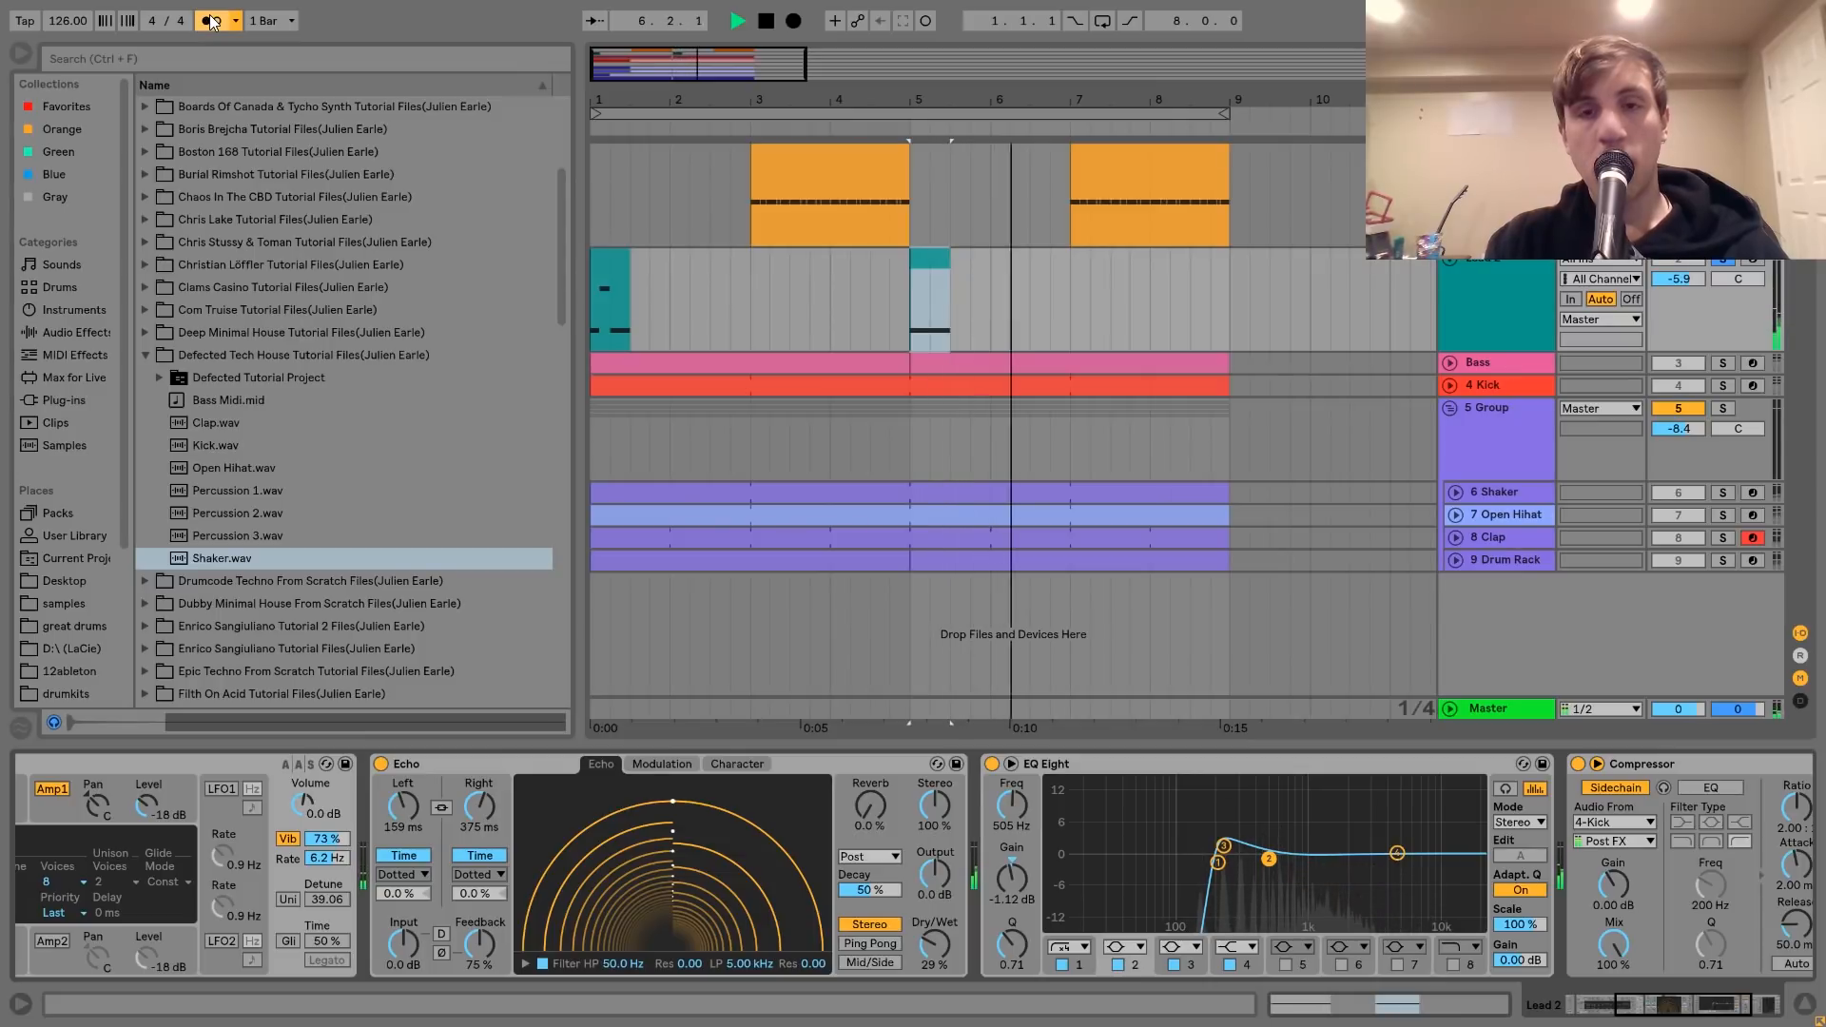
key("space")
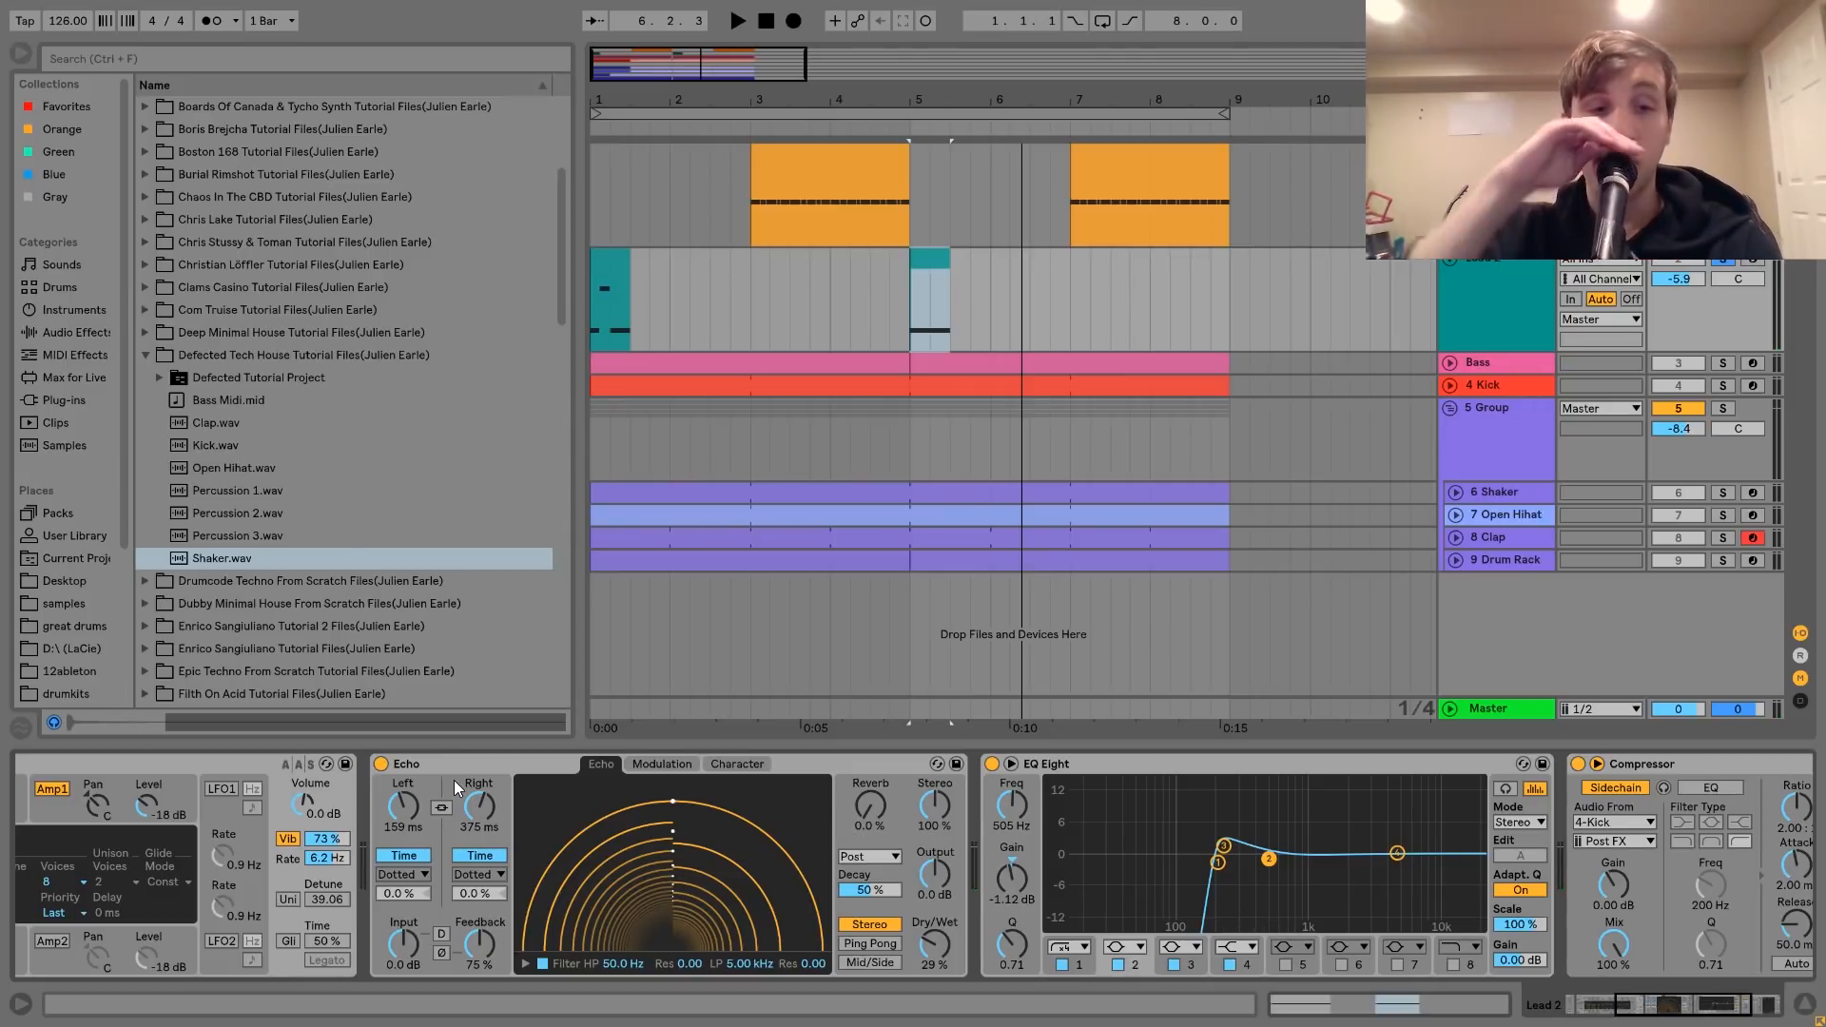
Play Lead 2's bar 5 clip to audition its EQ Eight
scroll(776, 859, "right", 5)
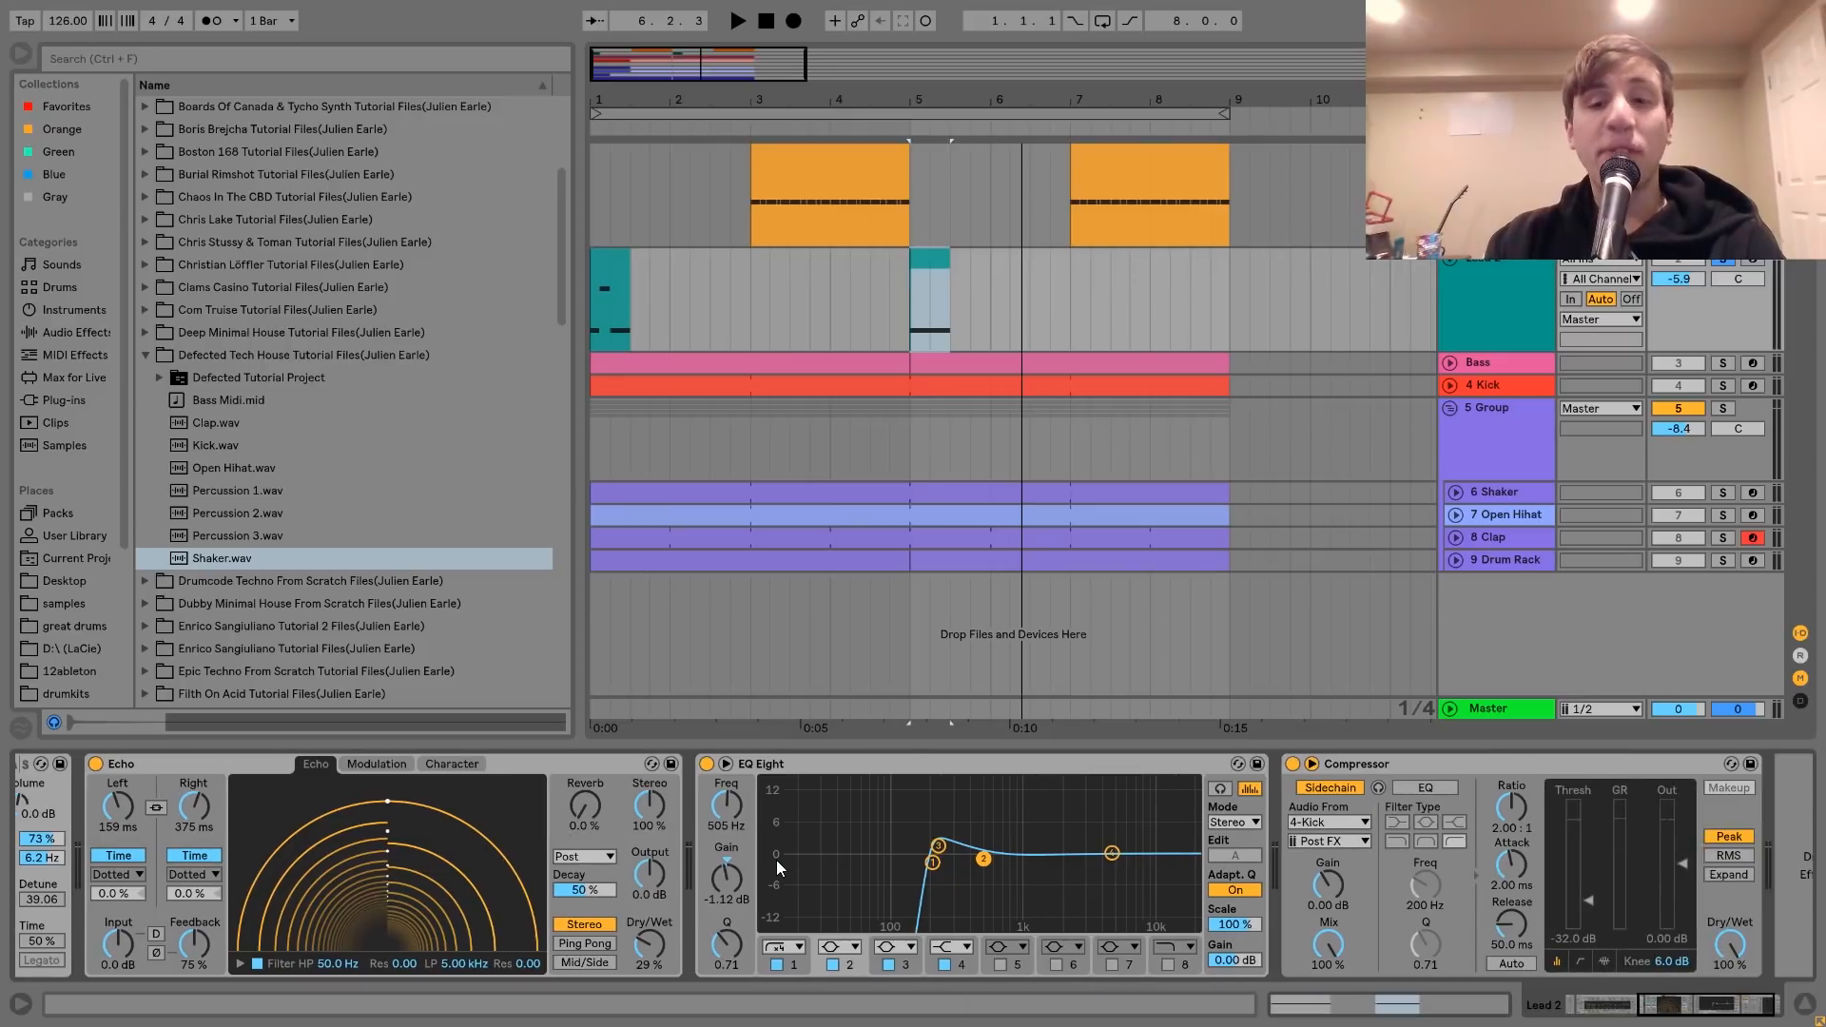
key("space")
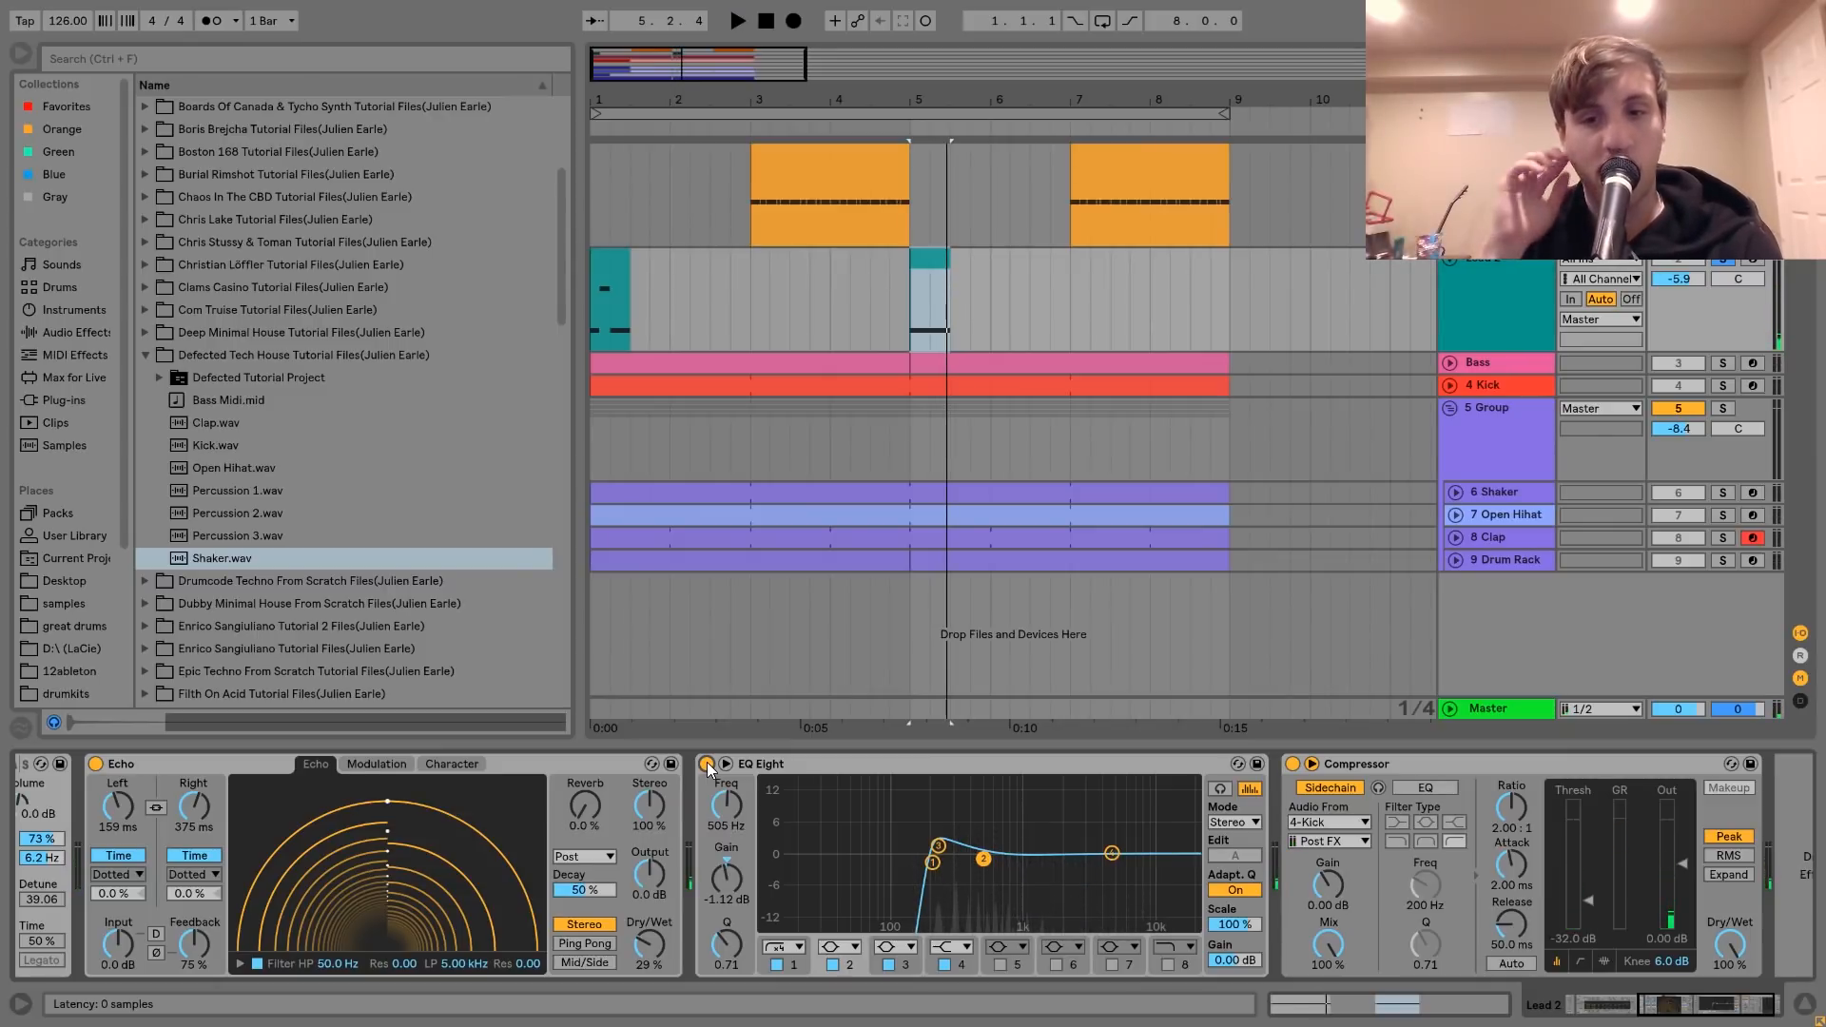
Solo and expand the Bass track and play its first clip
scroll(706, 764, "down", 1)
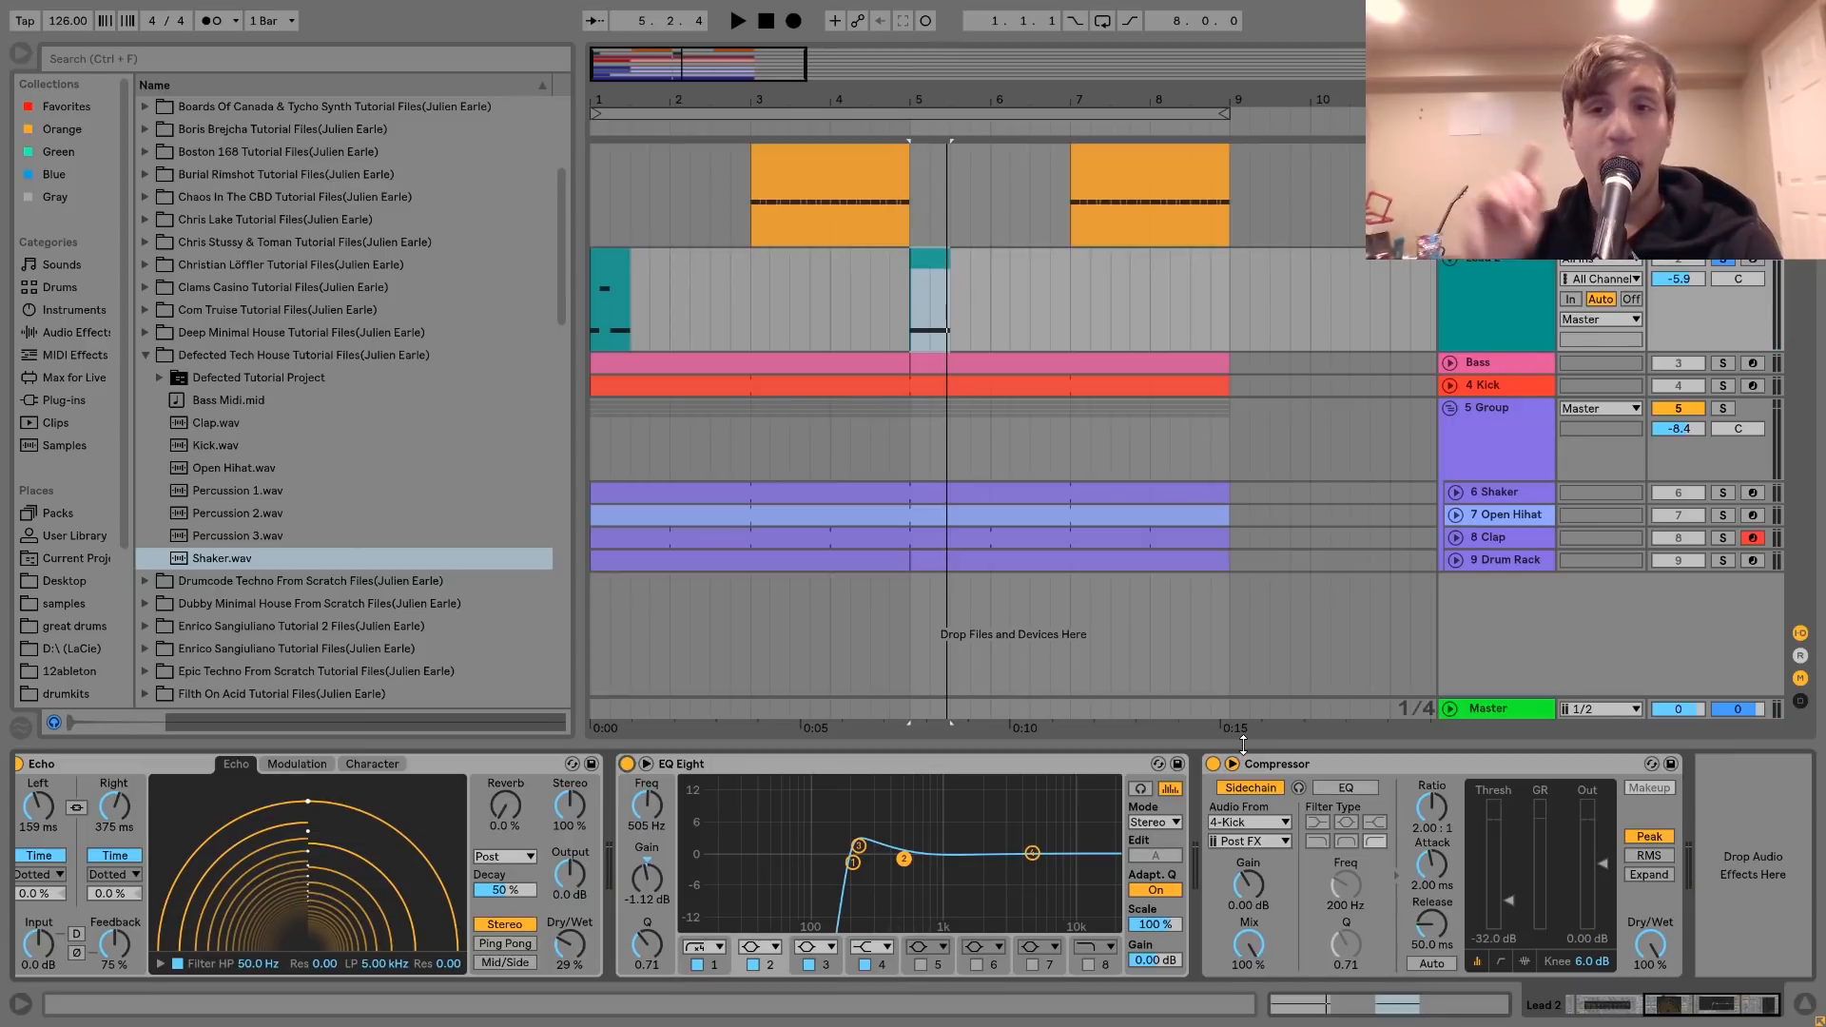
left_click(778, 362)
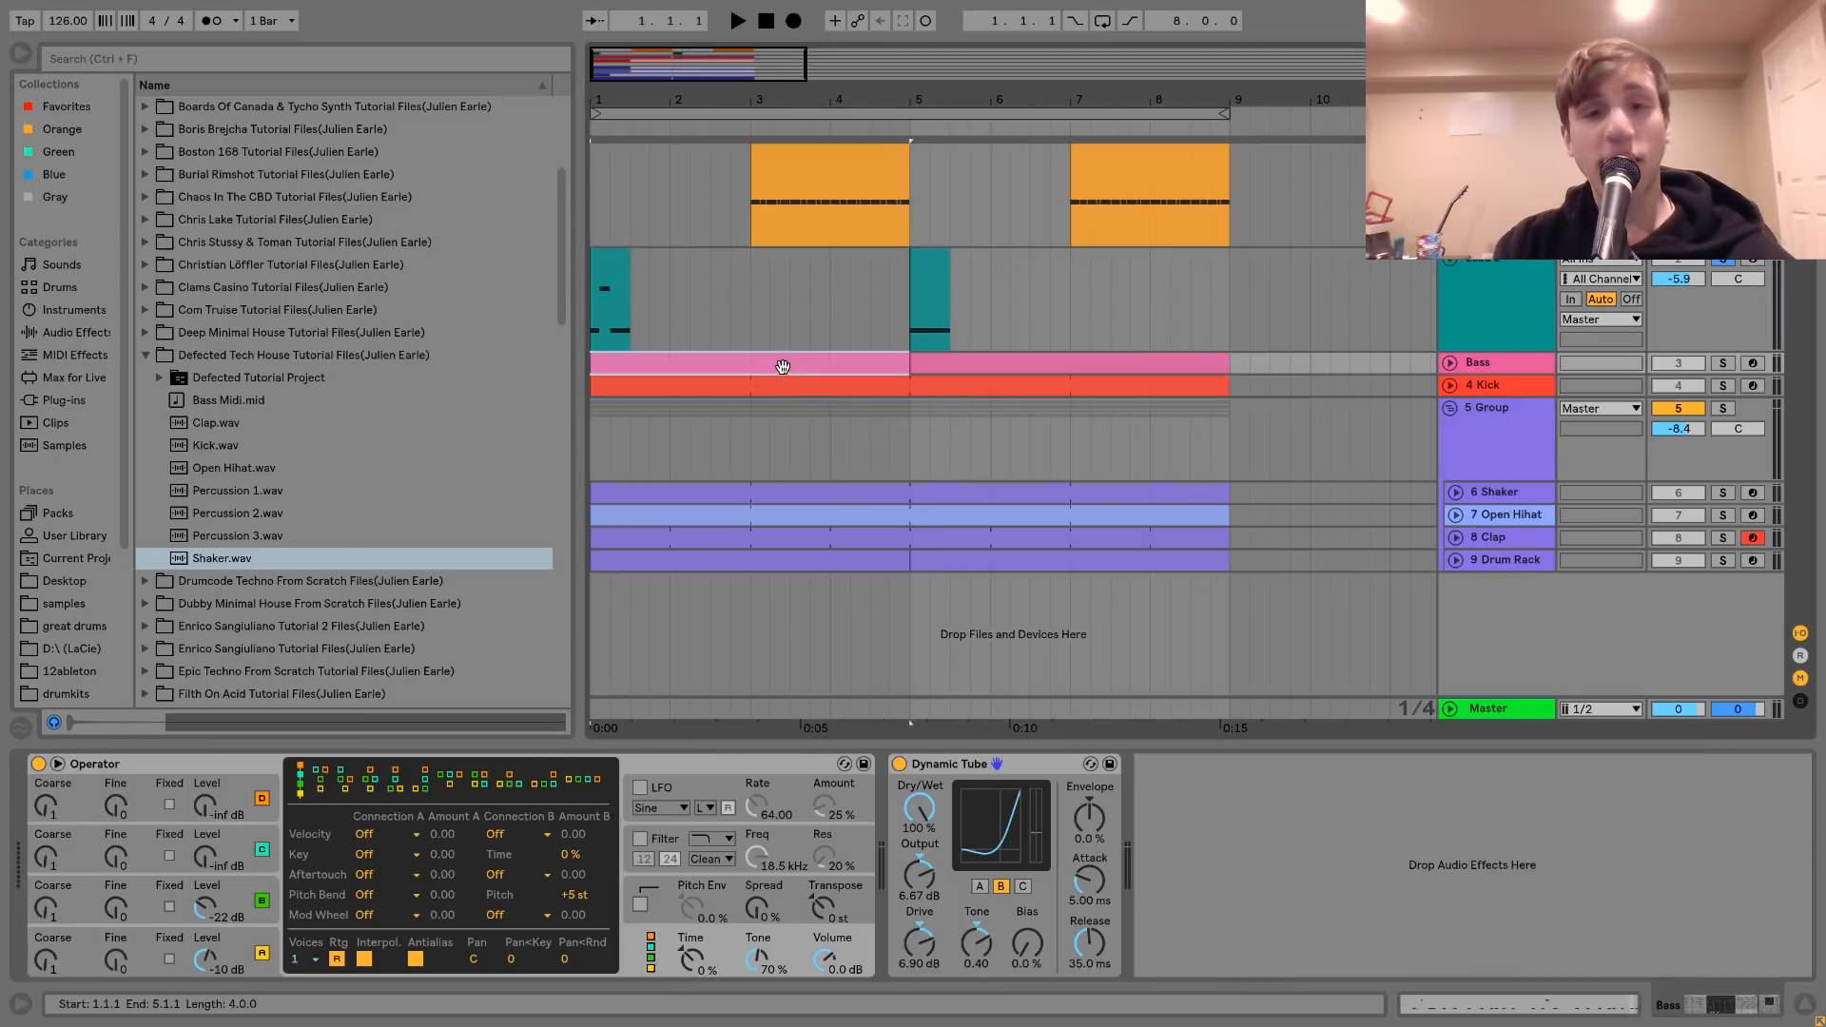
left_click(1722, 363)
key("space")
left_click(1448, 361)
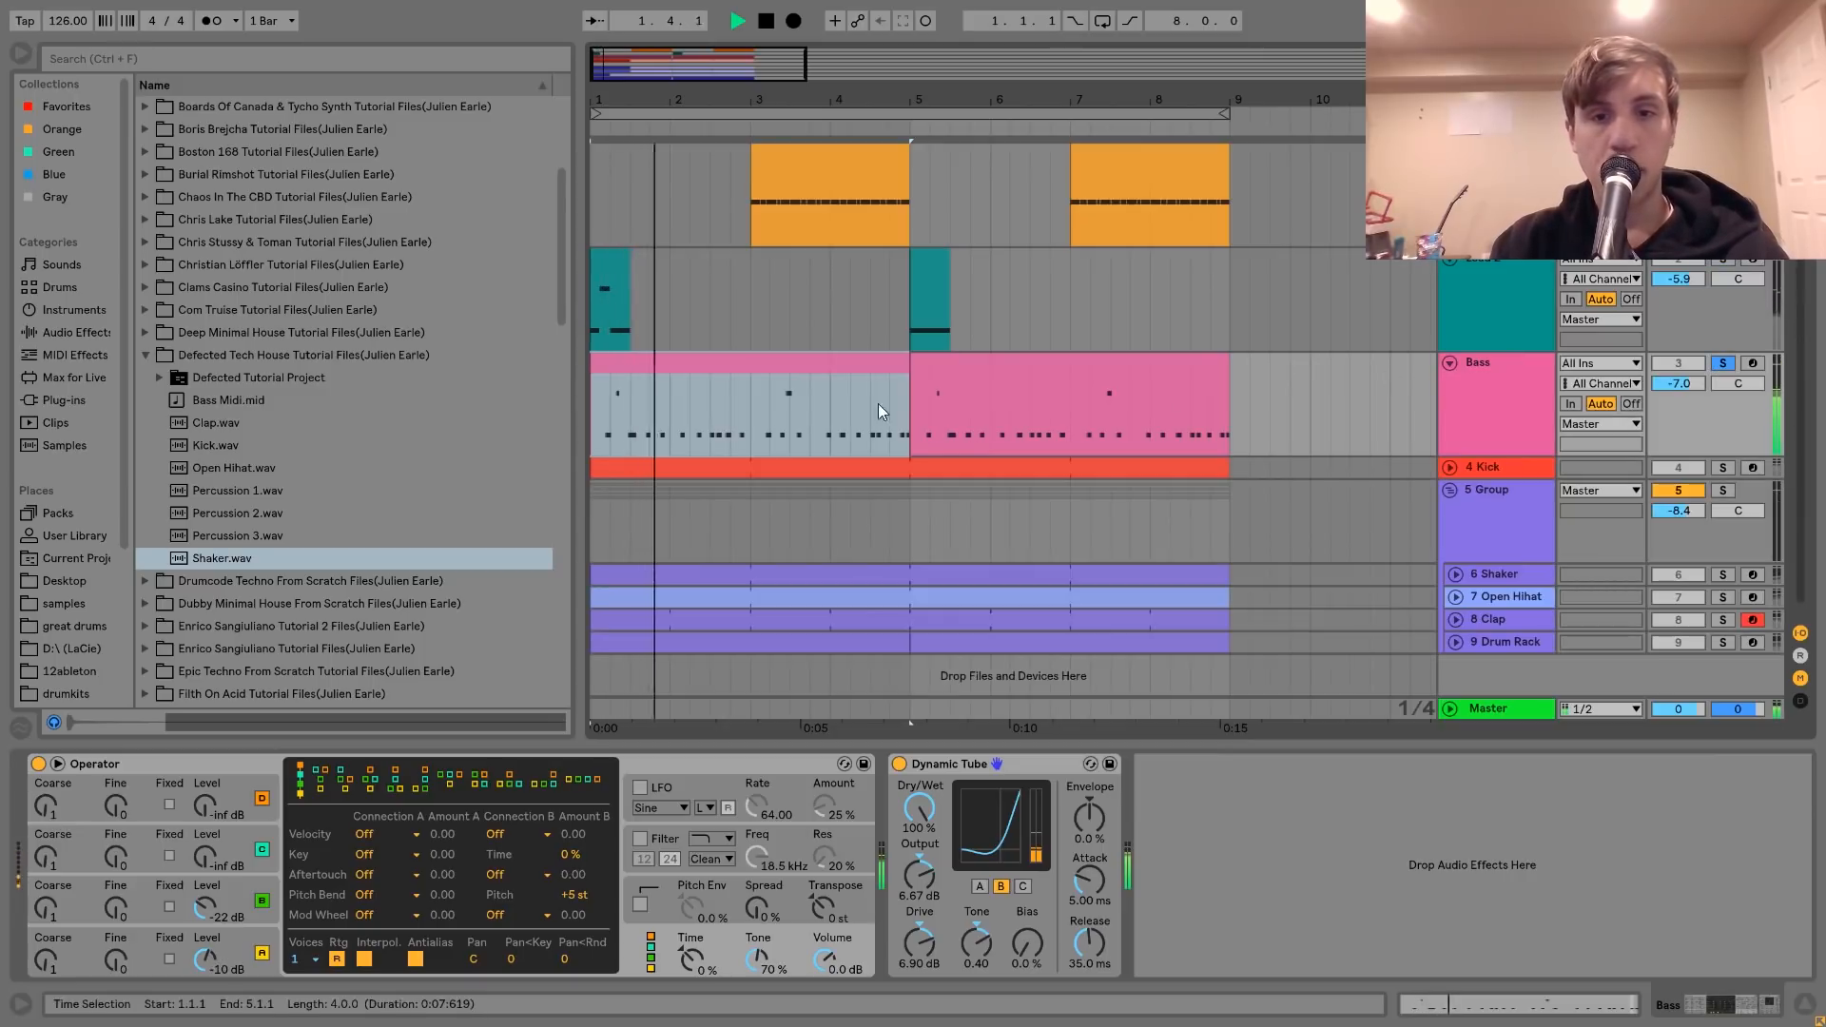
Open the first Bass clip's notes and play them together with the soloed Kick track
double_click(759, 382)
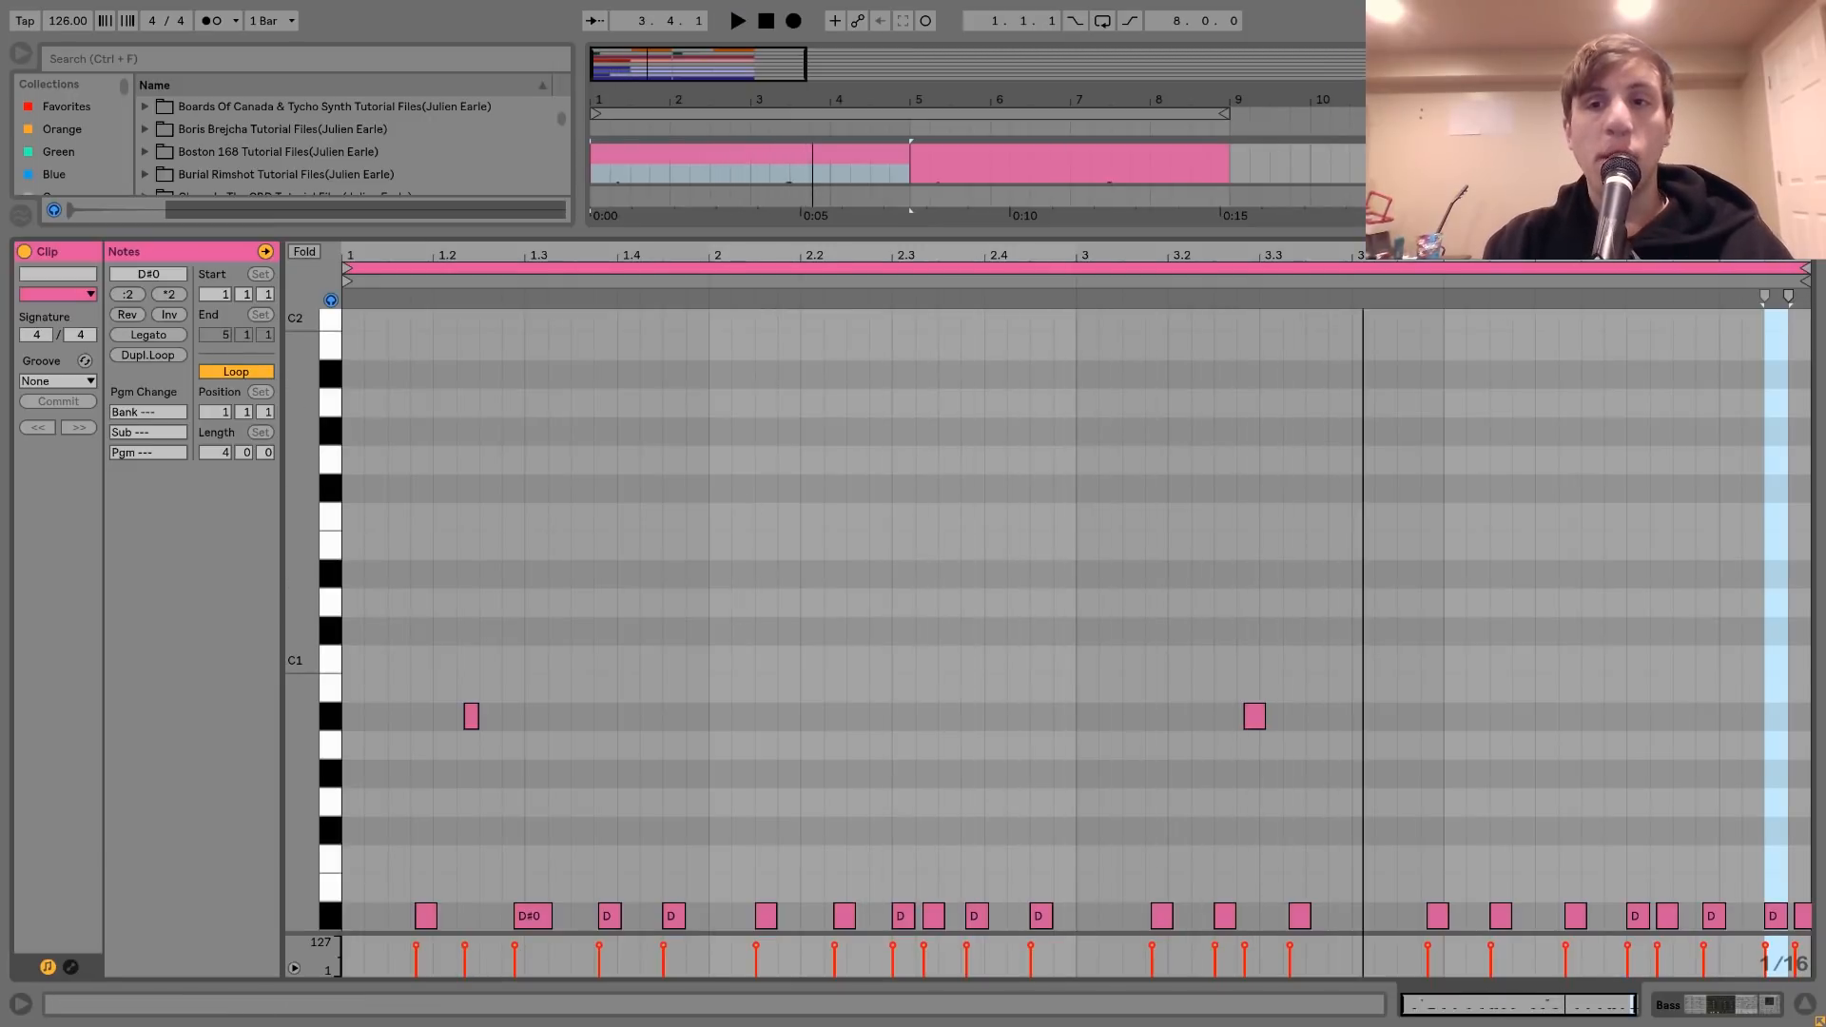
key("shift+Tab")
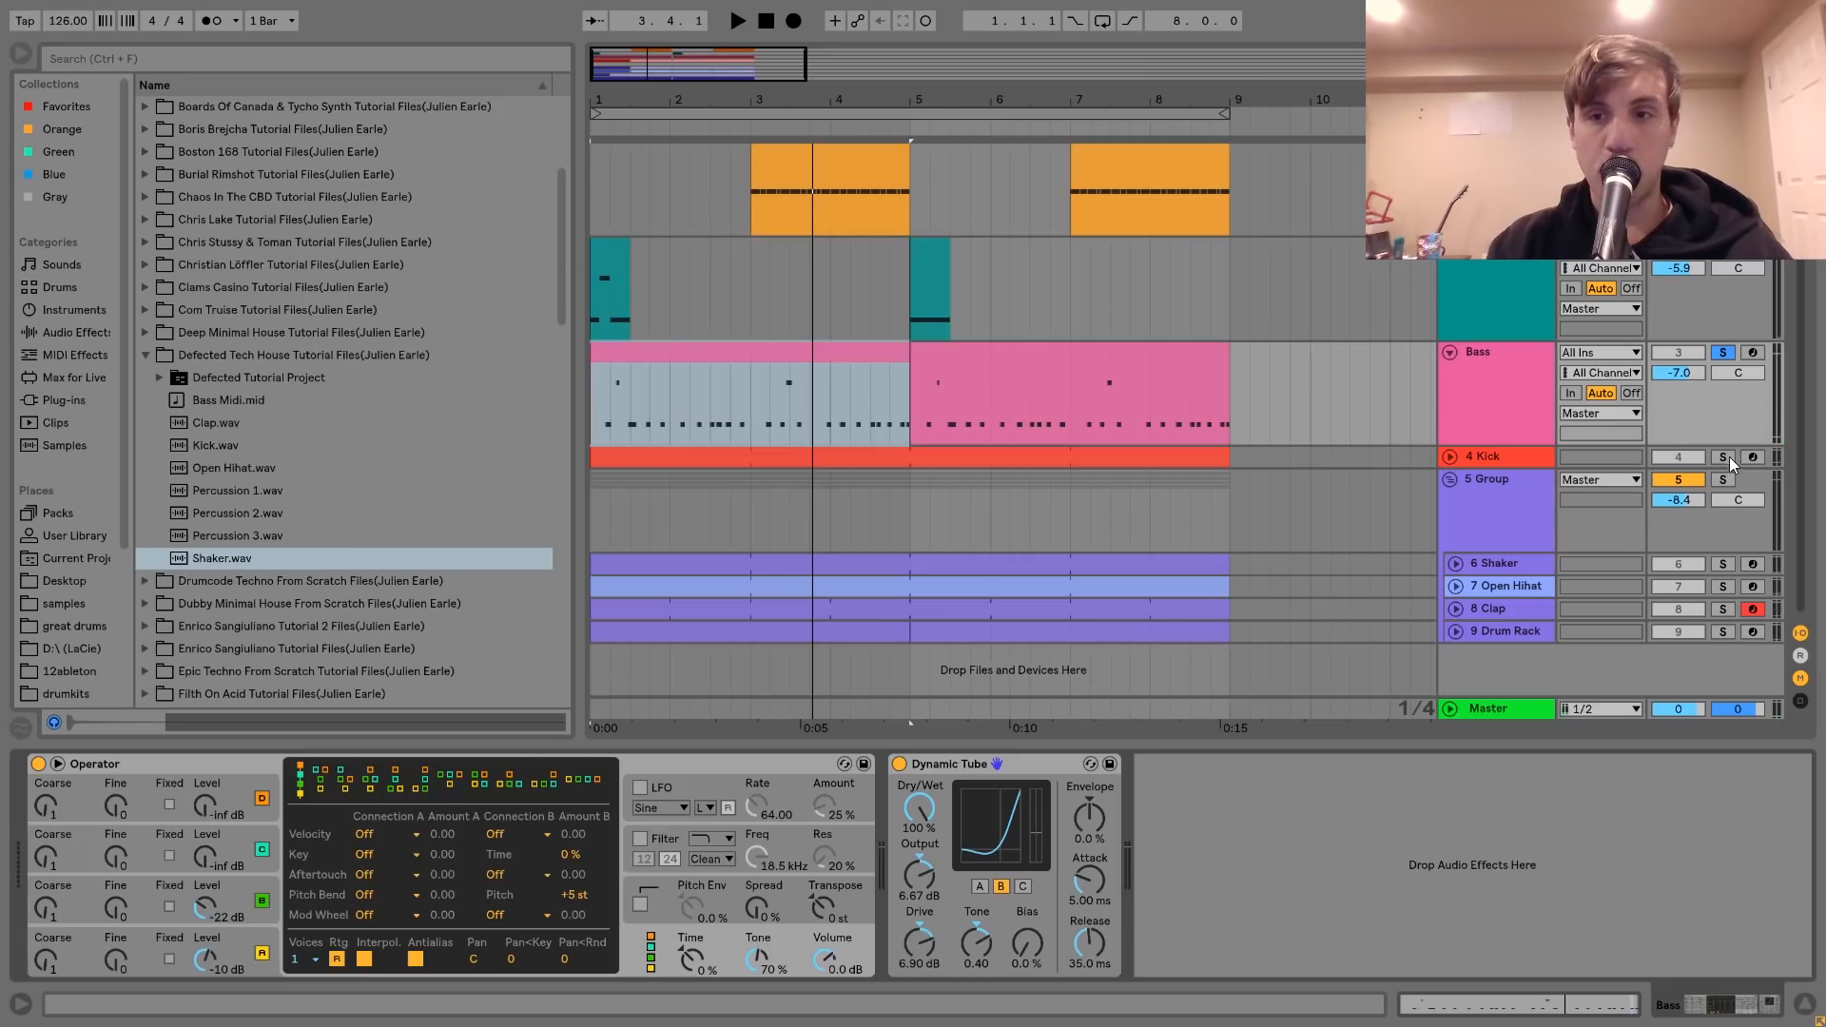
double_click(852, 346)
key("space")
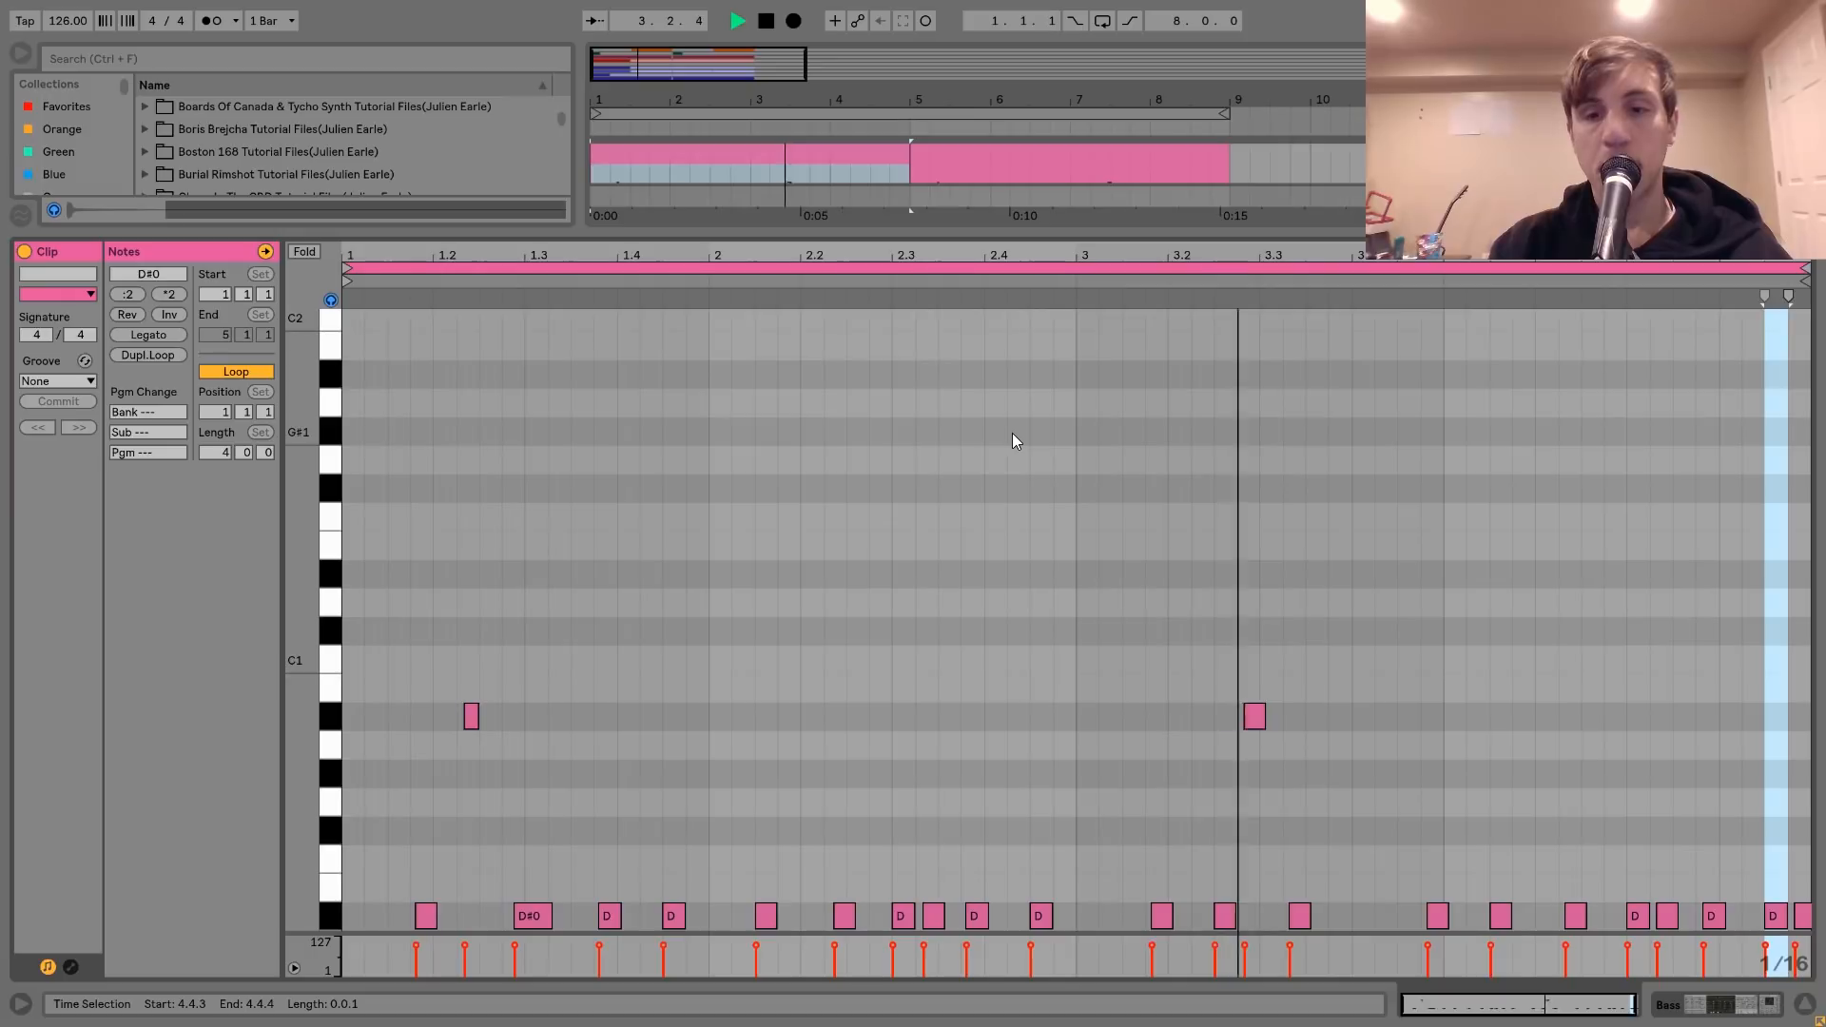
key("space")
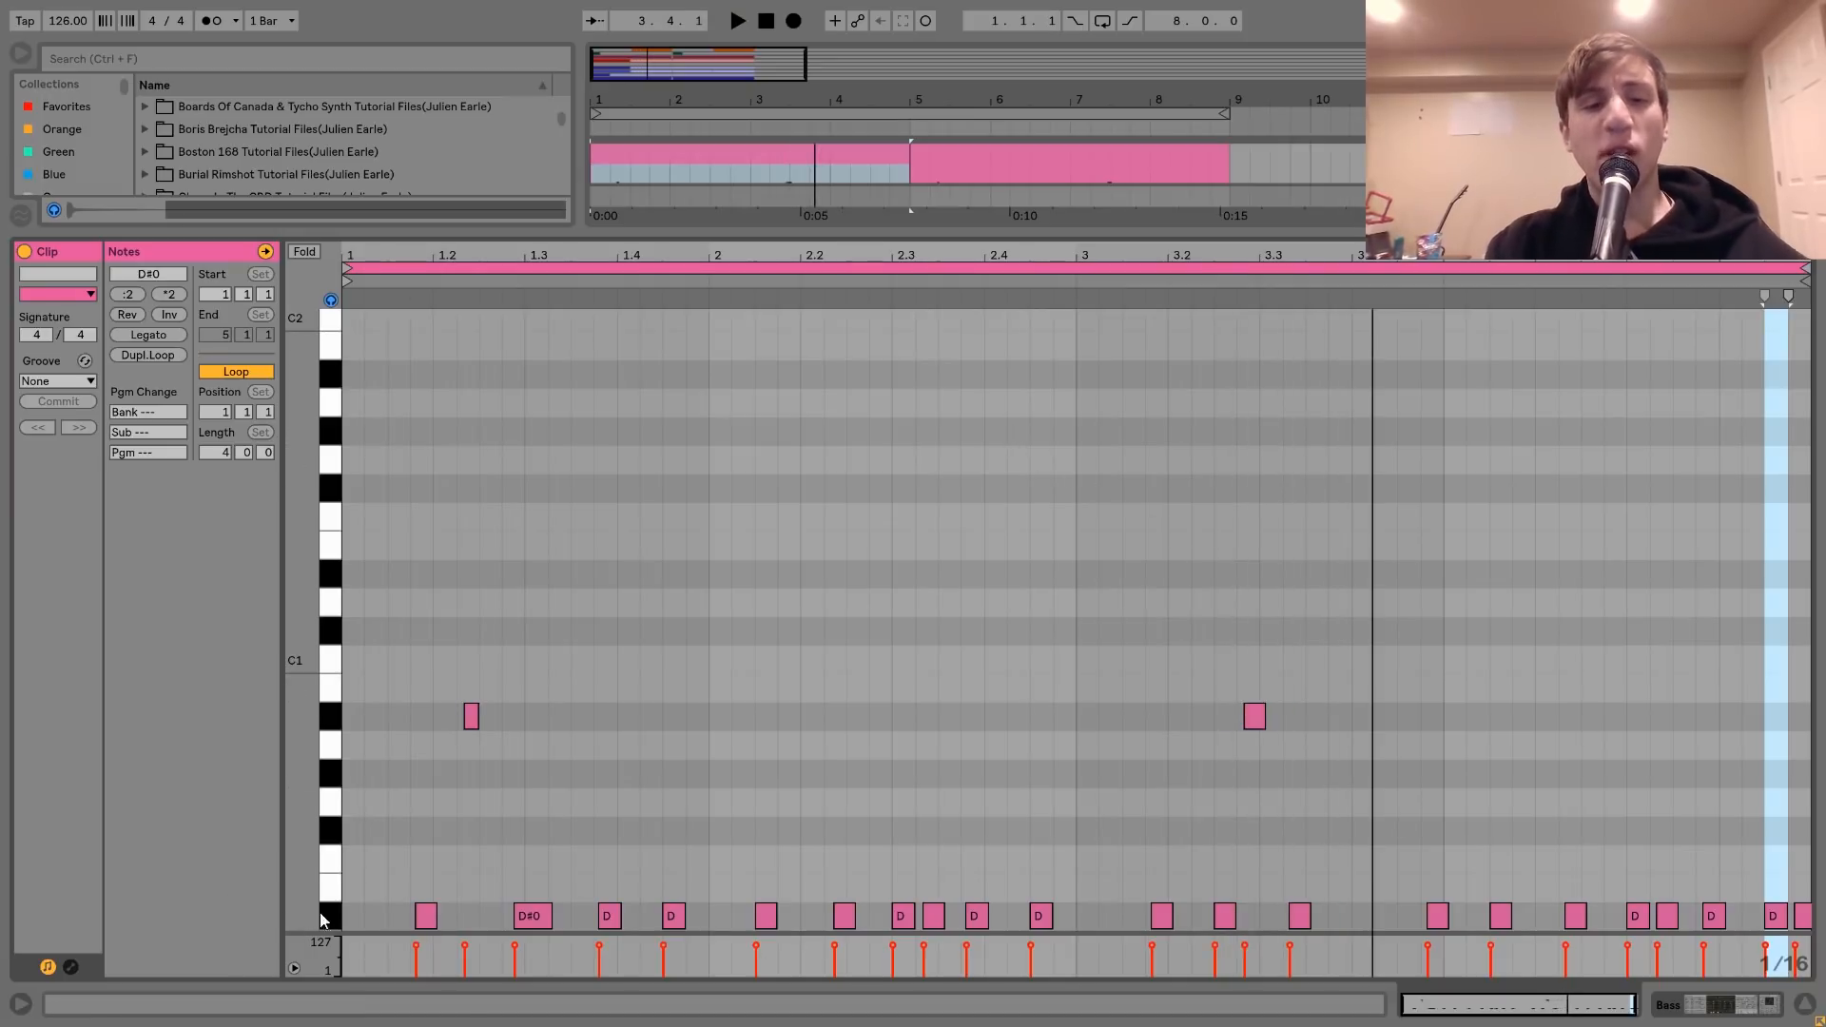
Play the bass pattern and examine its D#0 root notes and the two higher A#0 notes
left_click(419, 927)
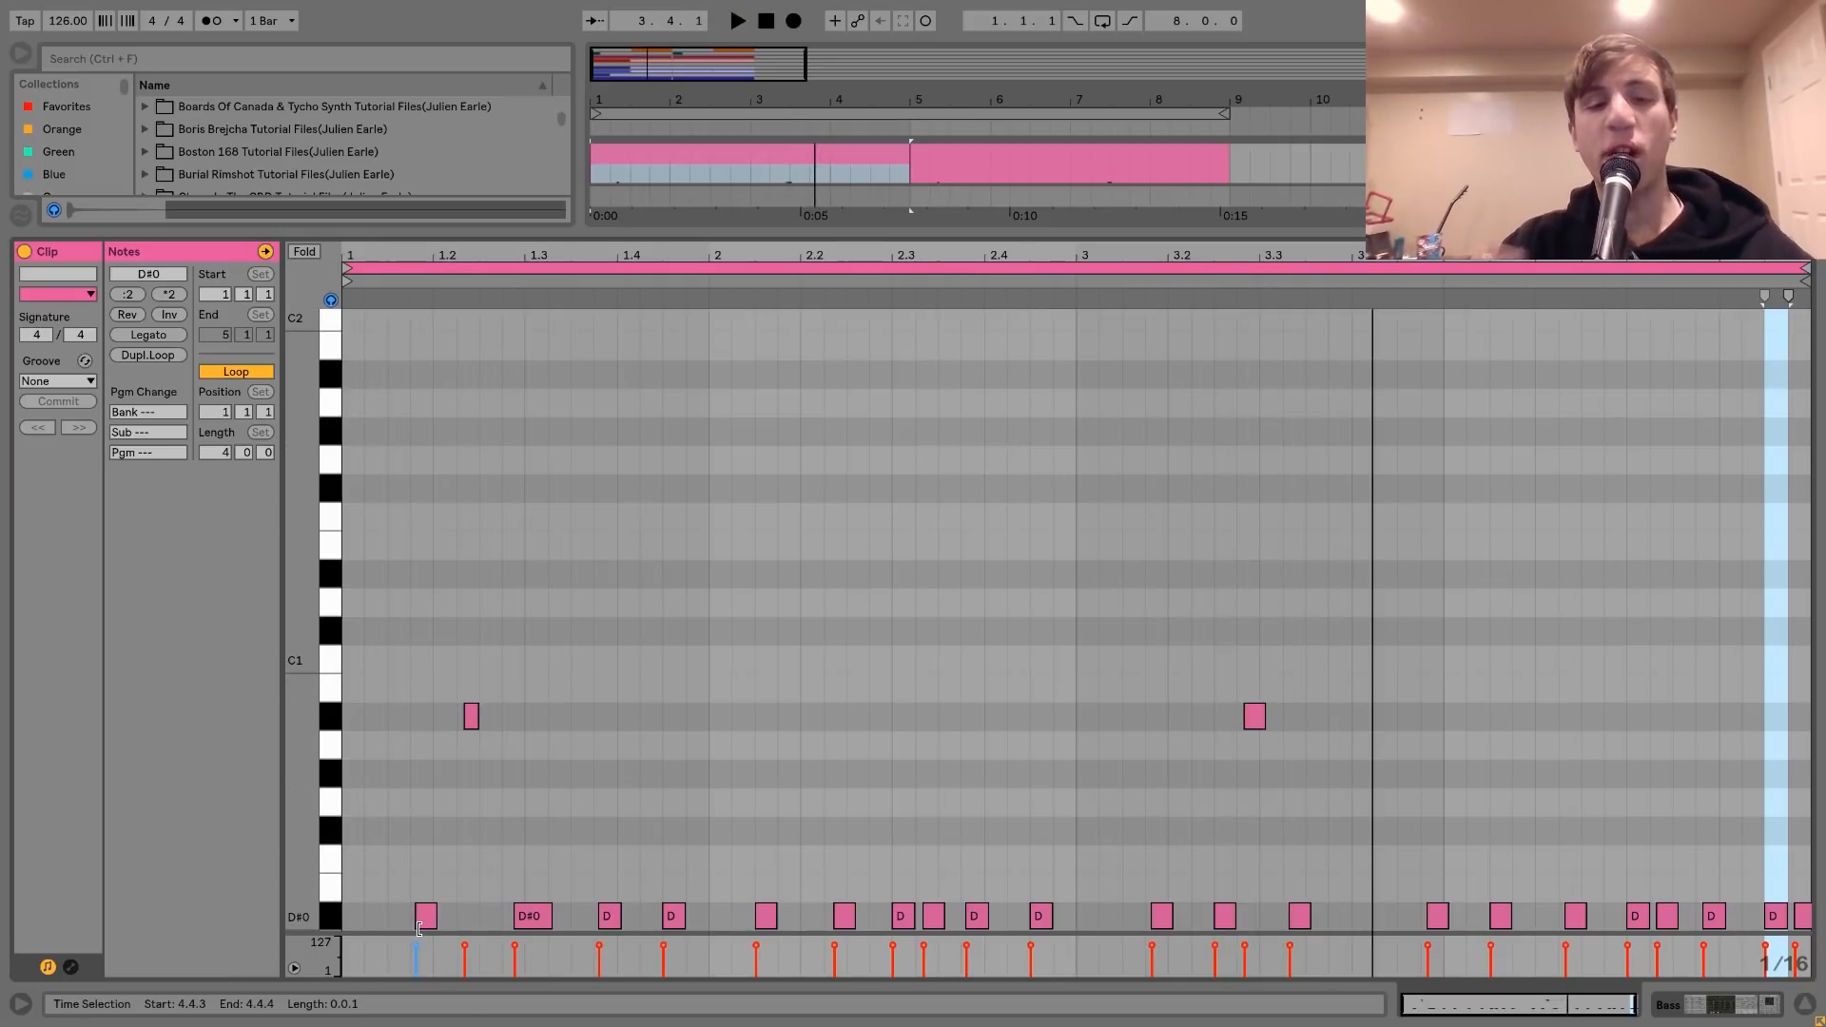
key("space")
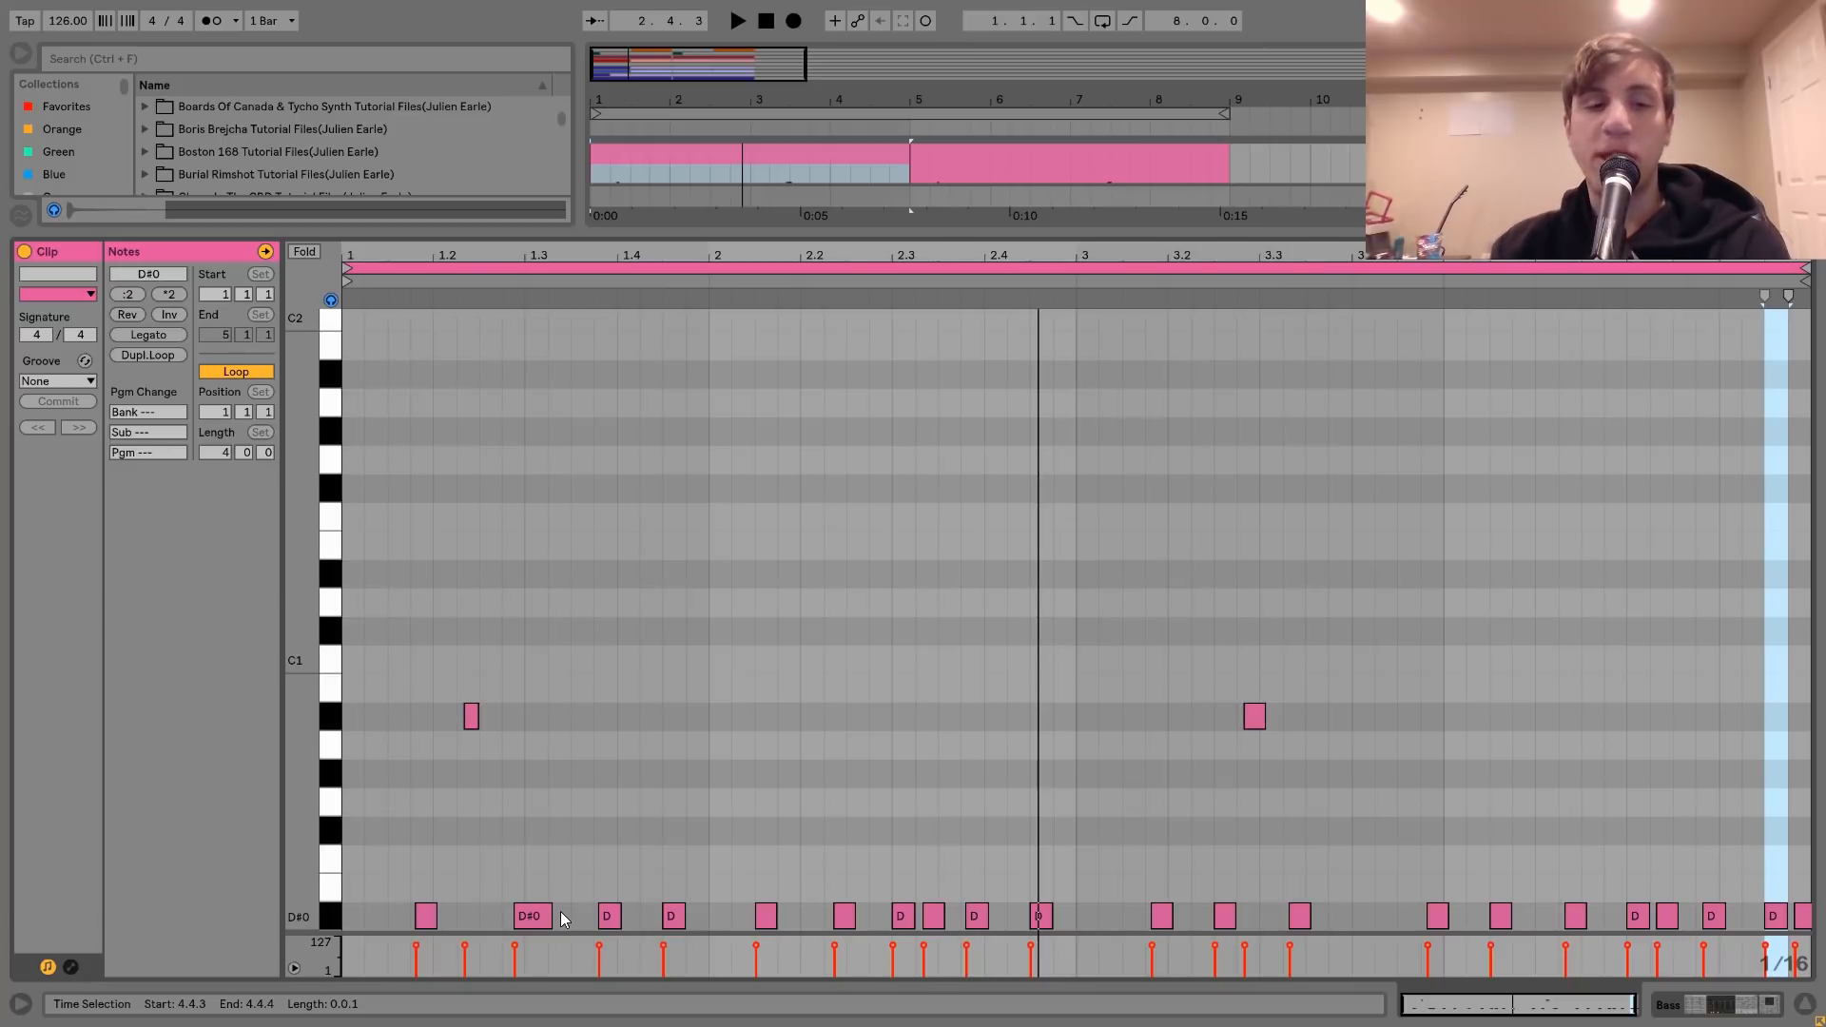
left_click(331, 721)
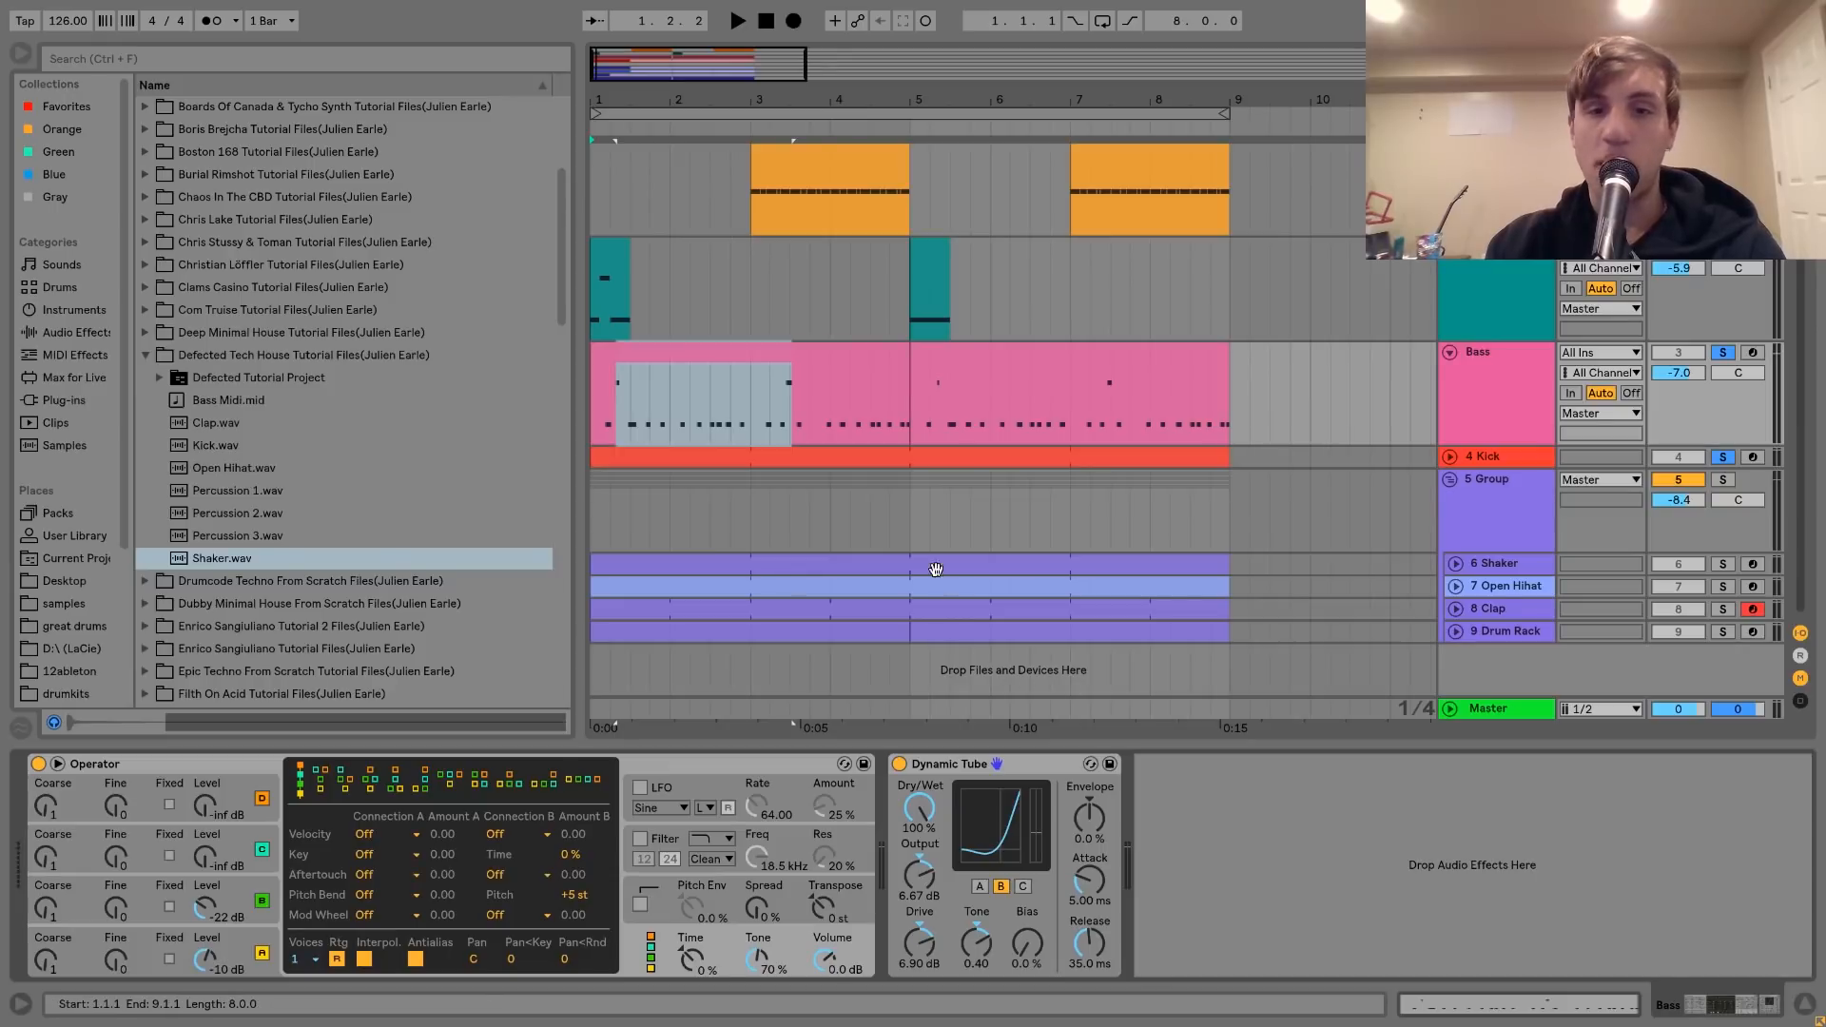
Check the Shaker and Lead clips, then reopen the first Bass clip and play its off-grid notes
double_click(936, 569)
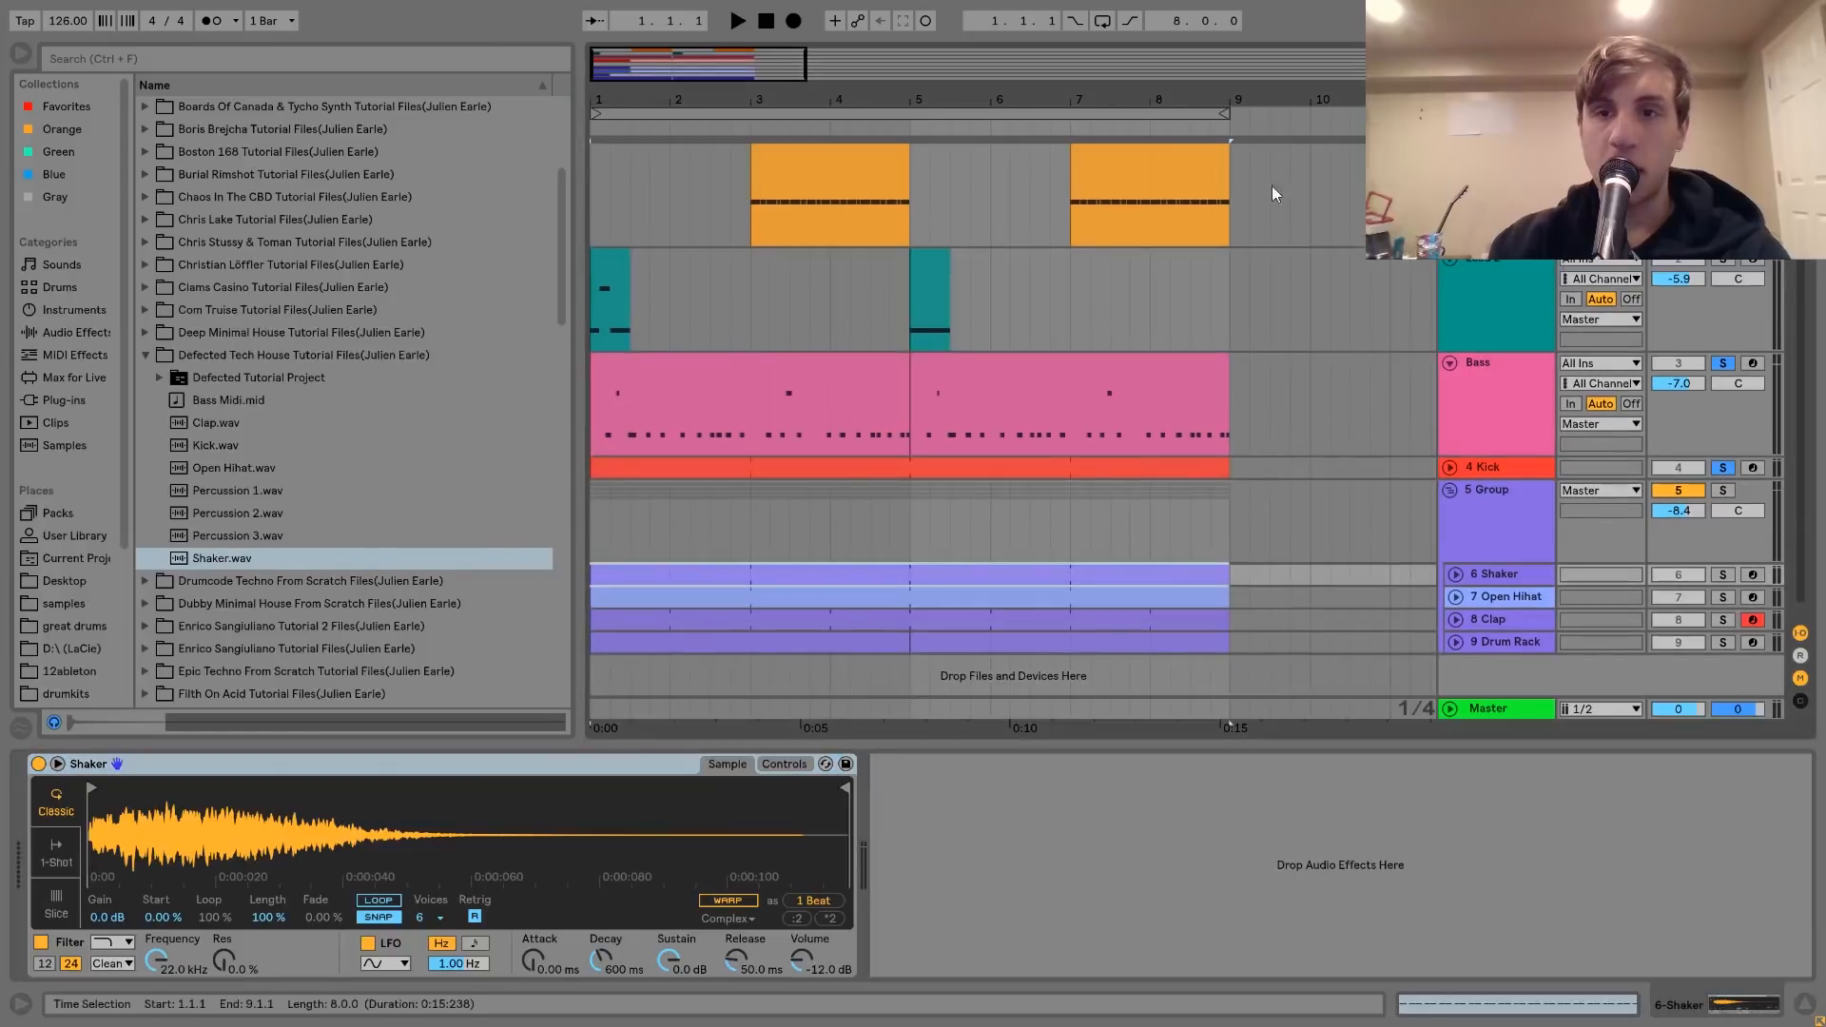
double_click(868, 173)
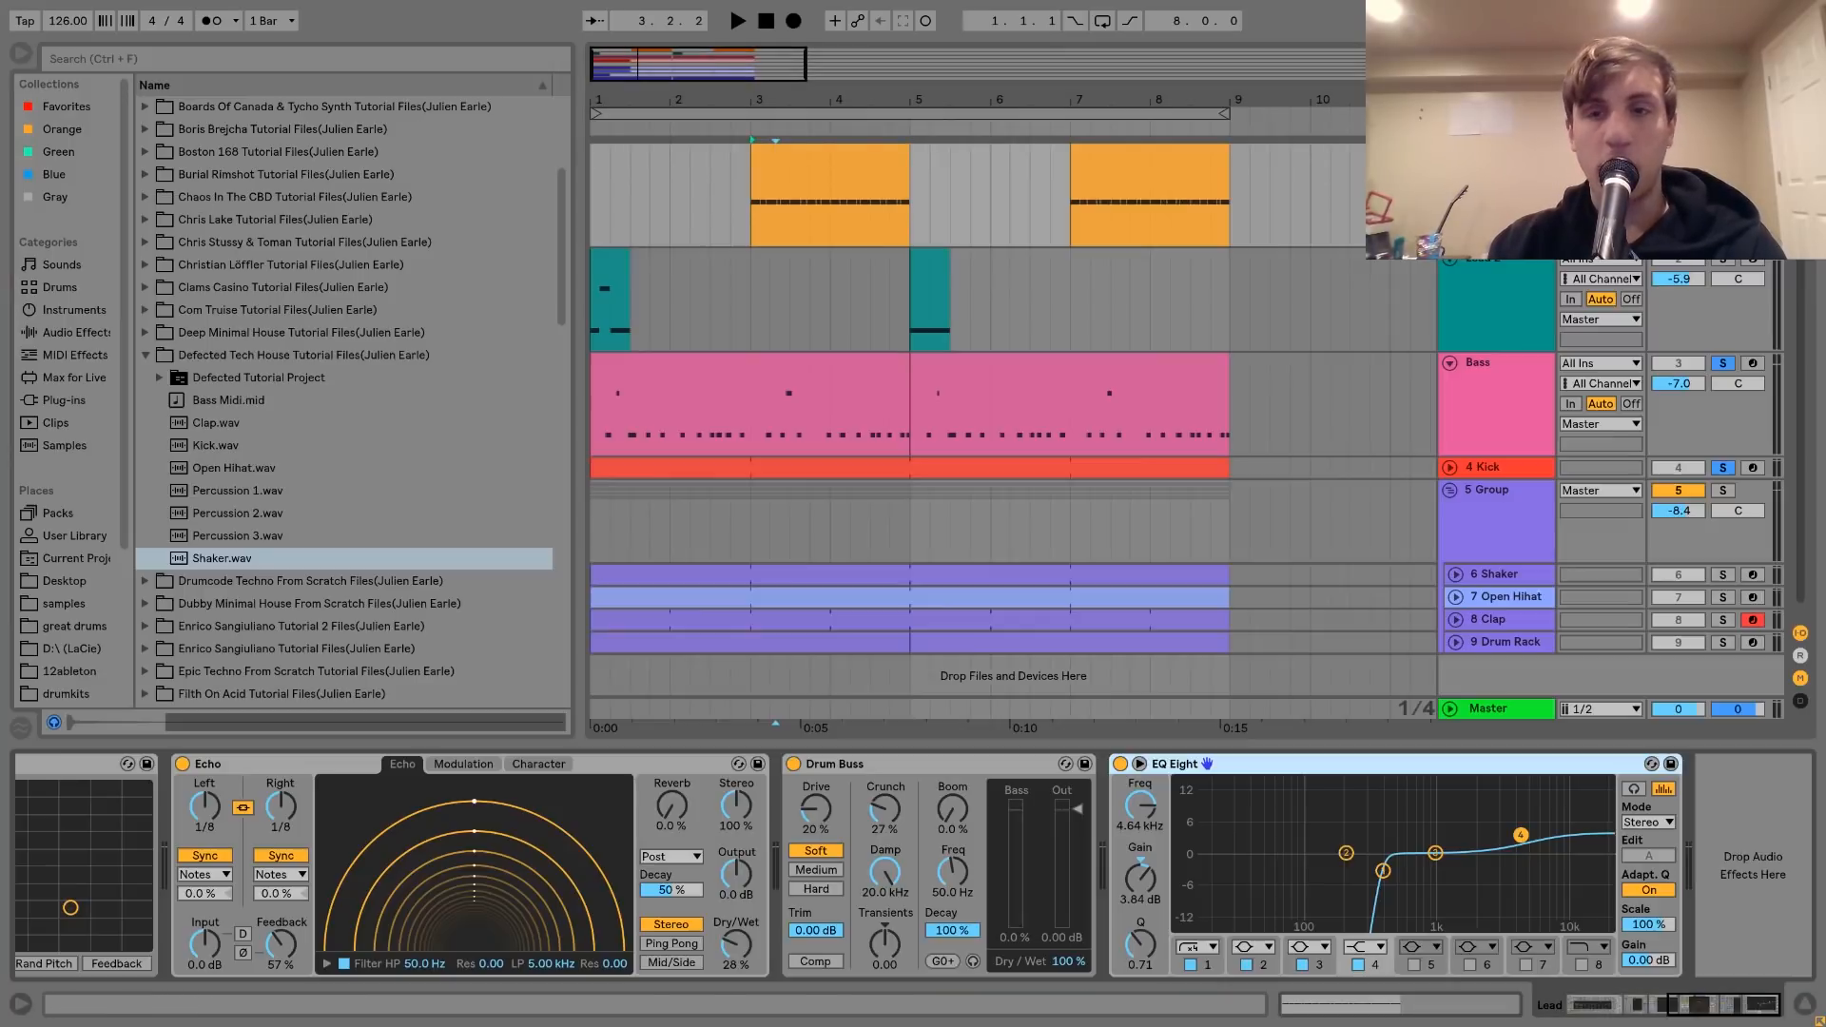
double_click(712, 388)
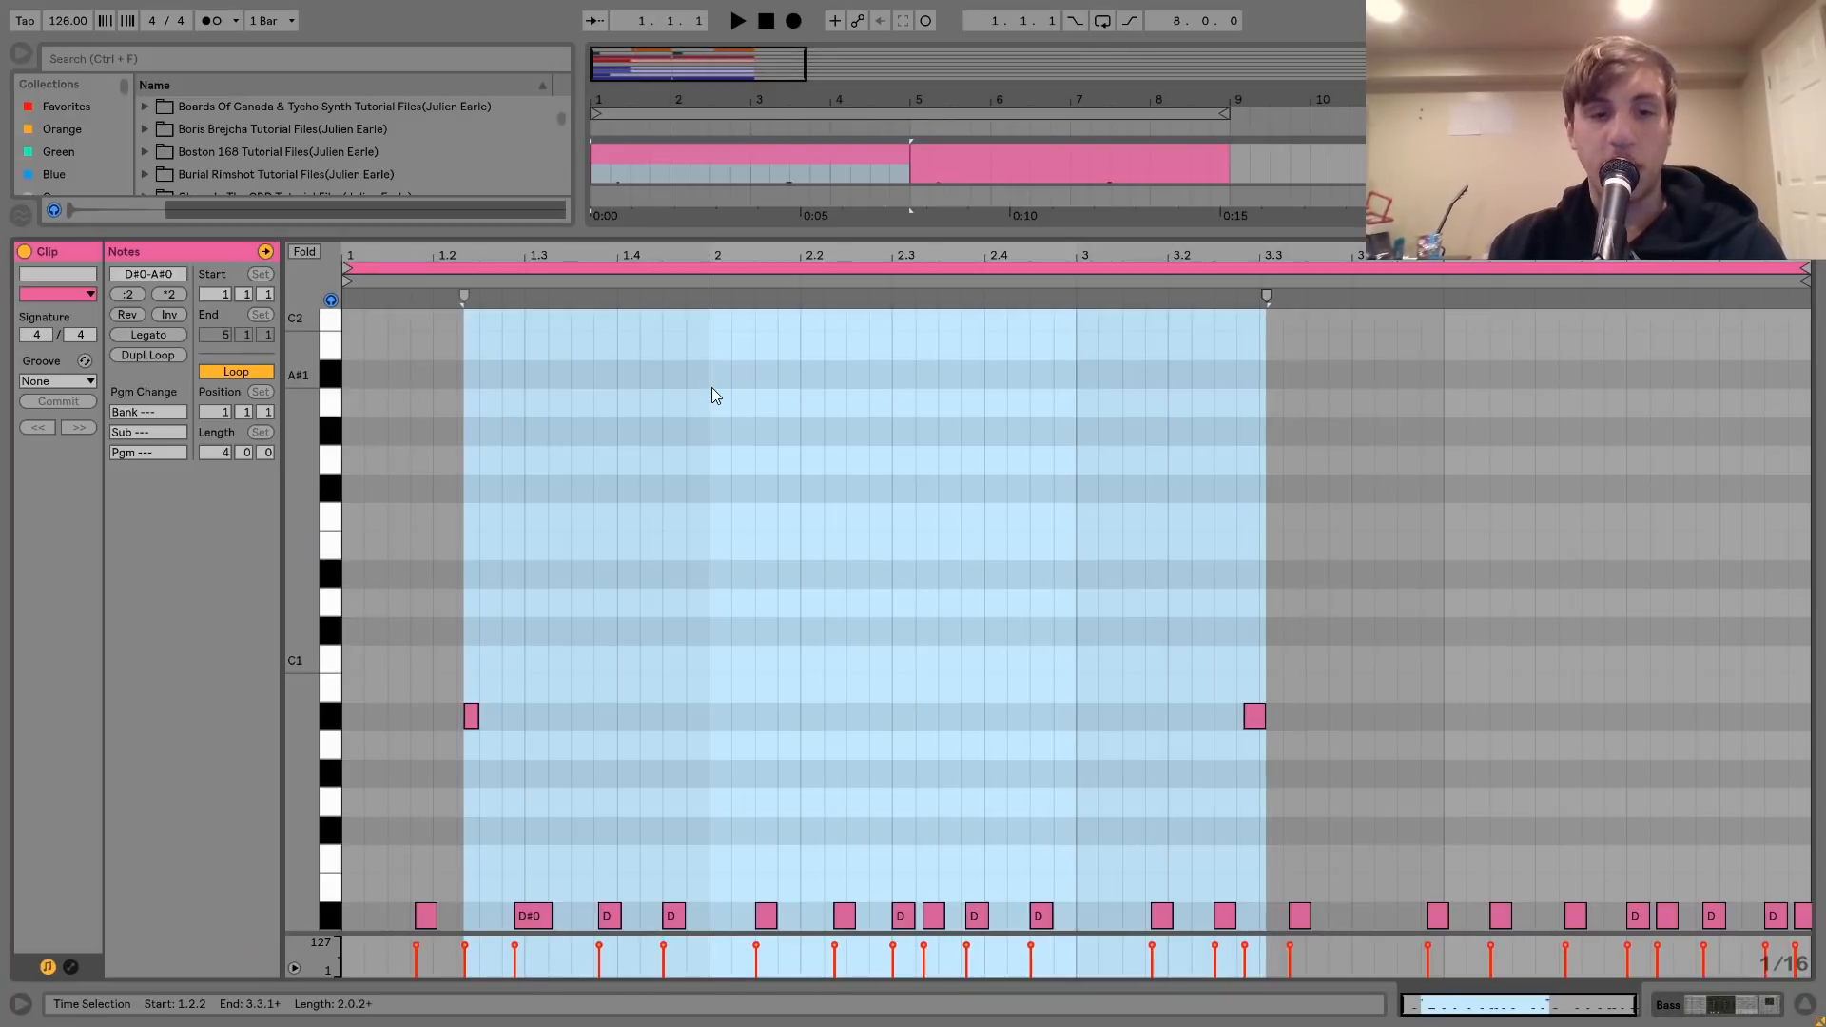
key("space")
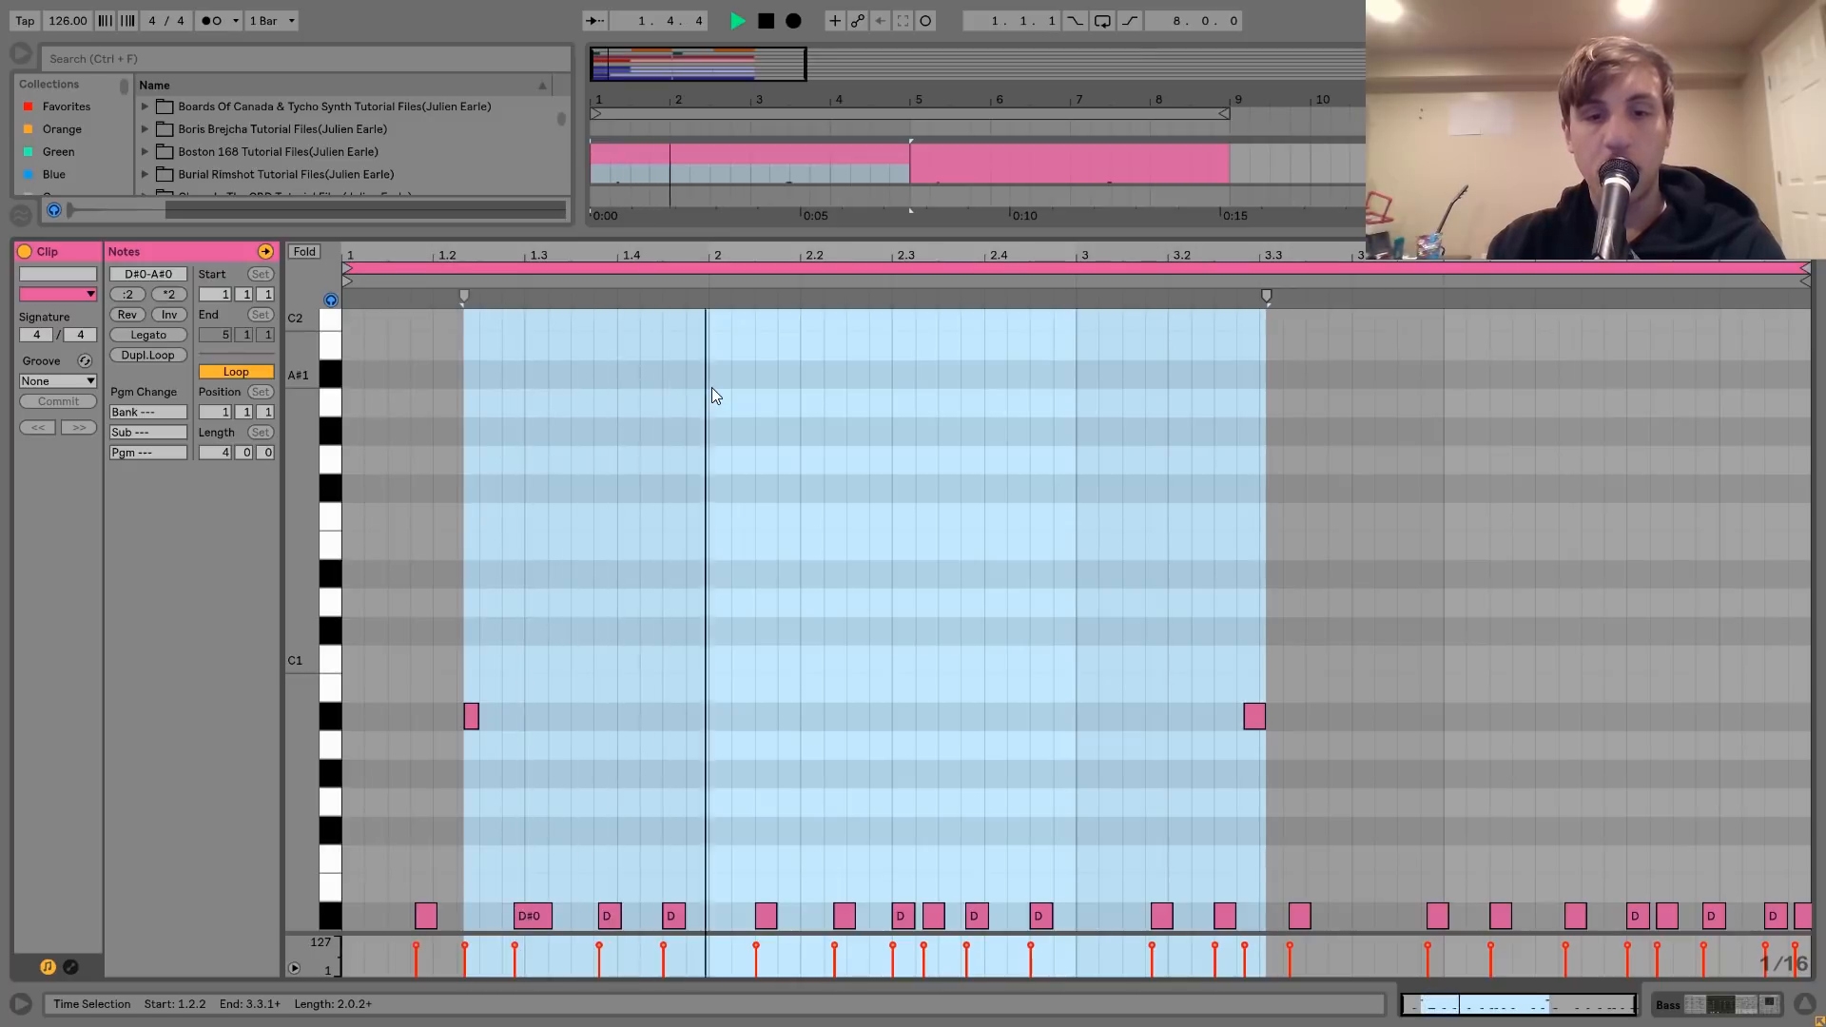
key("space")
Quantize all notes of the first Bass clip, play them for comparison and undo the quantization
key("ctrl+a")
key("ctrl+u")
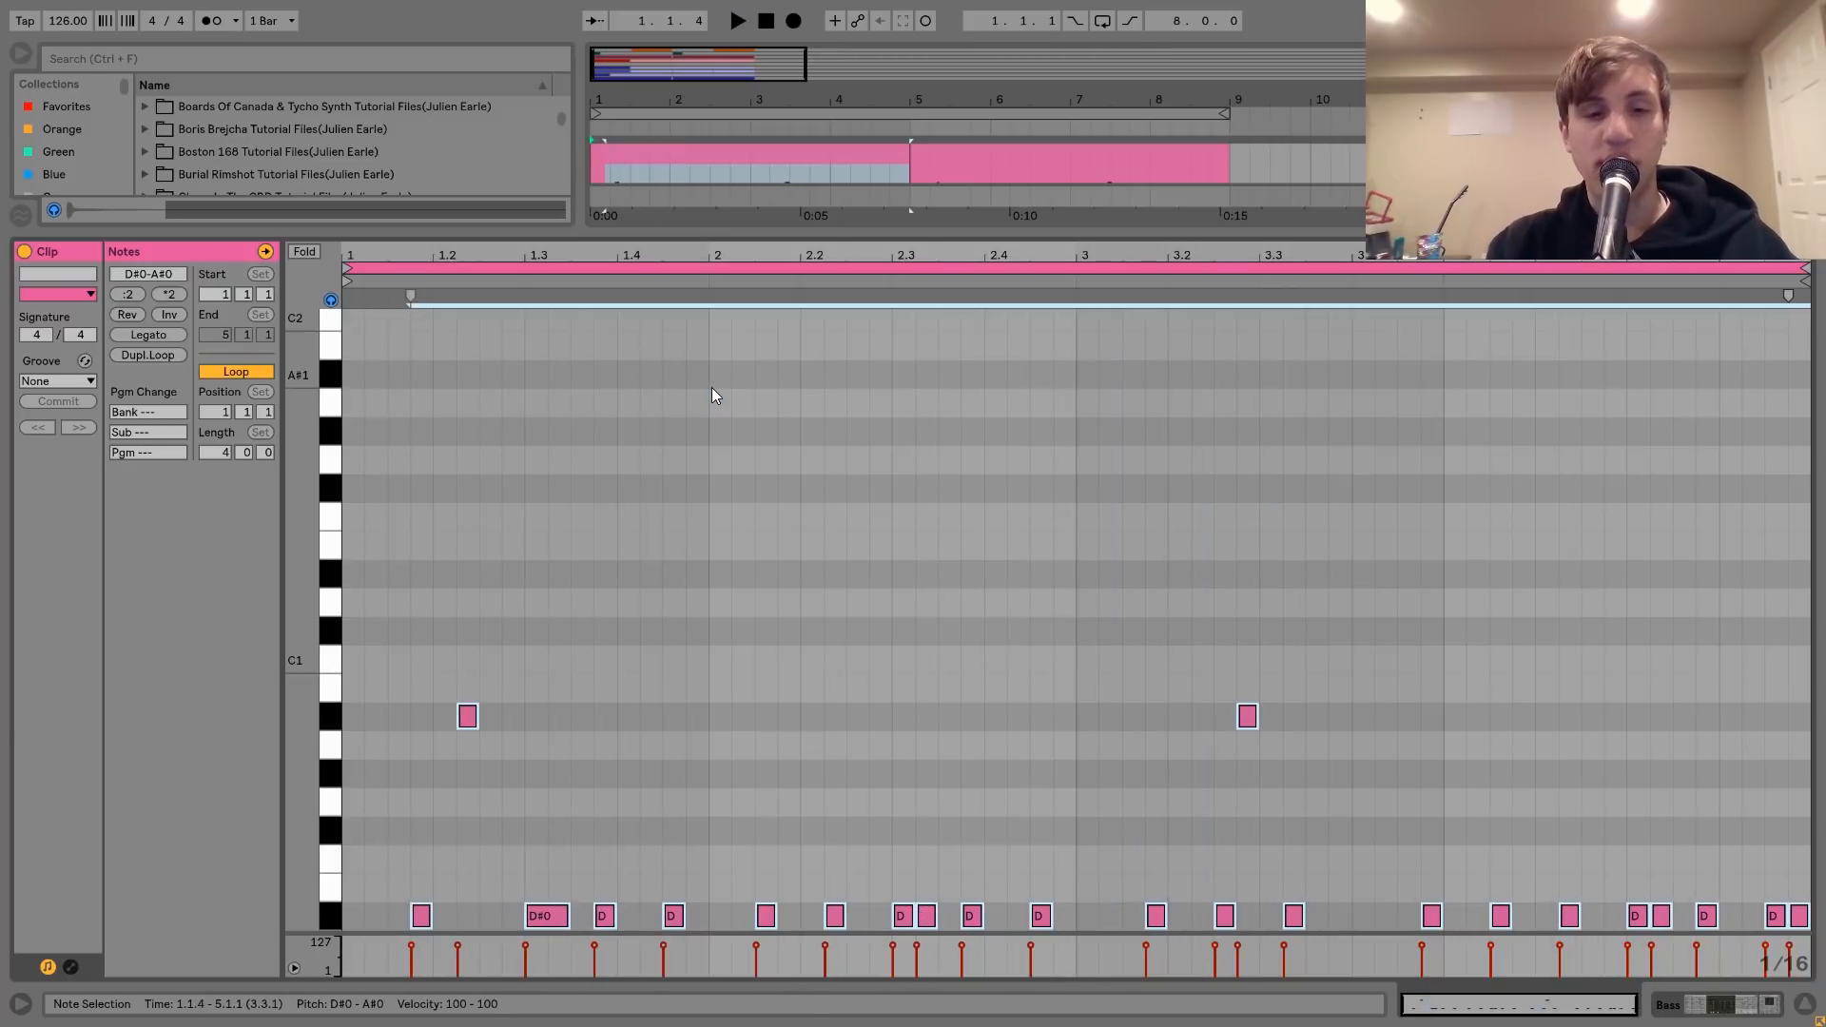
key("space")
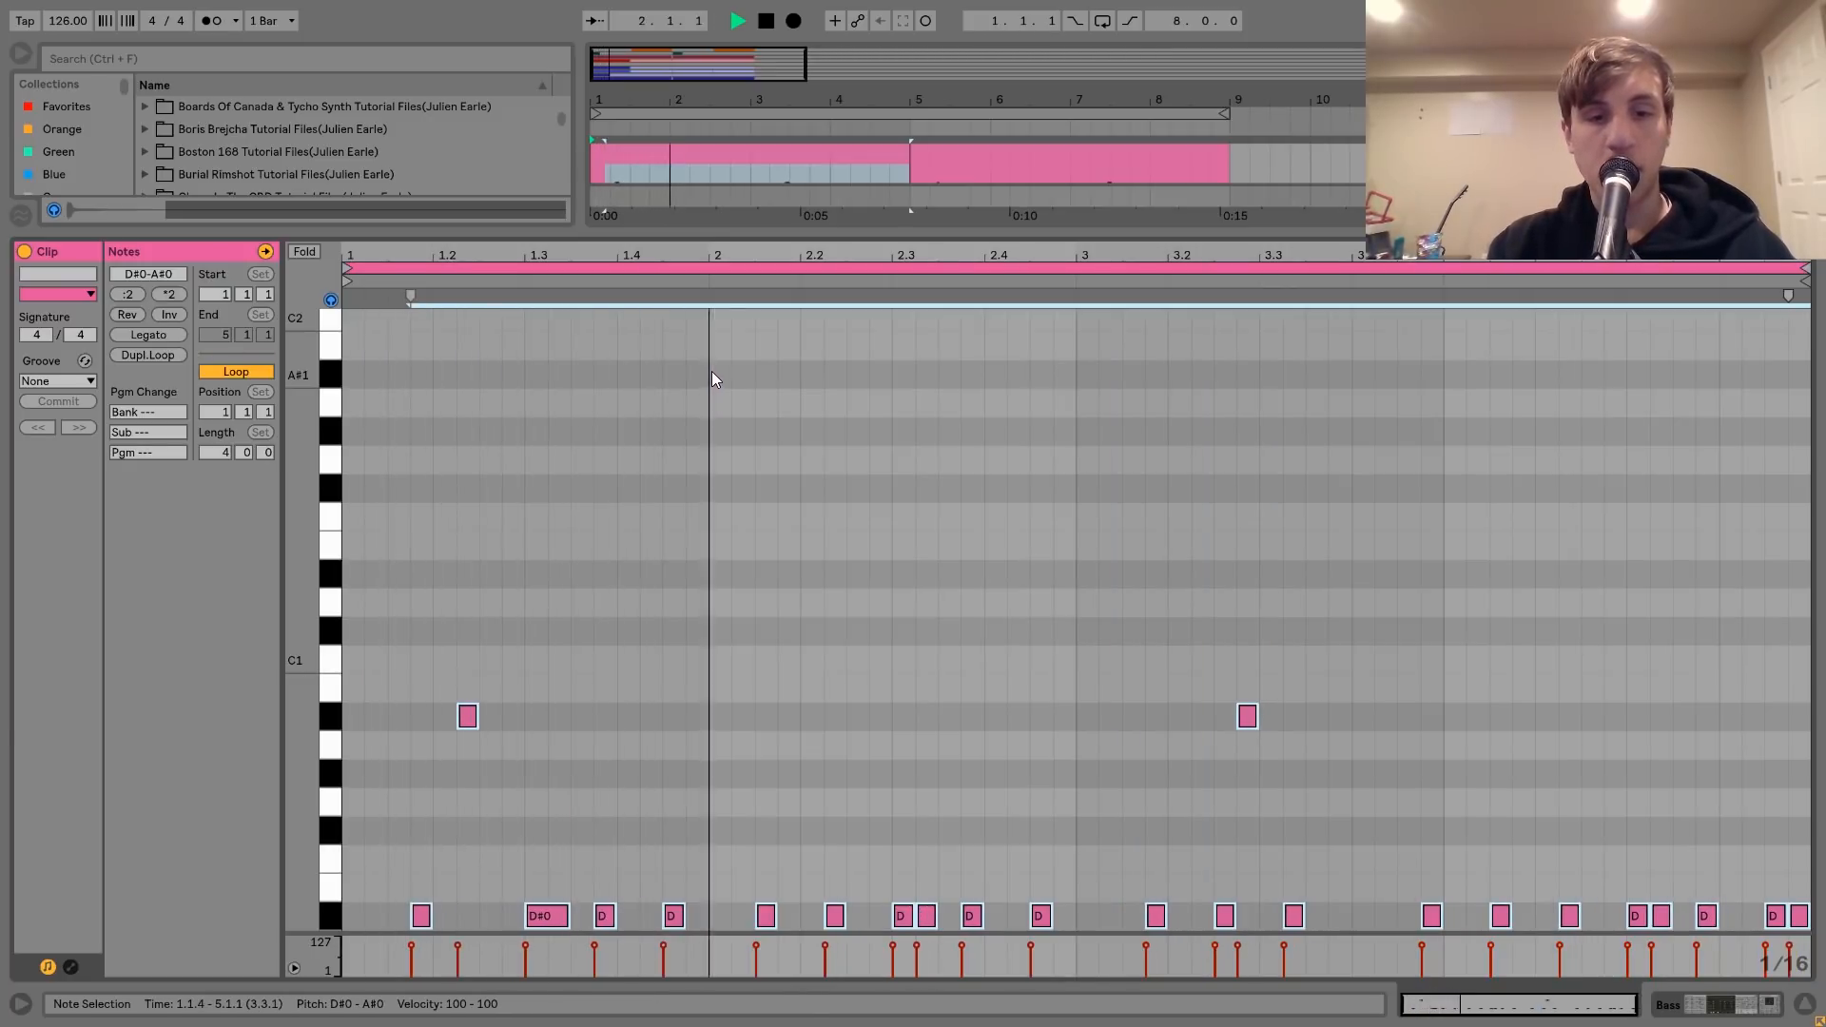
key("ctrl+z")
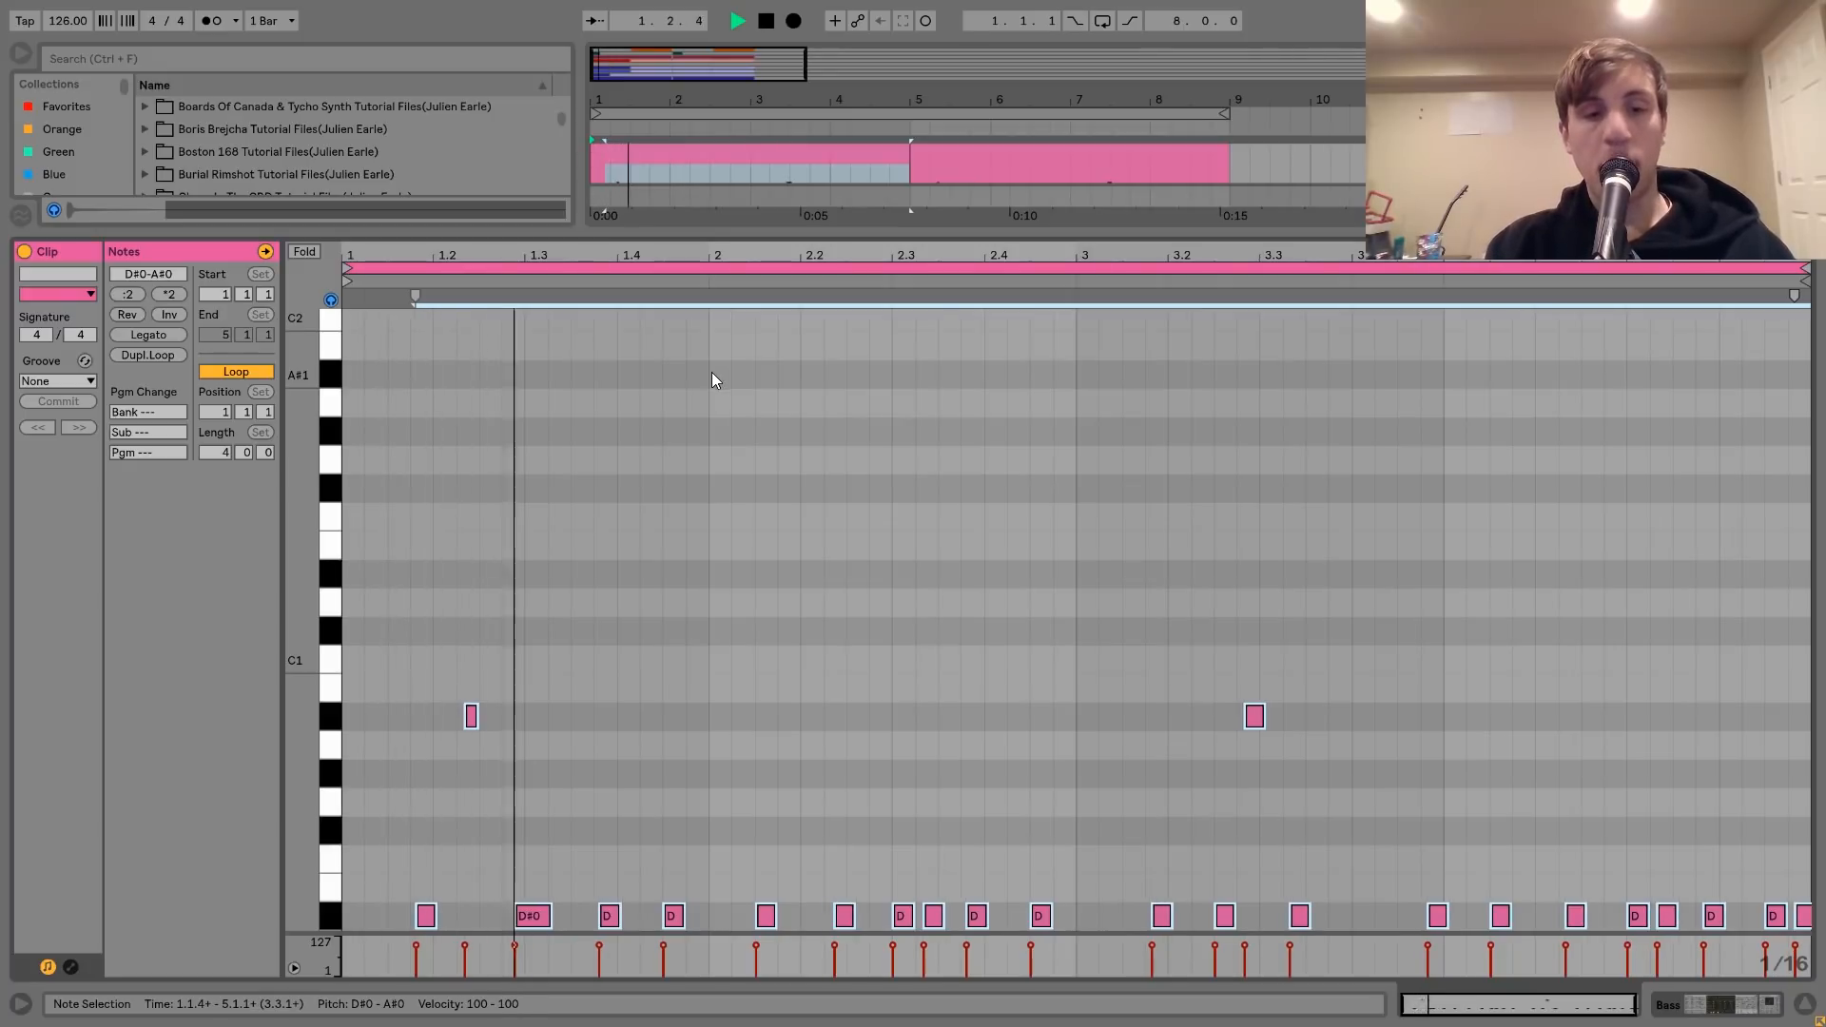
key("space")
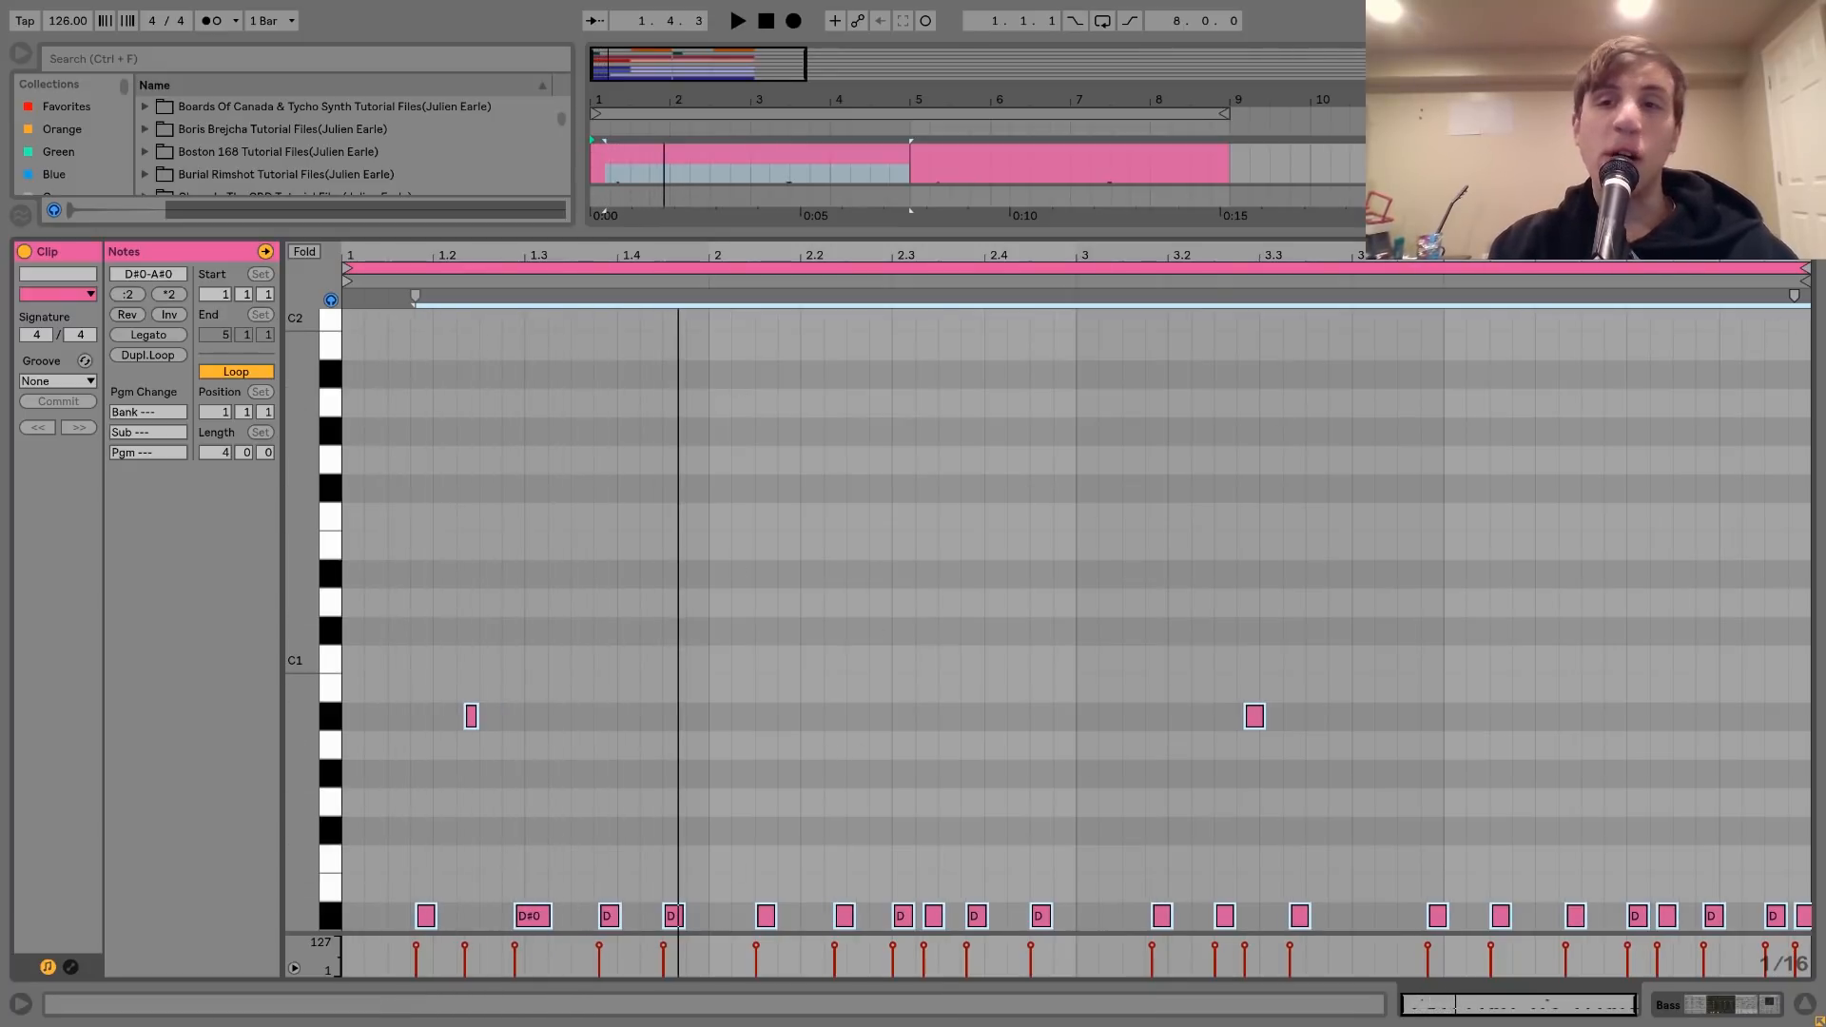
Solo only the Bass track and play it with Operator's oscillator B off and on, leaving the oscillator enabled
left_click(1722, 1004)
left_click(1723, 354)
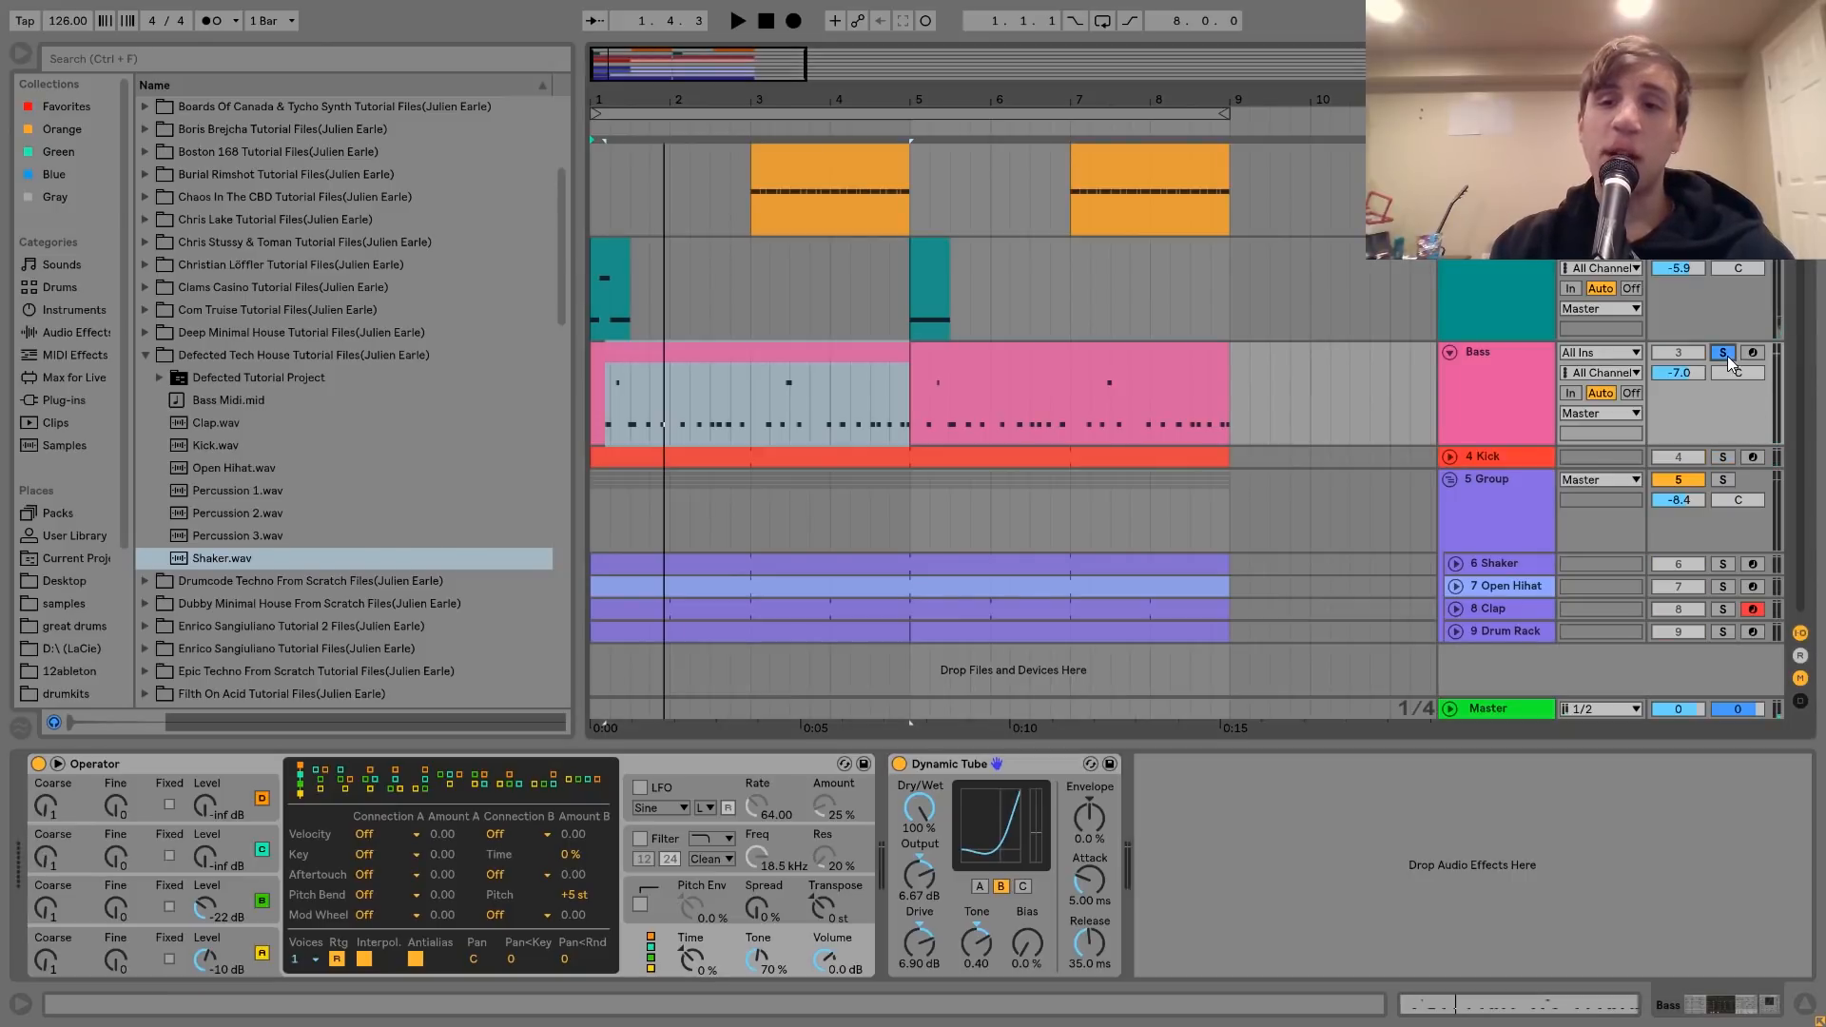
left_click(232, 937)
left_click(243, 891)
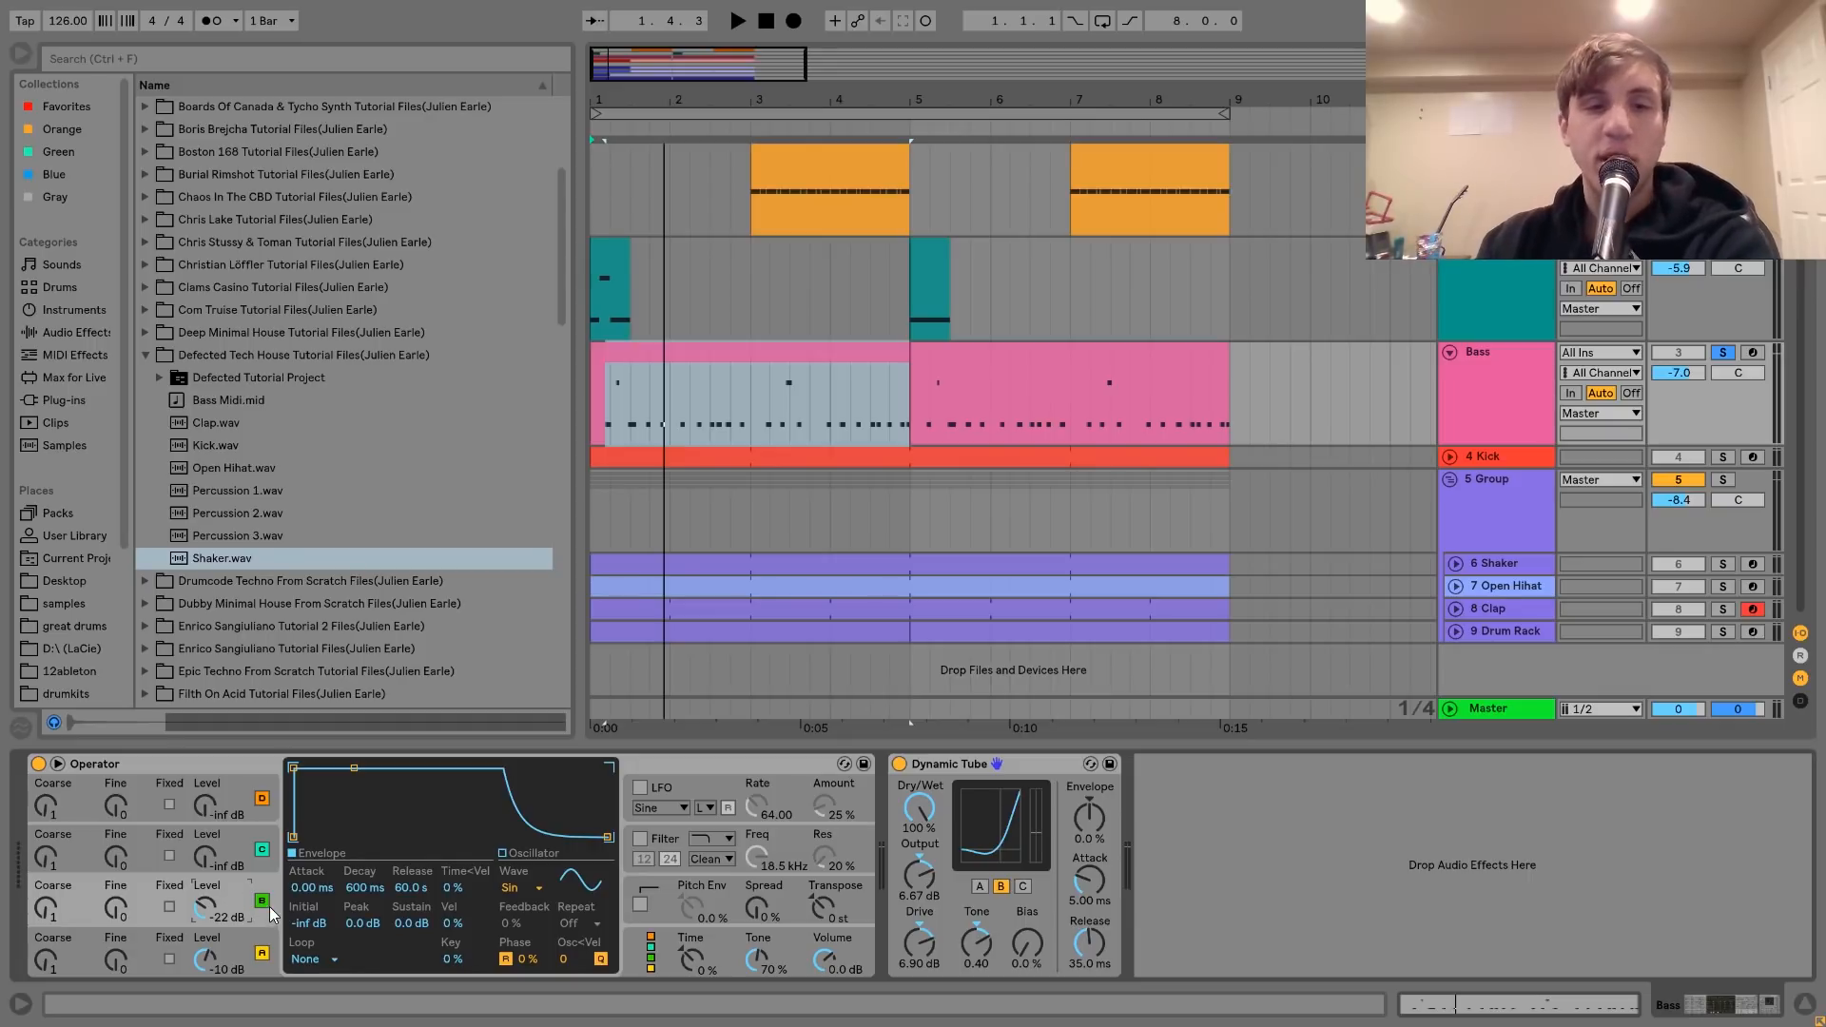
left_click(261, 903)
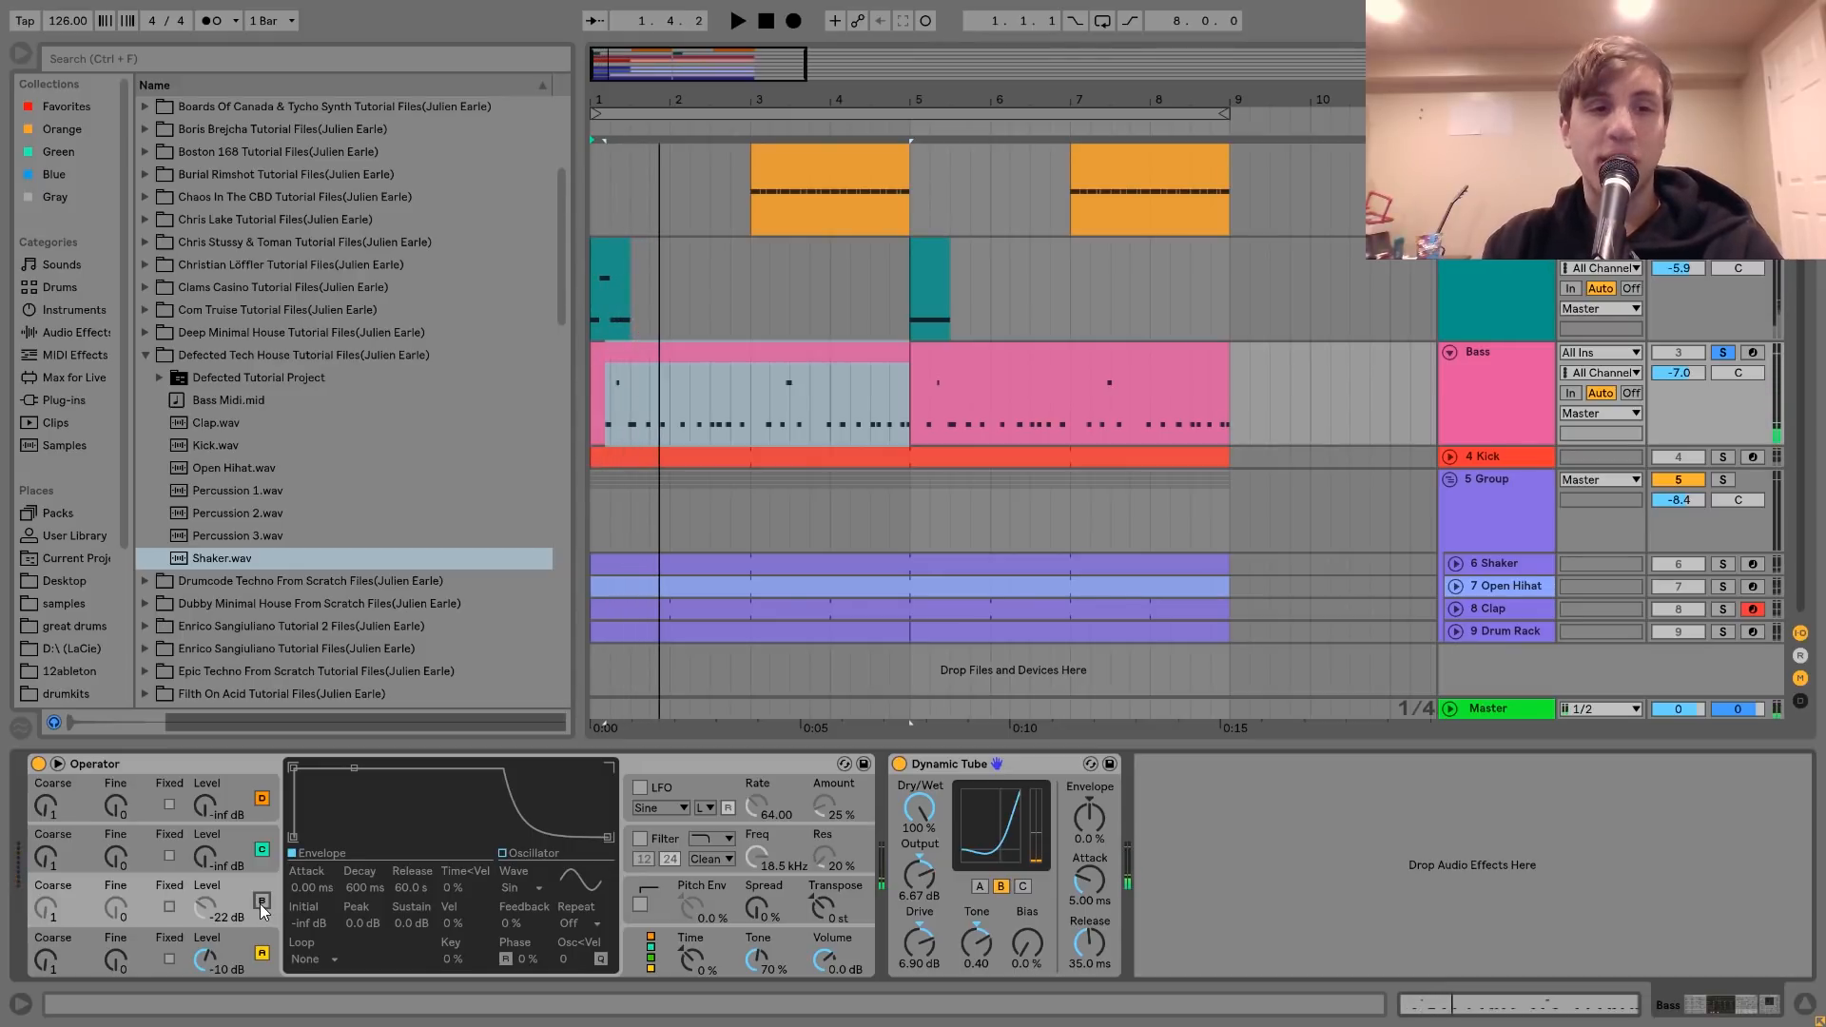
left_click(261, 901)
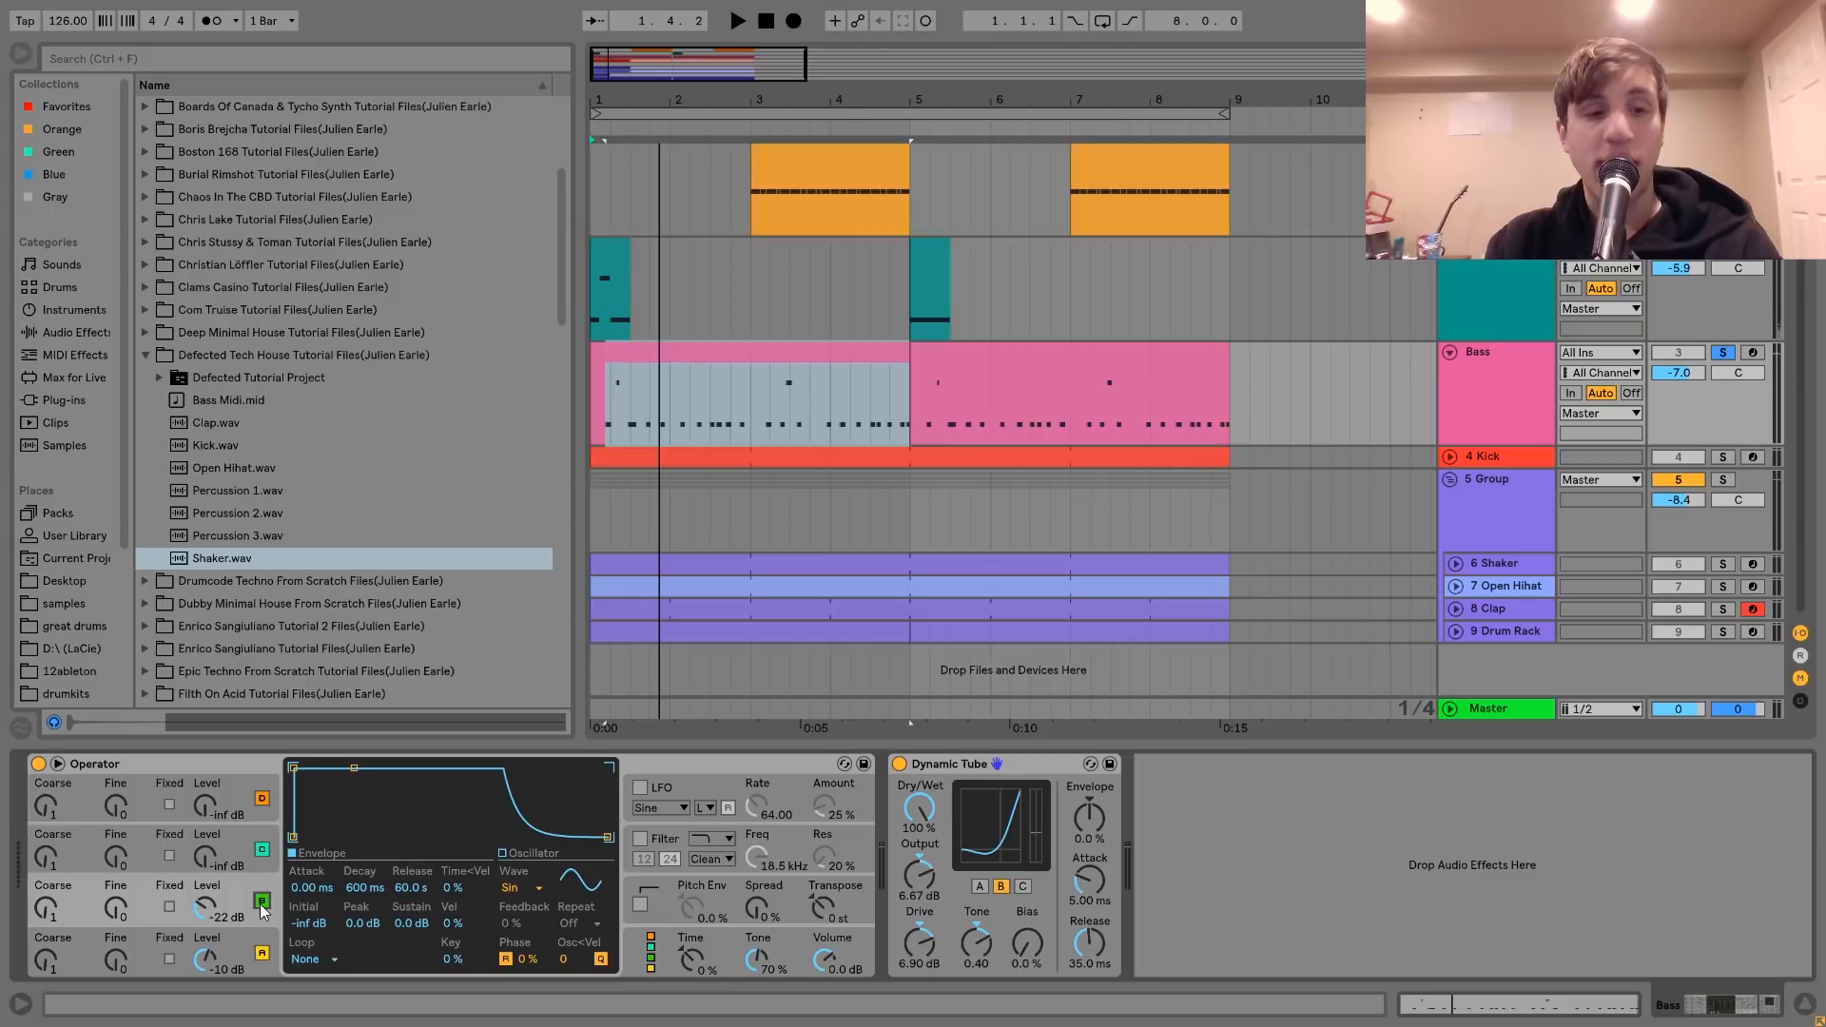
key("space")
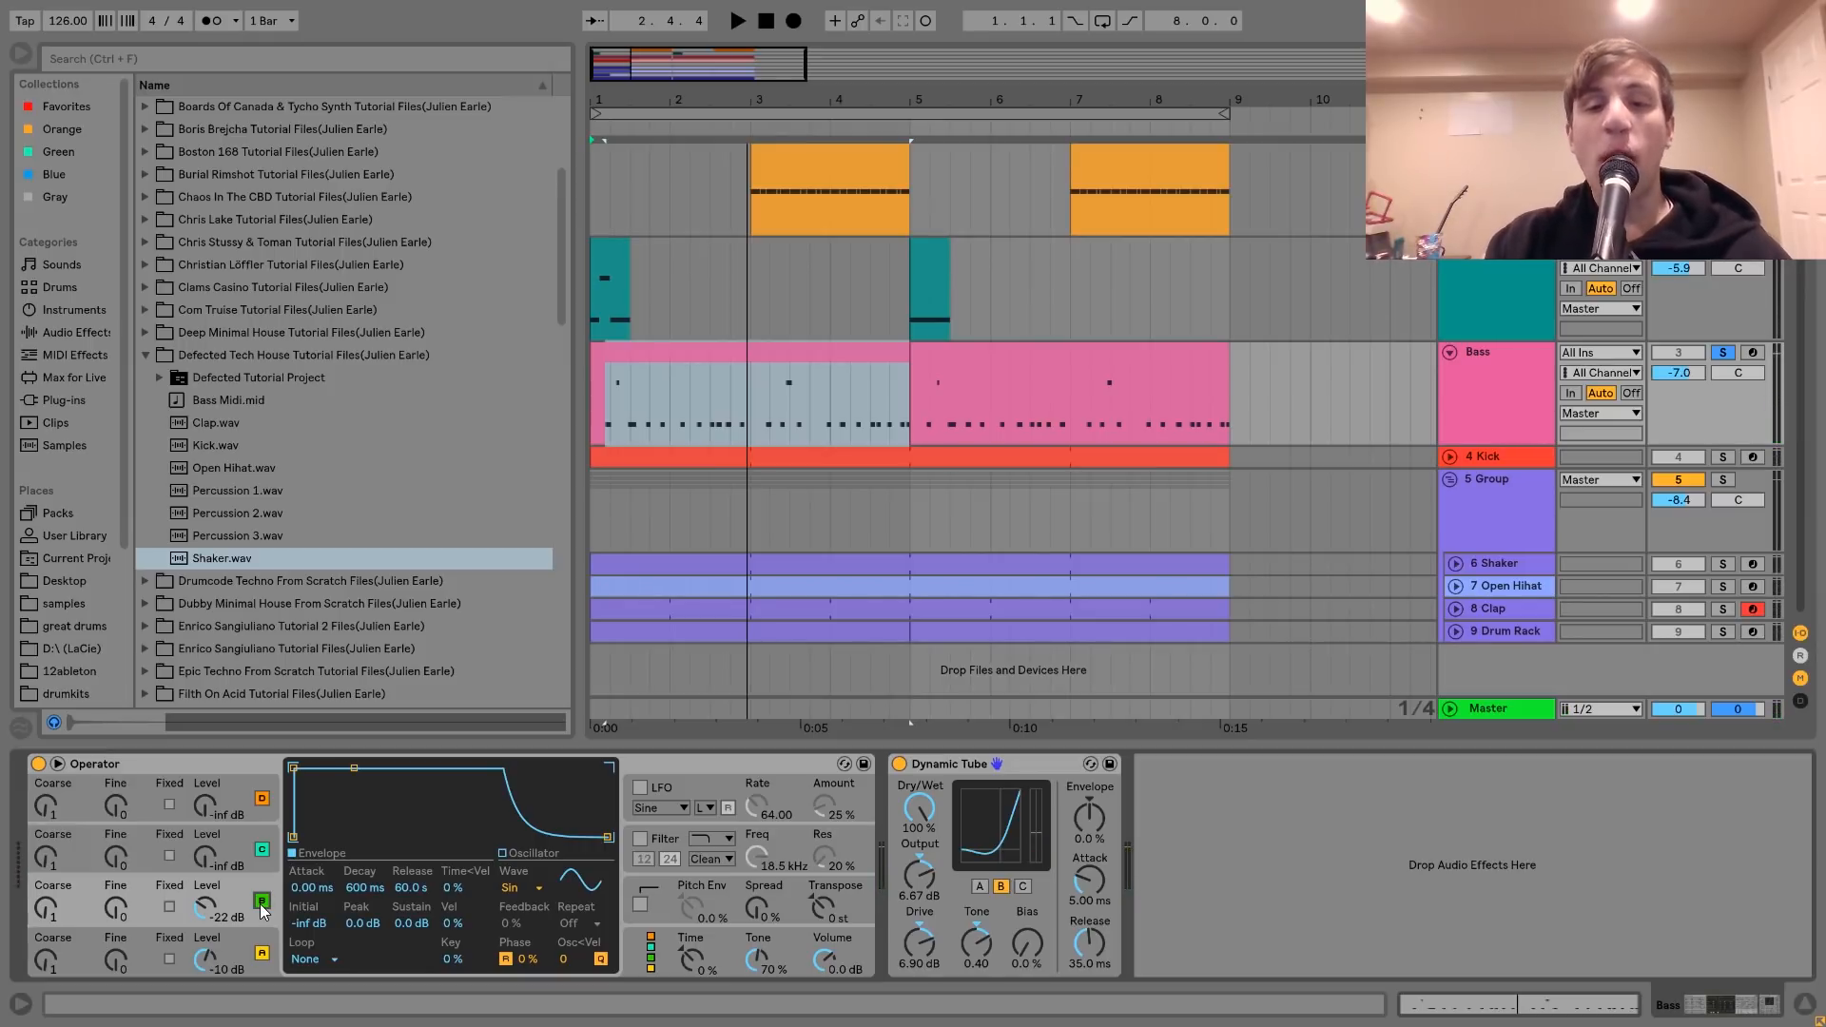
Play the soloed bass with Dynamic Tube bypassed and re-enable the device during playback
left_click(895, 763)
key("space")
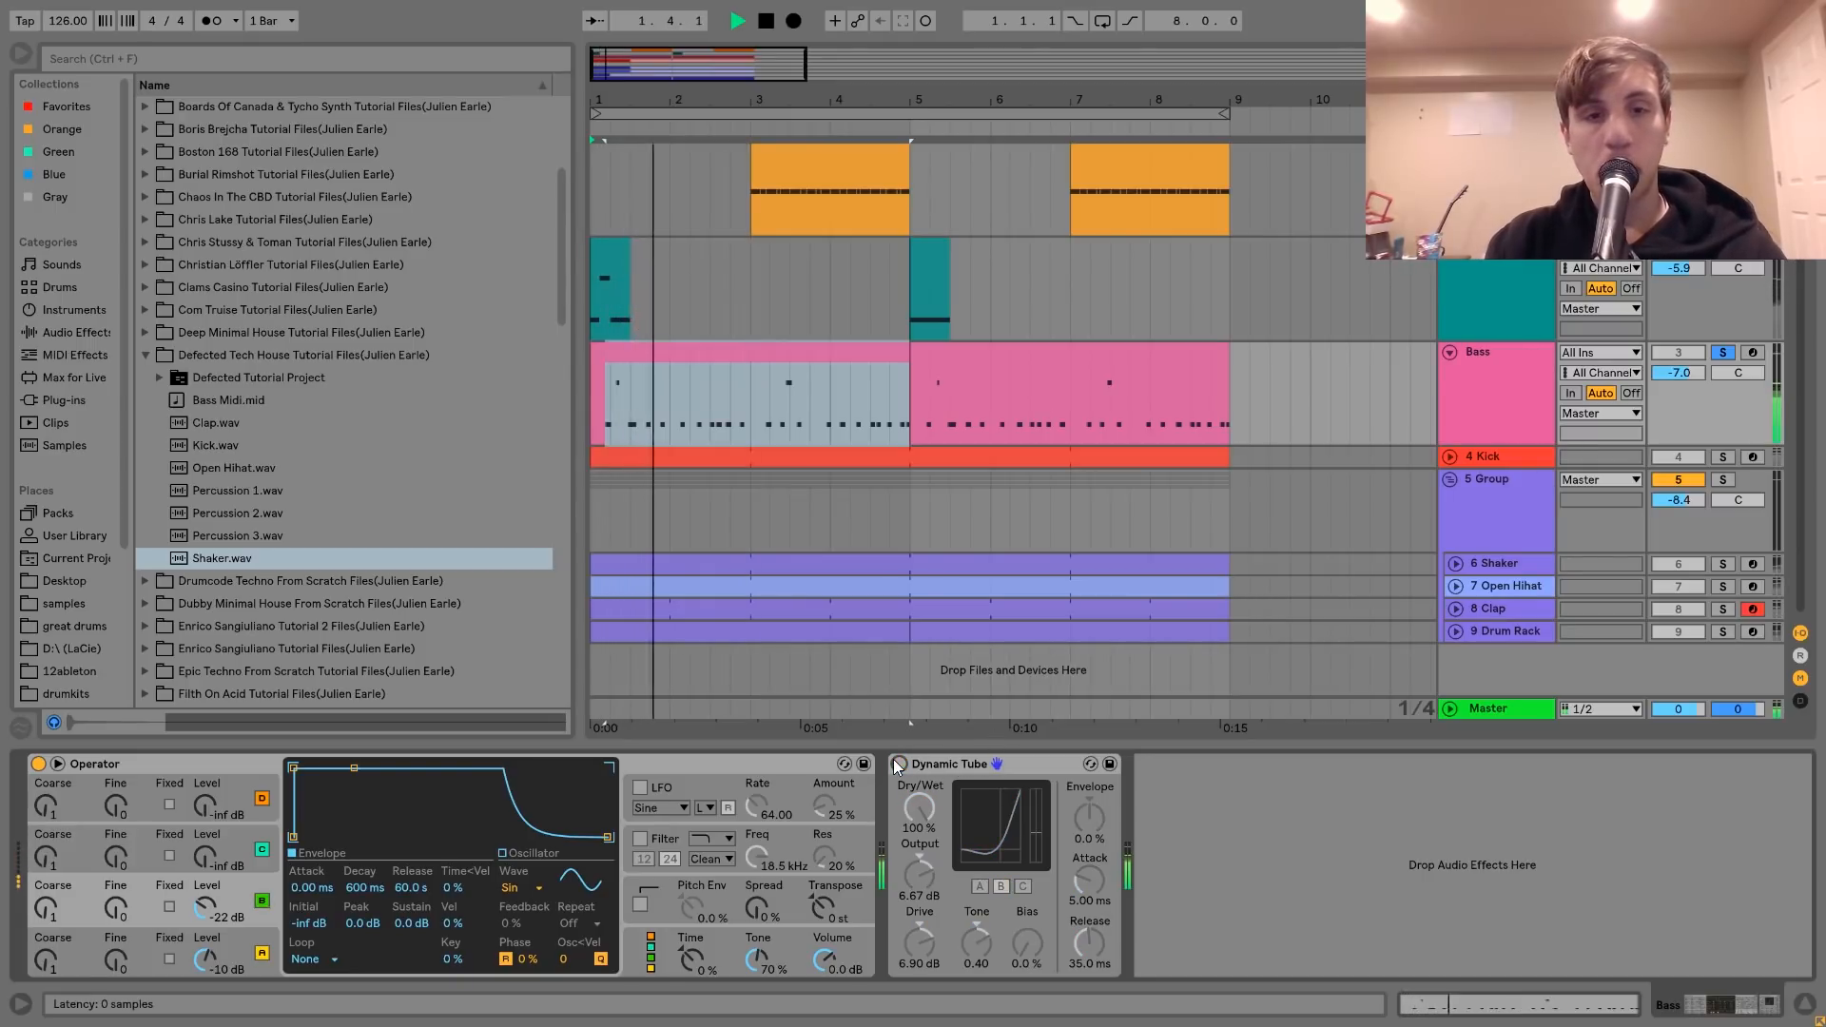
left_click(897, 763)
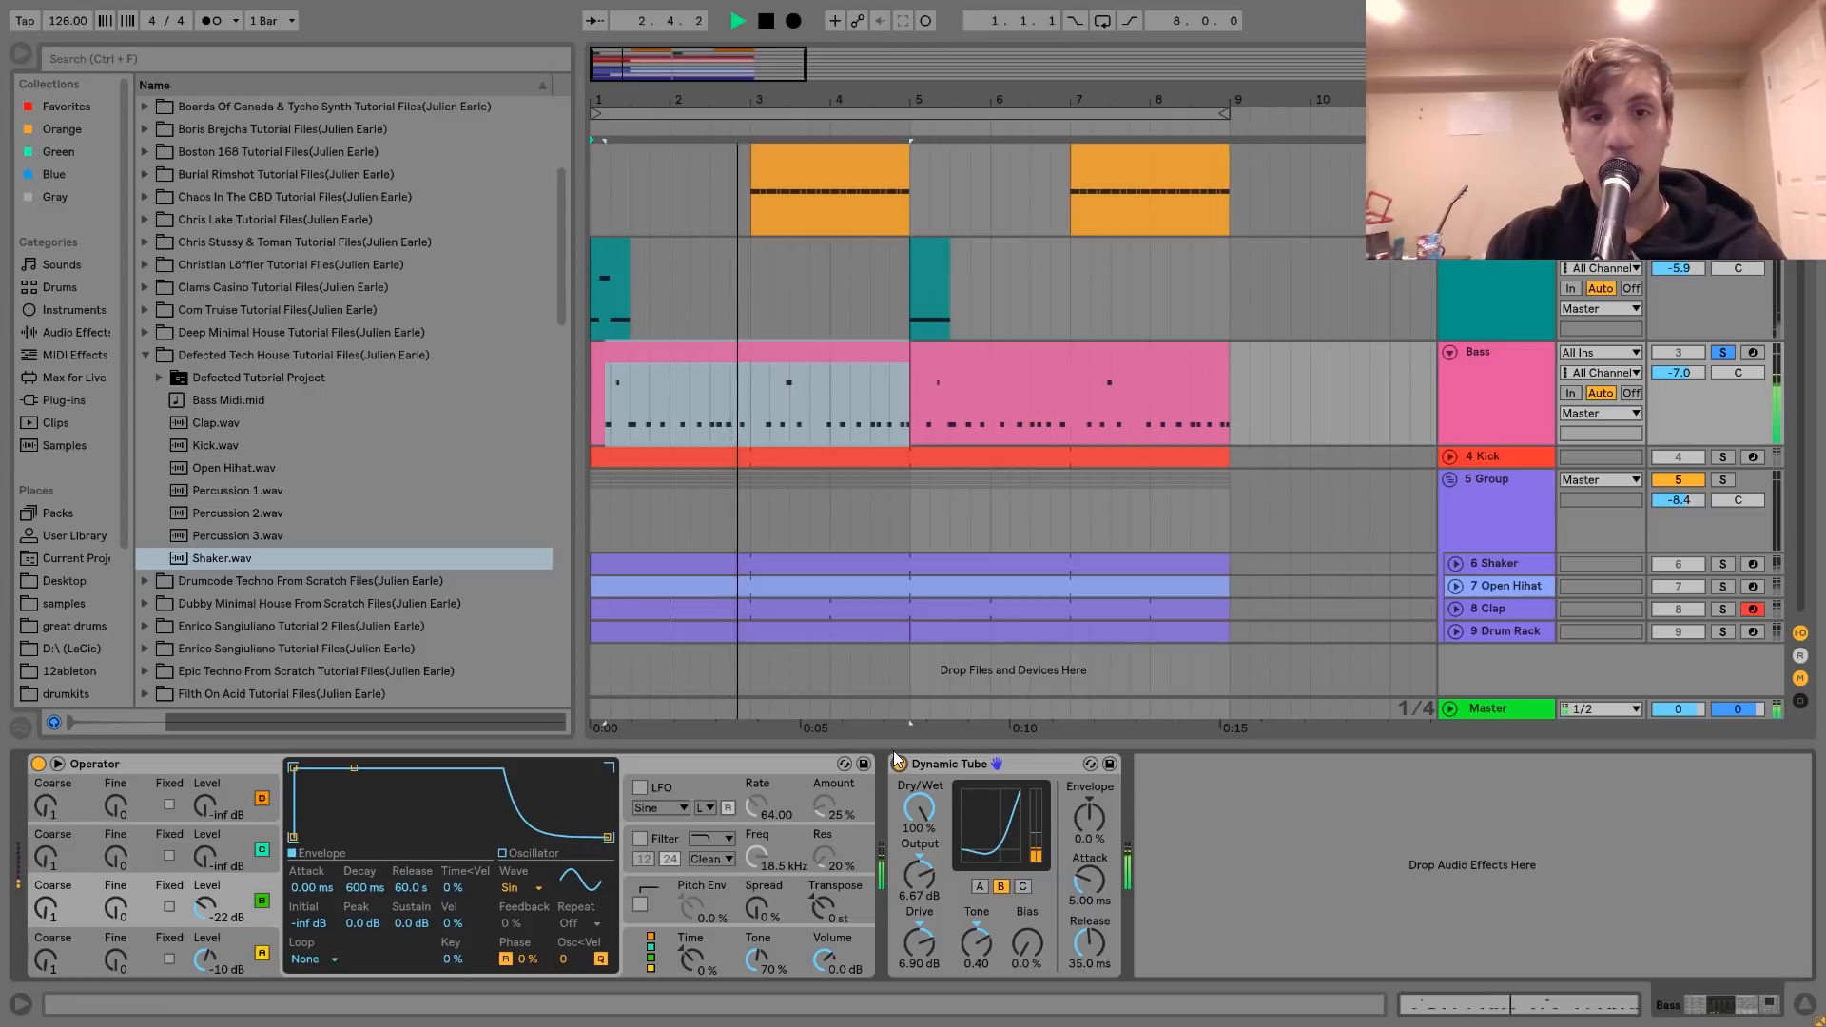
key("space")
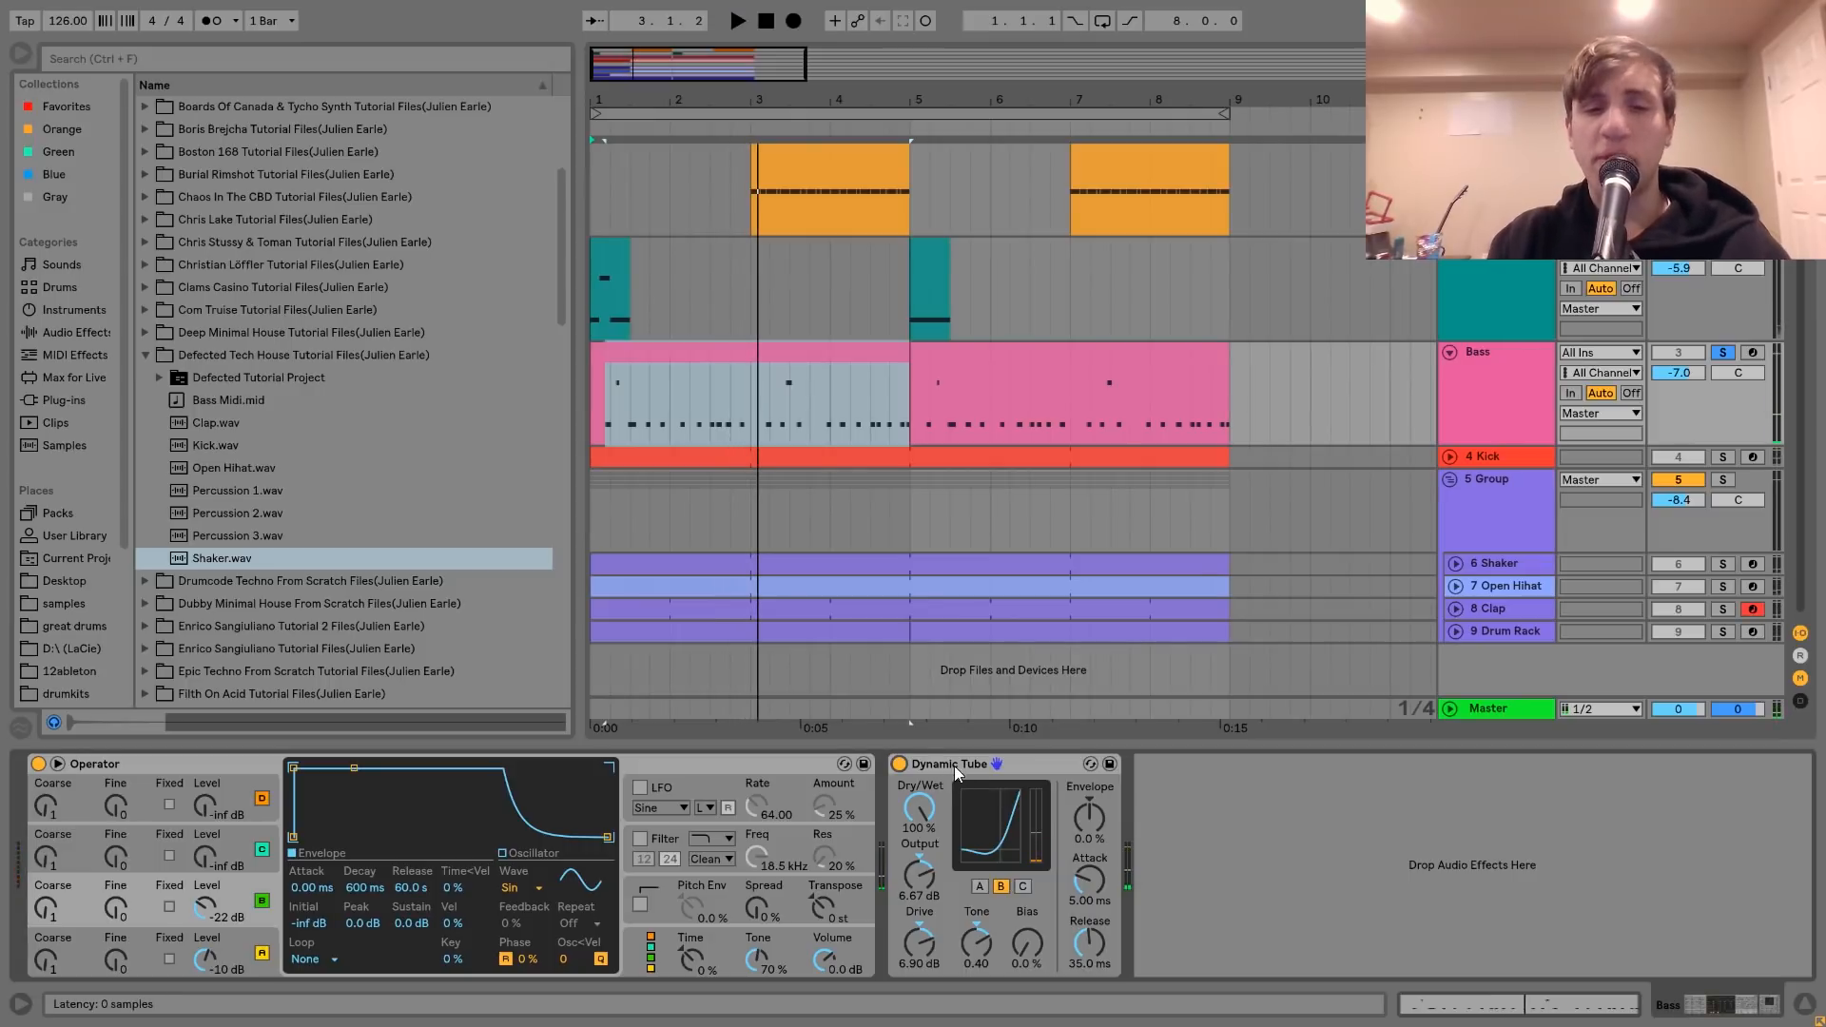
Unsolo the Bass track and compare the full mix with Dynamic Tube off and on, leaving the device enabled
key("space")
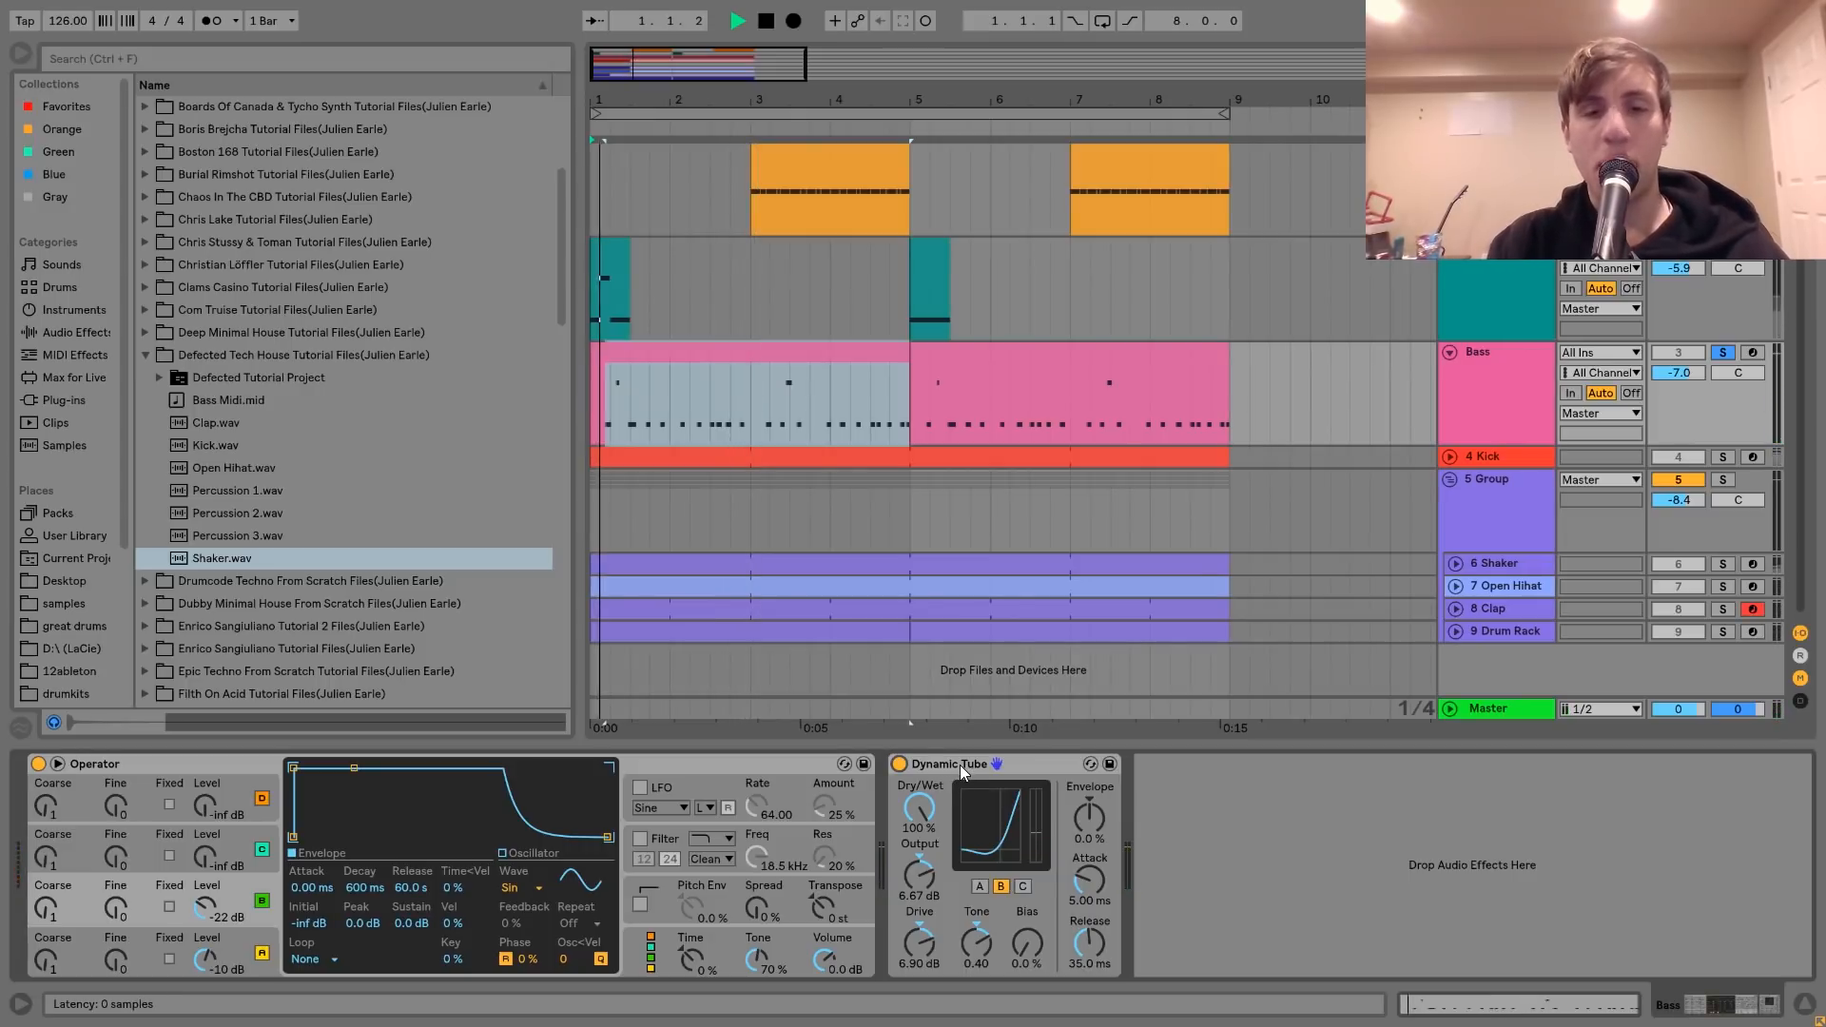
left_click(898, 763)
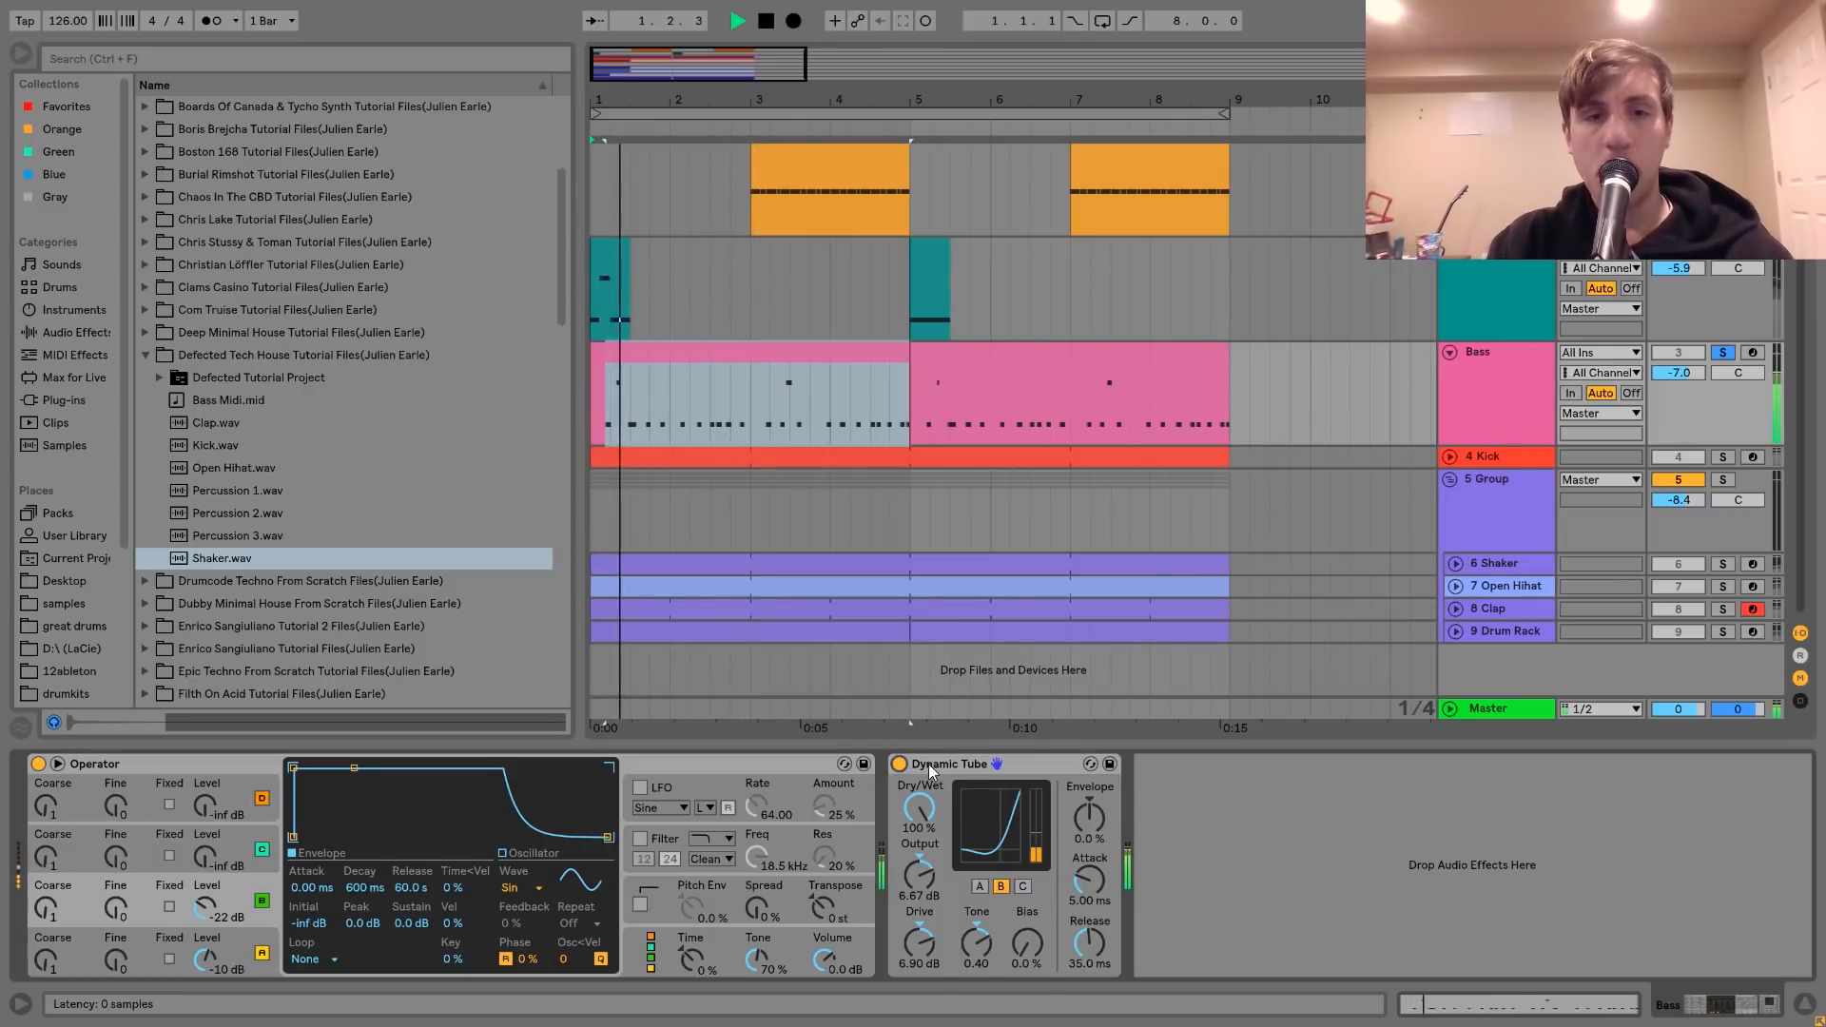
left_click(1723, 352)
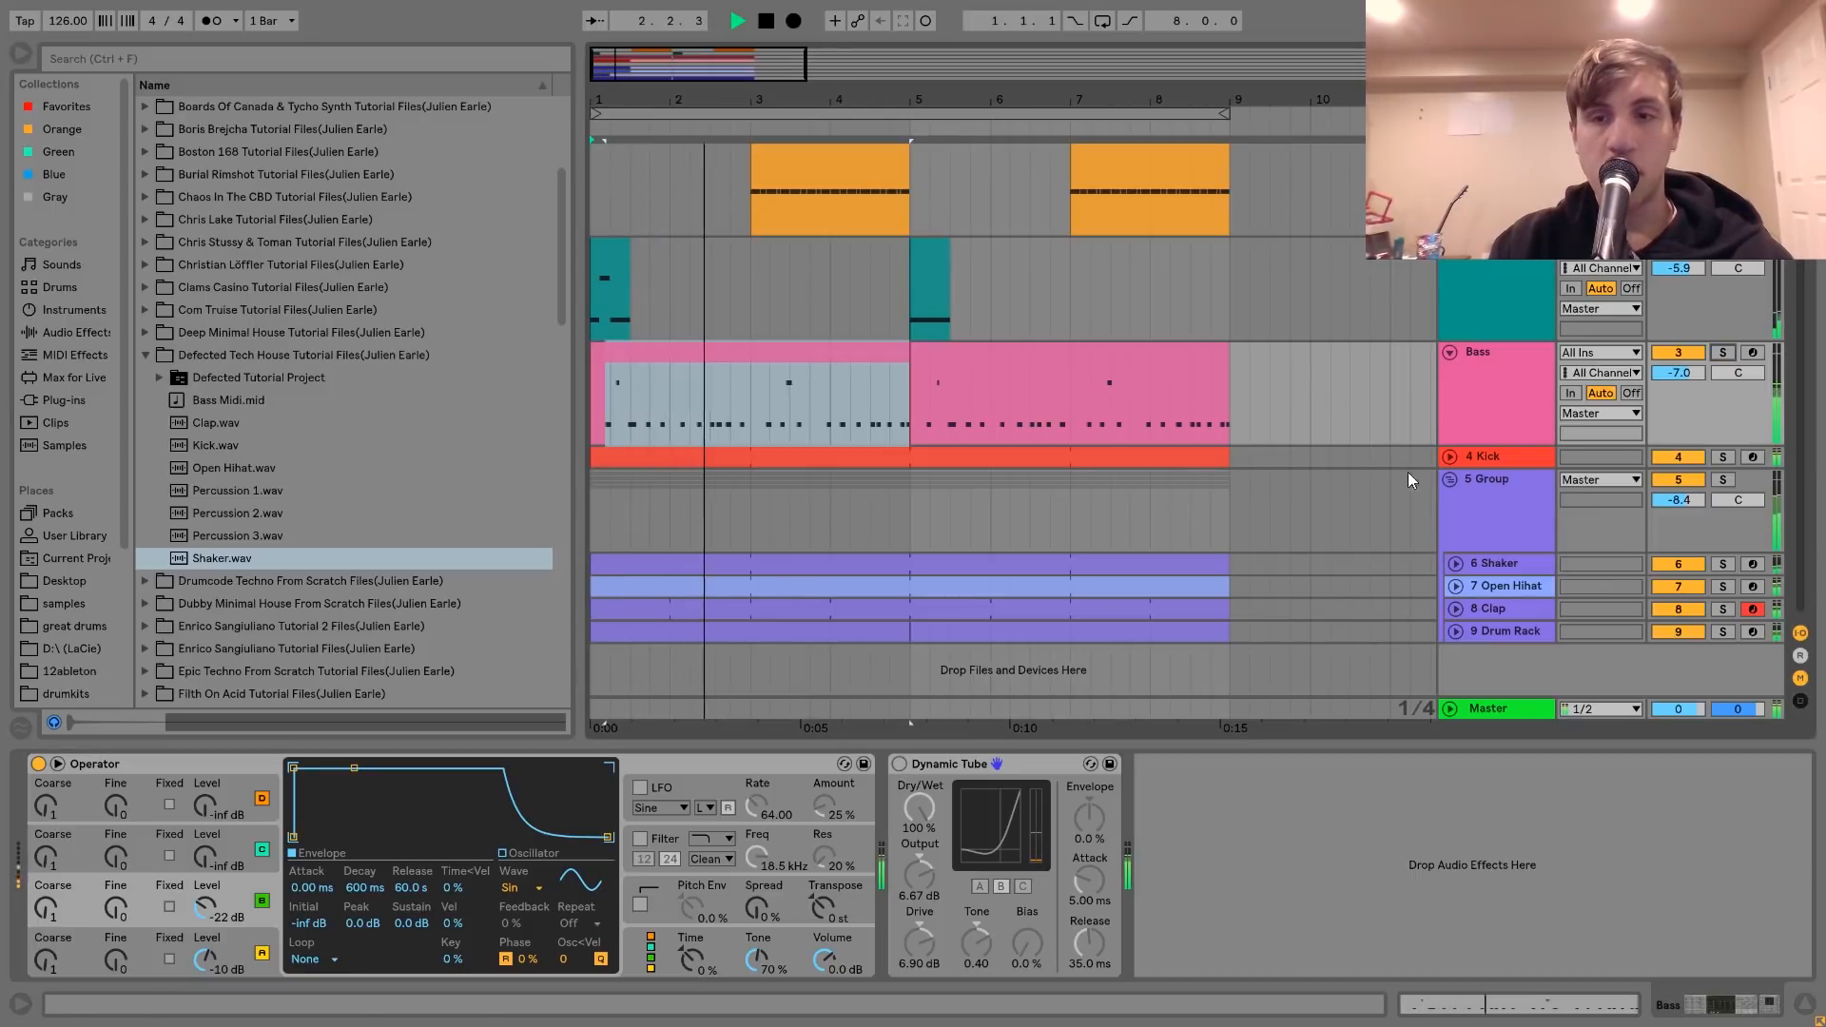
key("space")
left_click(898, 763)
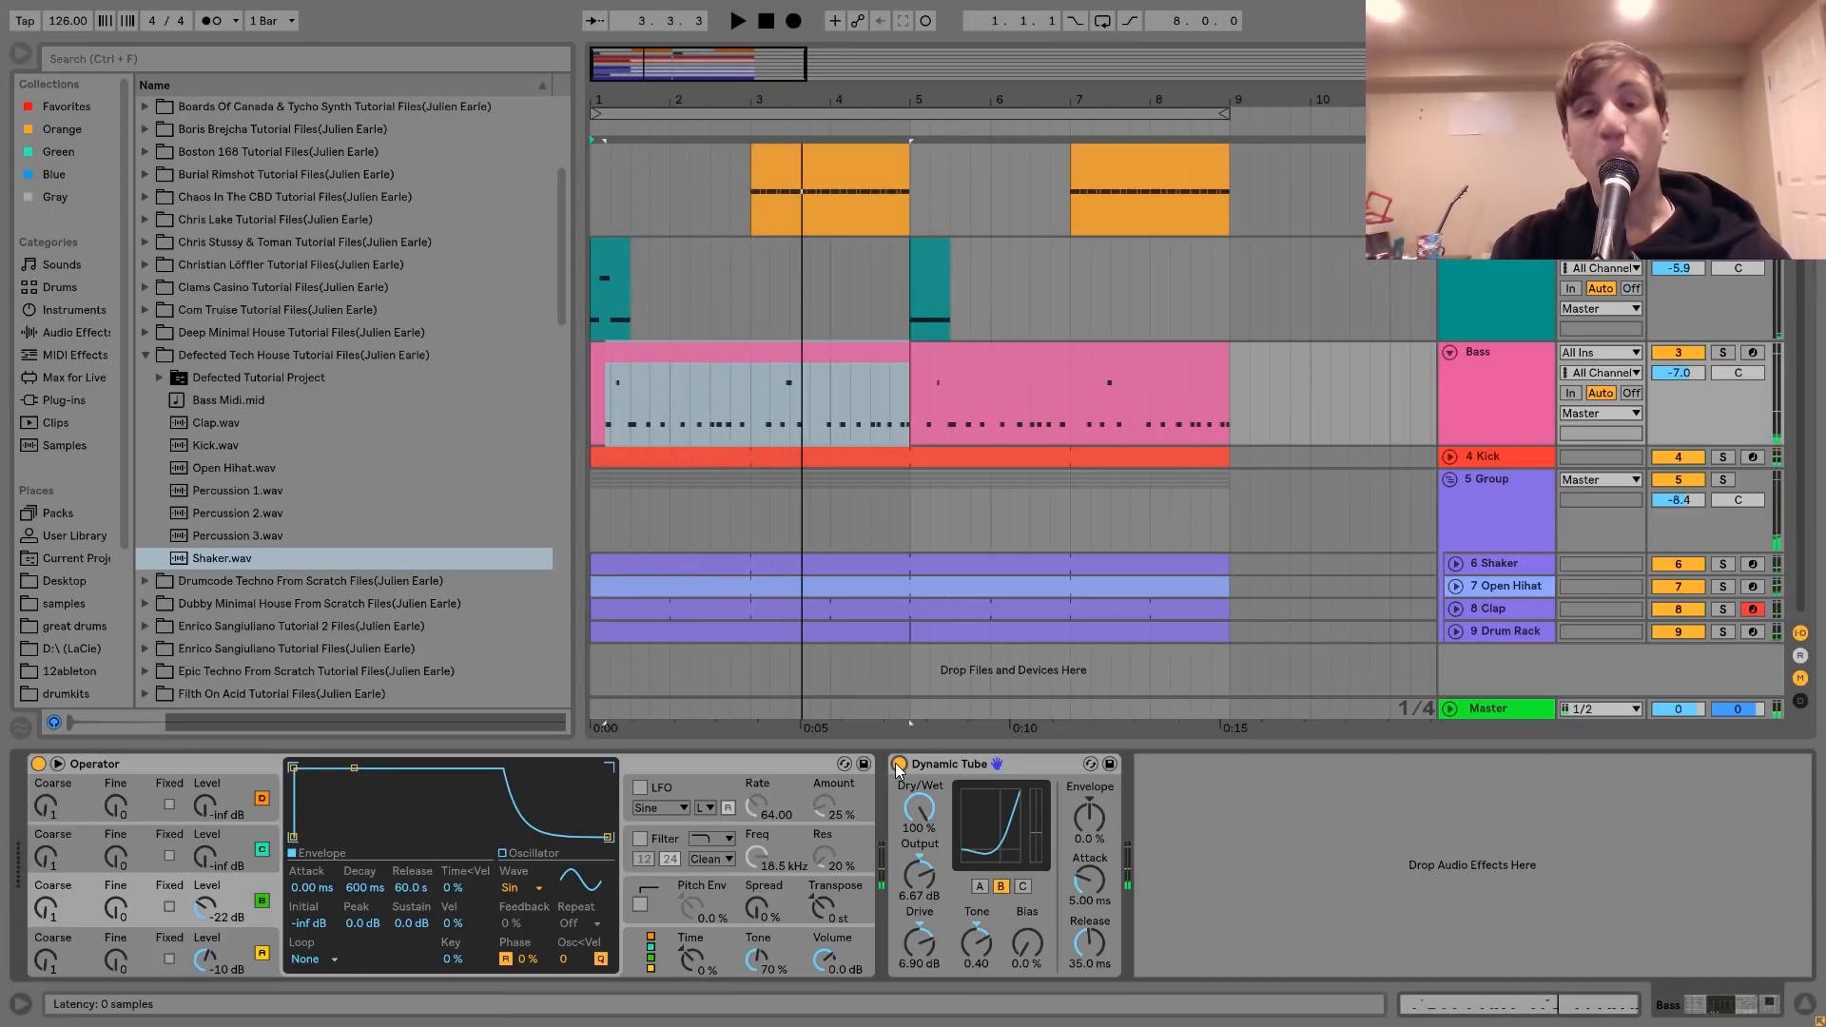
key("space")
left_click(1543, 377)
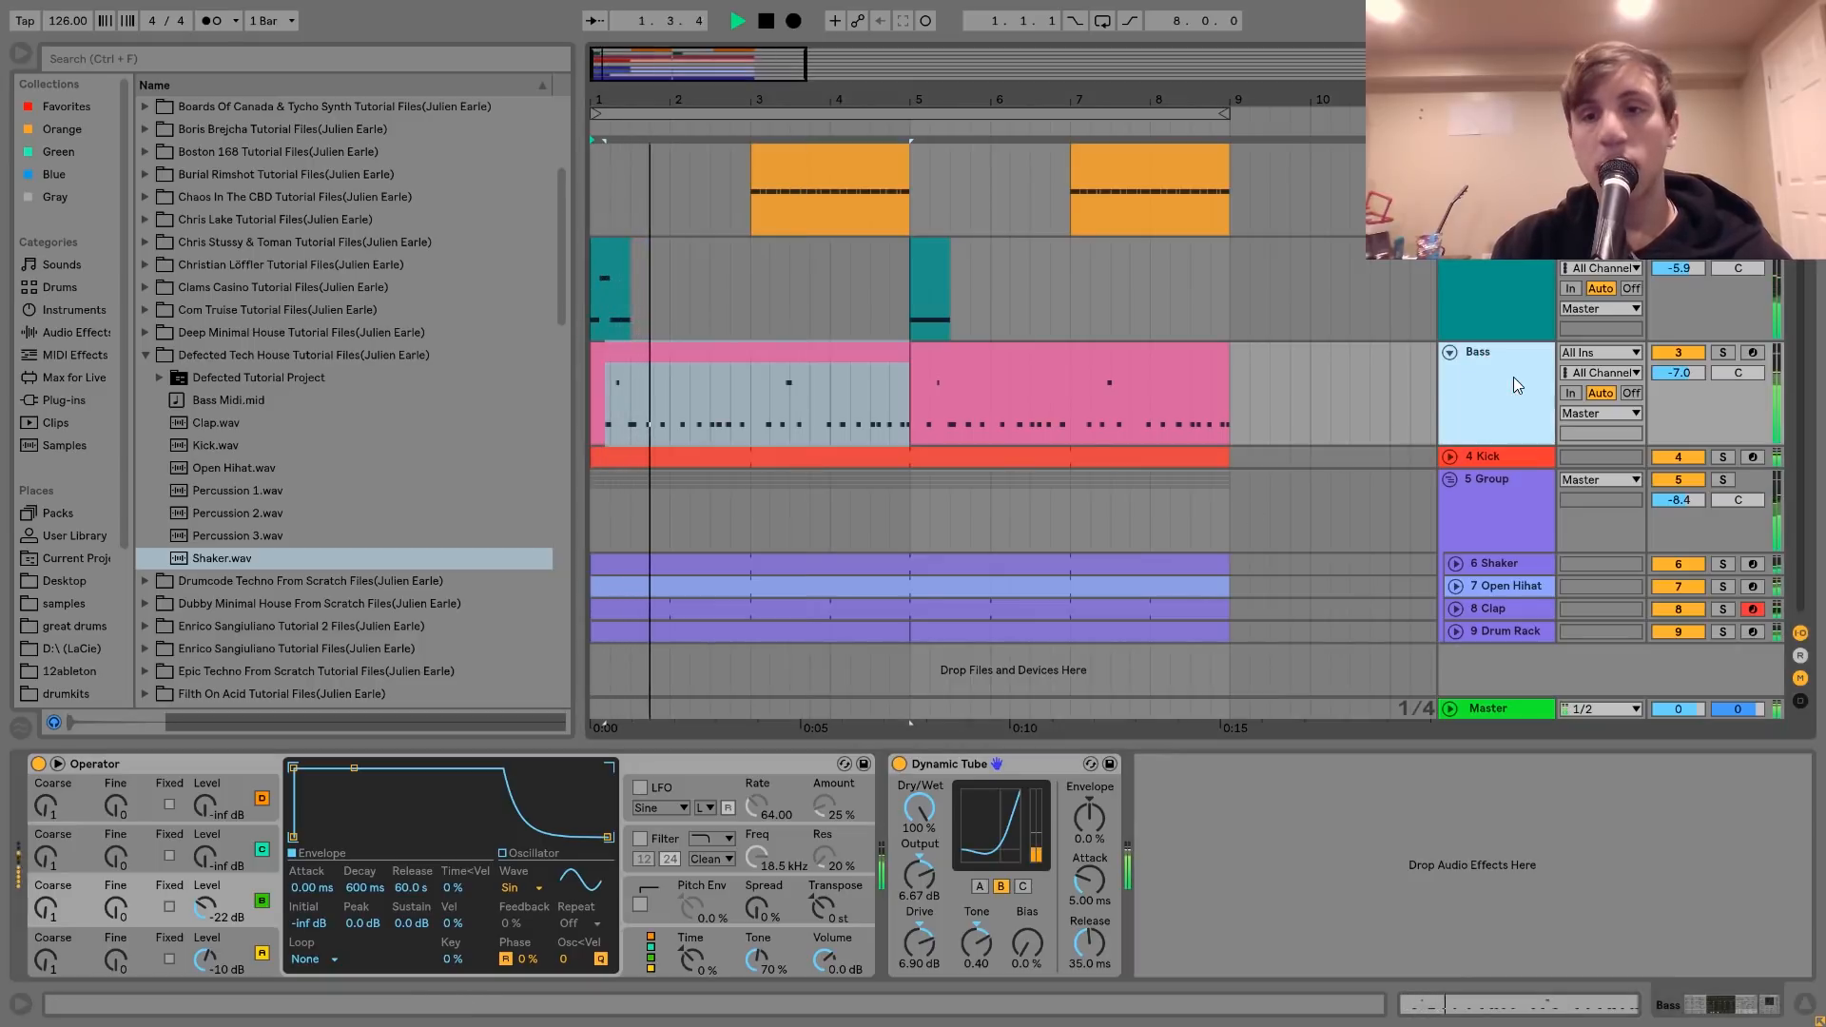
key("space")
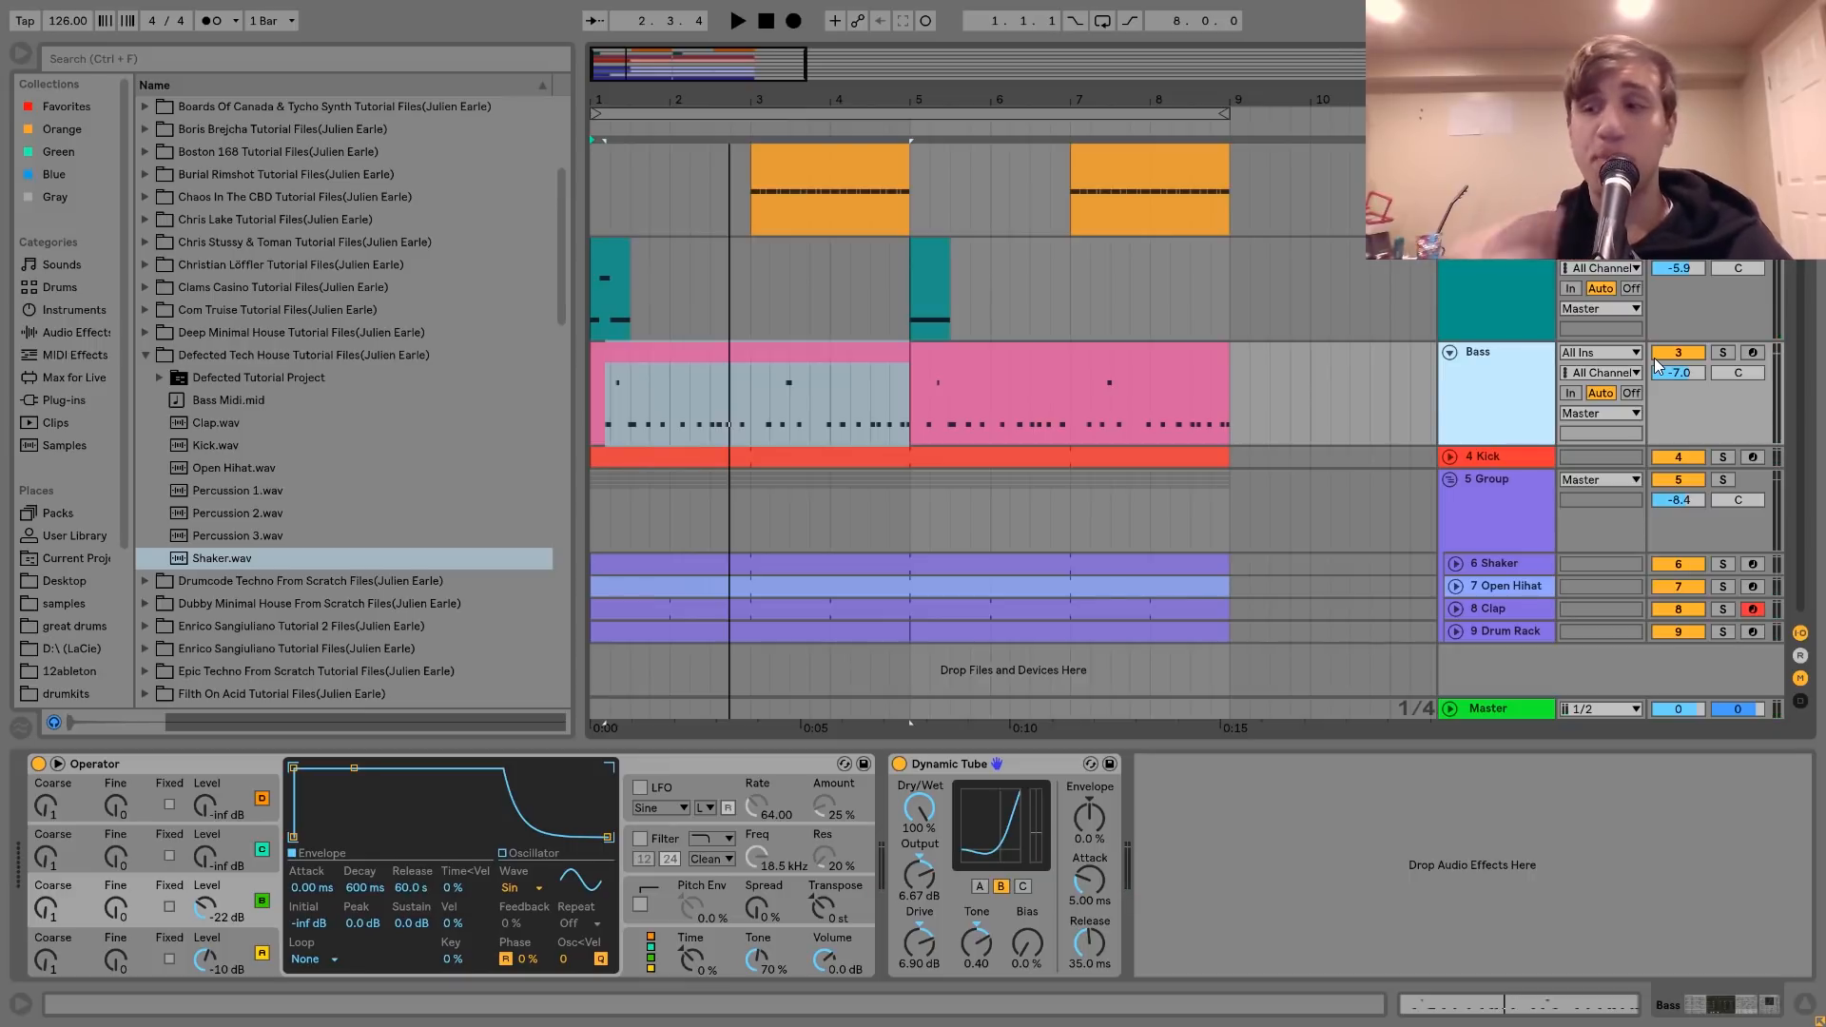
Unfold and solo the Kick track, and play it to check its pitch in the Tuner
left_click(1493, 457)
left_click(1448, 457)
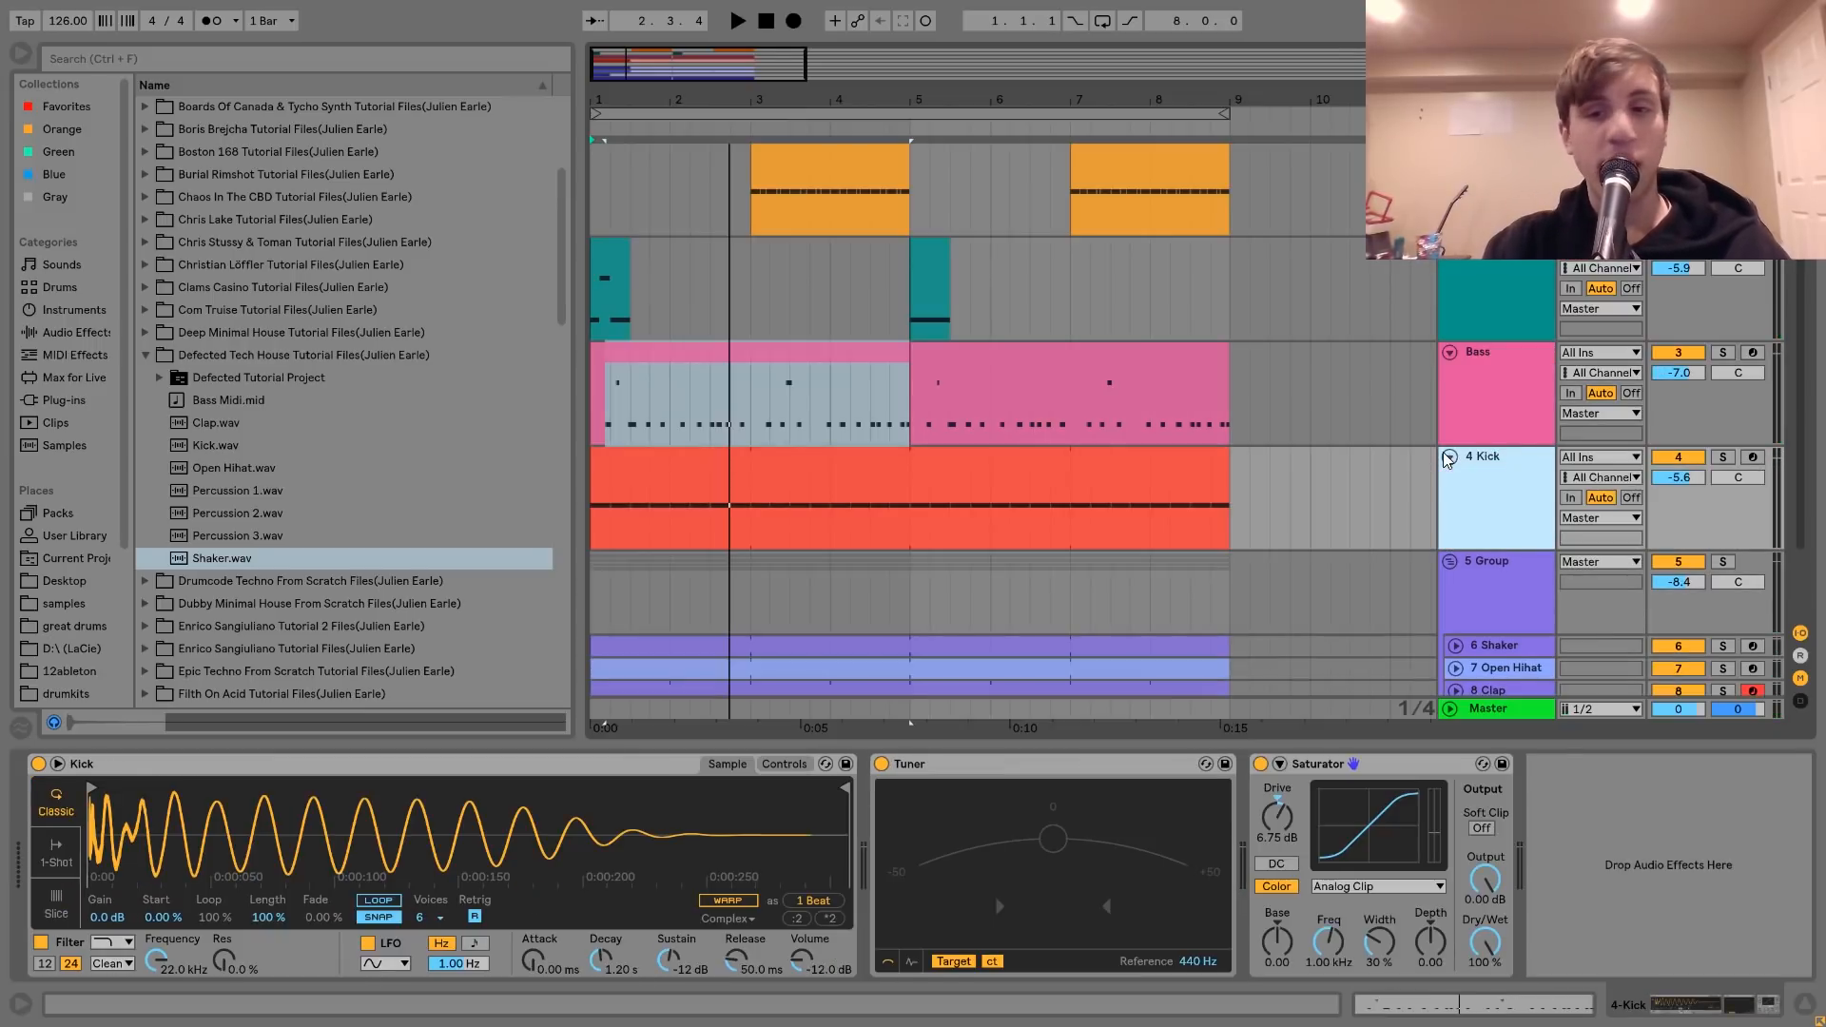
left_click(1722, 457)
key("space")
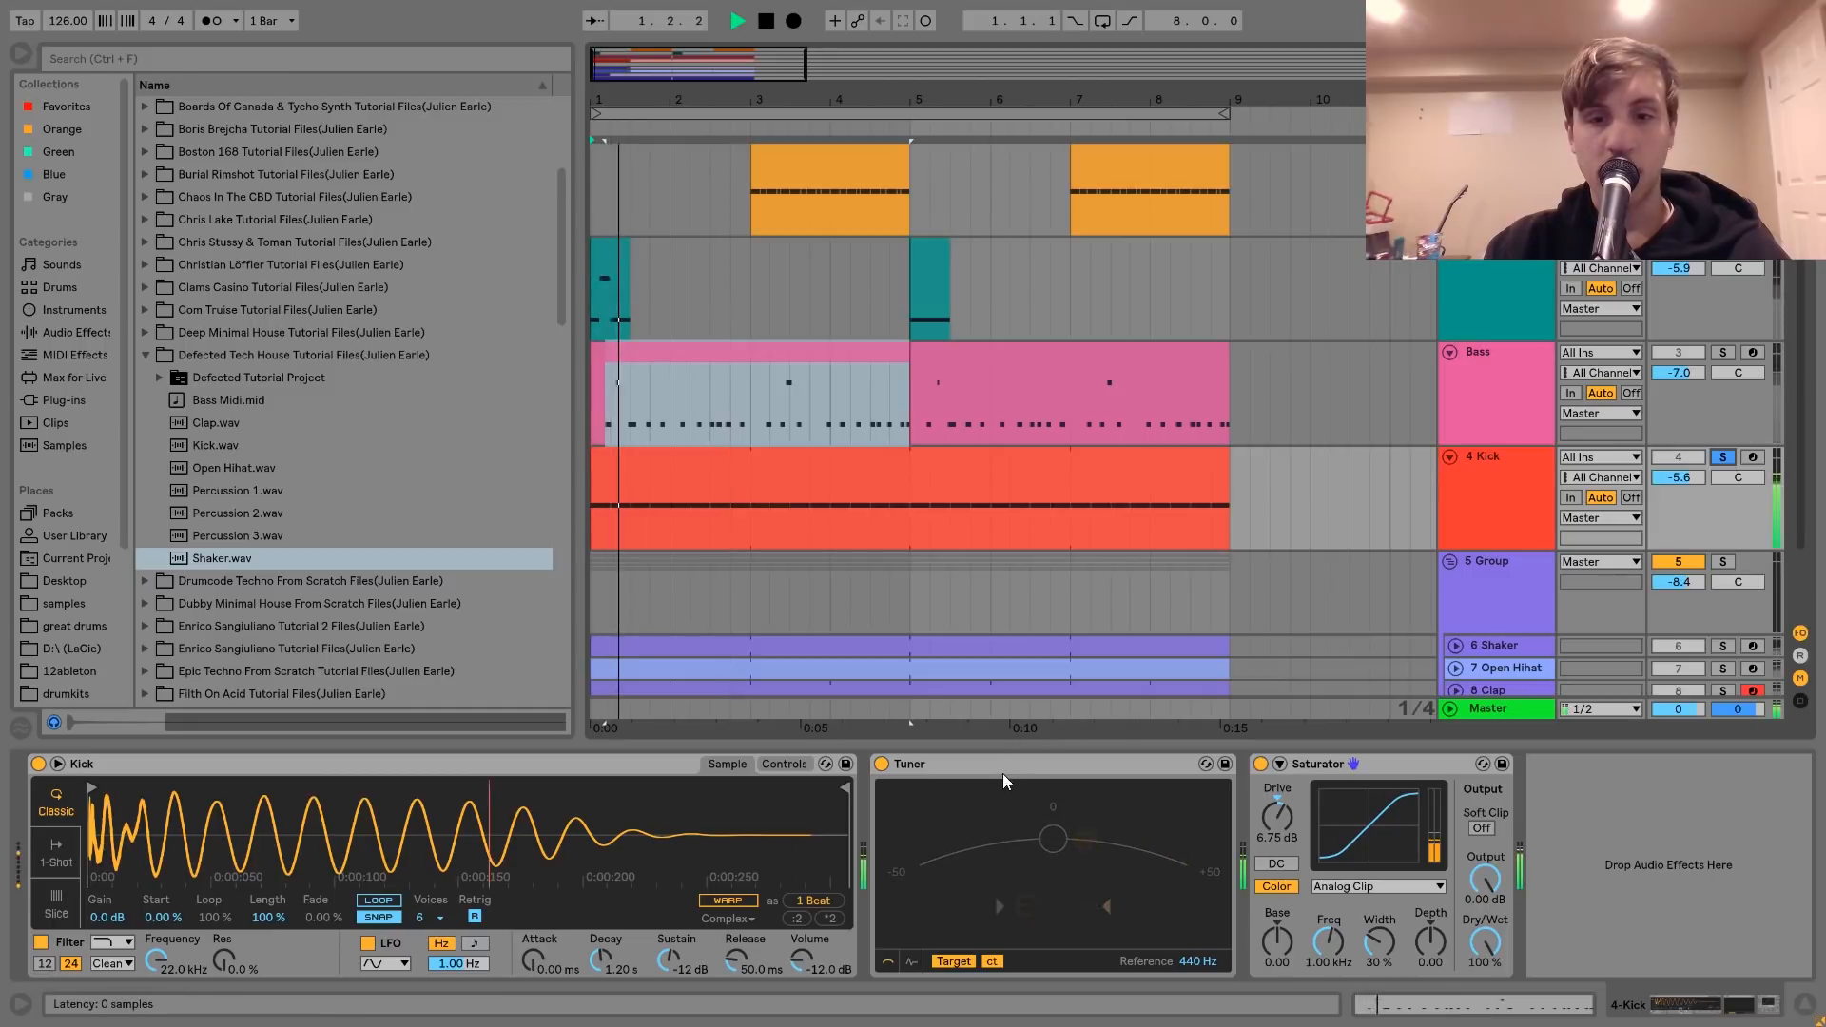
left_click(963, 767)
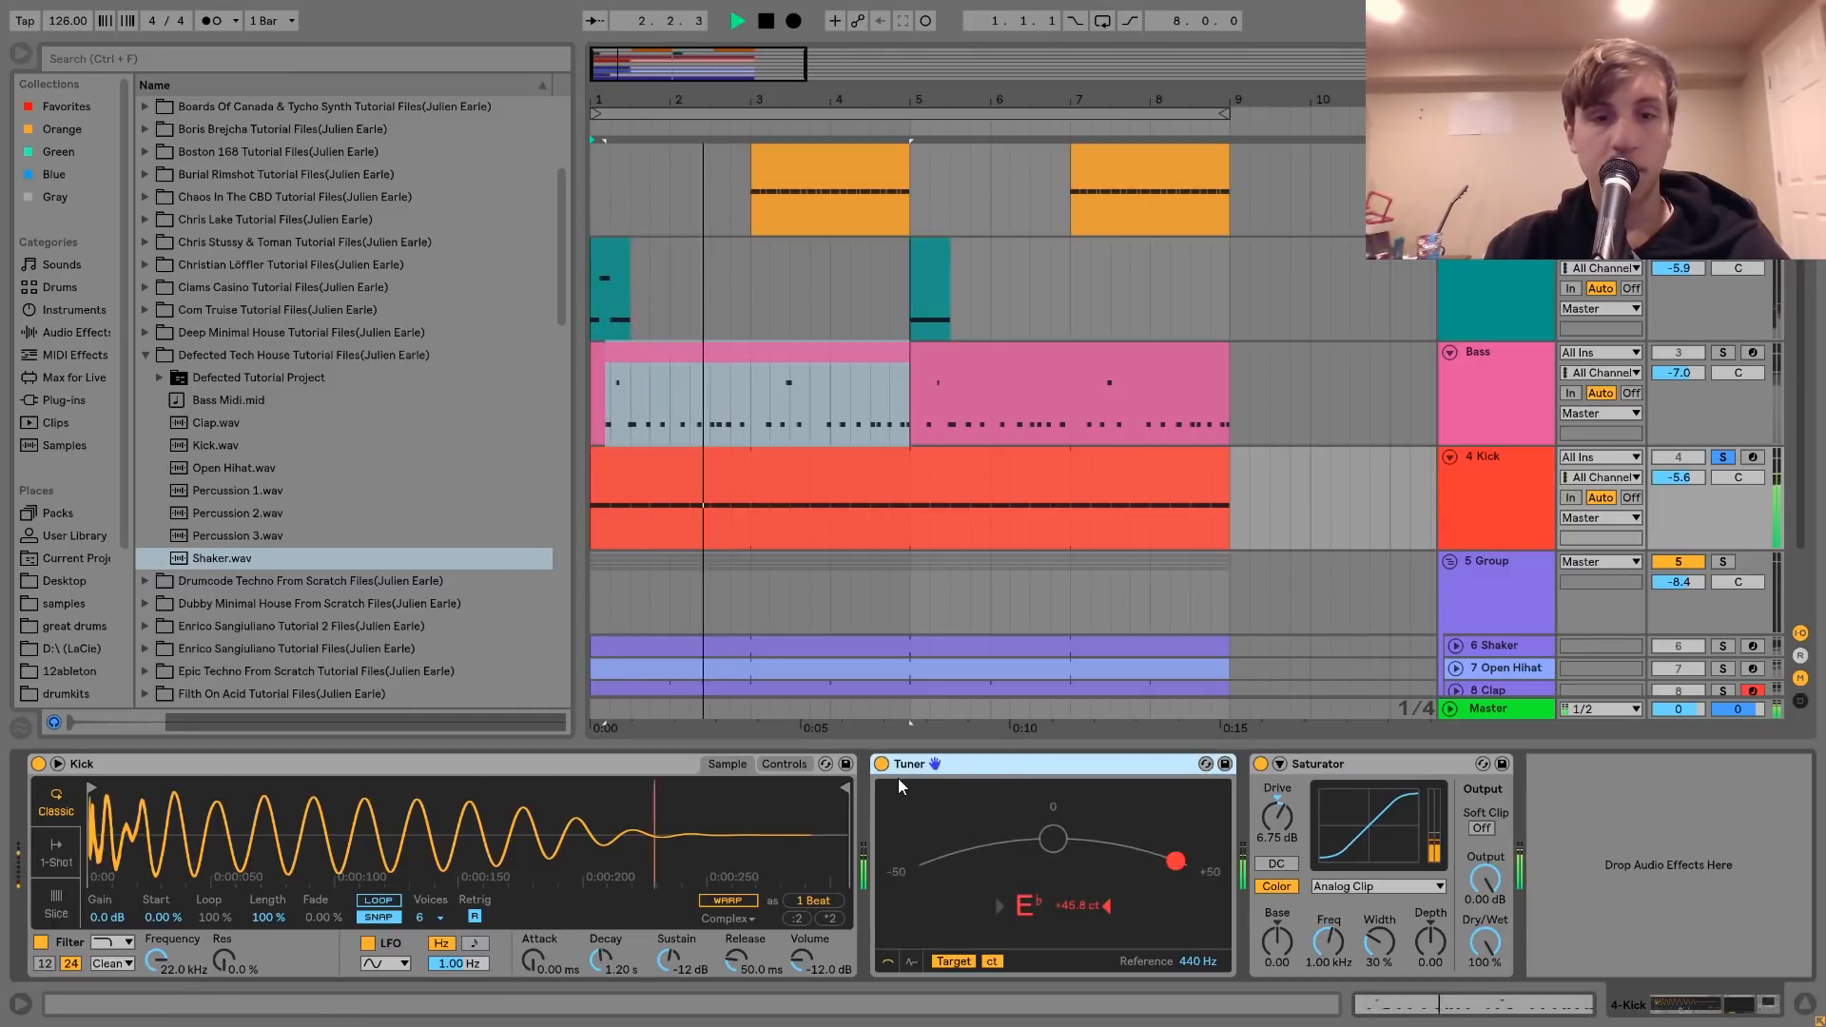
key("space")
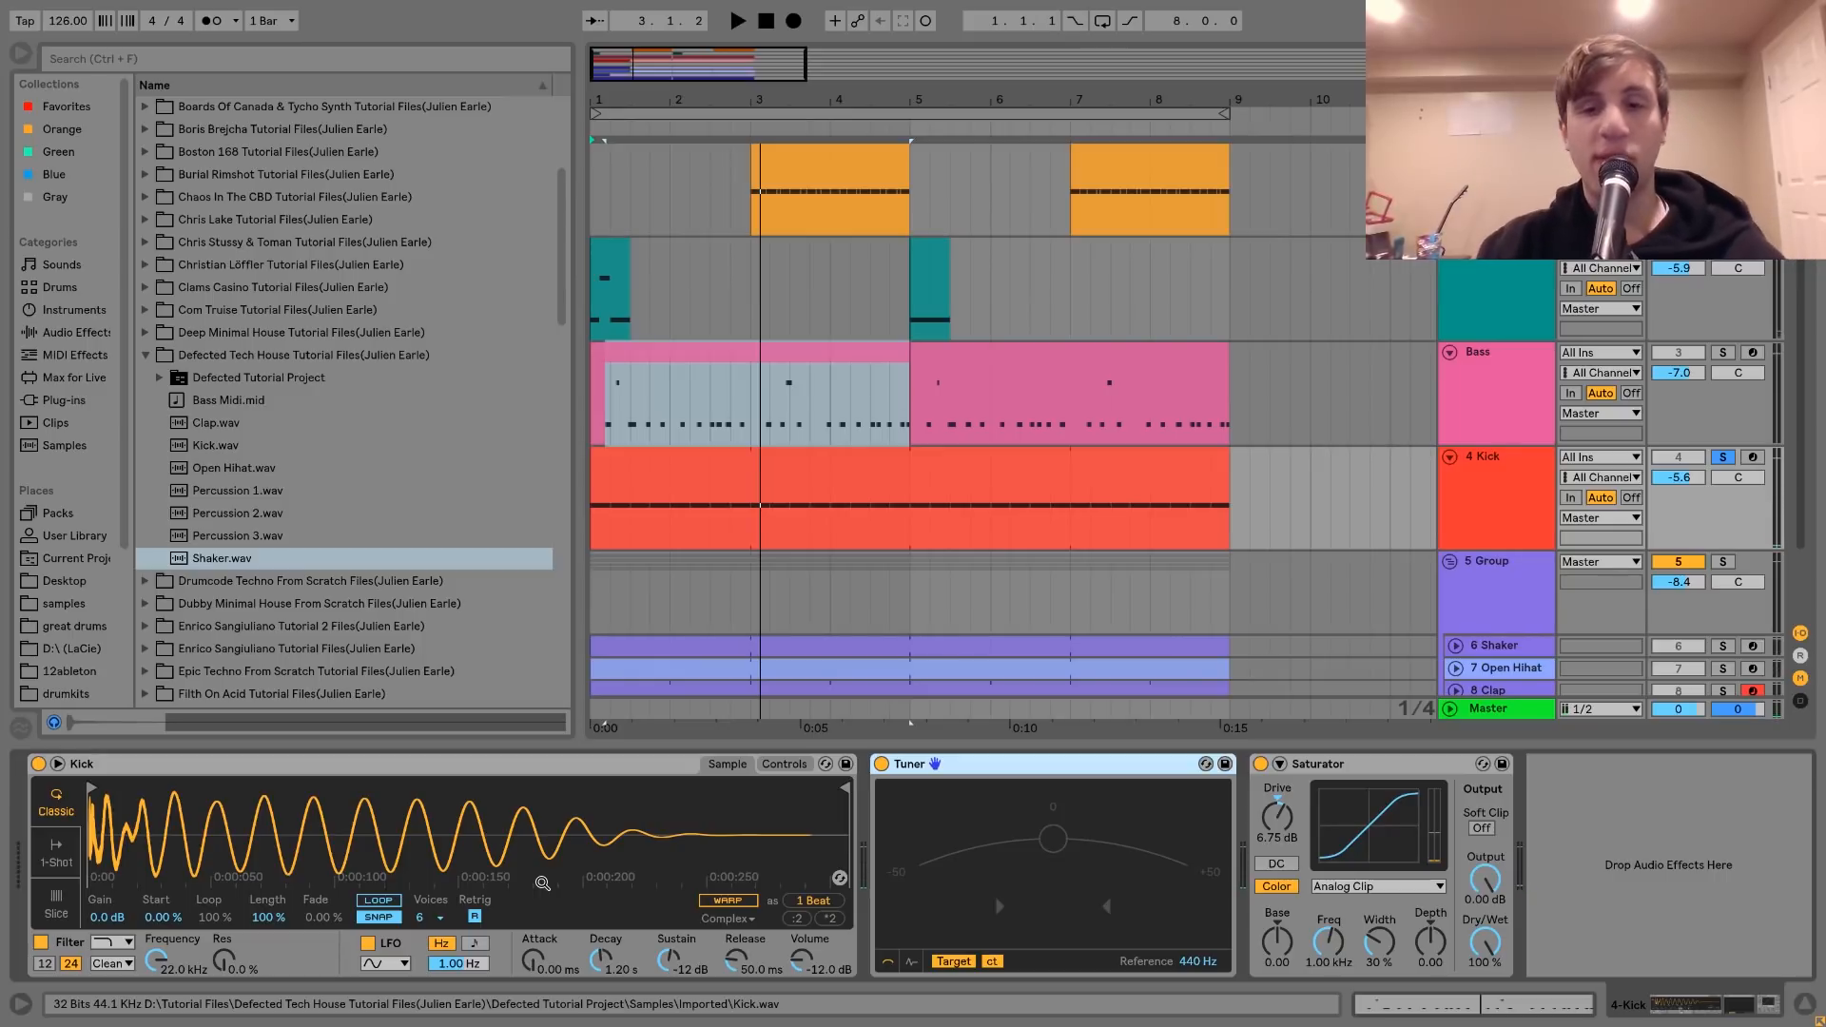
key("space")
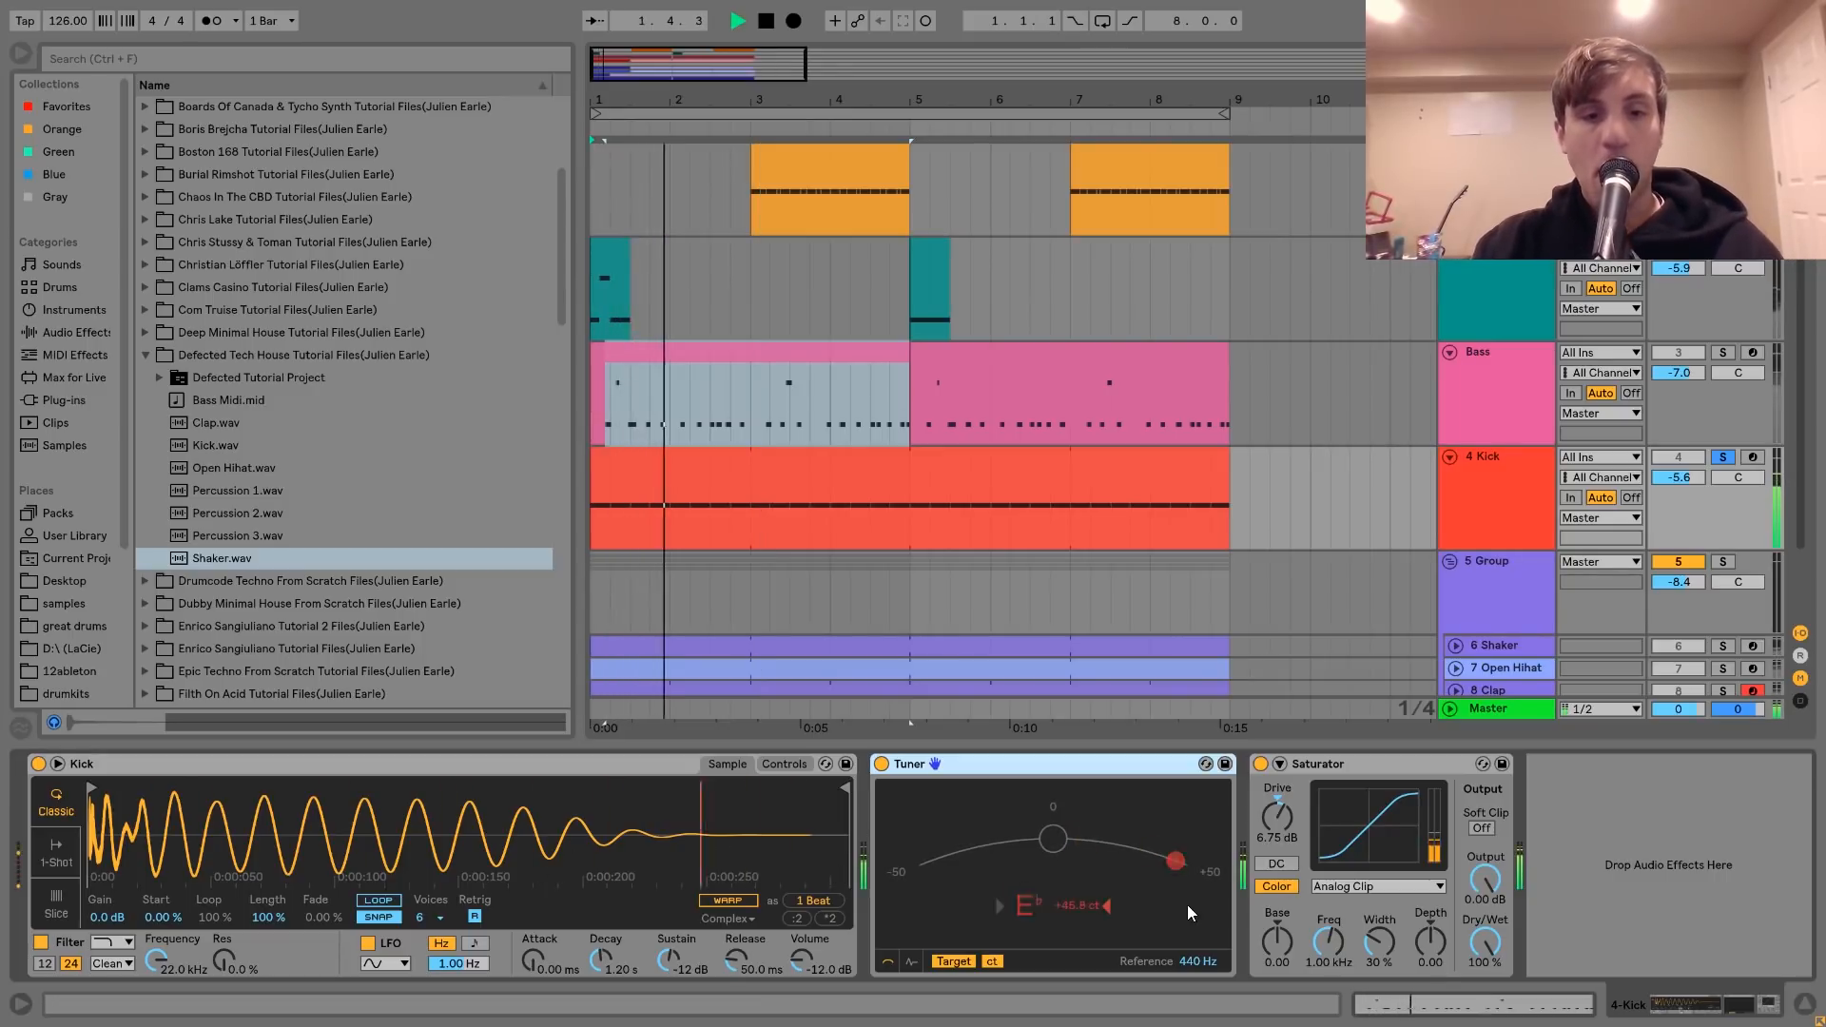
key("space")
Show the Kick sampler's controls and compare the soloed kick with sustain at 0 dB and at -12 dB, leaving it at -12 dB
left_click(774, 762)
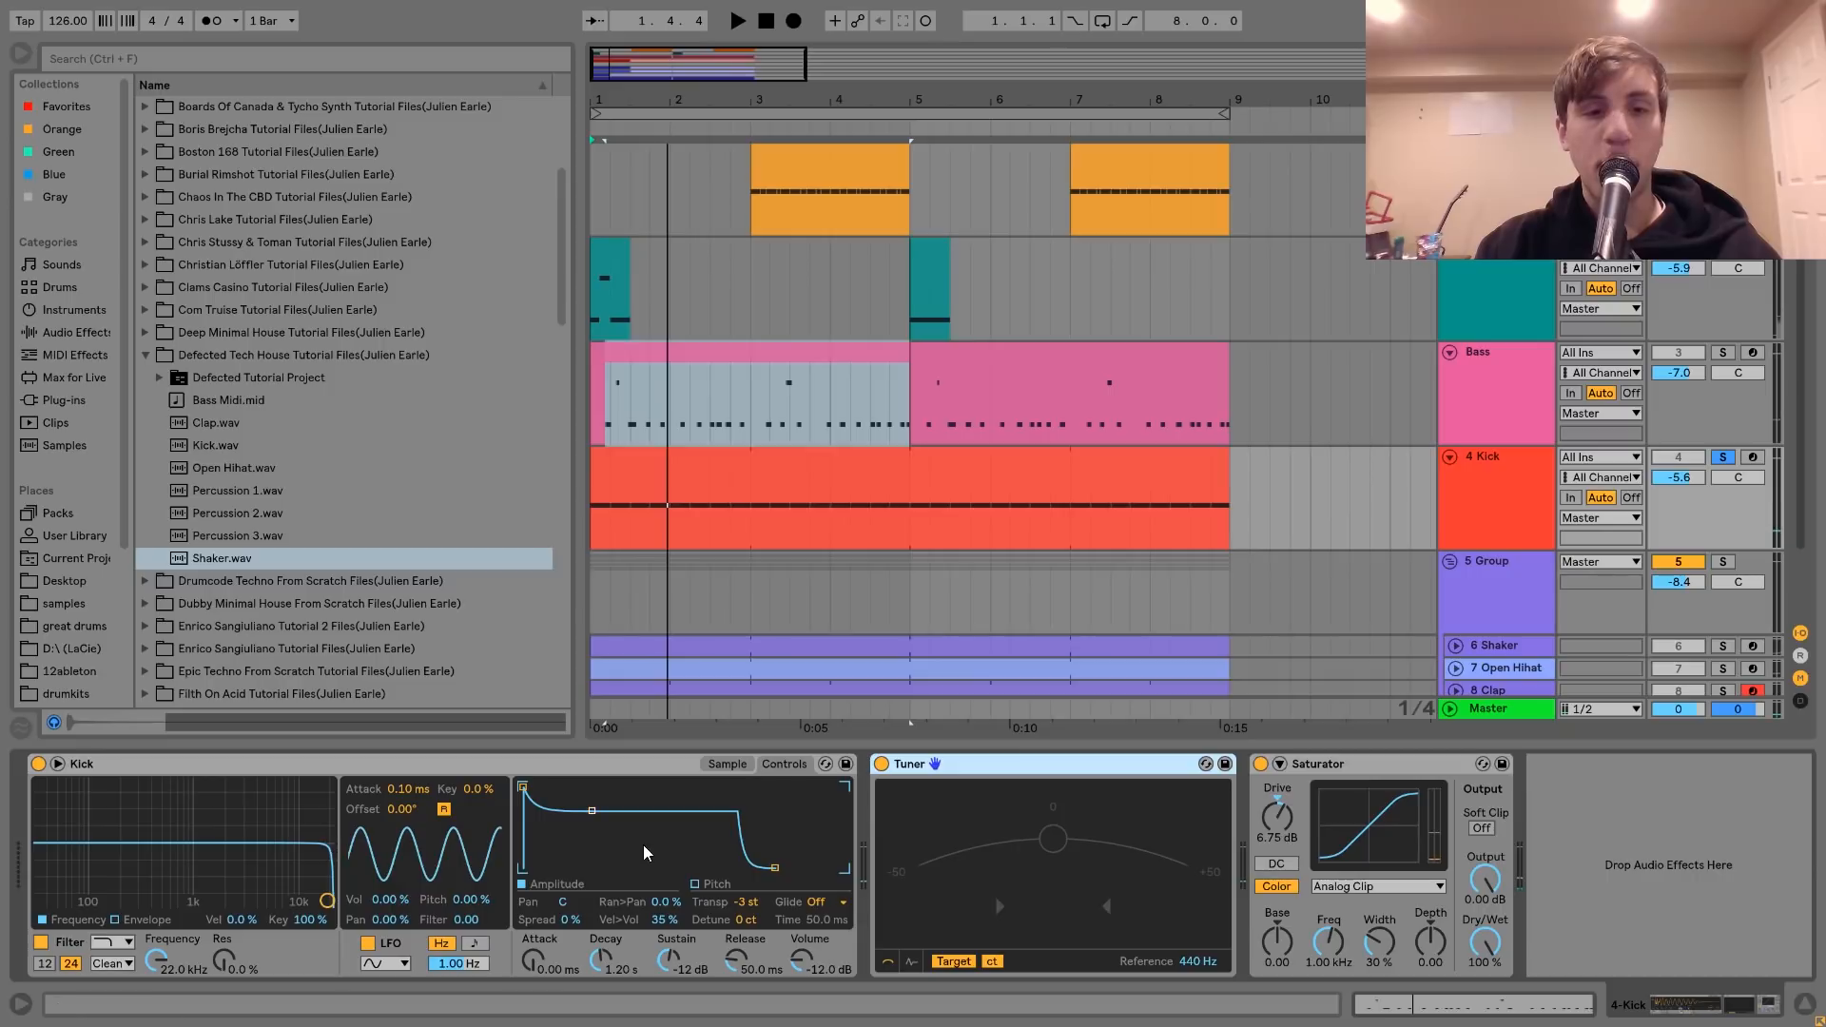
key("space")
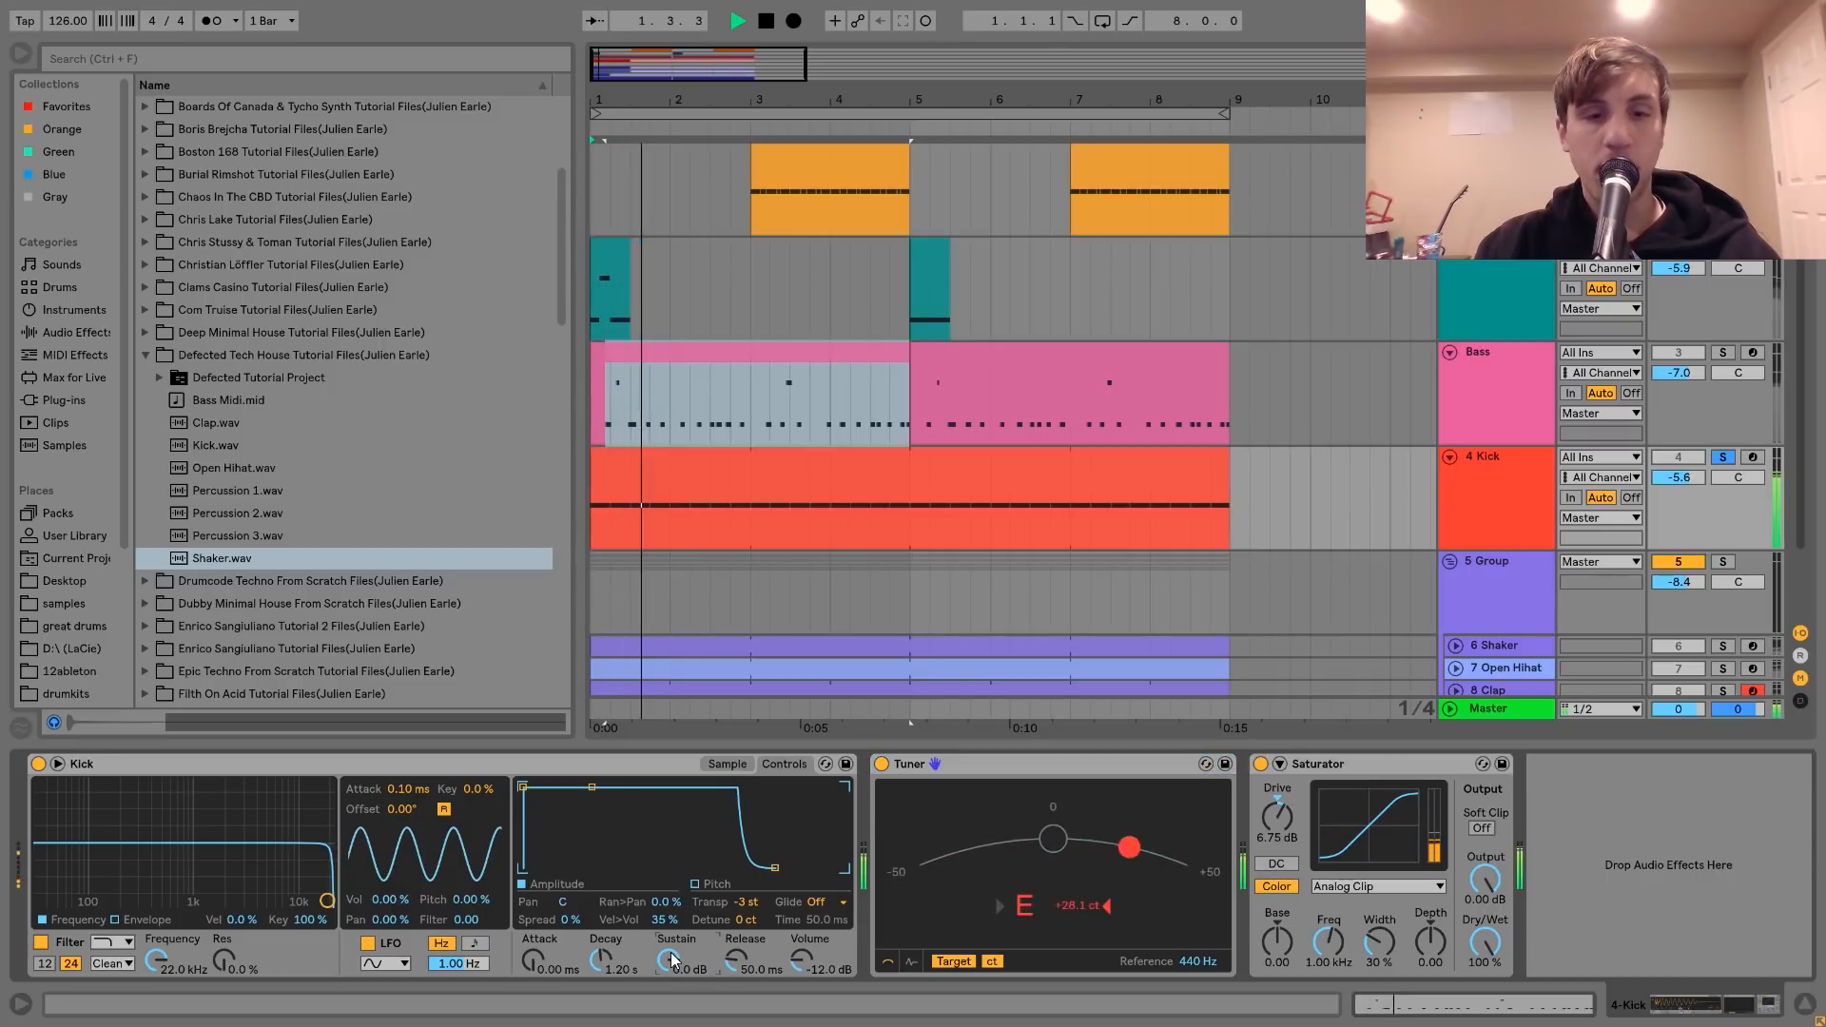
key("space")
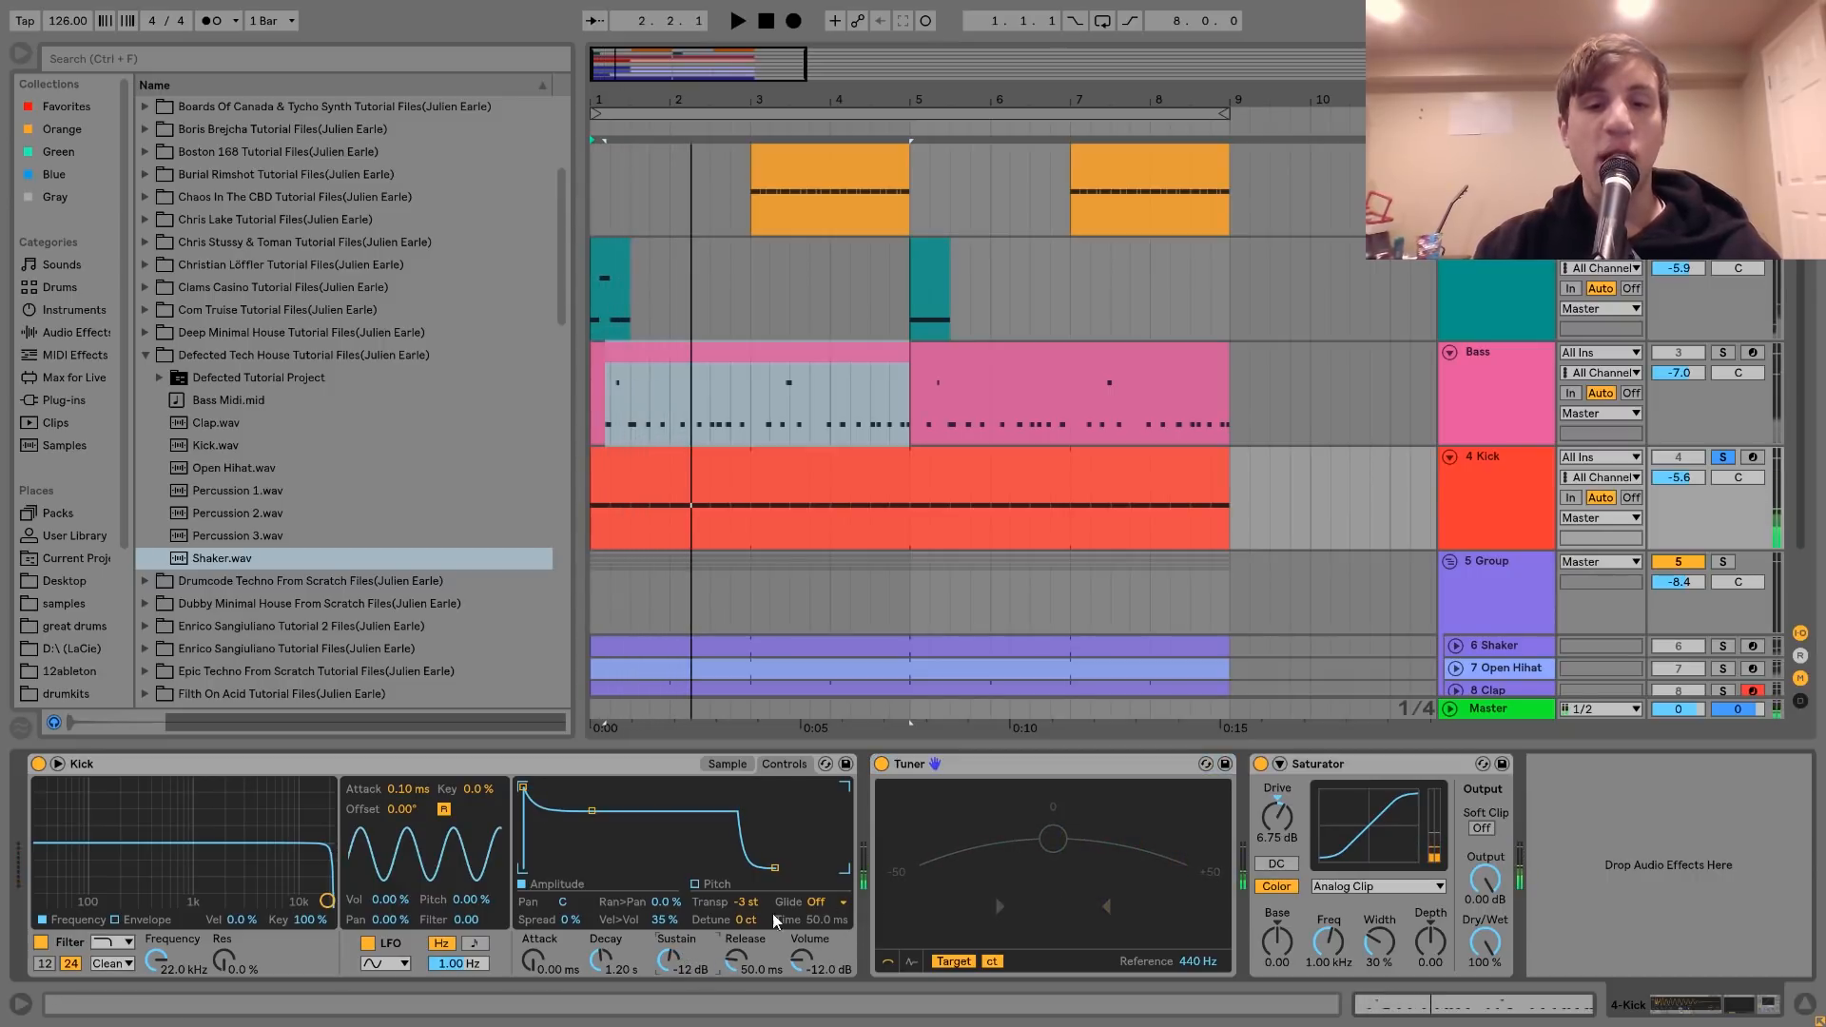
key("space")
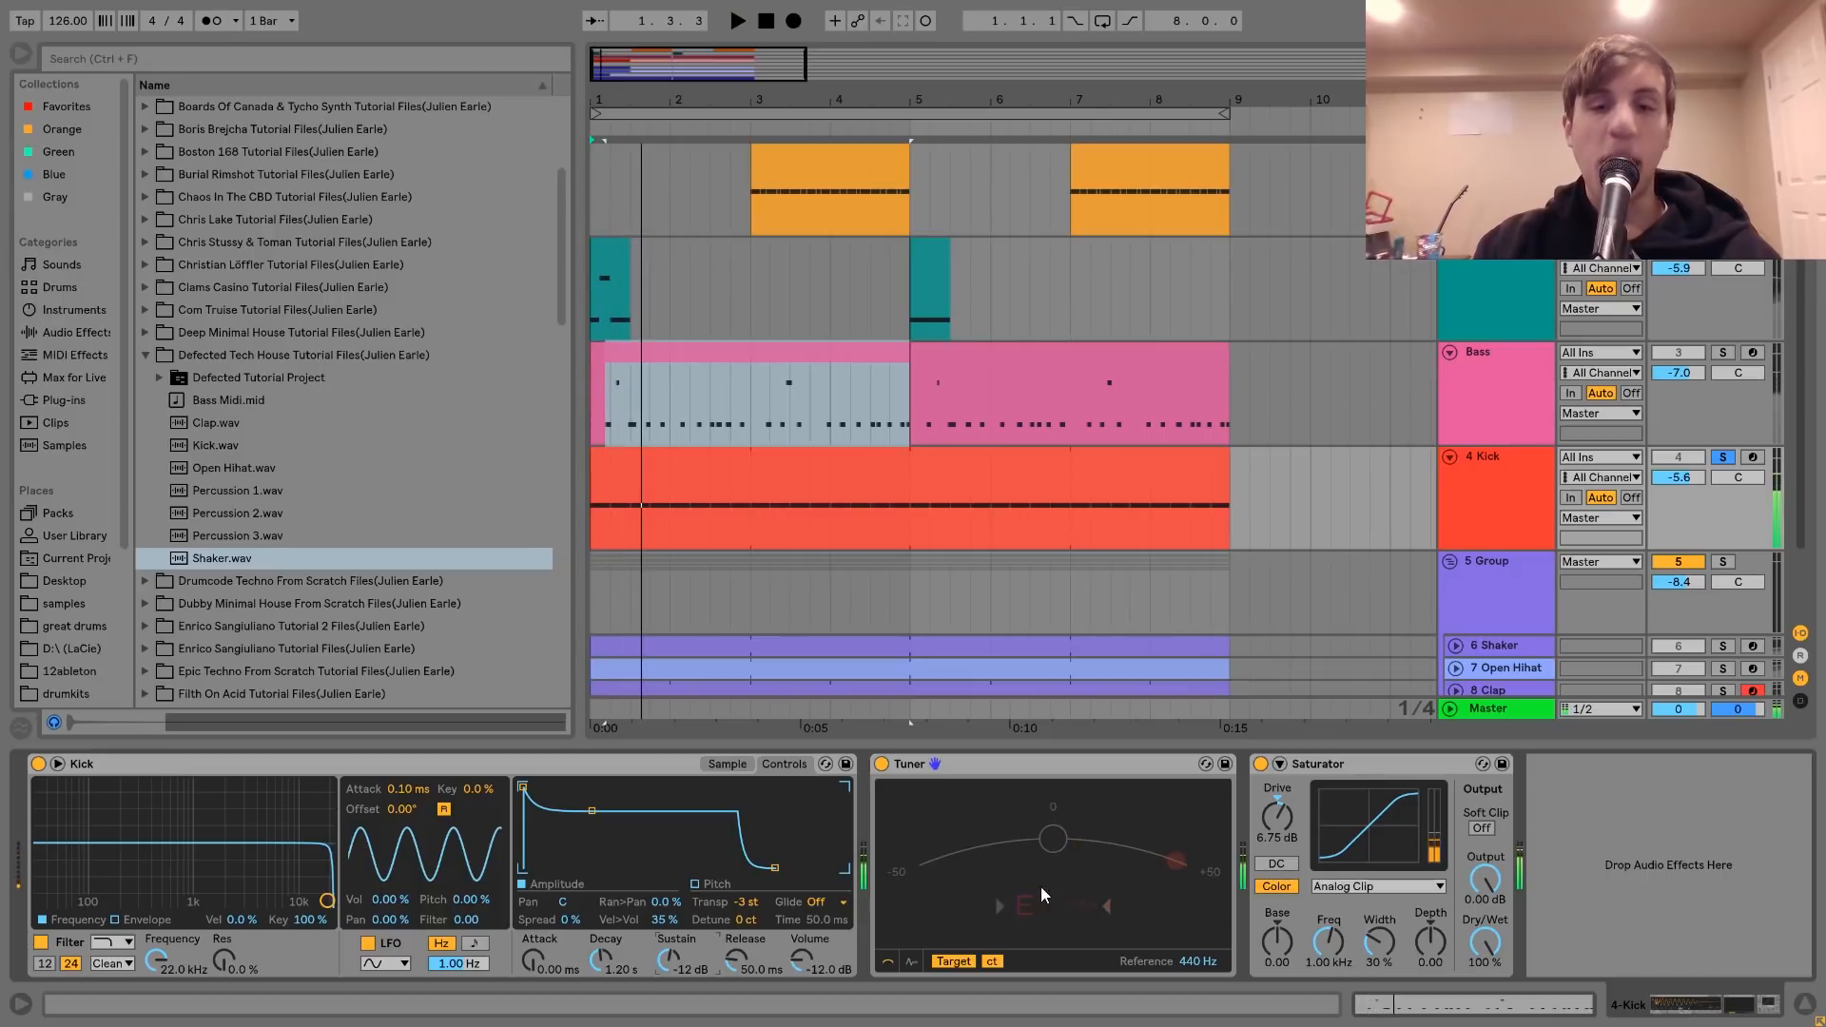
Delete the Tuner from the Kick track and play the soloed kick briefly
left_click(962, 767)
key("Delete")
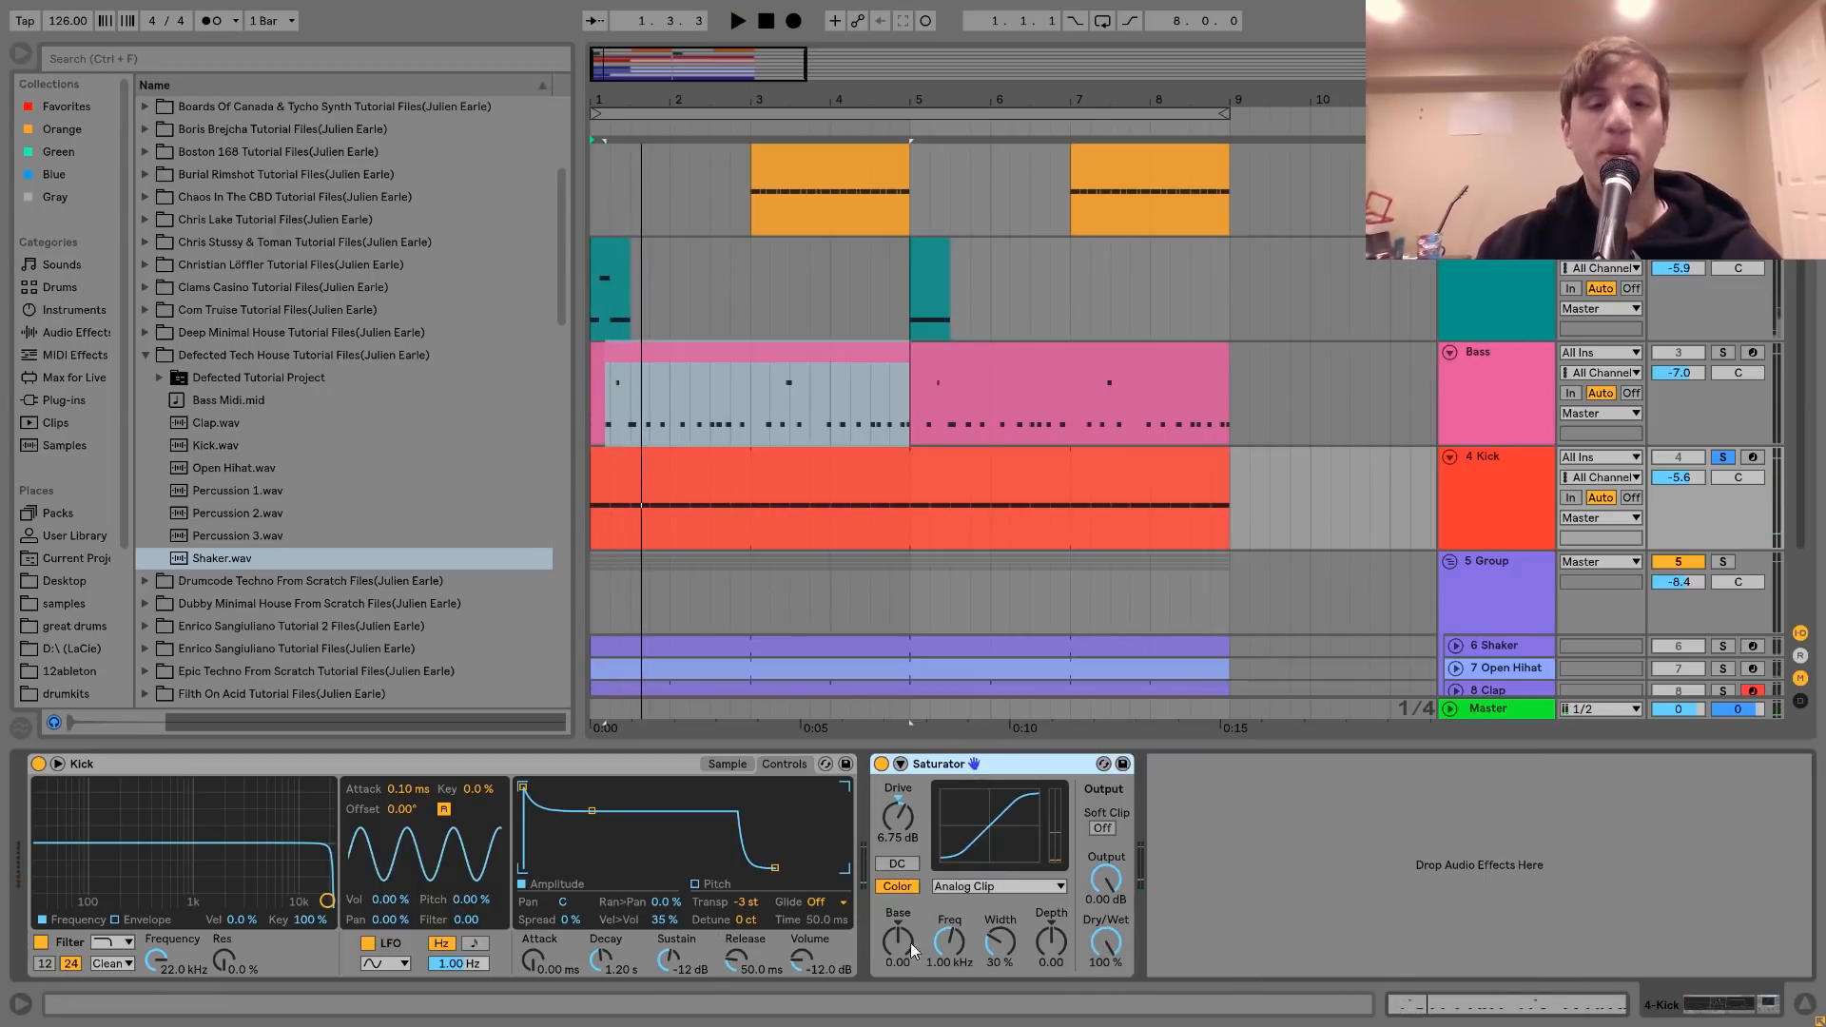
key("space")
key("space")
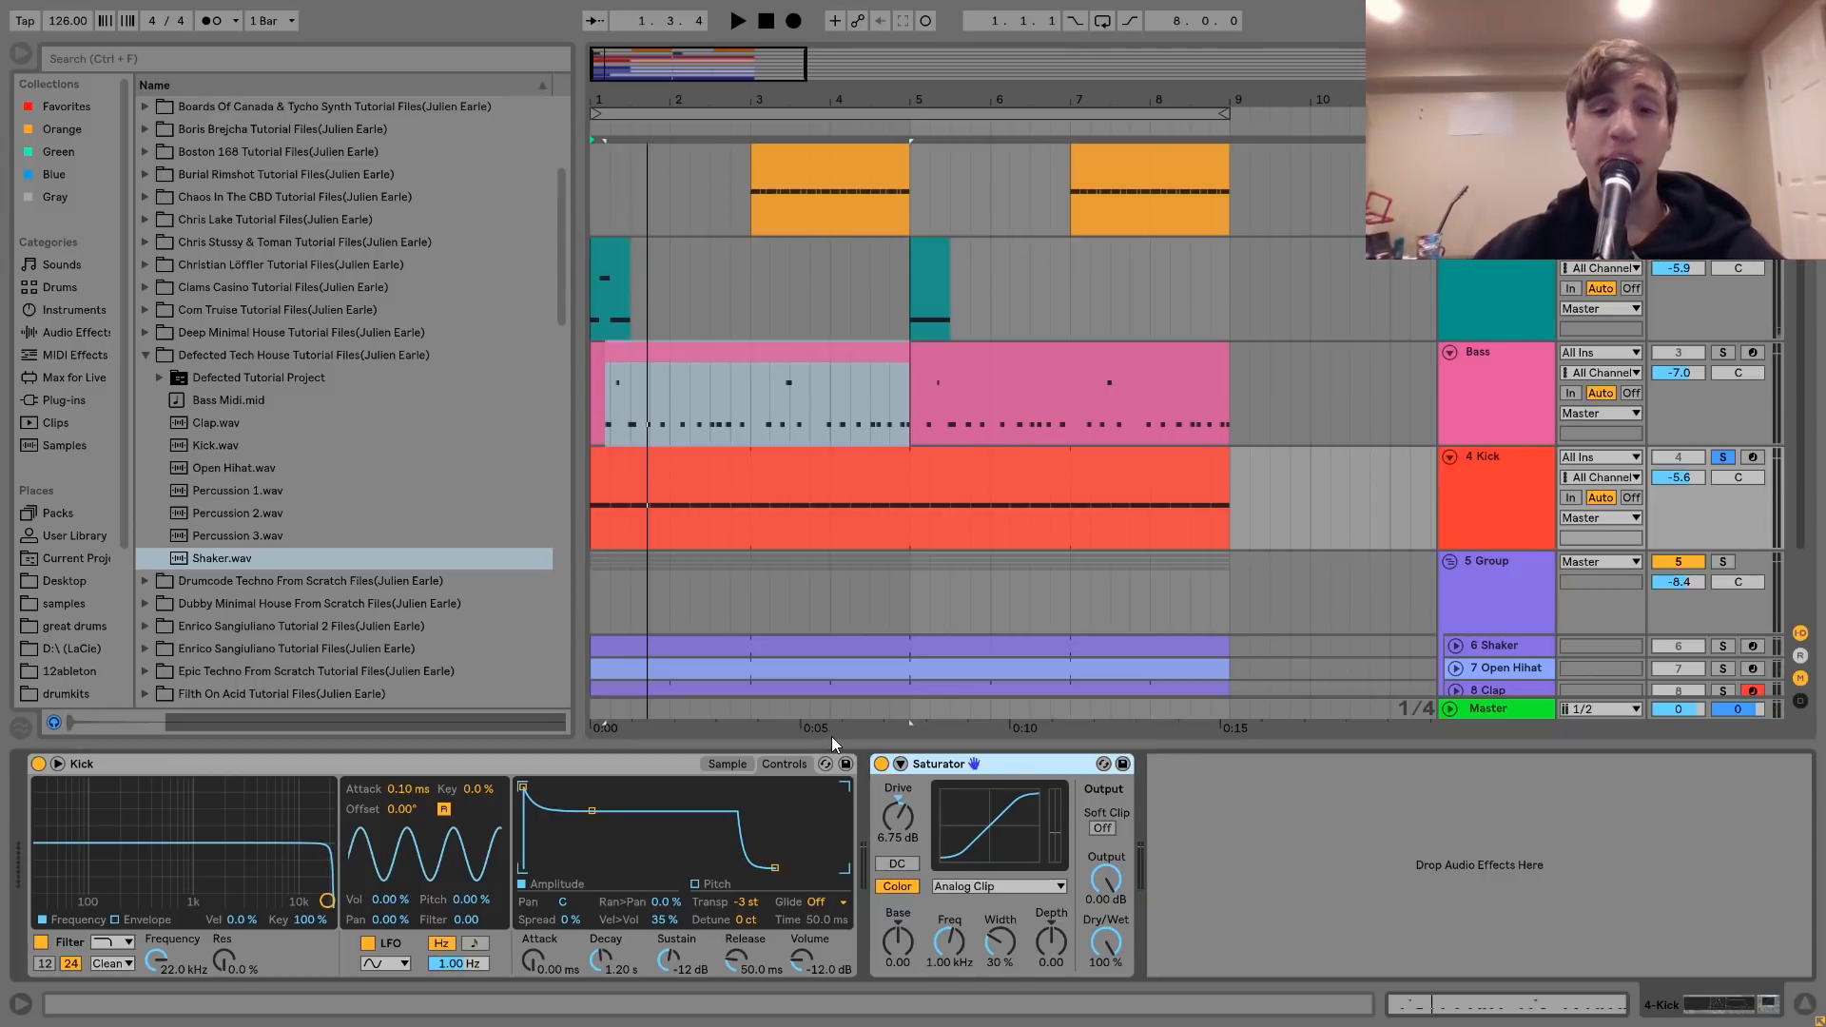
Play the soloed kick with Saturator bypassed and active, leaving the device enabled
key("space")
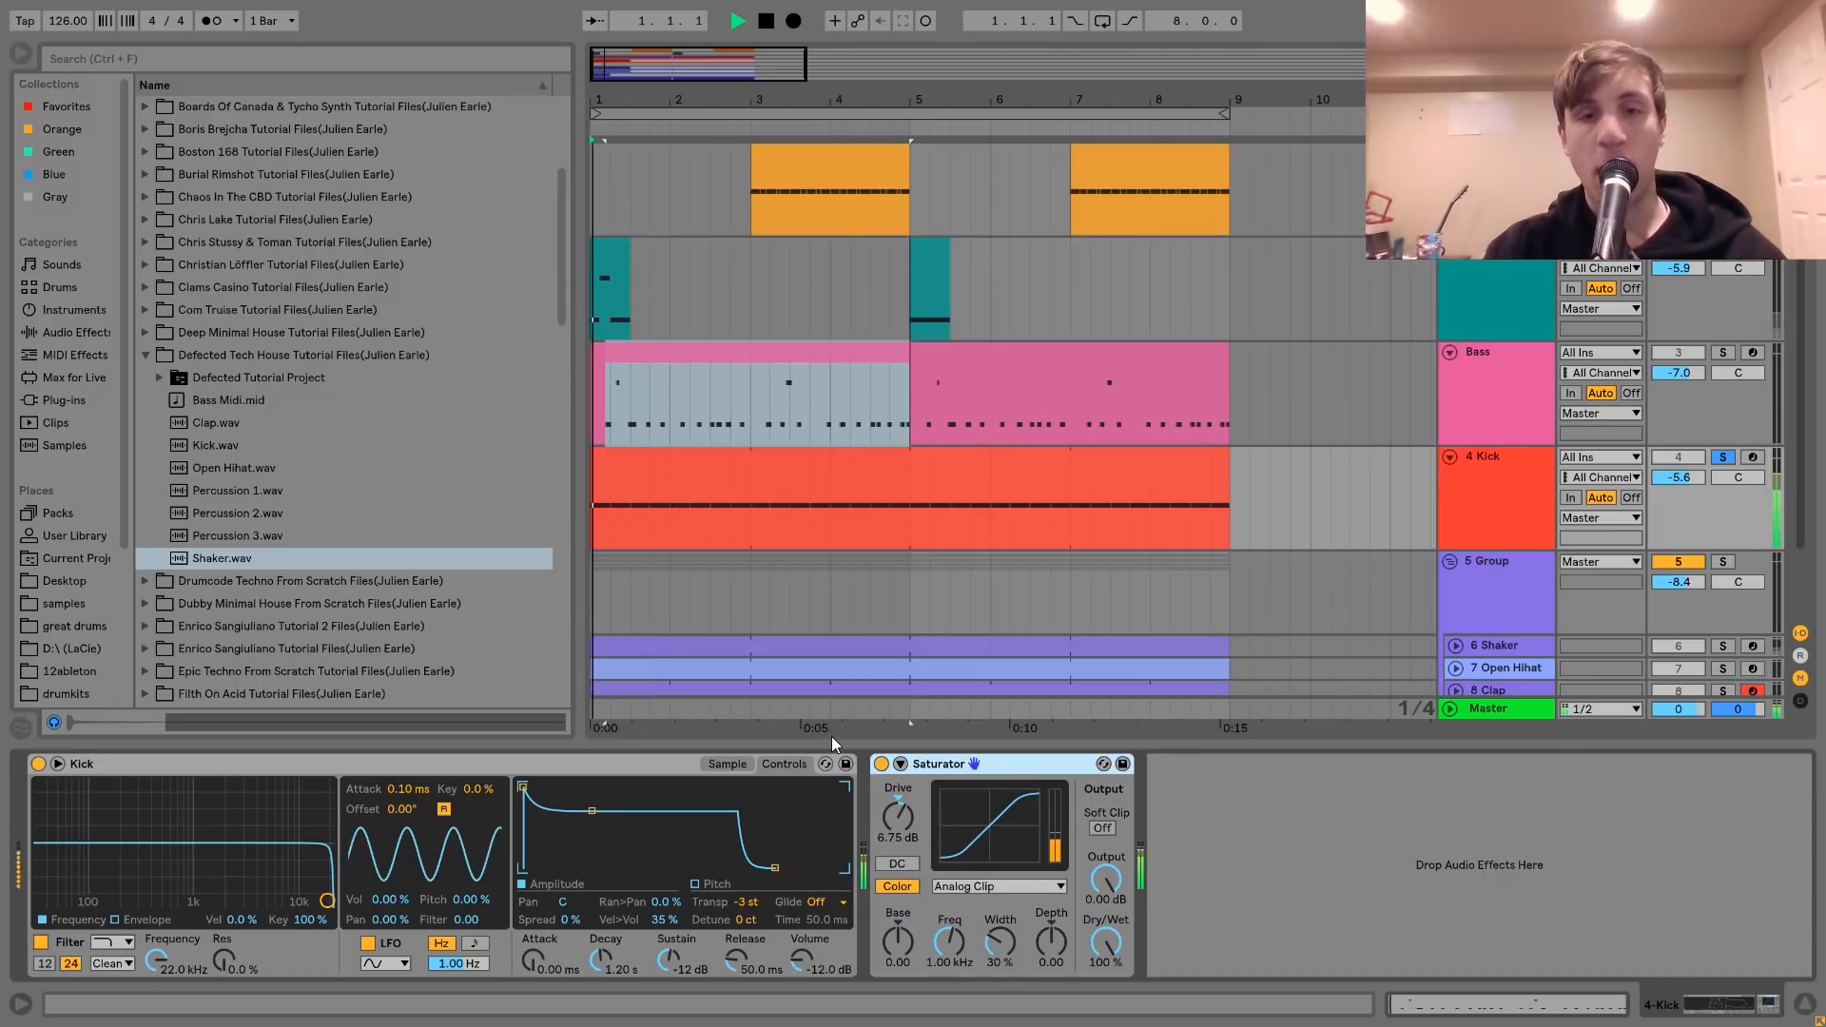
left_click(882, 763)
left_click(881, 763)
key("space")
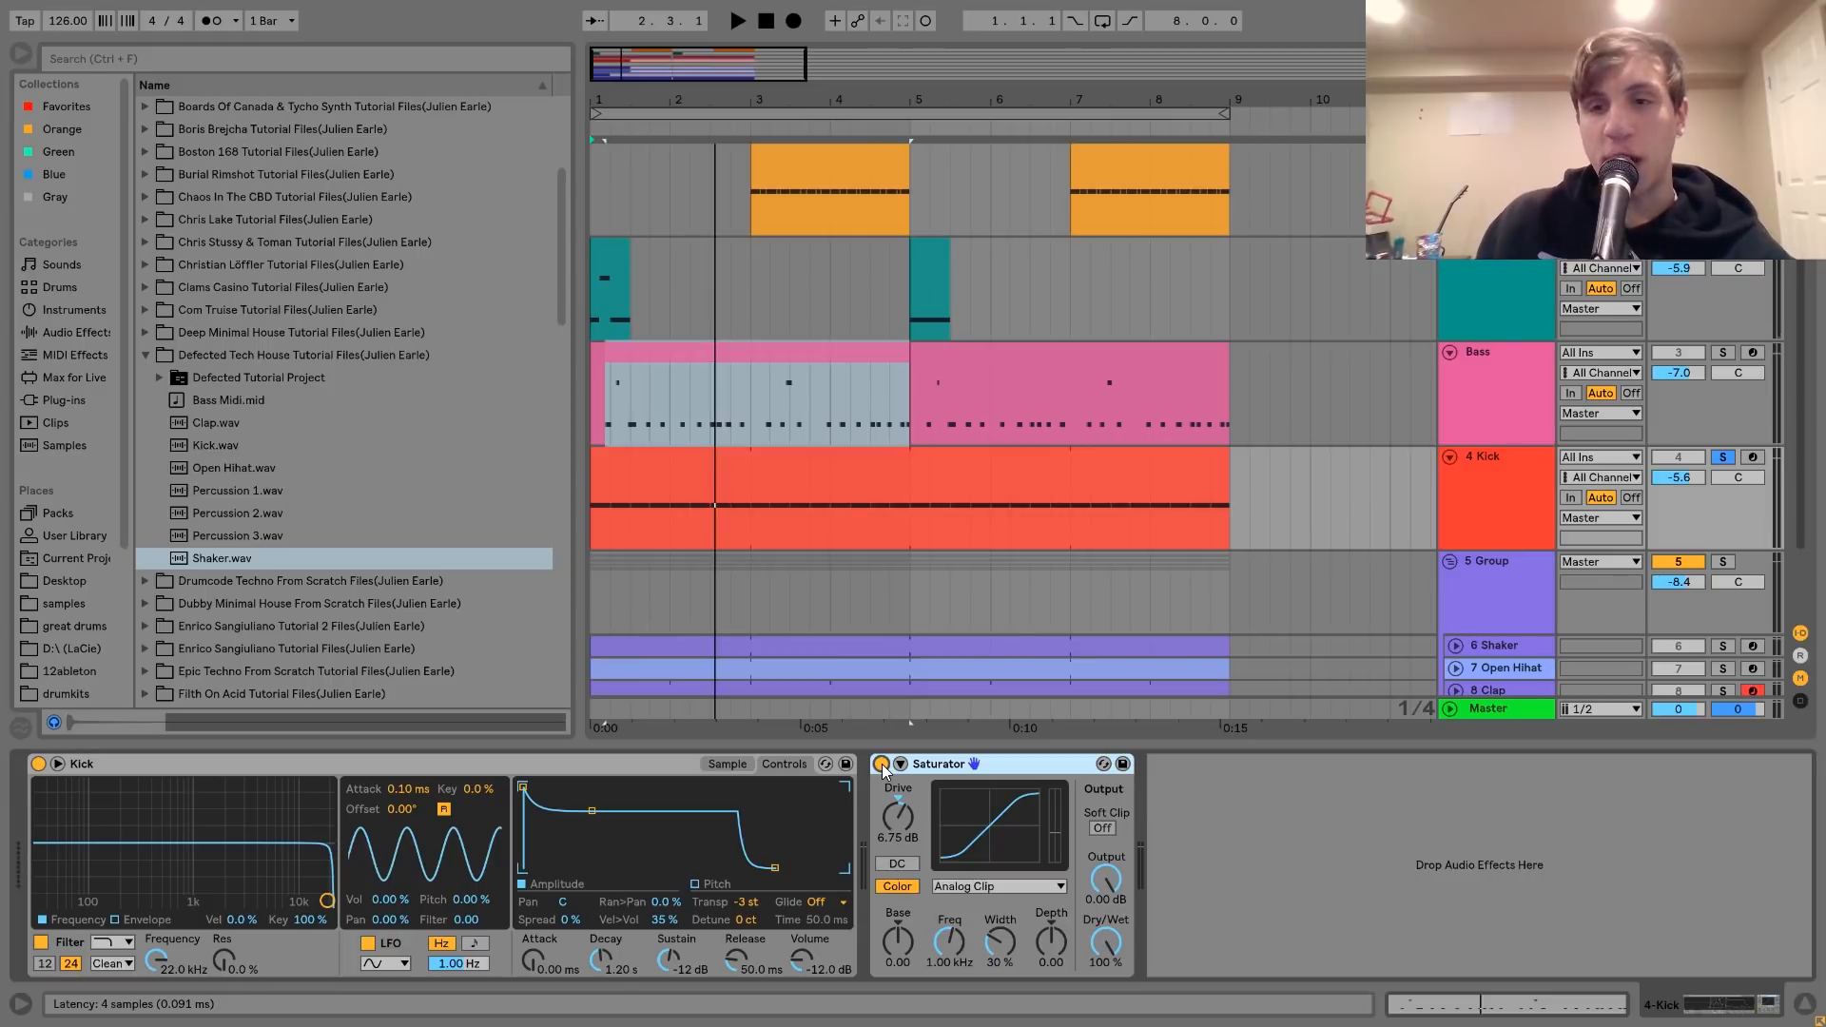
key("space")
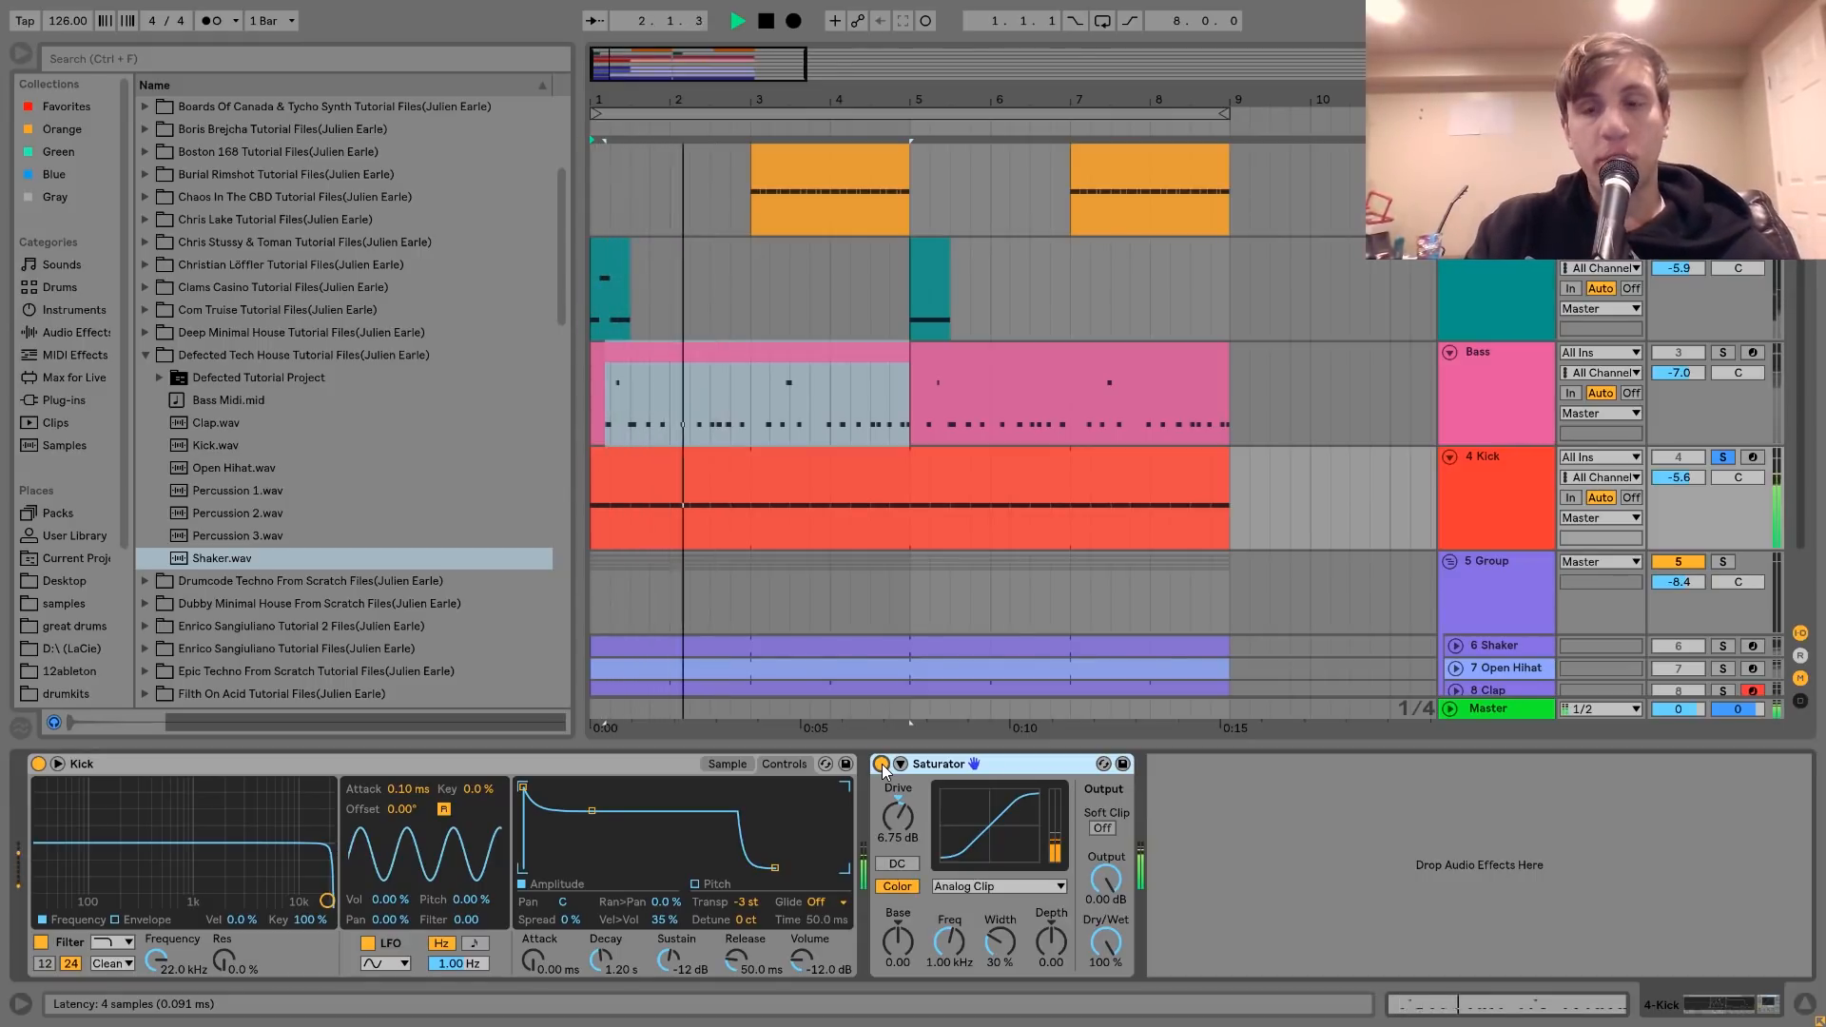
key("space")
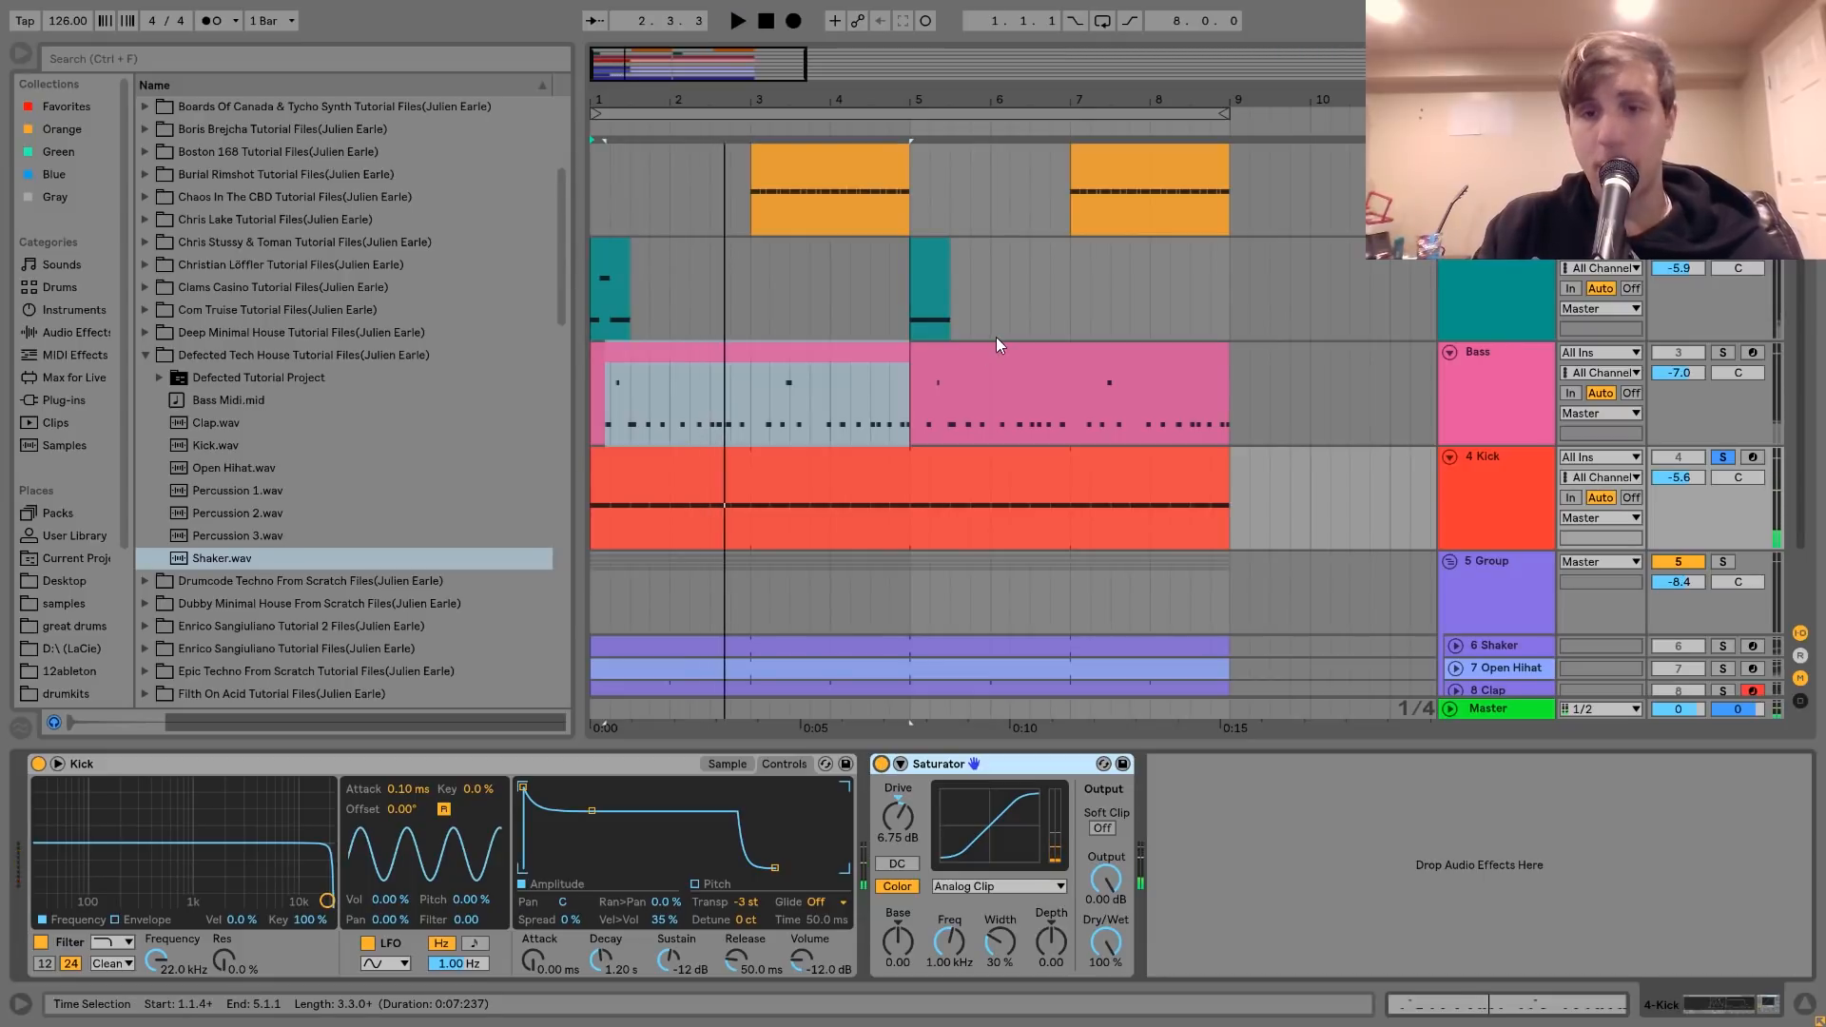
Solo only the Shaker track, play it and unfold the track to show its note pattern
scroll(997, 336, "down", 1)
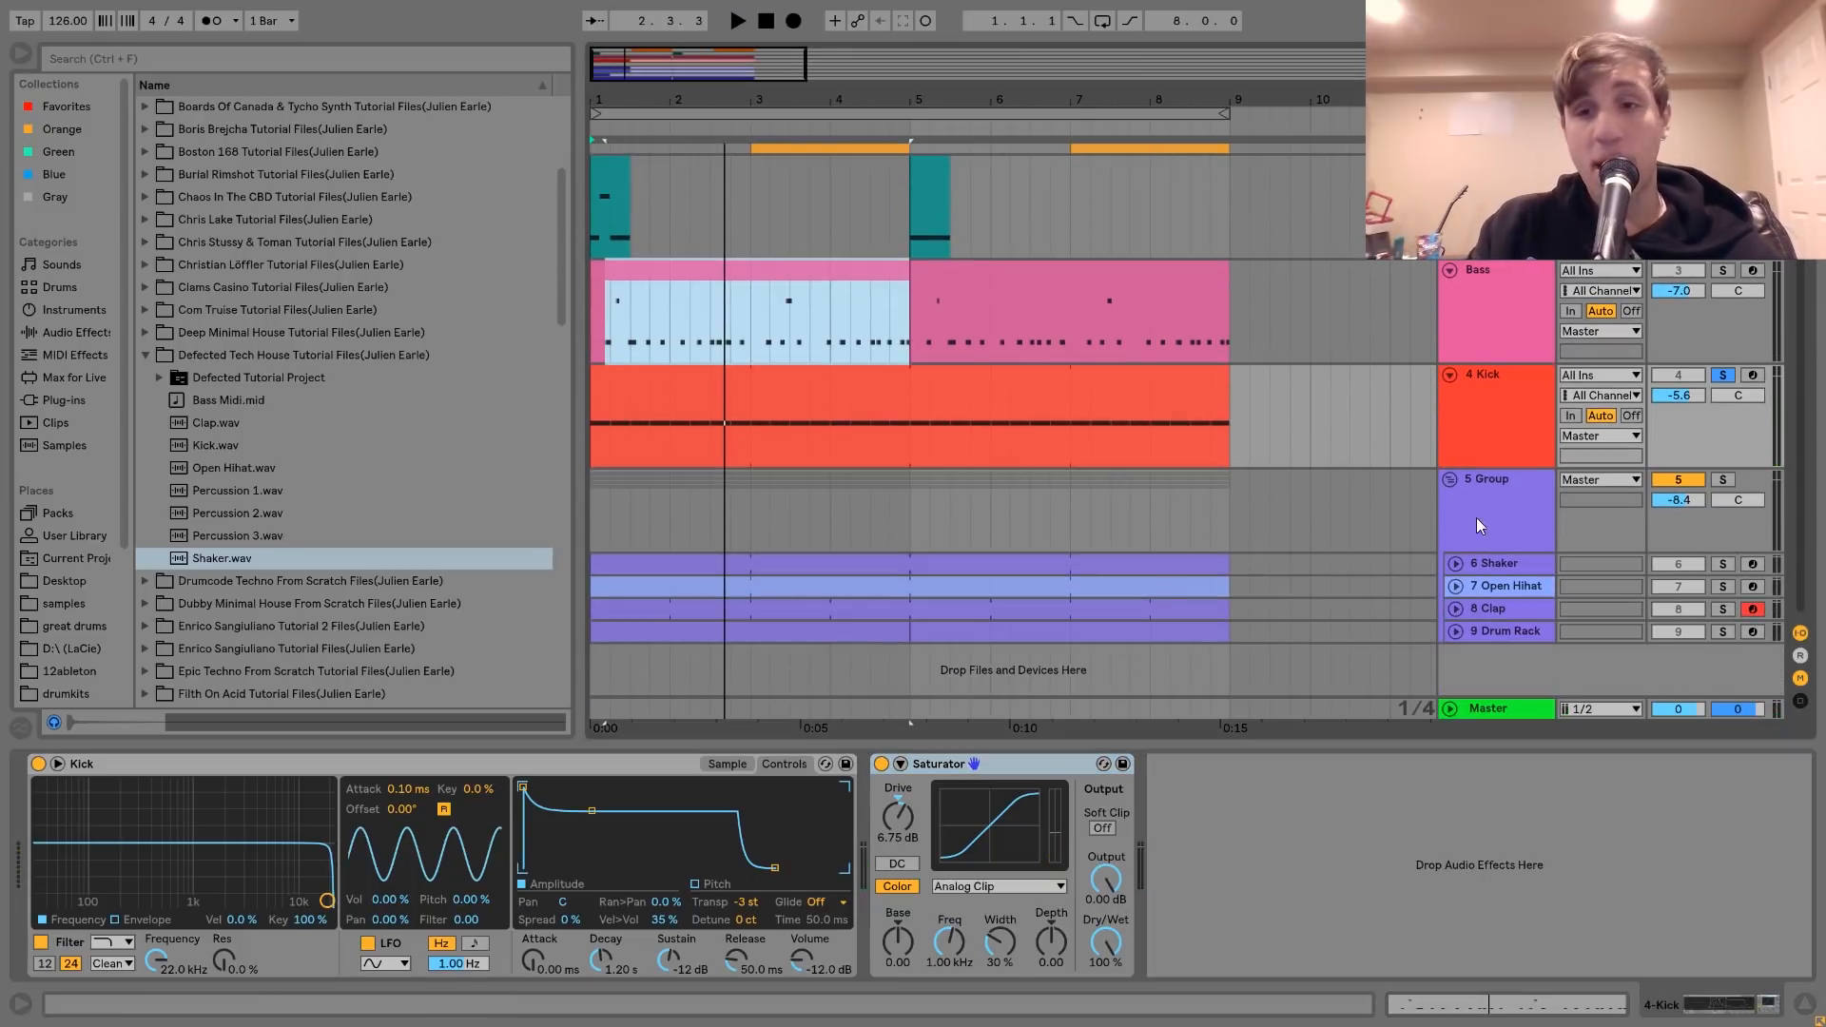
left_click(1507, 563)
left_click(1724, 566)
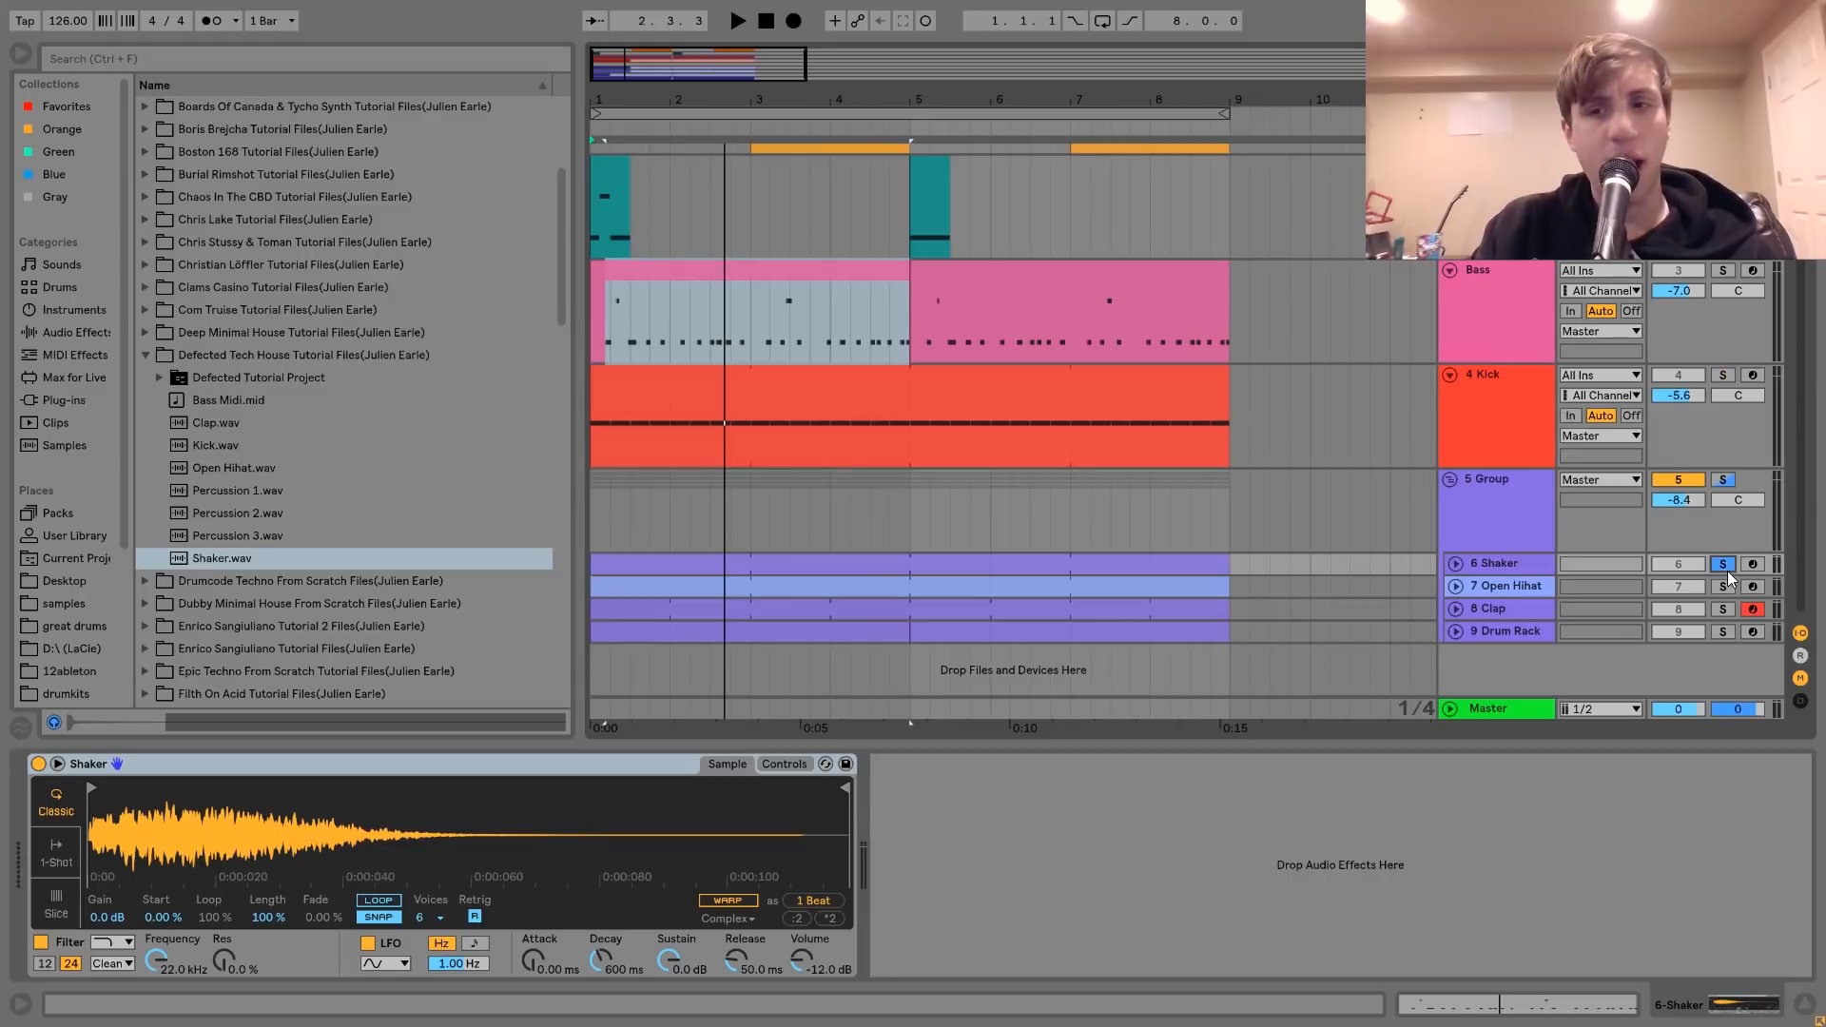
key("space")
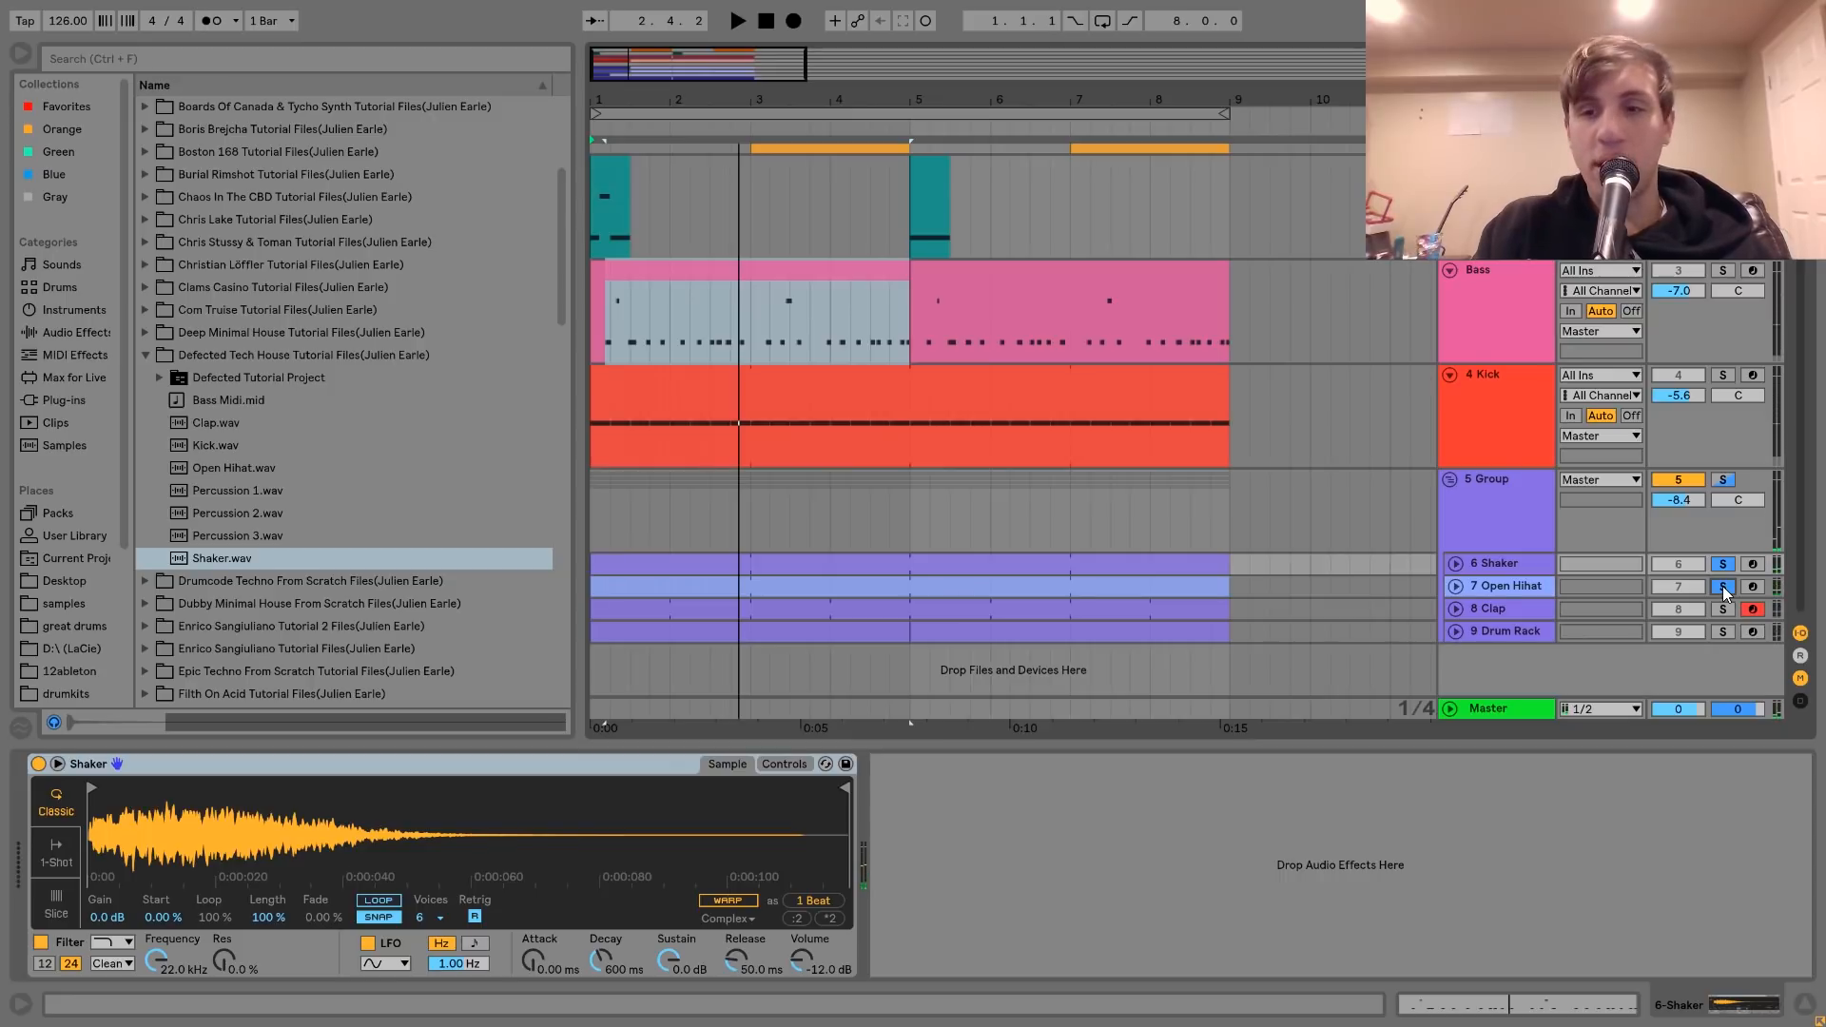
left_click(1456, 563)
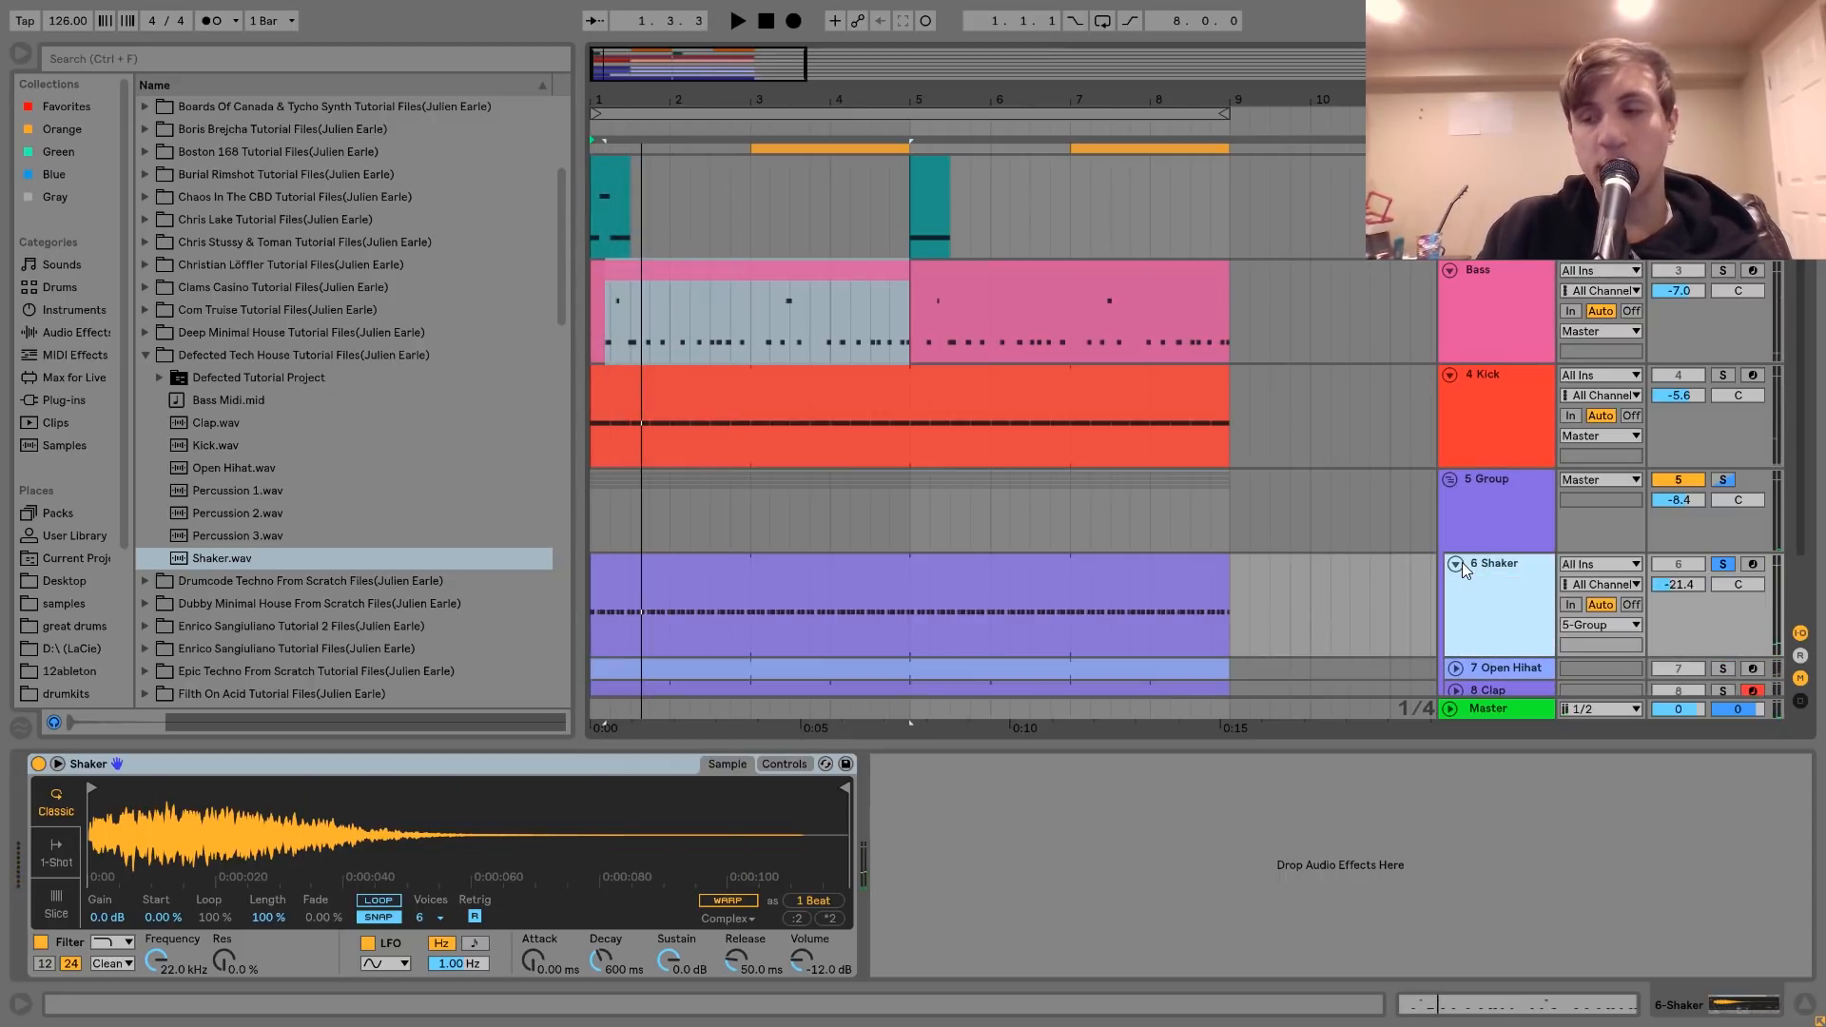
scroll(1463, 562, "down", 2)
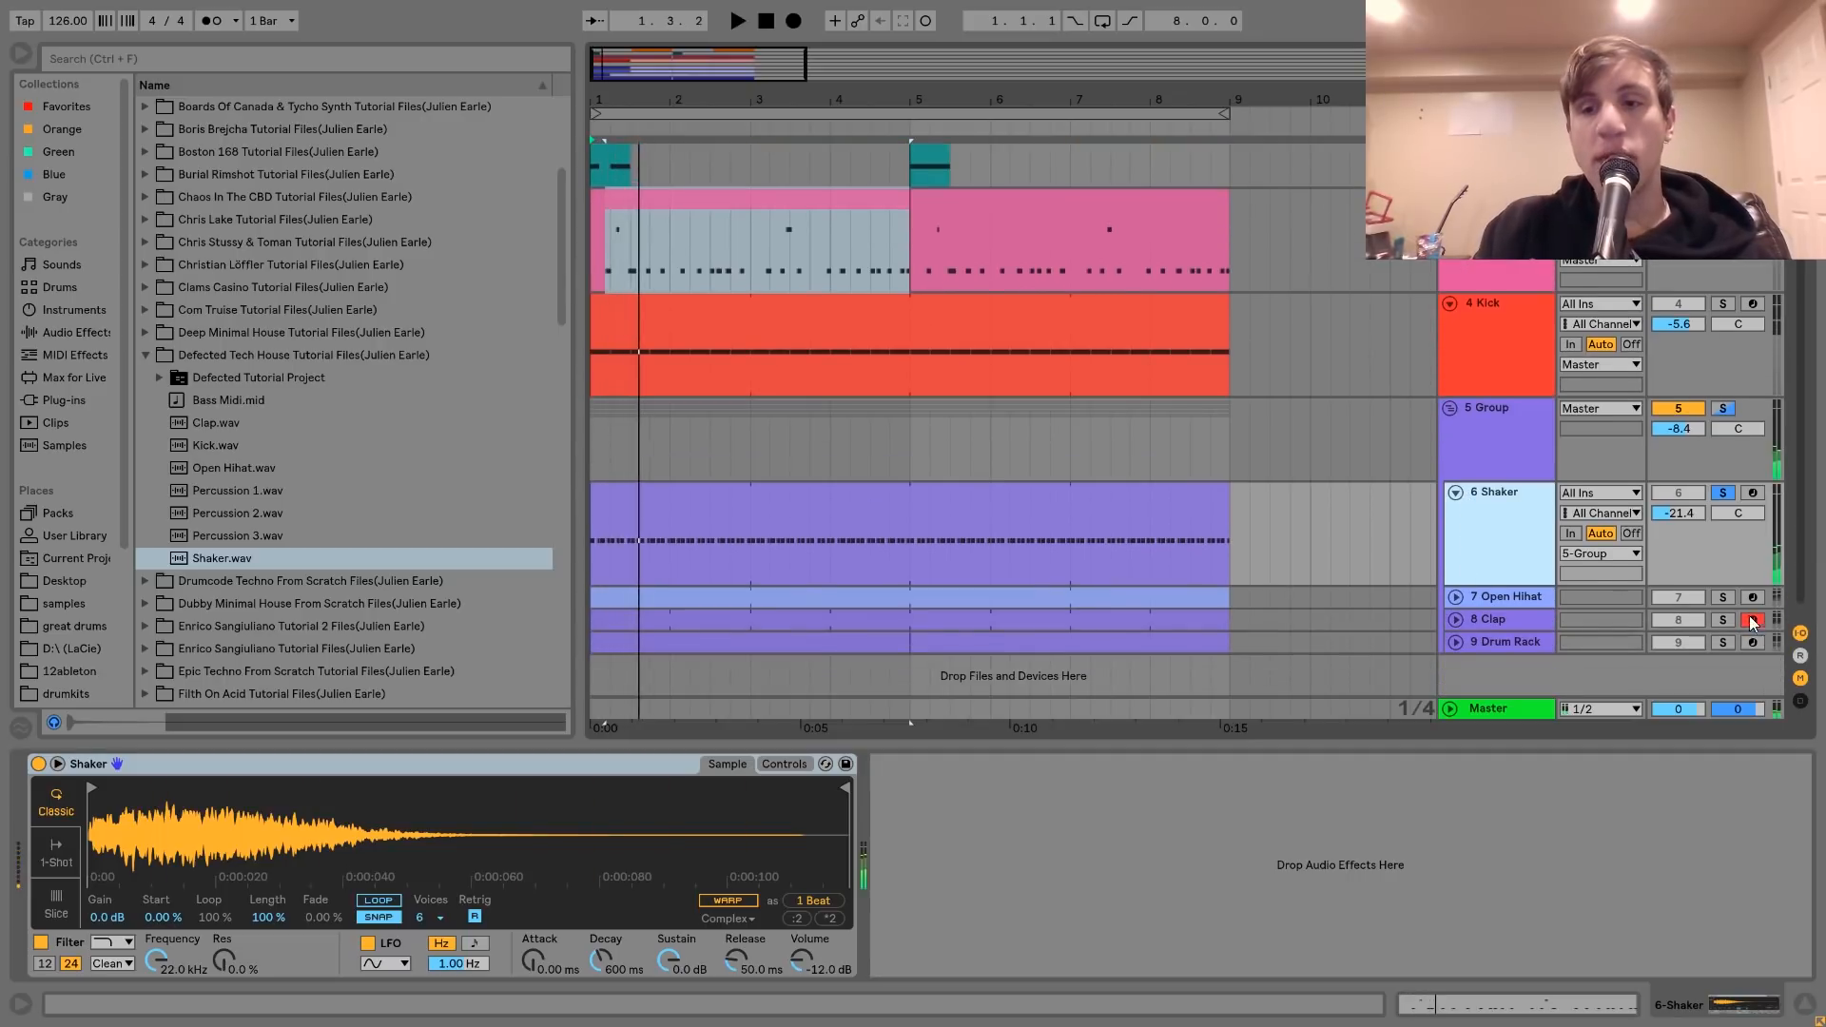
Solo the Open Hihat track and play it, adding the Shaker track to the solo during playback
left_click(1723, 597)
left_click(1509, 598)
key("space")
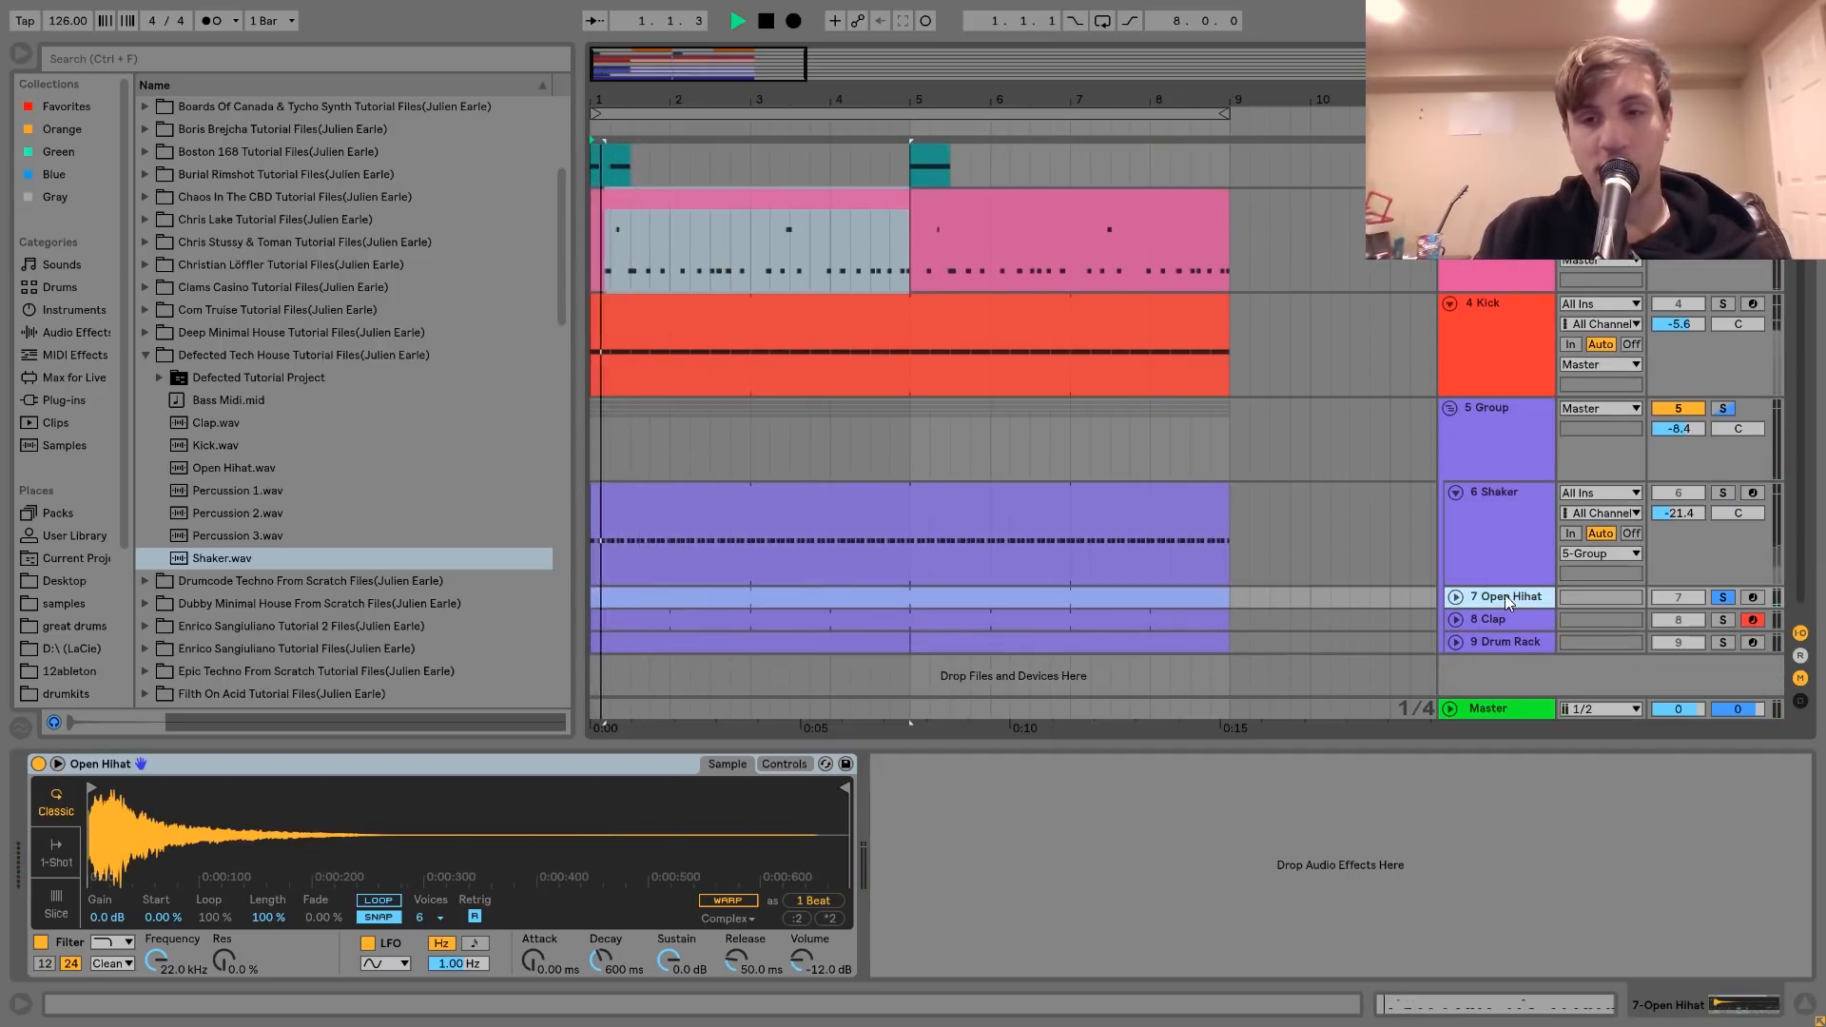
left_click(1729, 491, "ctrl")
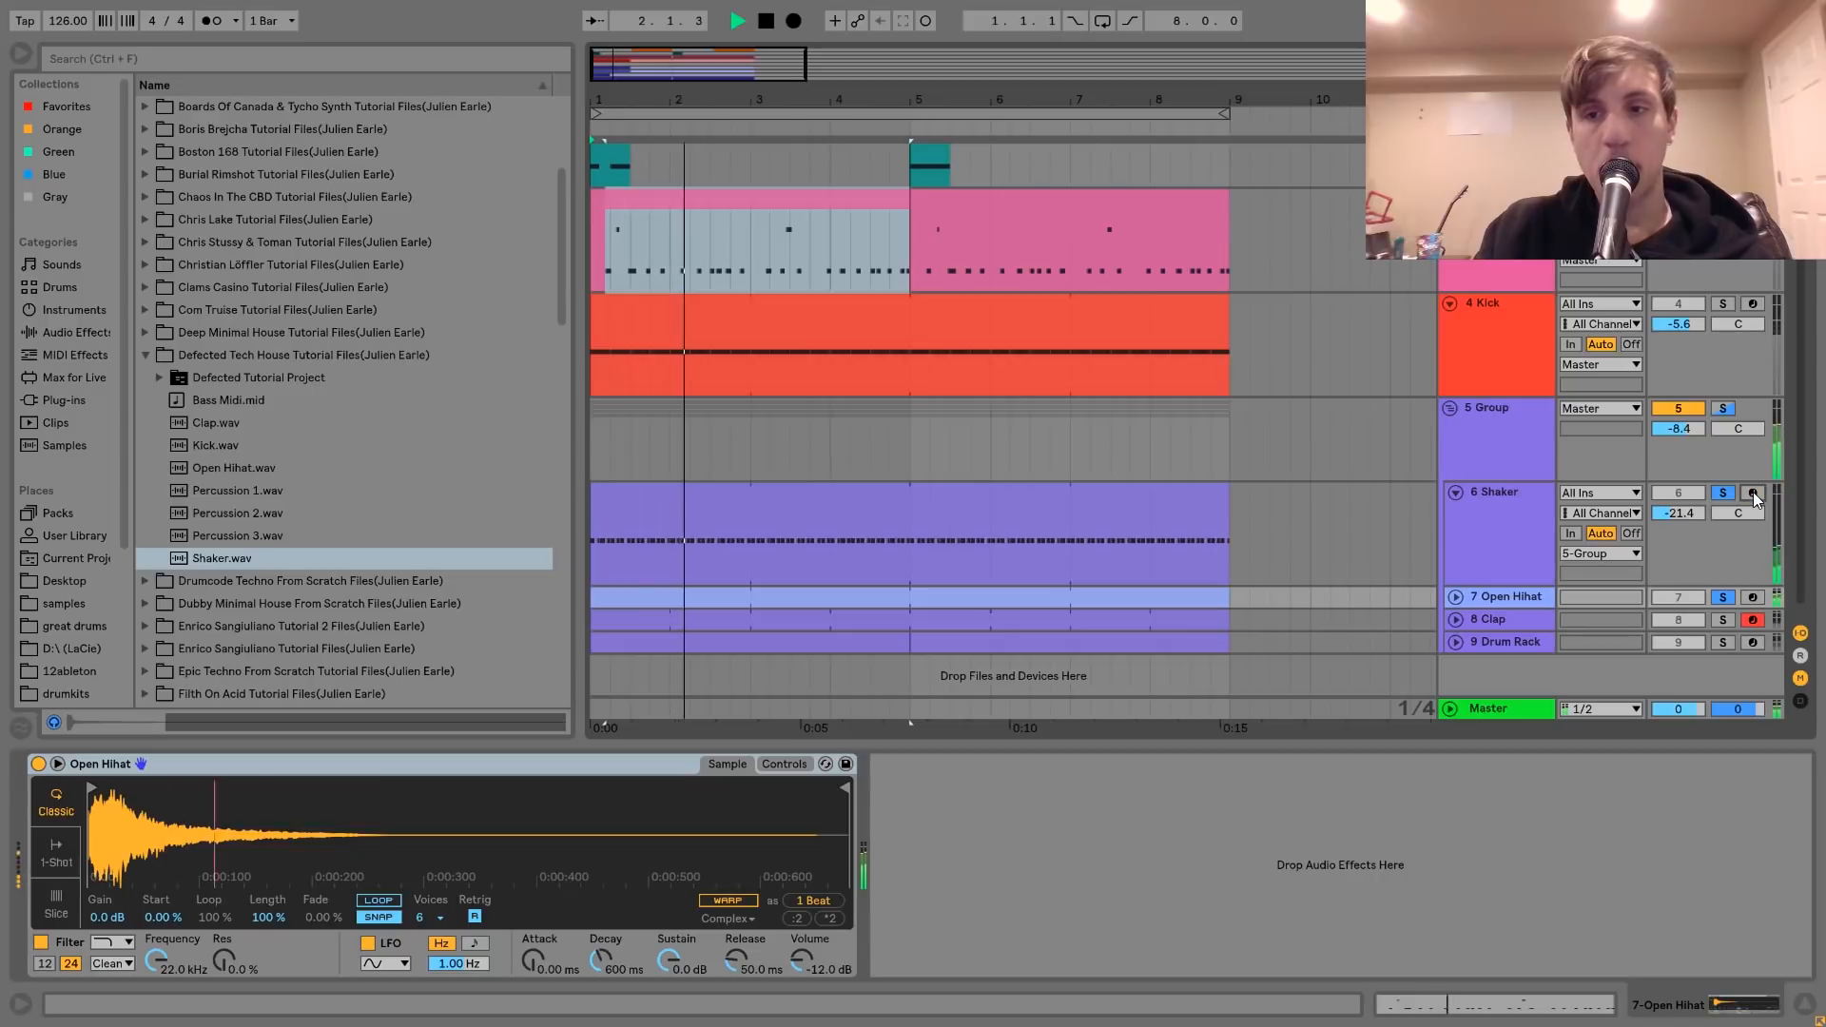
key("space")
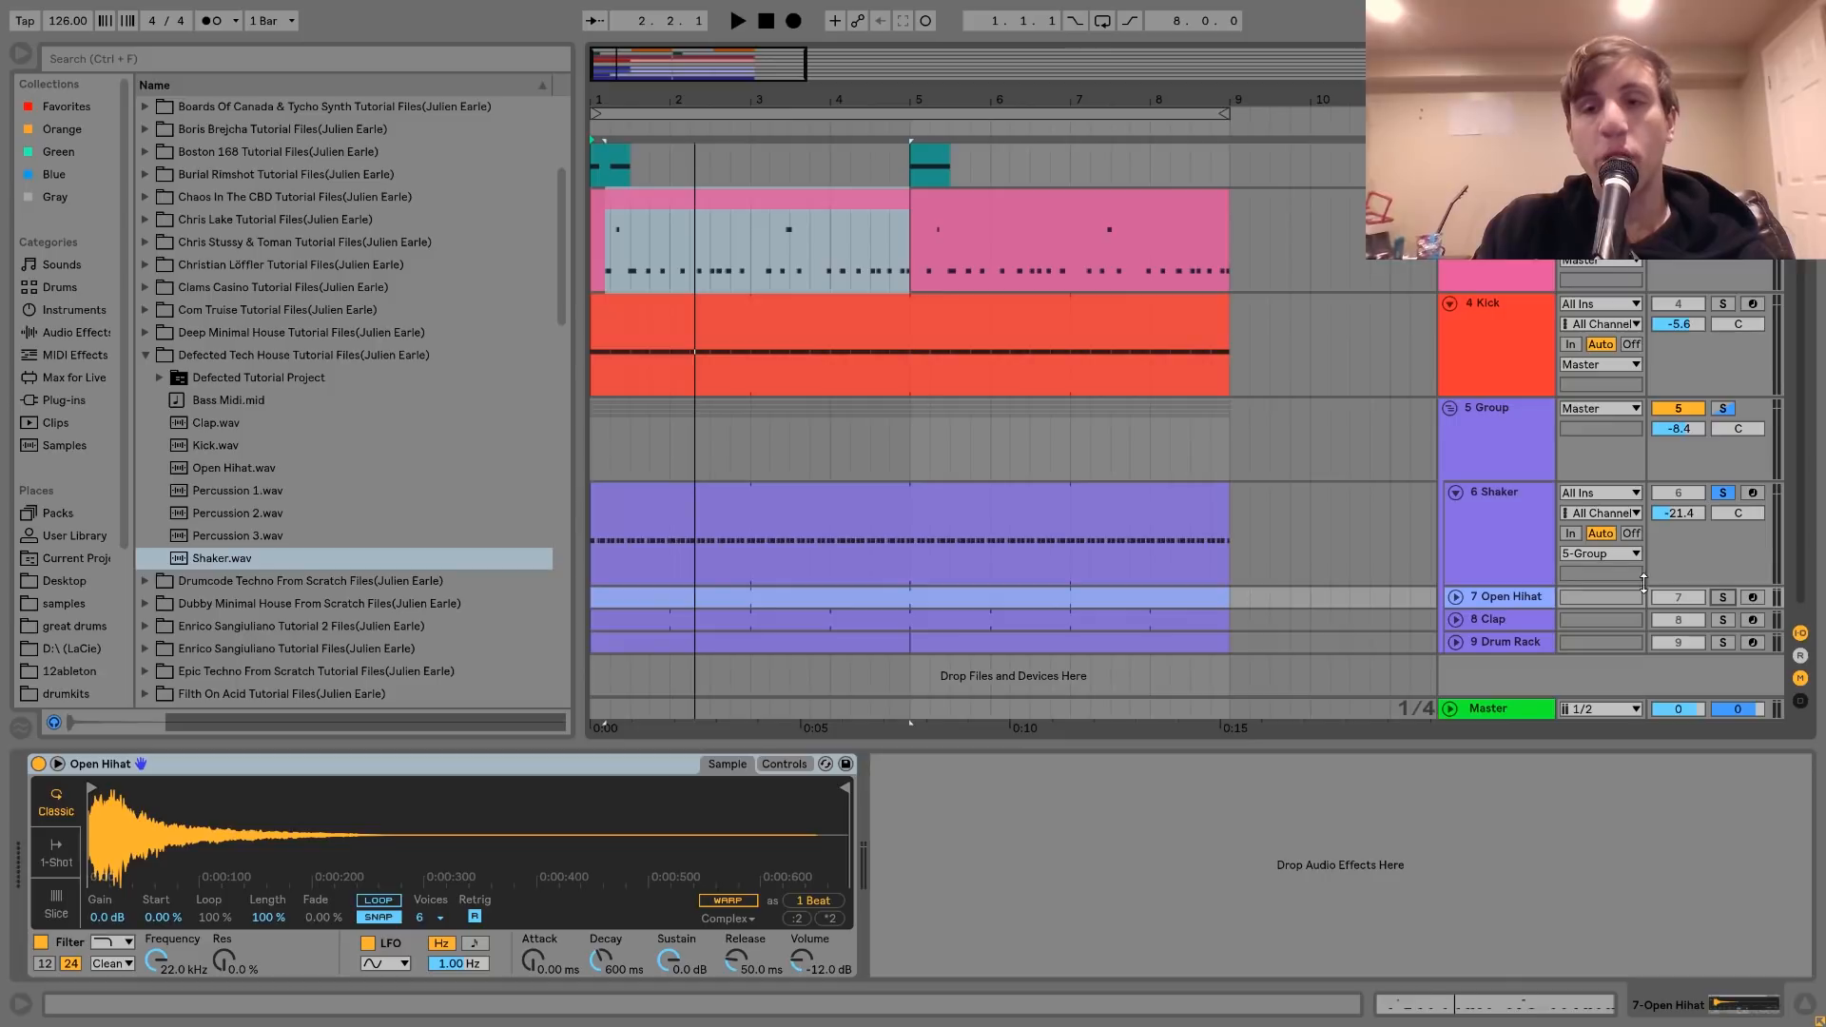
Select the Shaker track and play it alone, adding the Open Hihat track to the solo
left_click(1520, 529)
key("space")
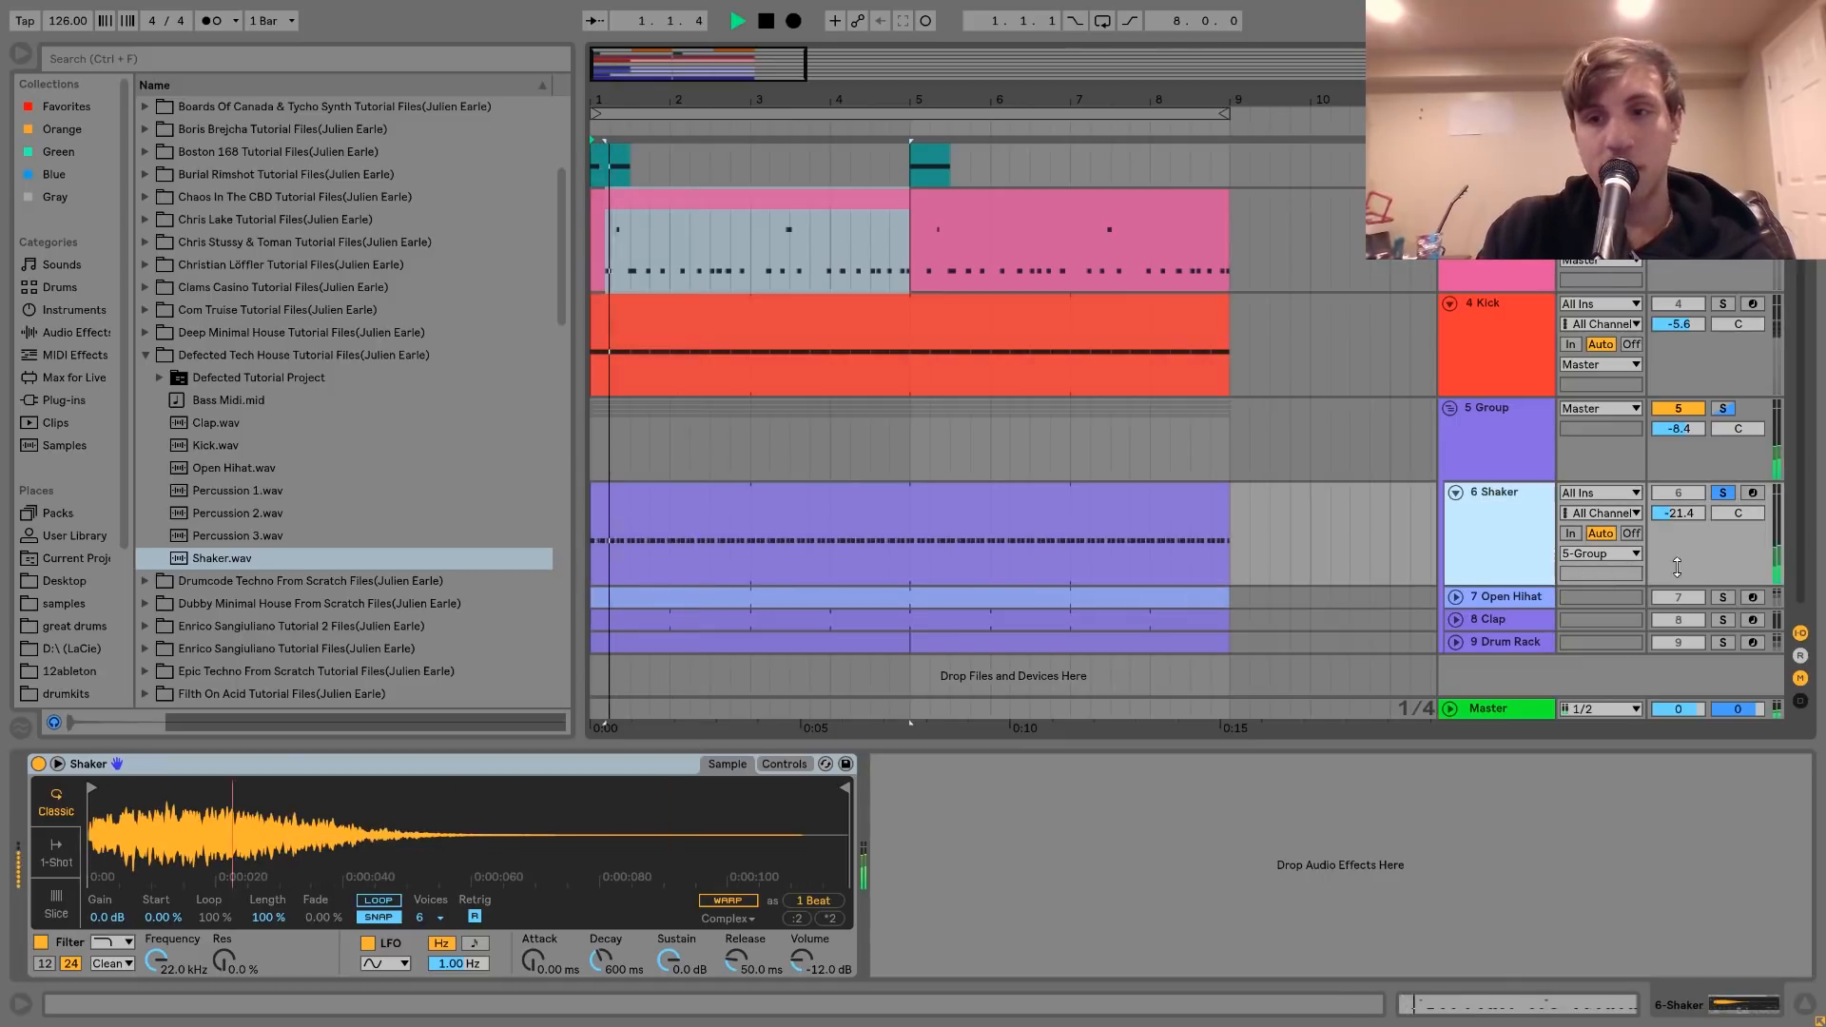
left_click(1722, 597)
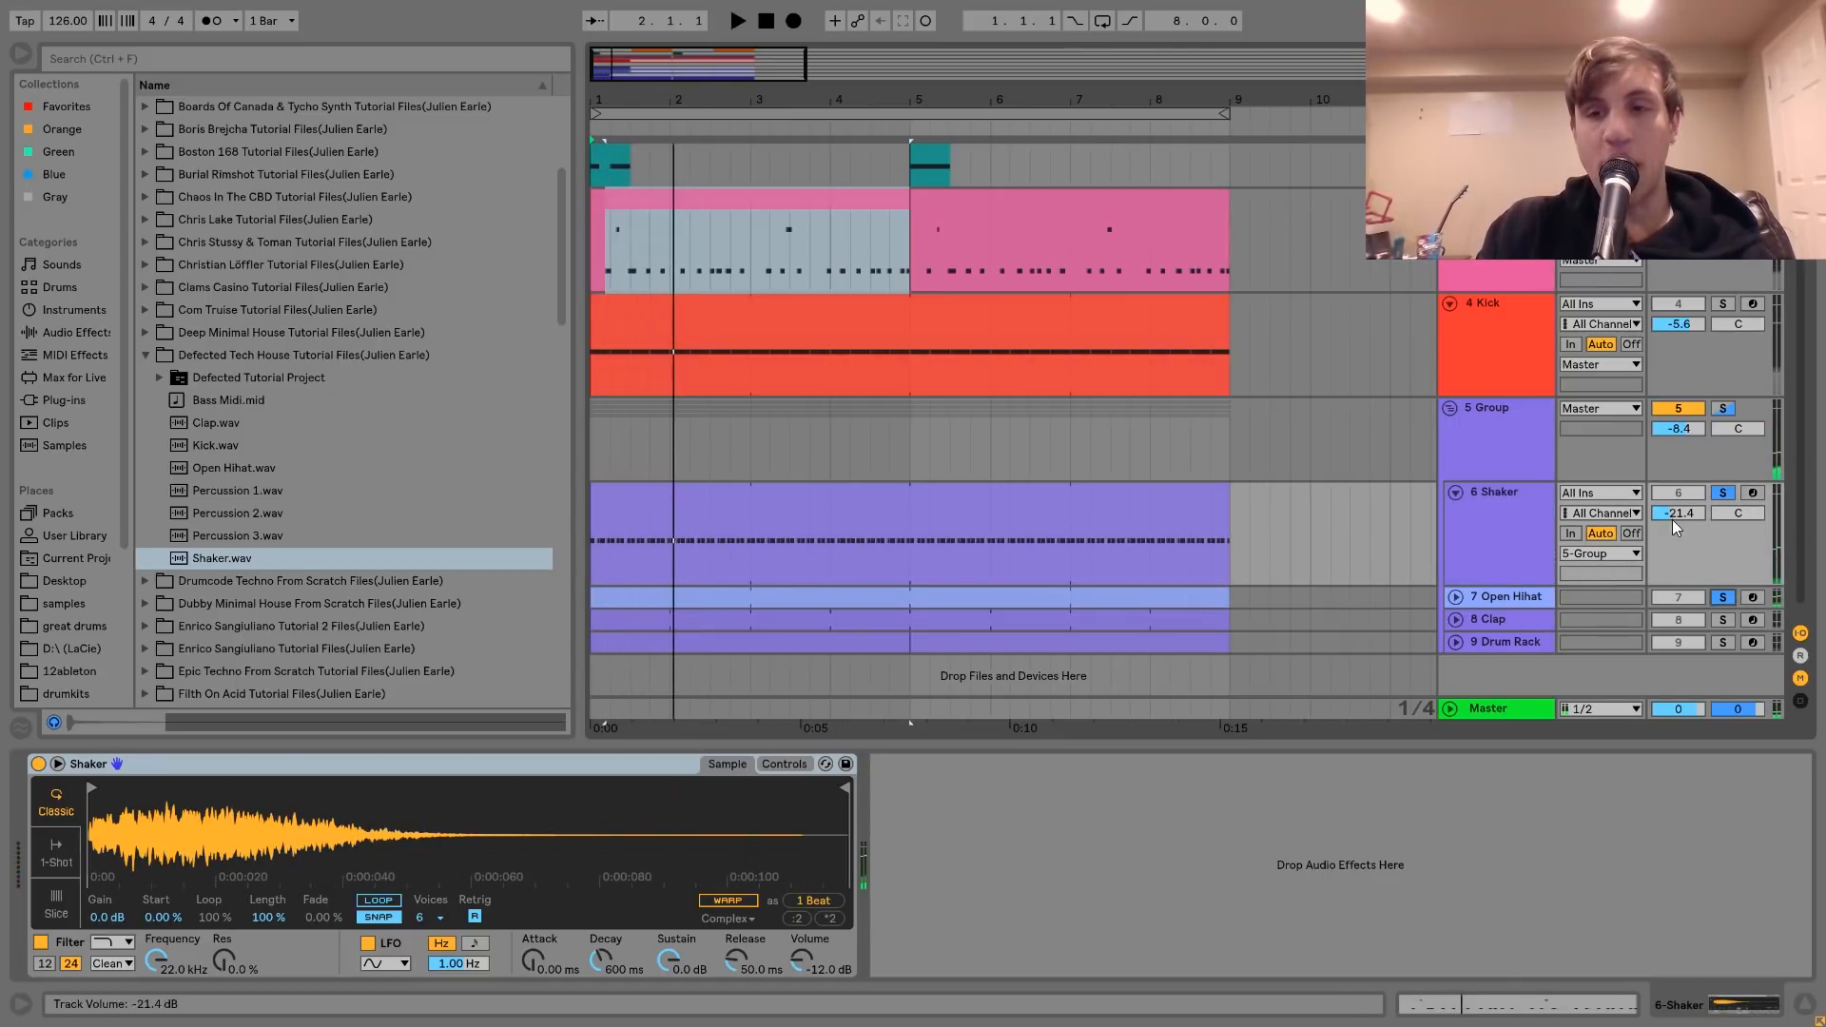
Unsolo the drums, audition the Shaker at about -8.4 dB in the full mix, and compare it with its volume restored to -21.4 dB
left_click_drag(1683, 515, 1683, 481)
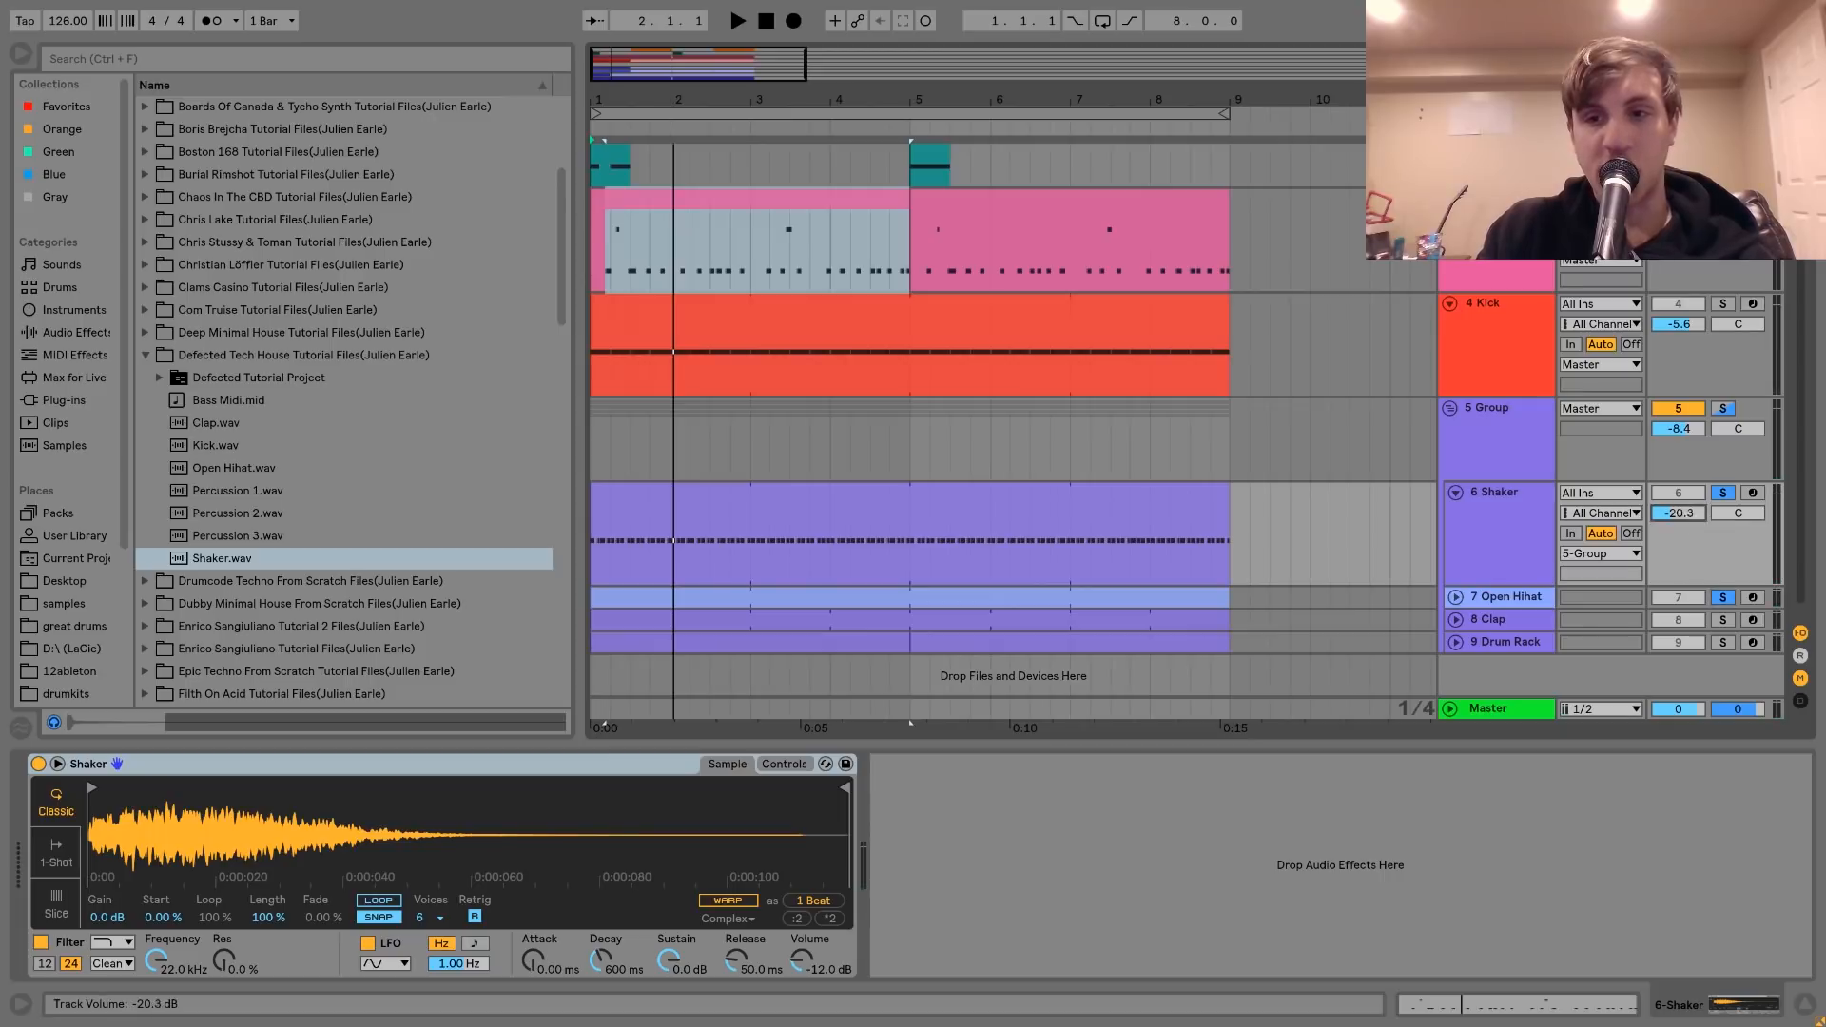
key("space")
left_click(1723, 493)
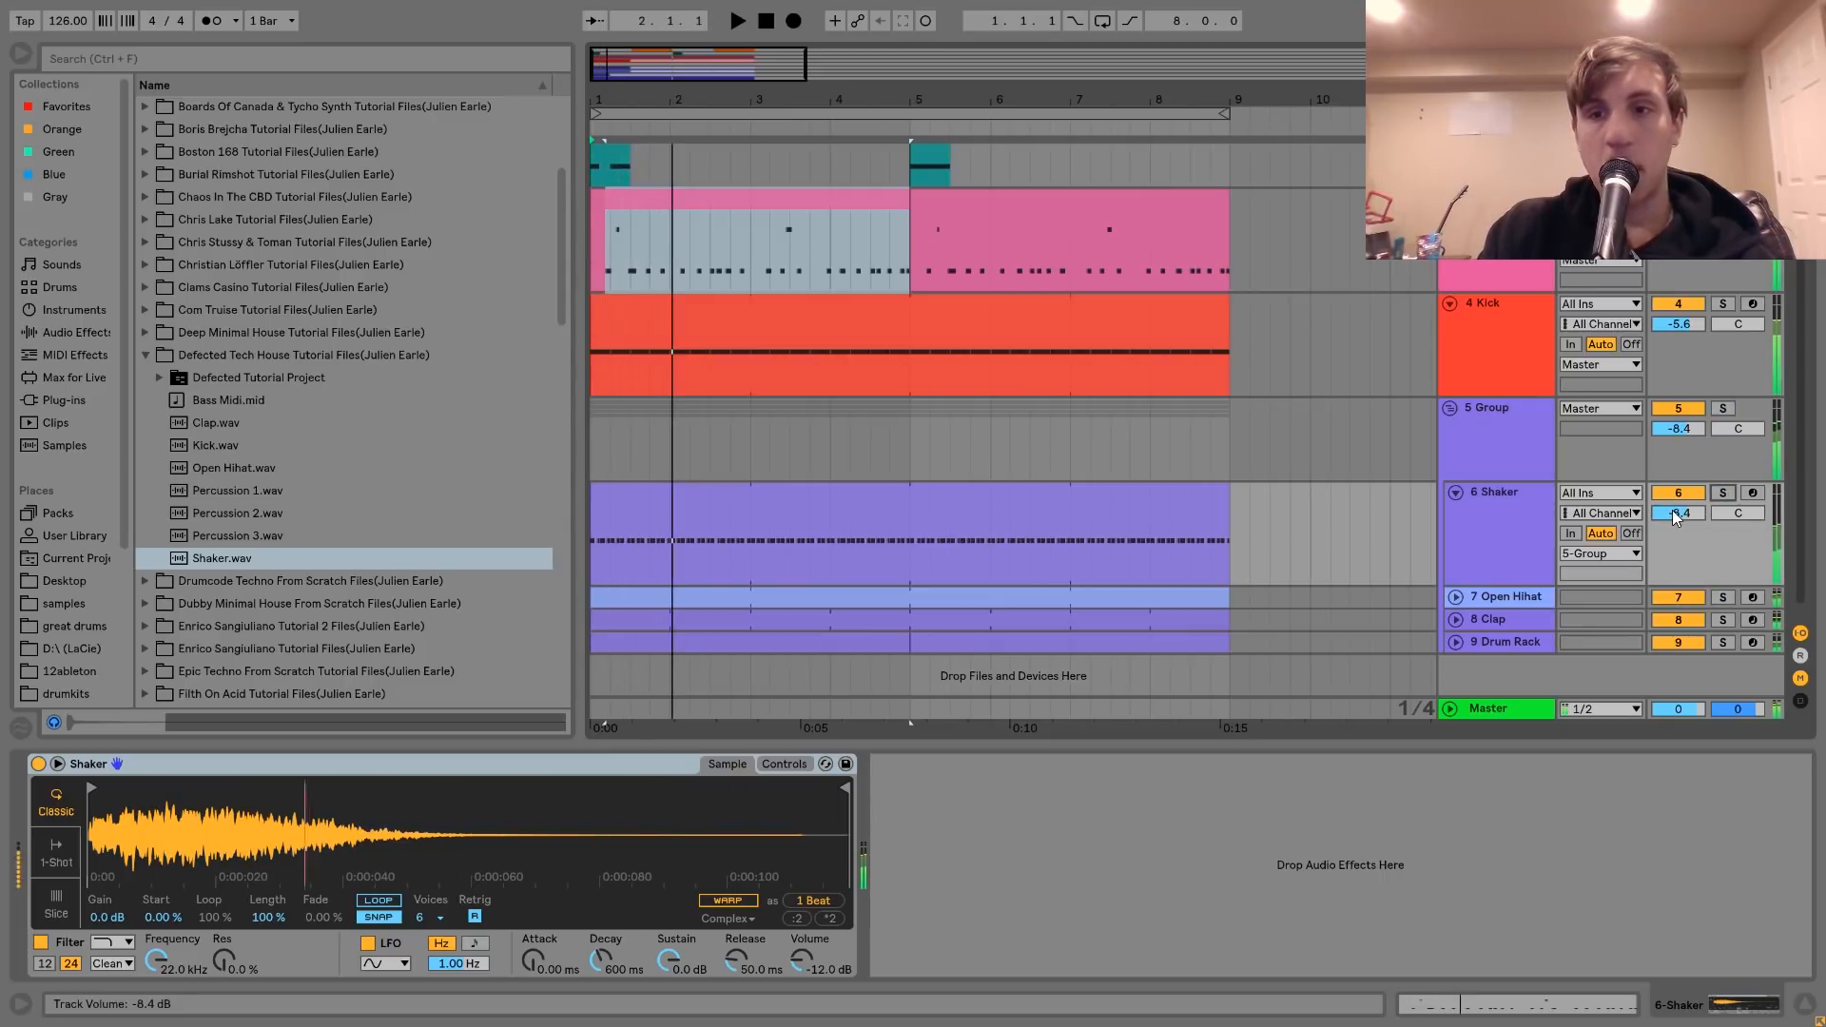
key("space")
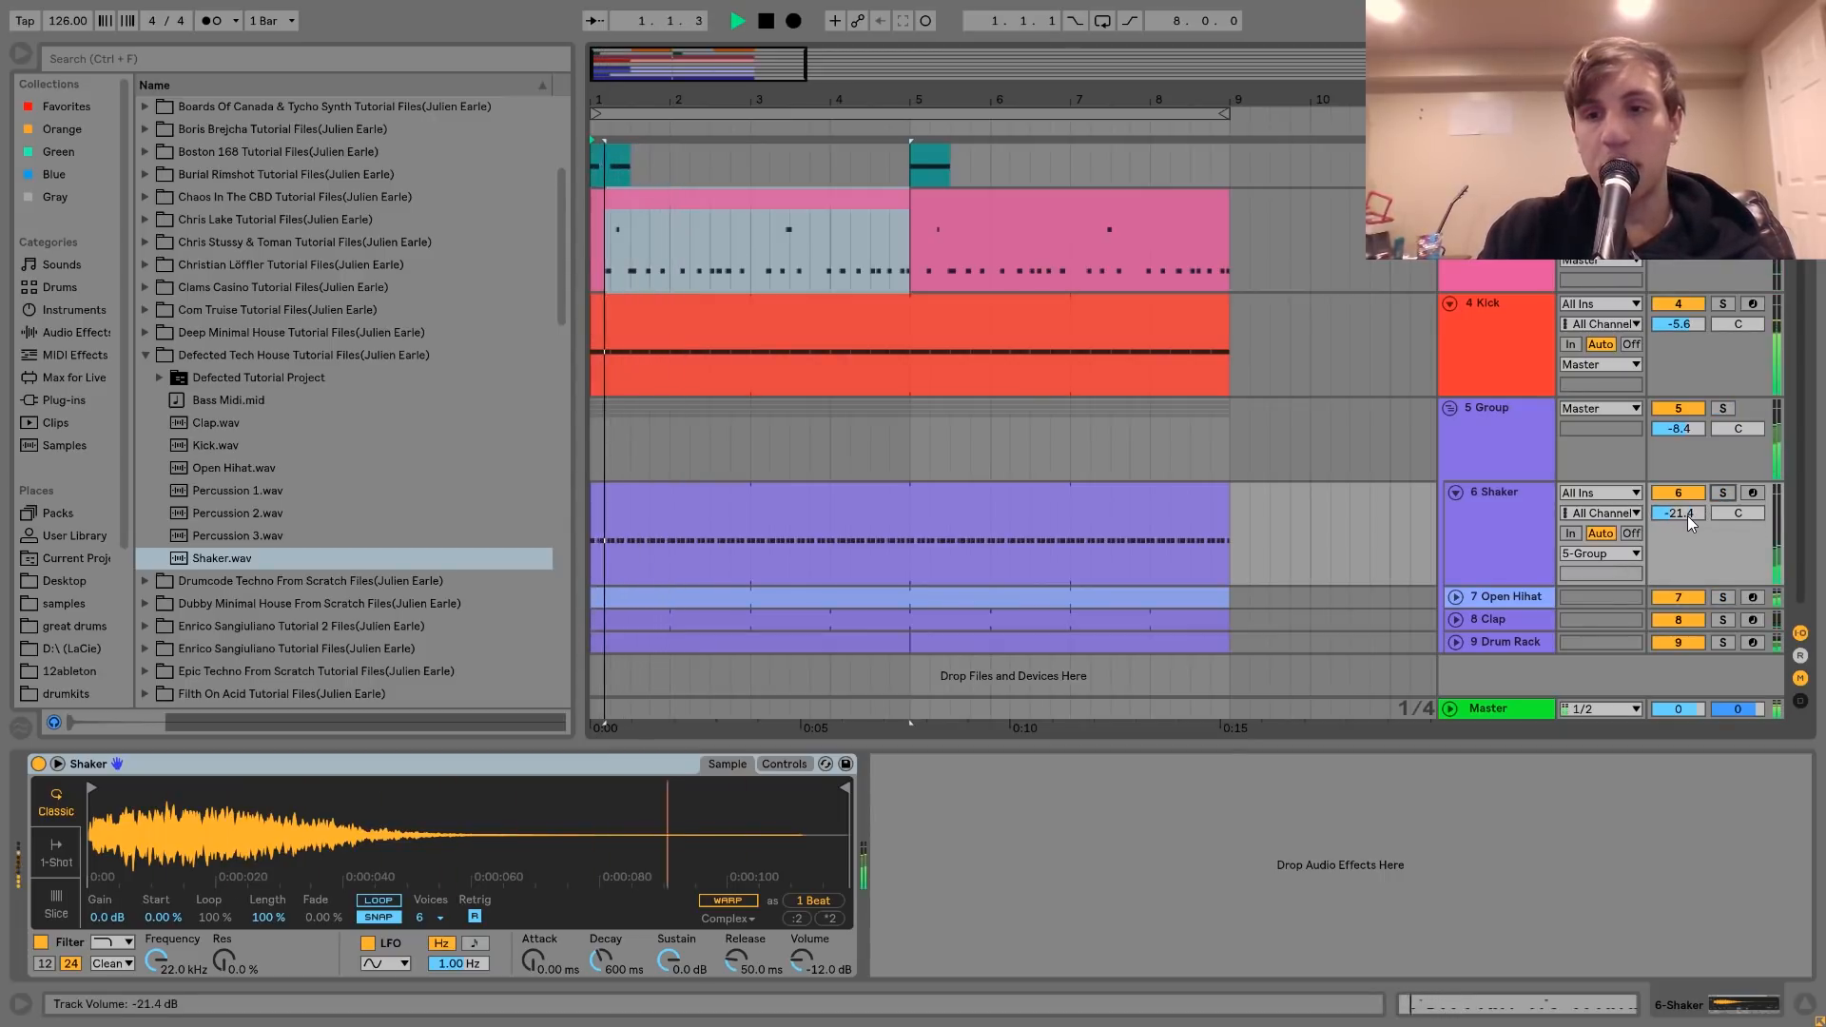
key("space")
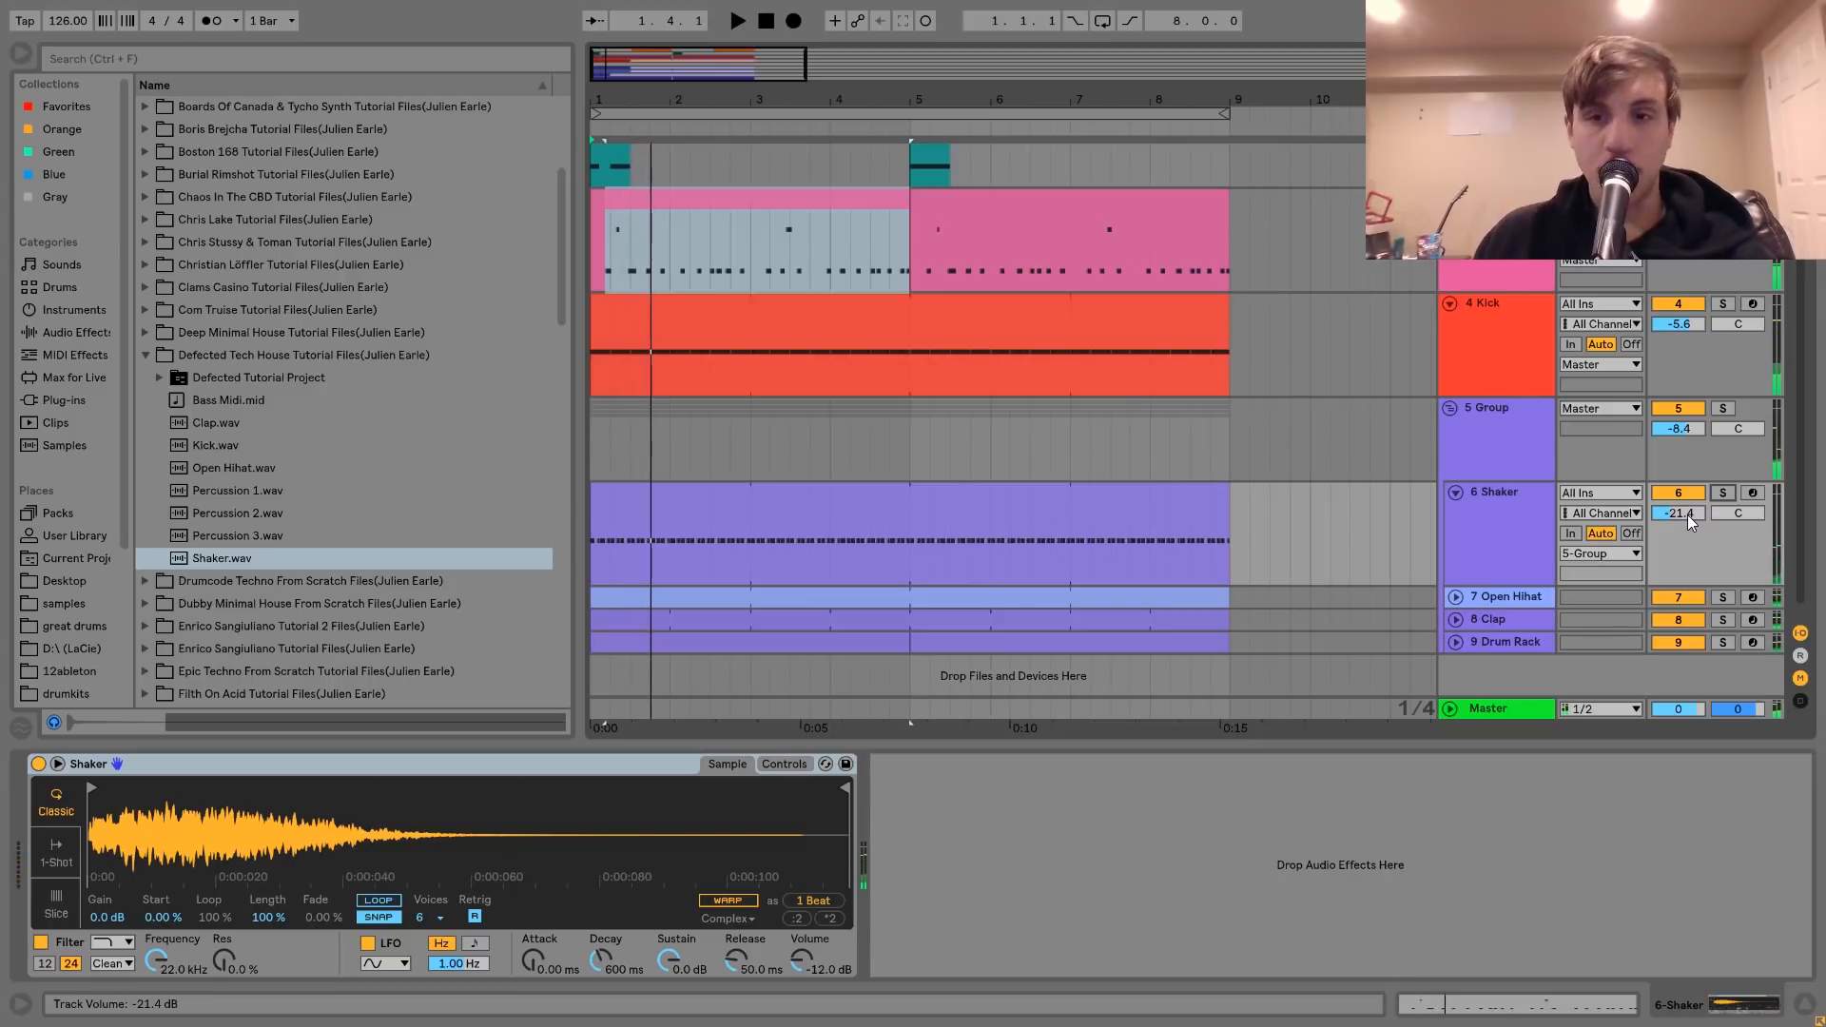
Solo and unfold the Clap track, and play it to hear its pattern
left_click(1493, 619)
left_click(1725, 620)
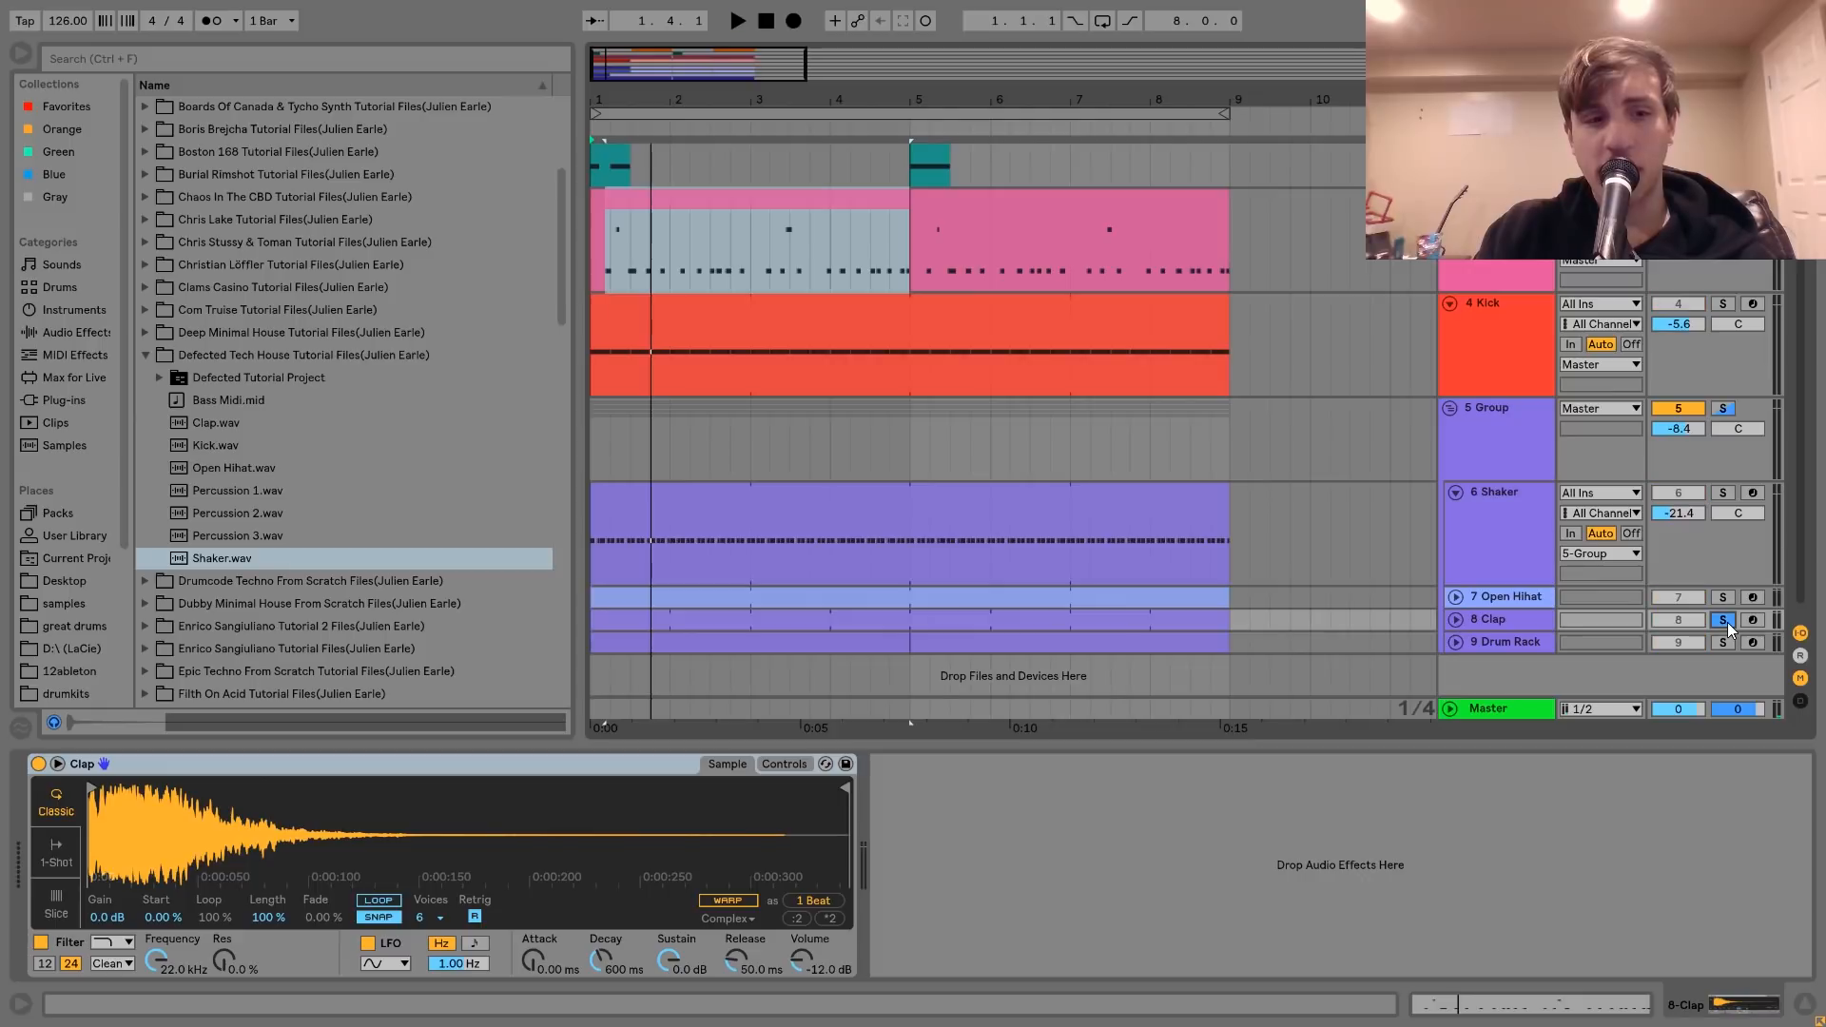
key("space")
left_click(1457, 625)
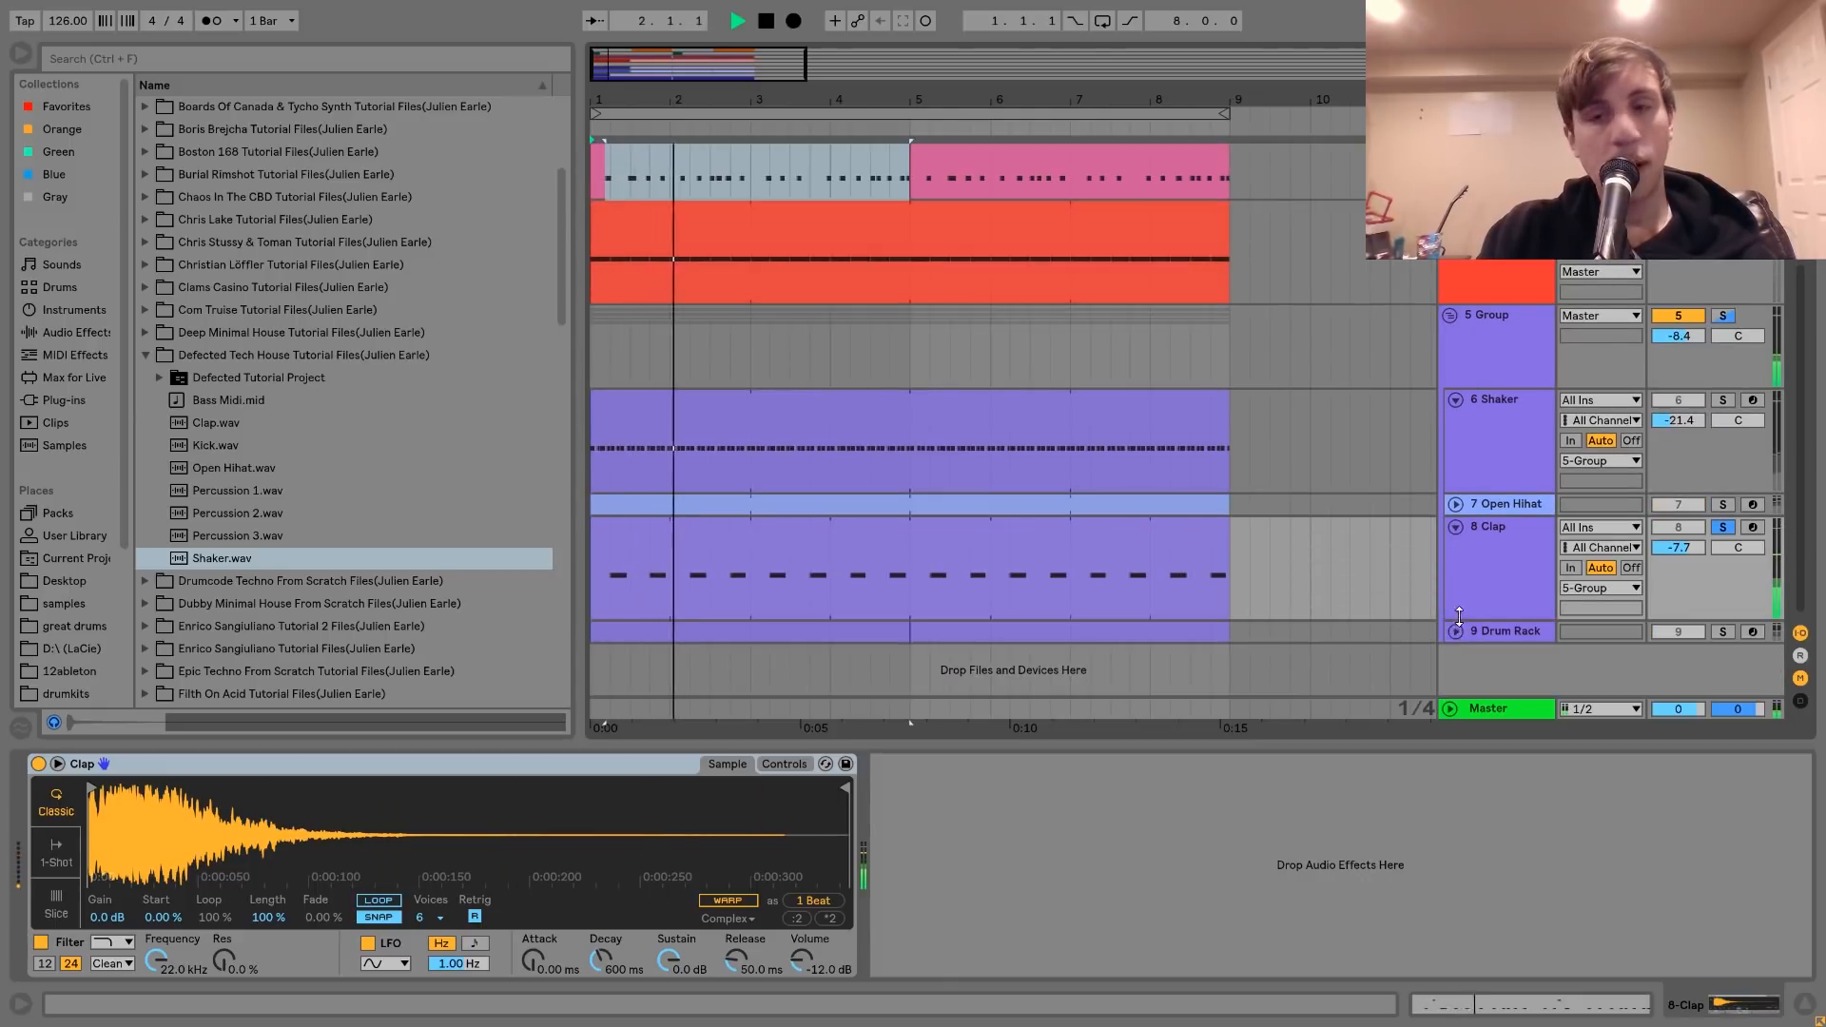
key("space")
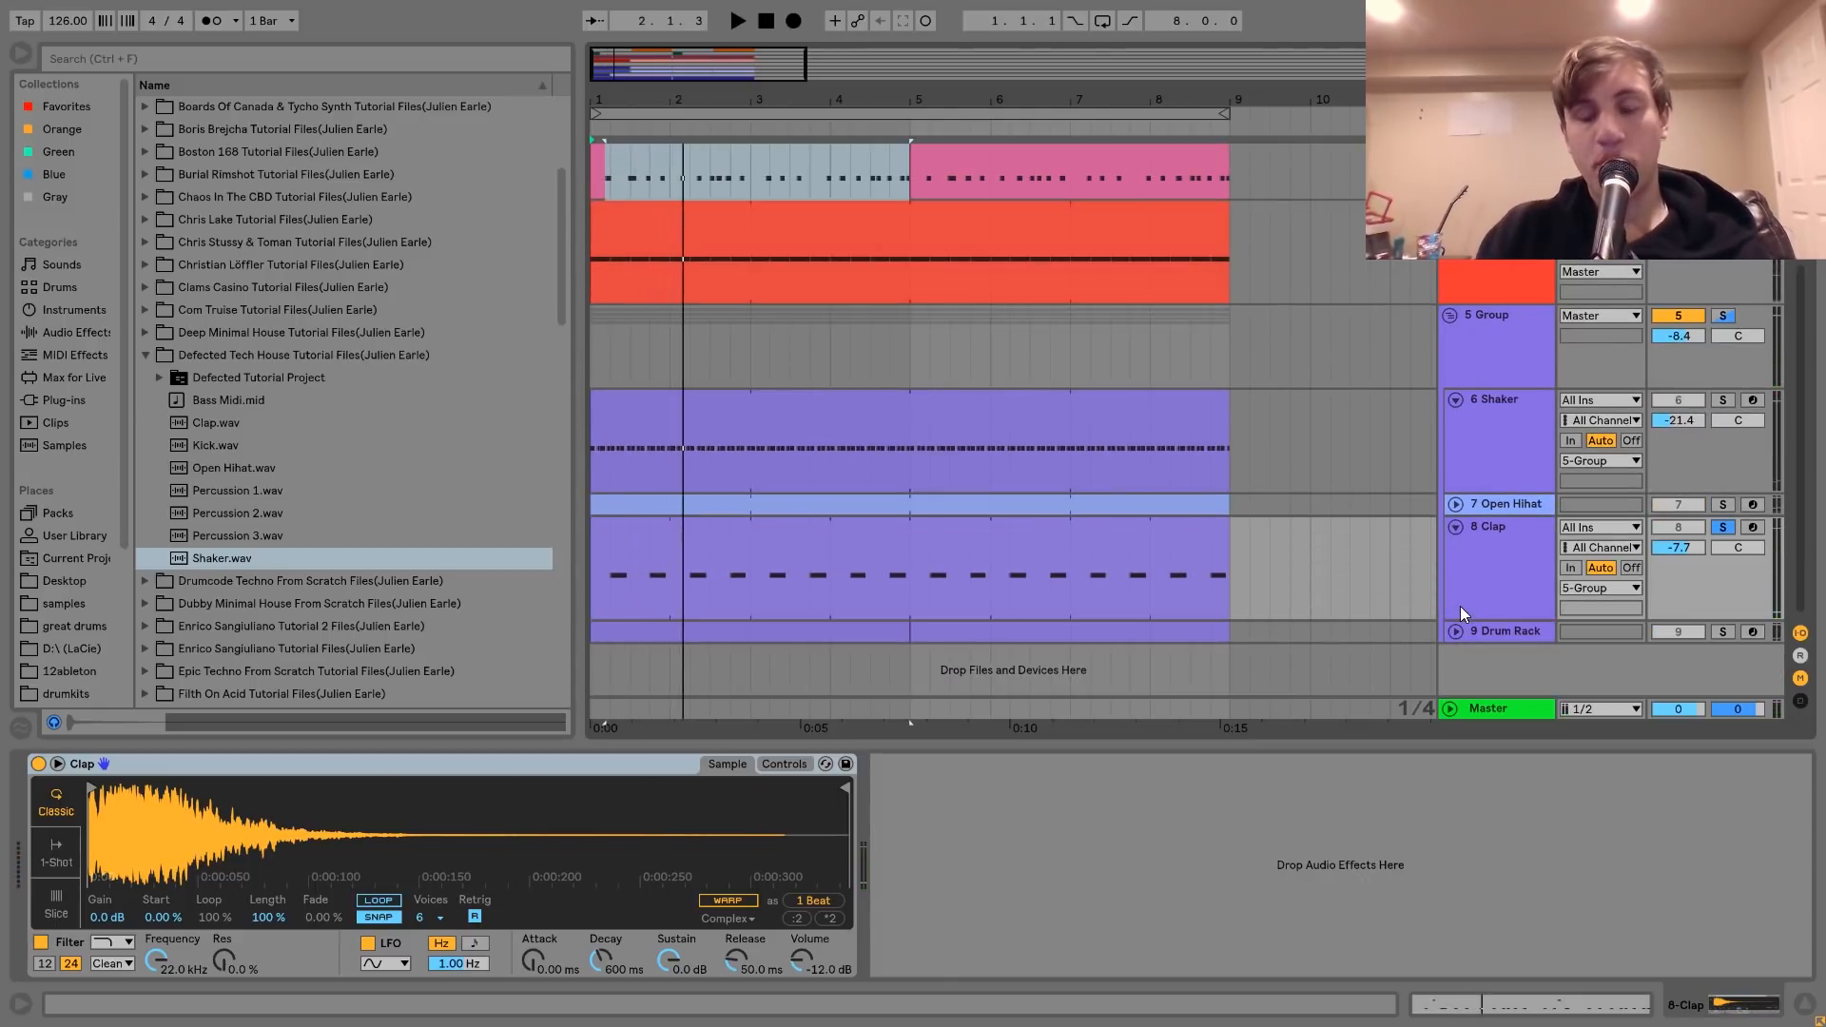
key("space")
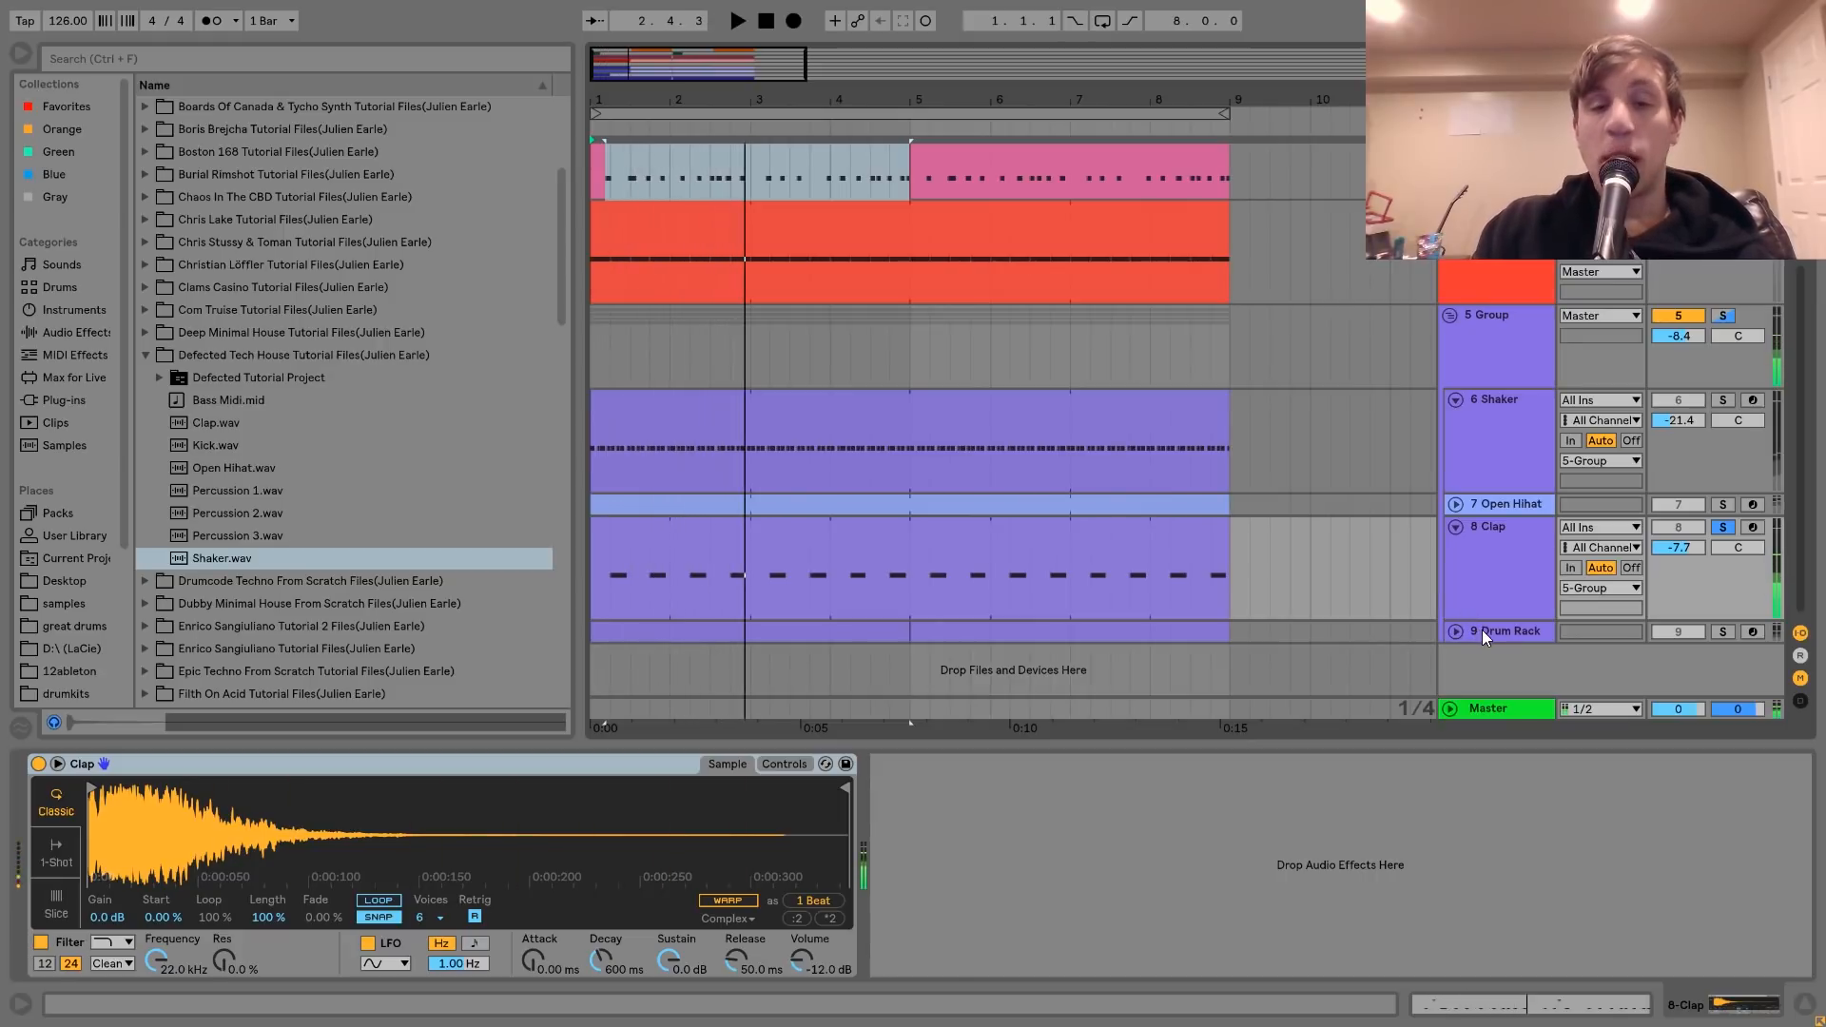
Unfold and solo only the Drum Rack track, play it and select its first percussion clip
left_click(1482, 629)
left_click(1455, 632)
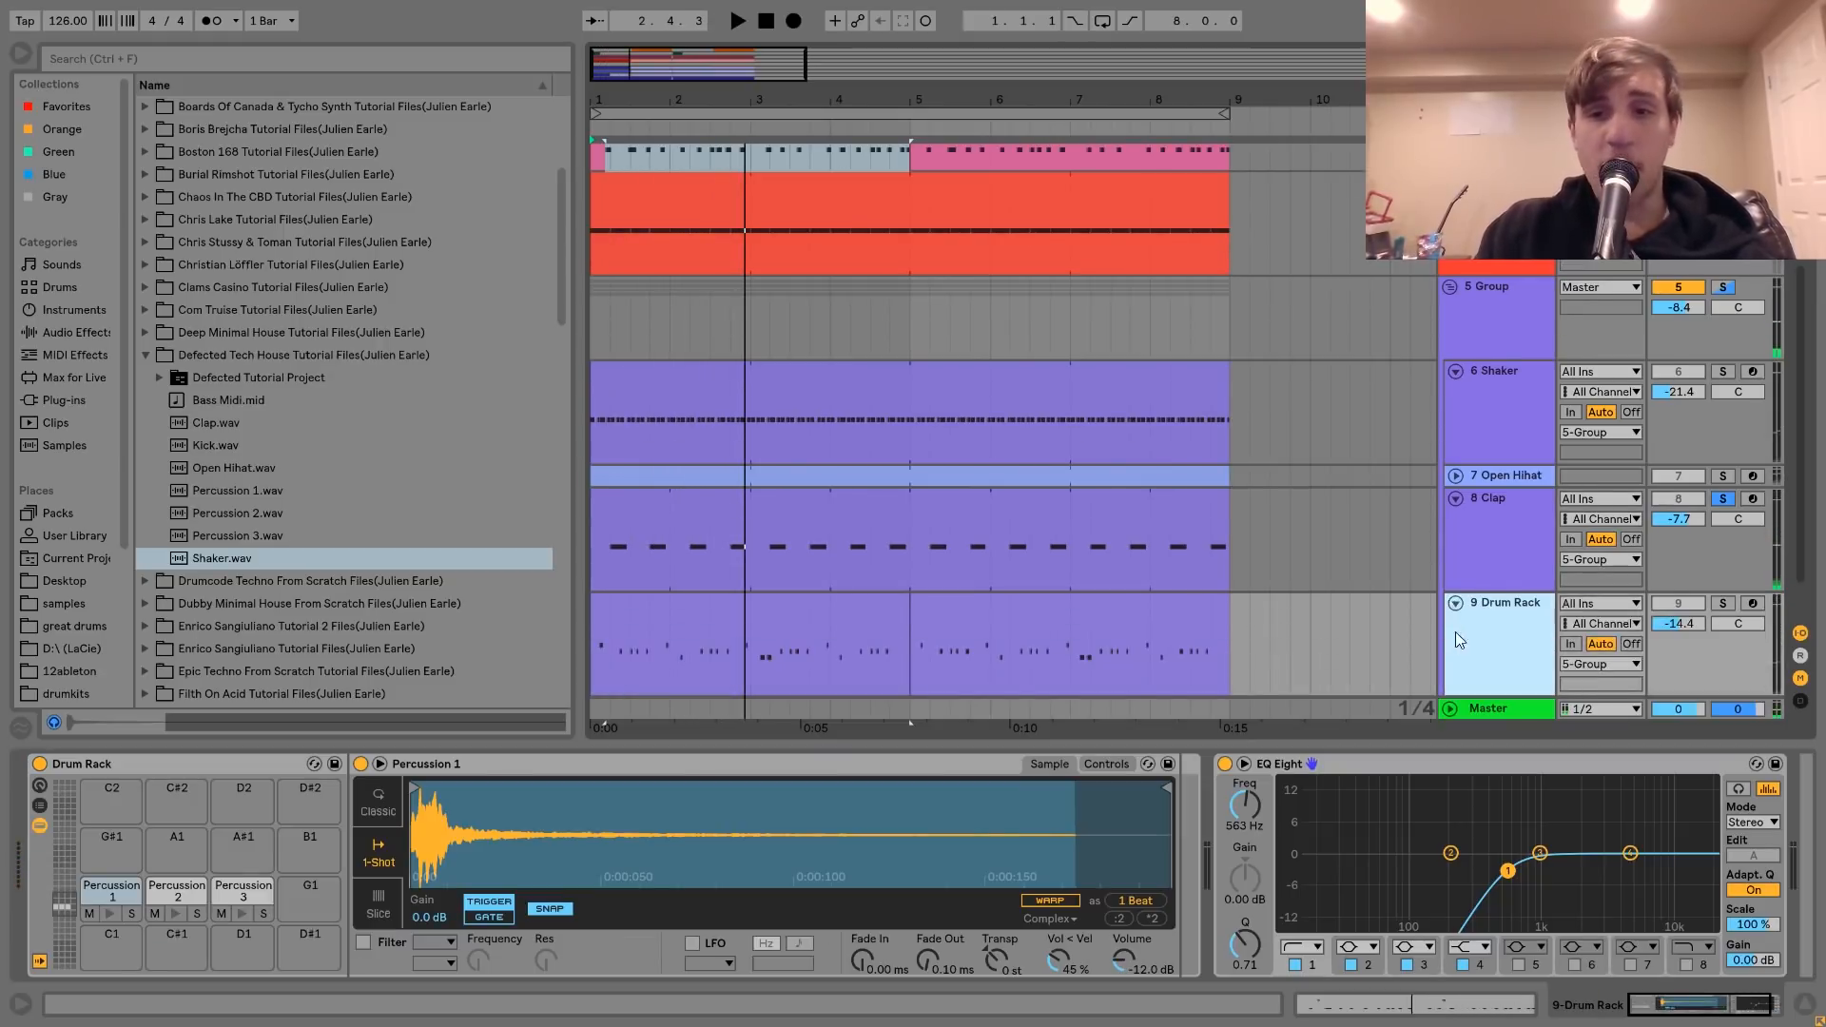
left_click(1722, 603)
key("space")
left_click(854, 615)
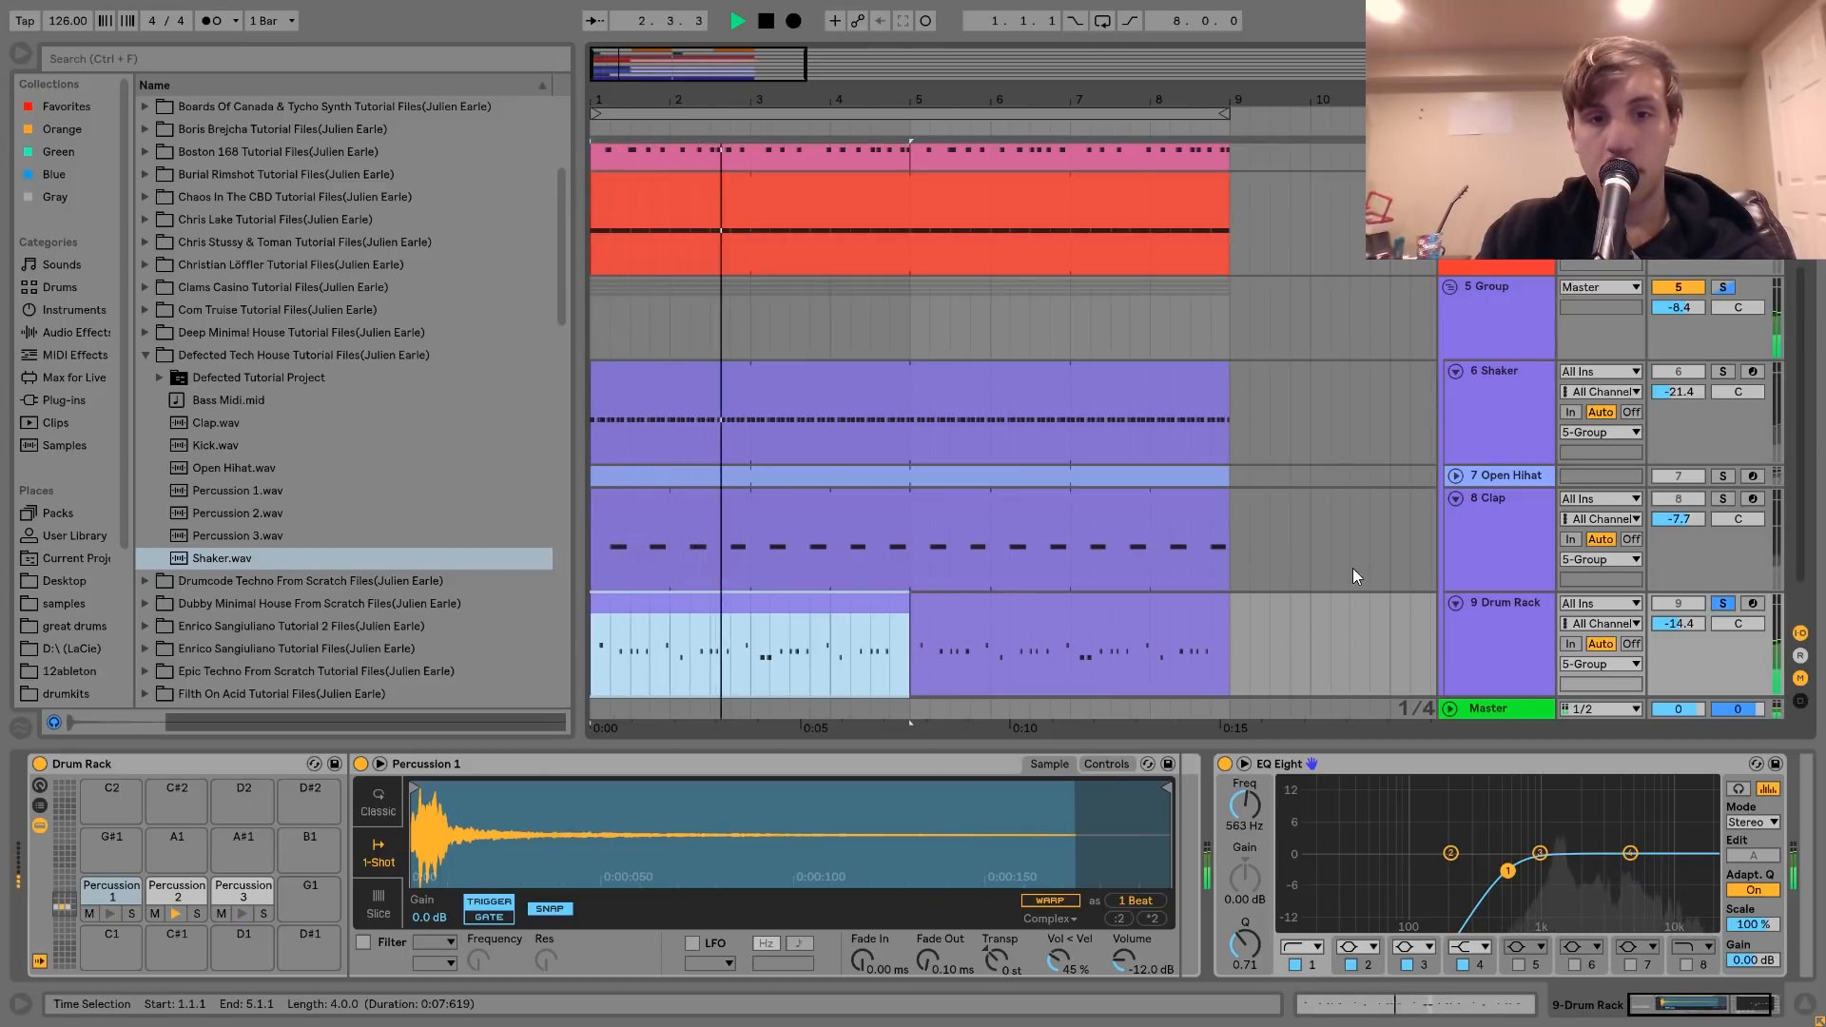
Stop playback, audition the Percussion 1 and Percussion 2 pads, and inspect the notes in the first percussion clip
key("space")
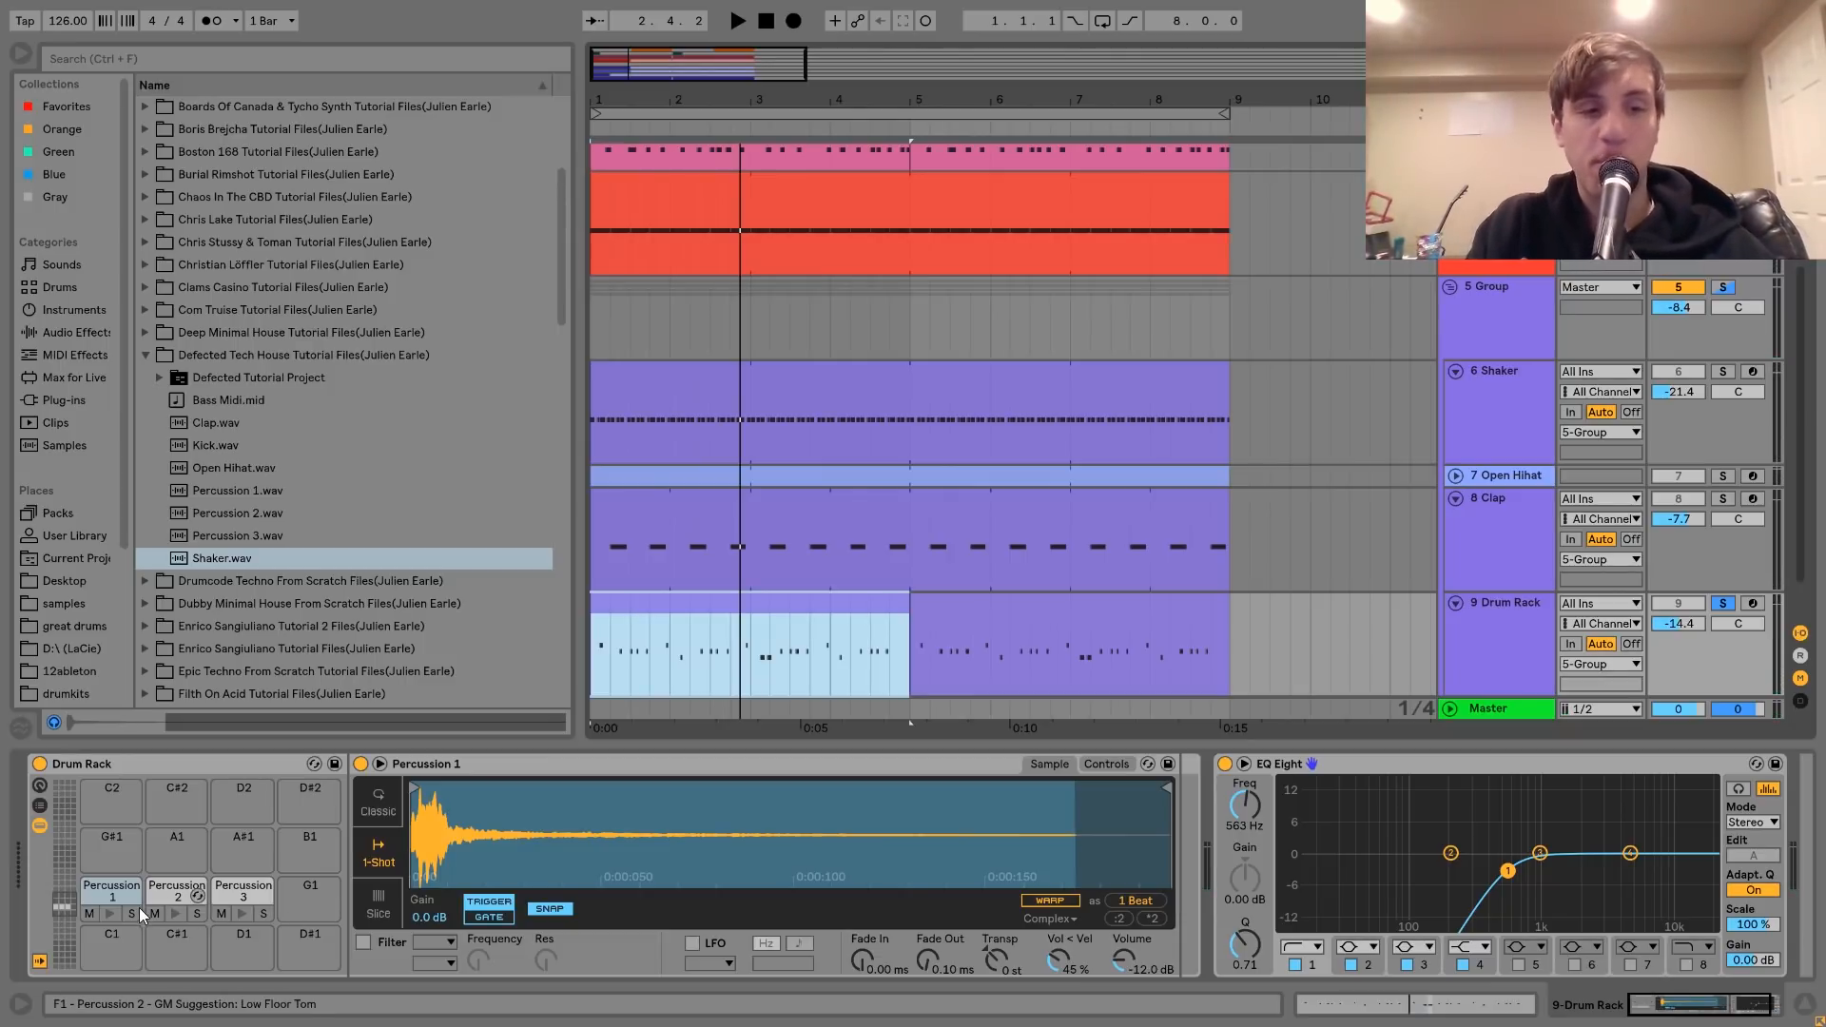
left_click(112, 911)
left_click(177, 914)
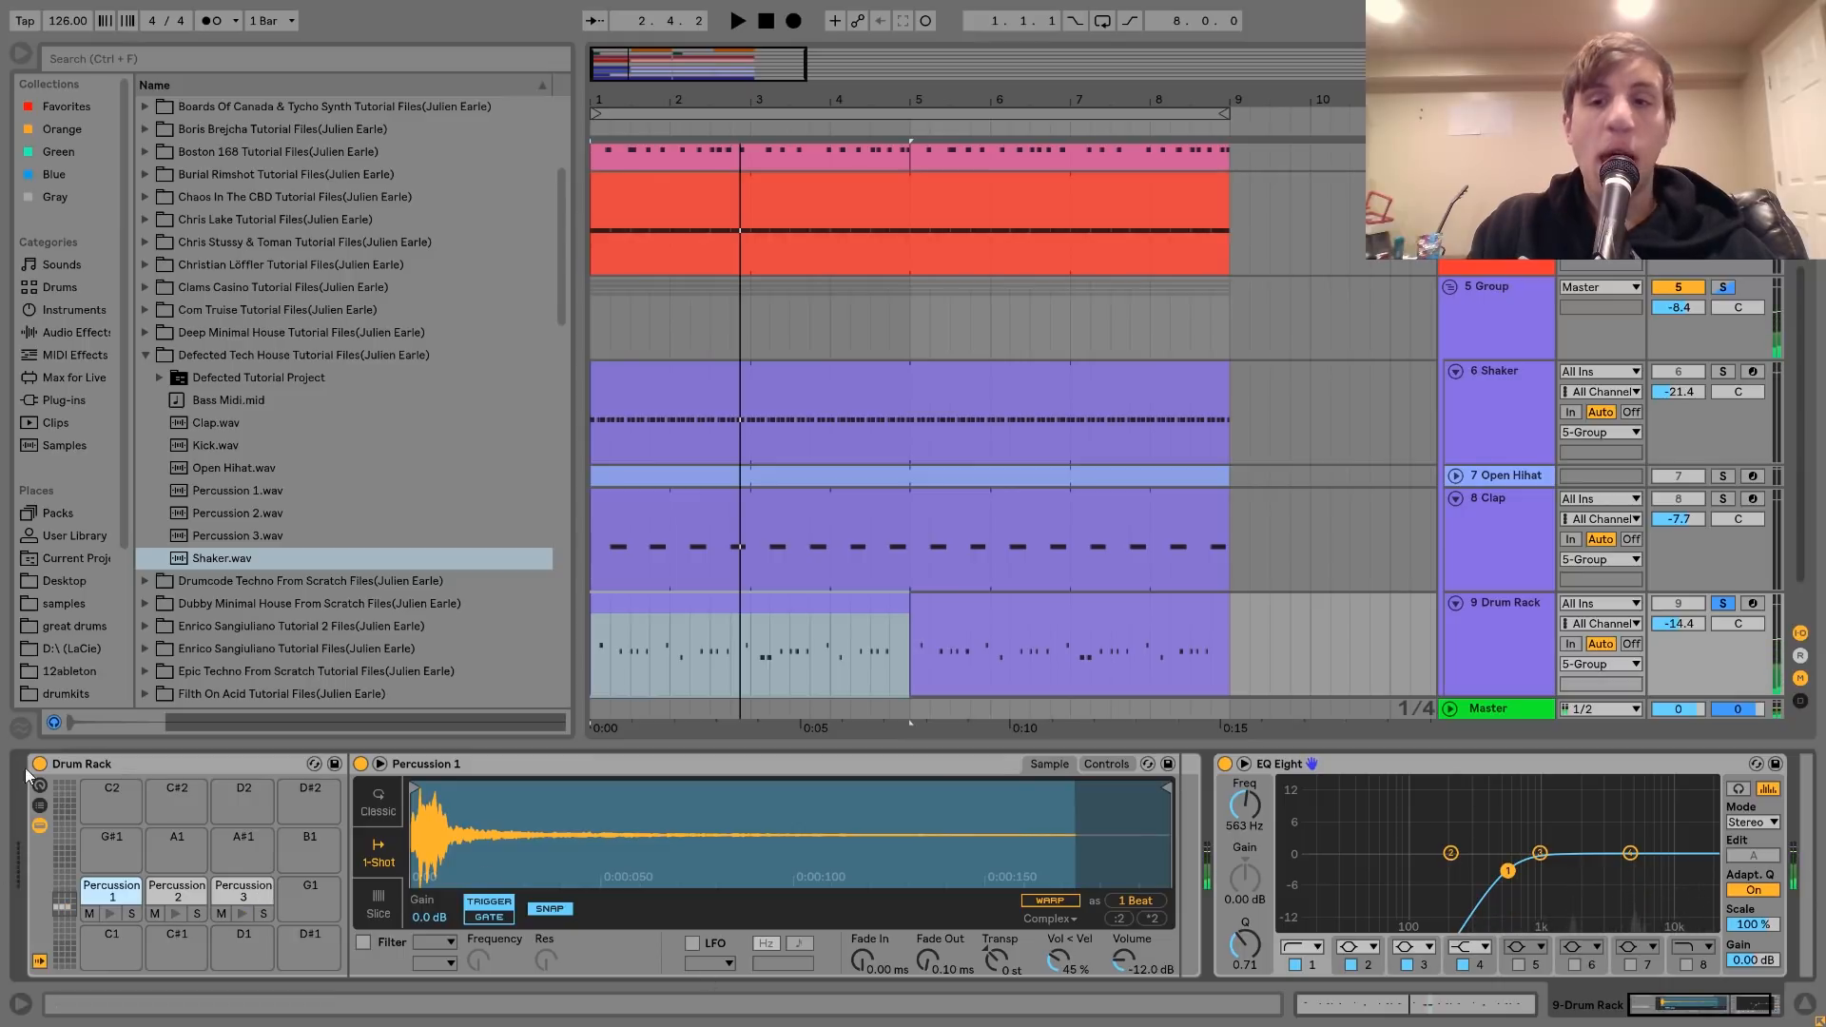
double_click(692, 609)
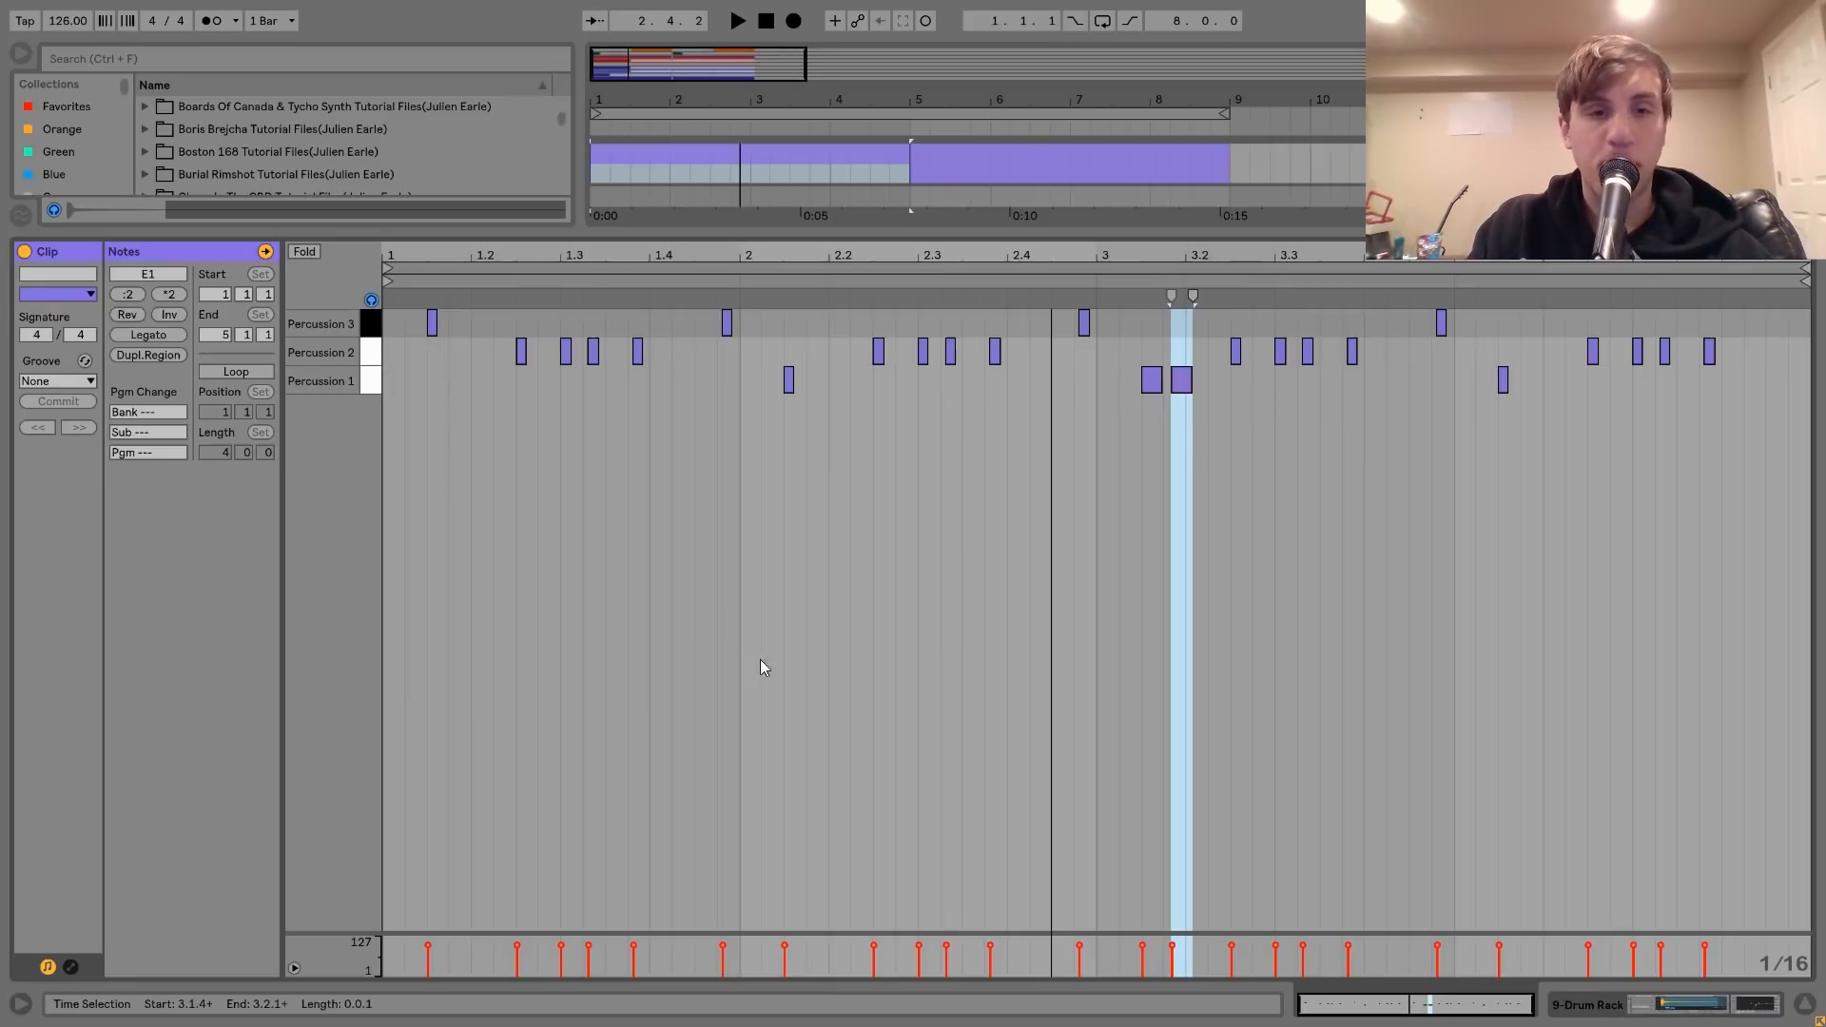
left_click(1619, 1006)
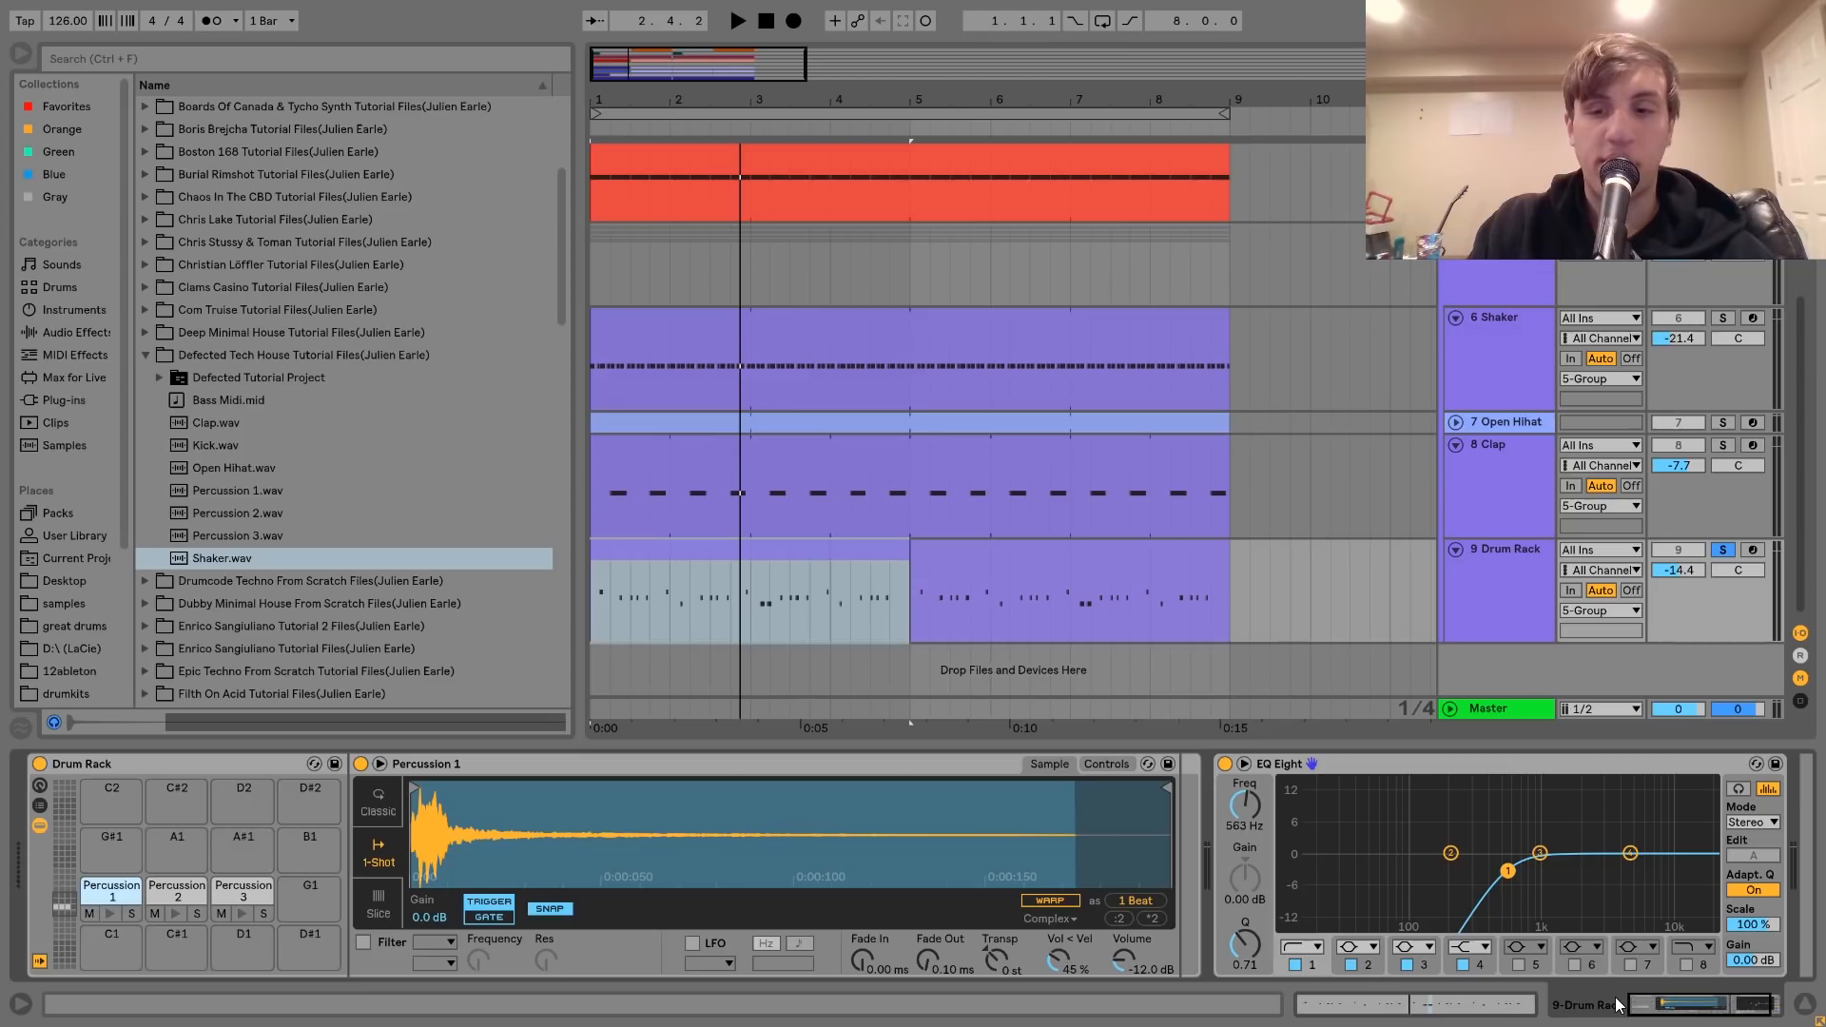
Unsolo the Drum Rack track and raise its volume to -8.5 dB while the full drums play
left_click(1722, 551)
key("space")
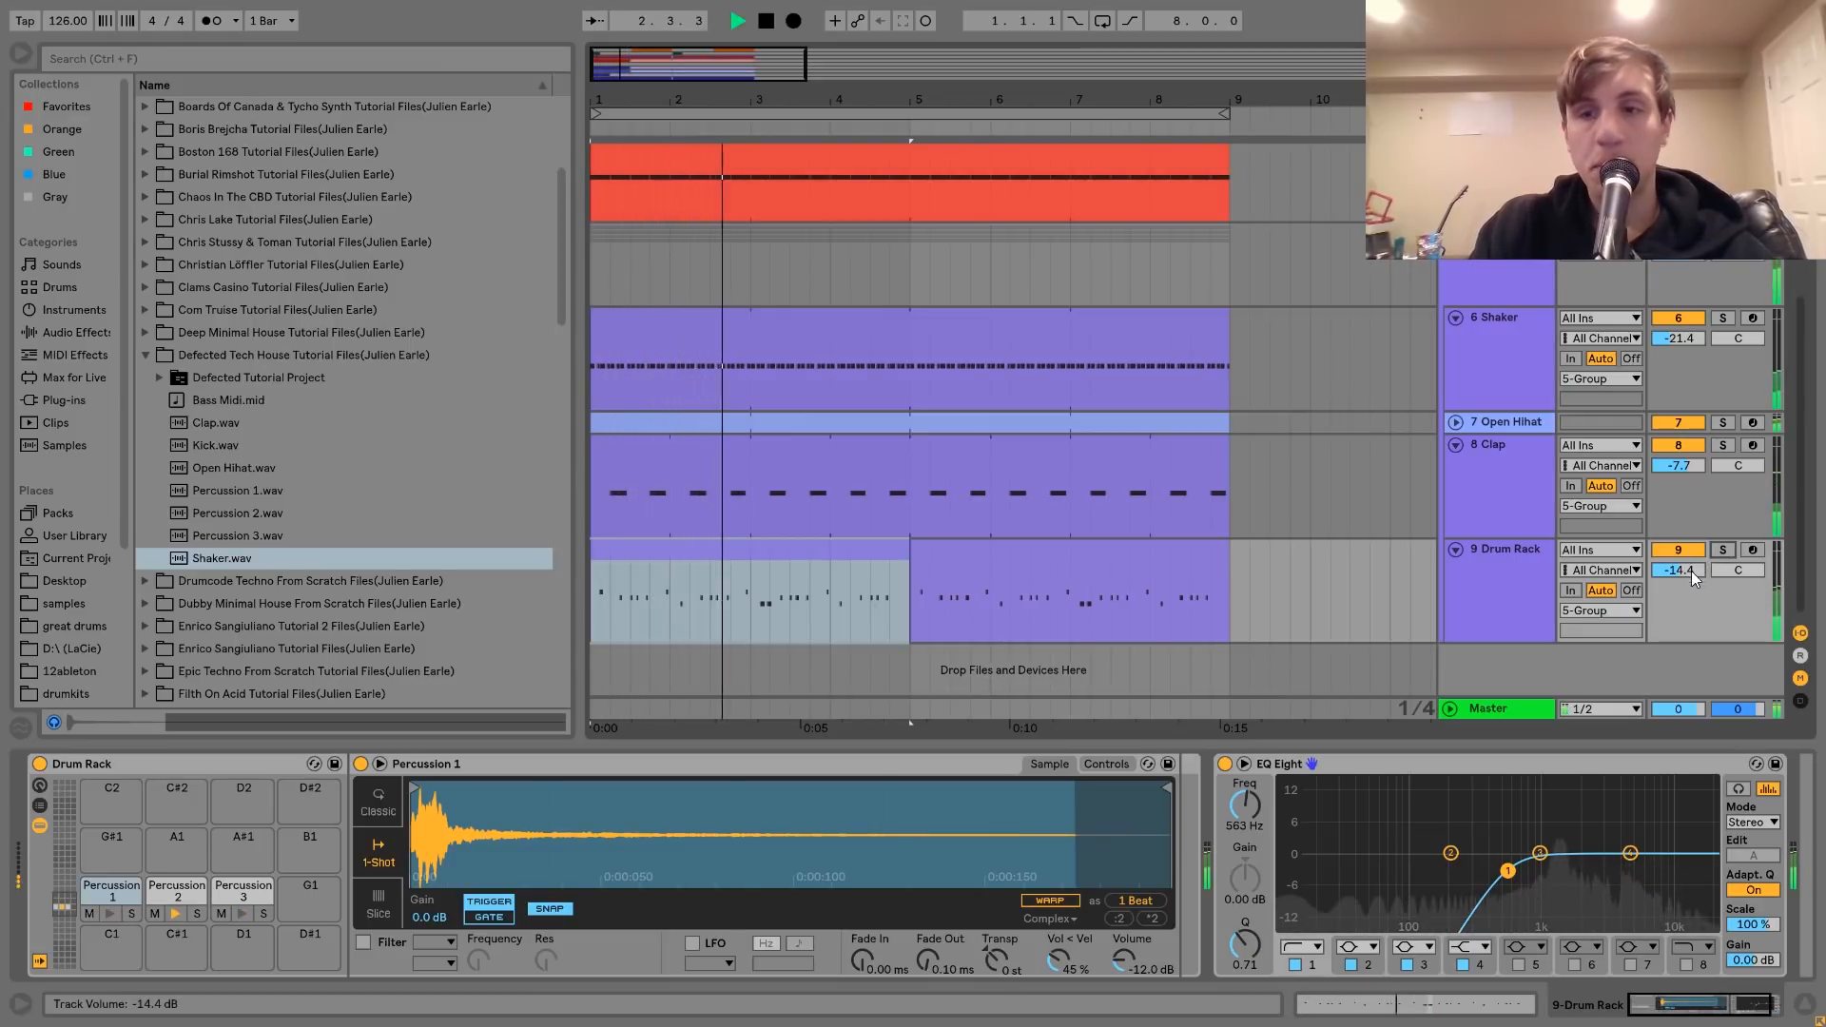
left_click_drag(1687, 571, 1685, 544)
Compare the playing drums with the Drum Rack track repeatedly muted and unmuted, leaving it active and selected
left_click(1681, 550)
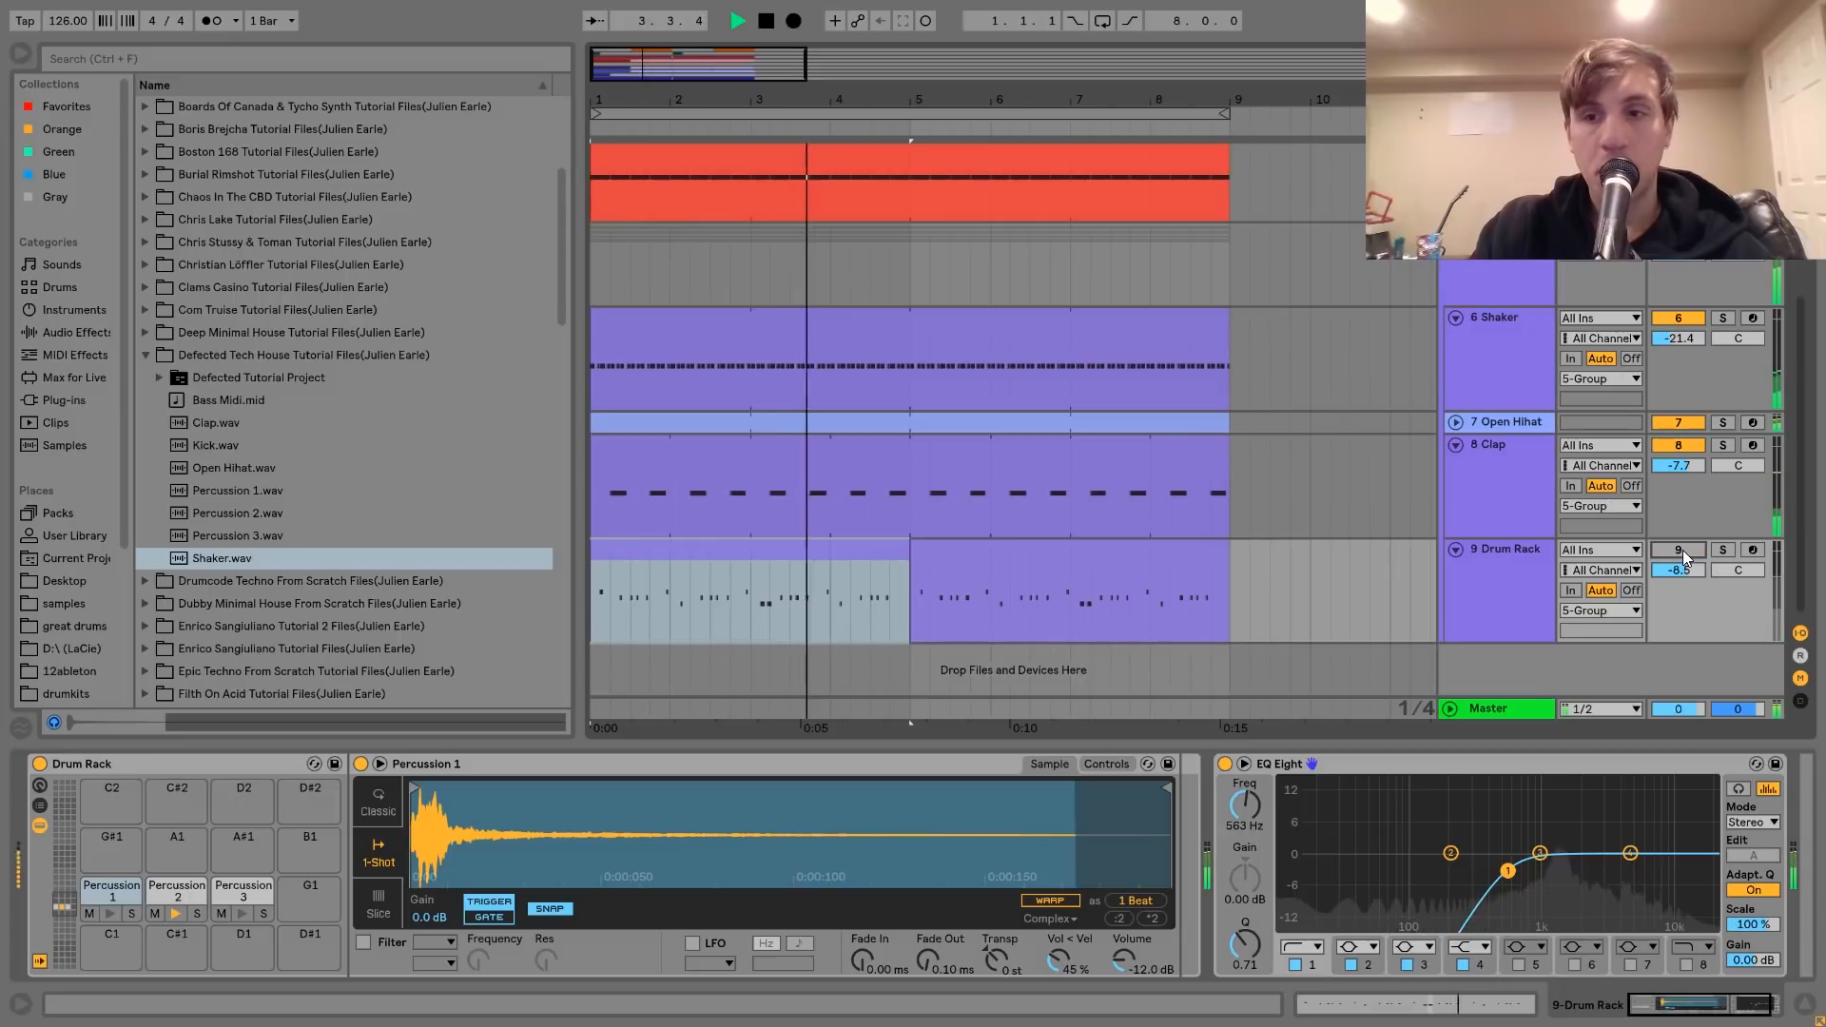
left_click(1682, 550)
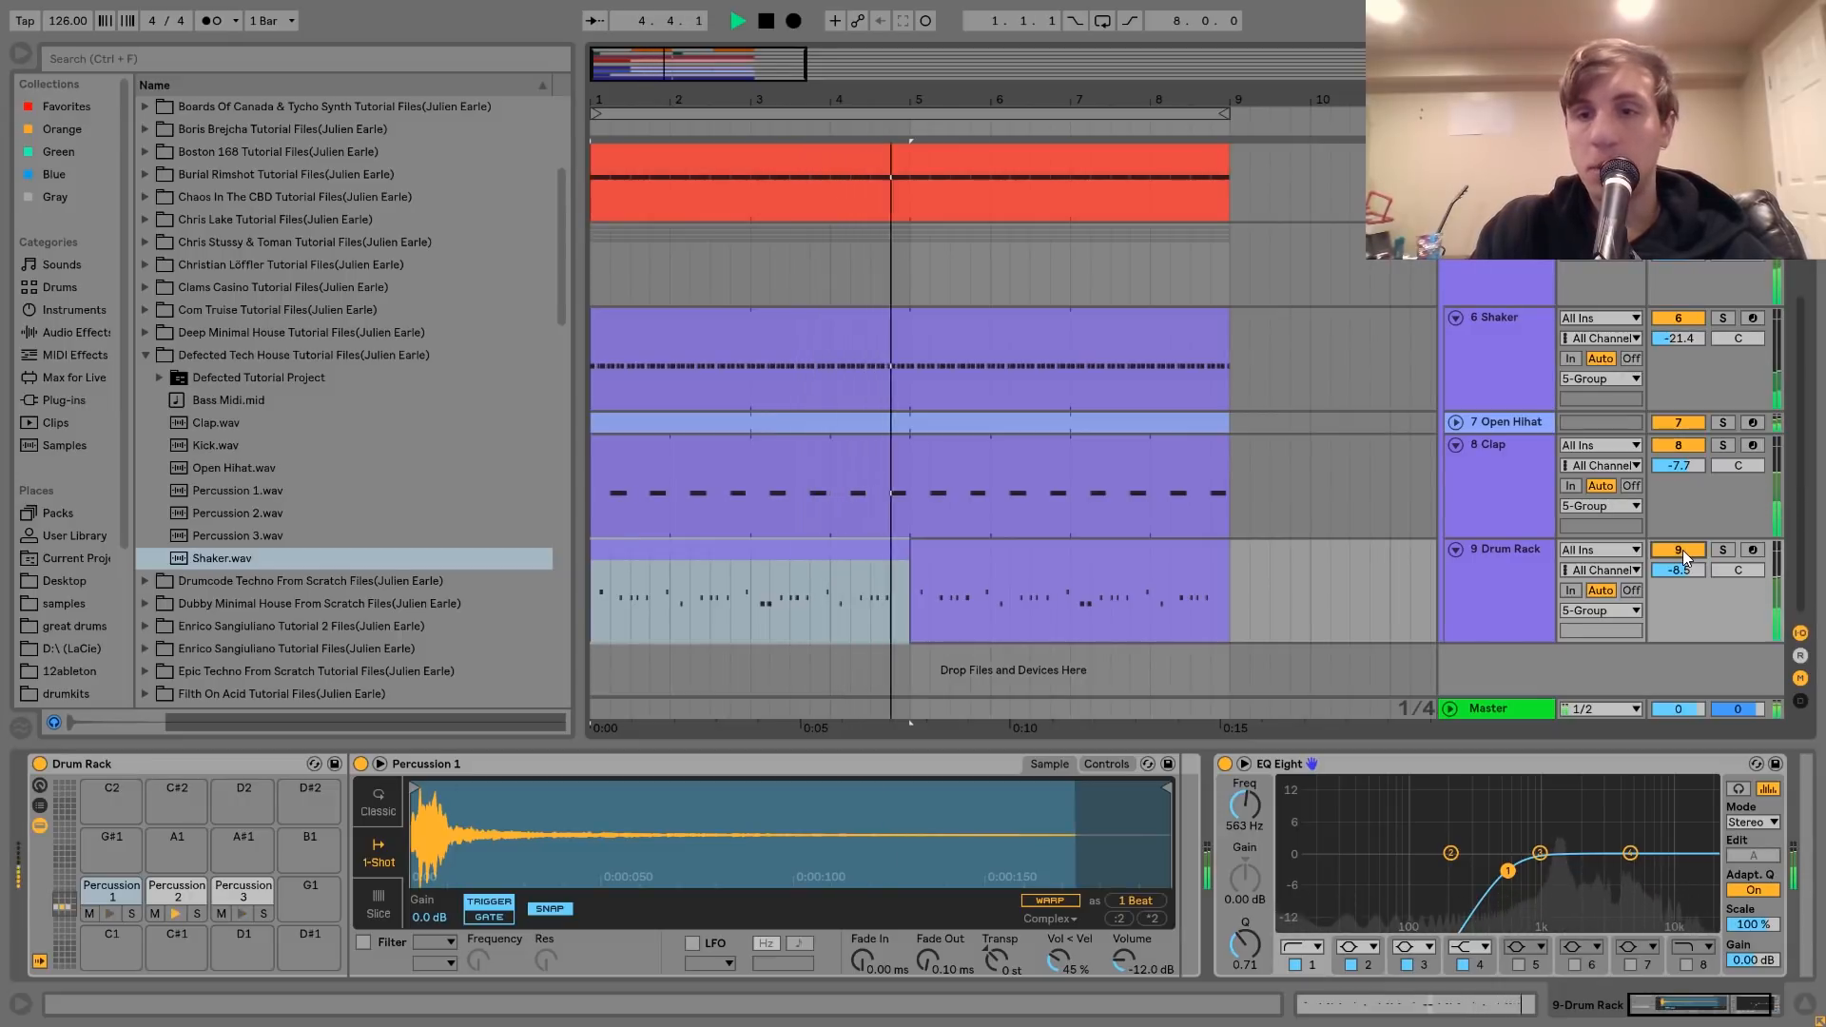
left_click(1681, 550)
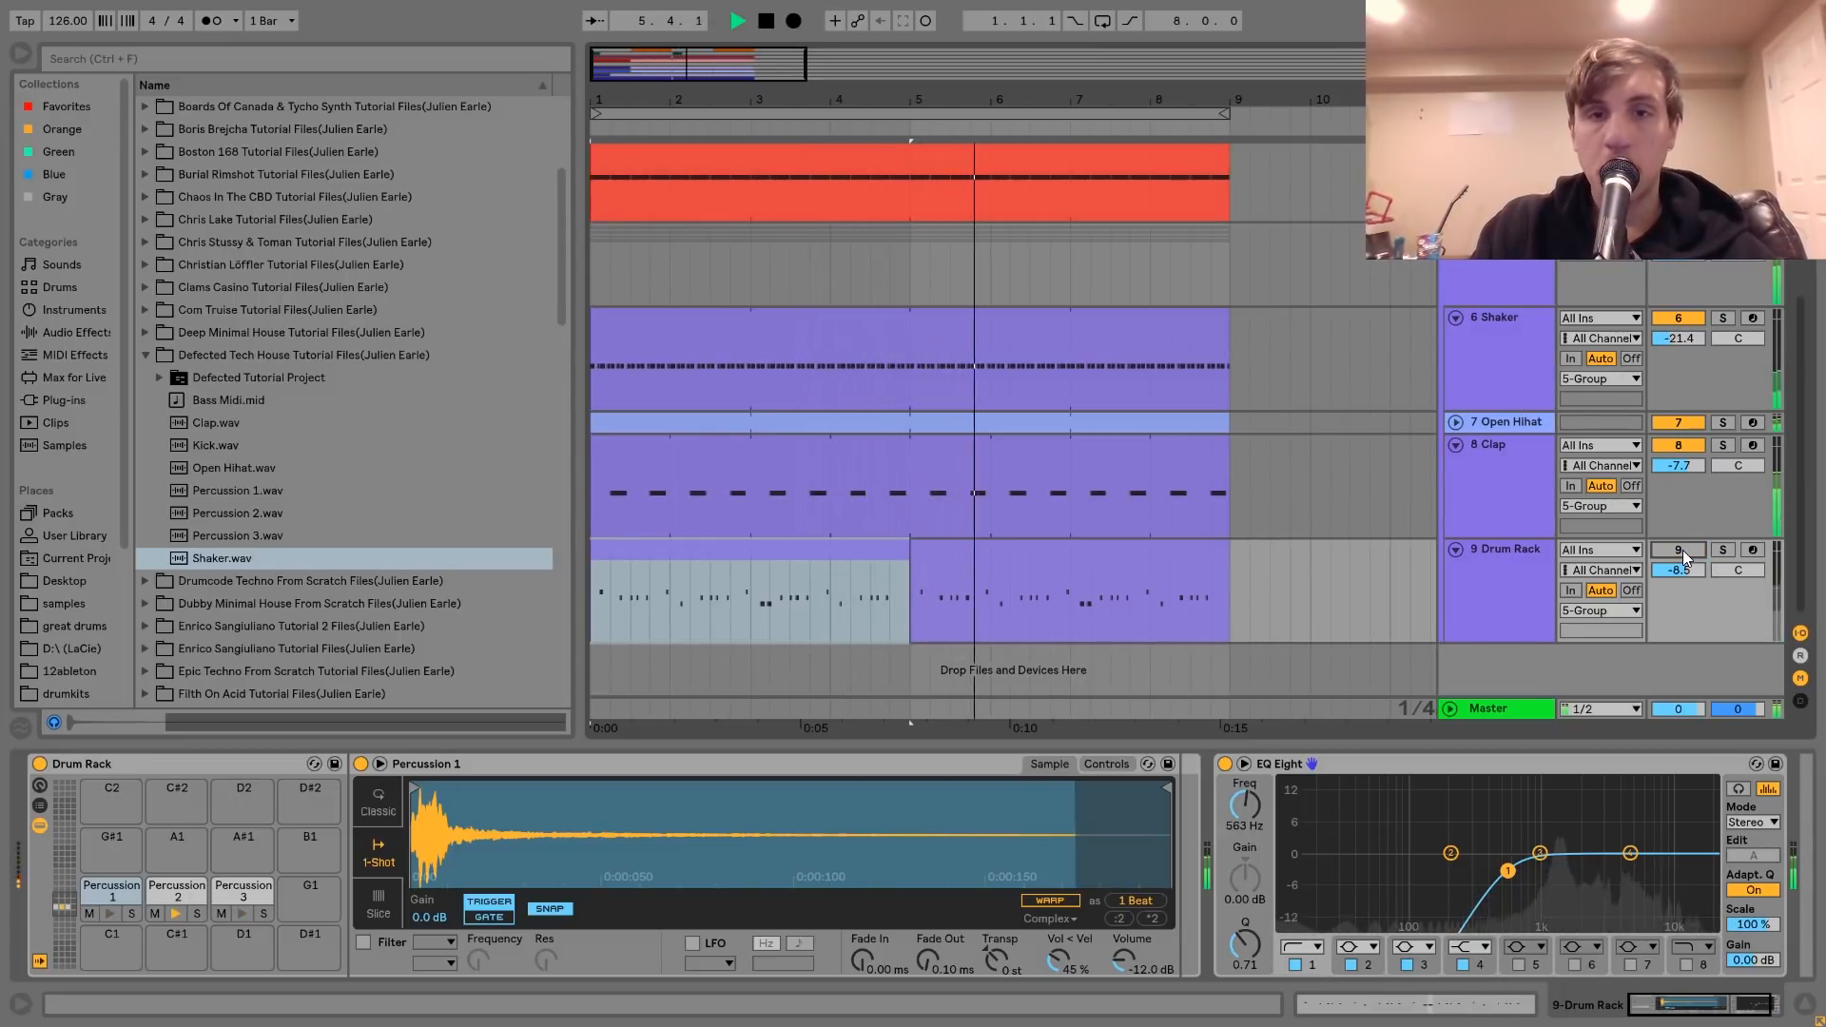
left_click(1682, 549)
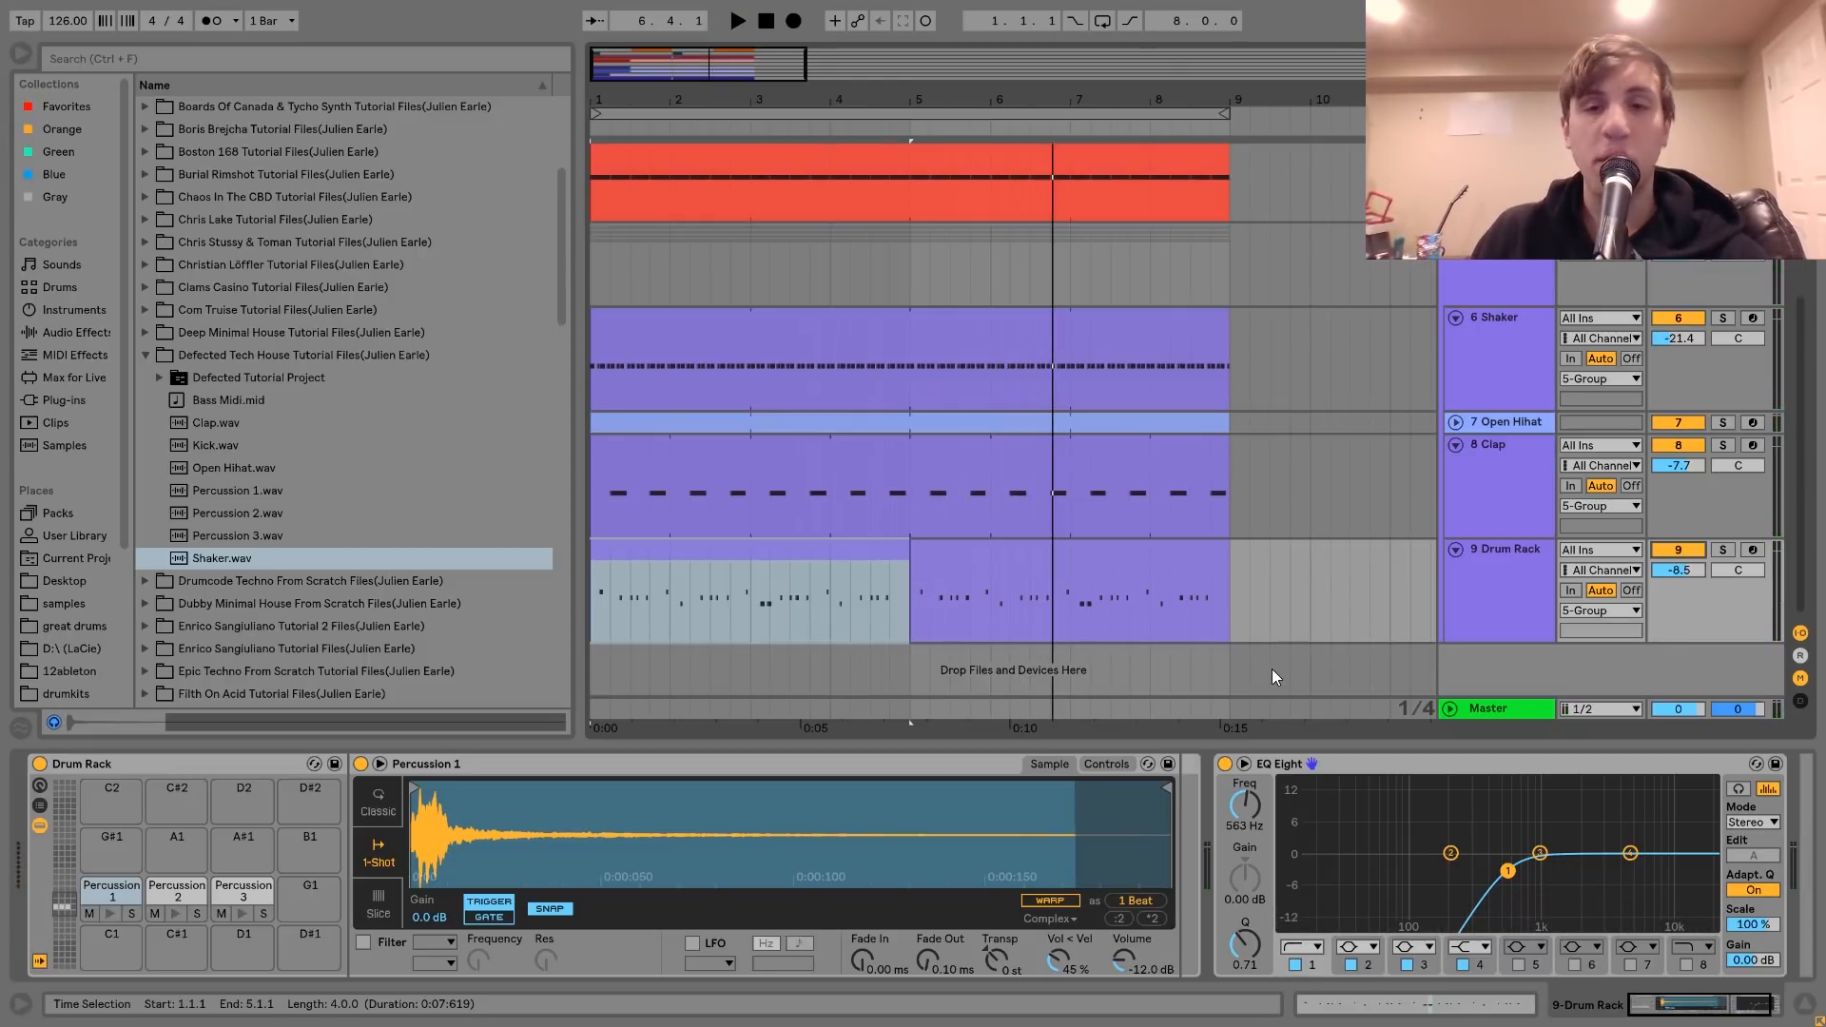
left_click(1678, 551)
key("space")
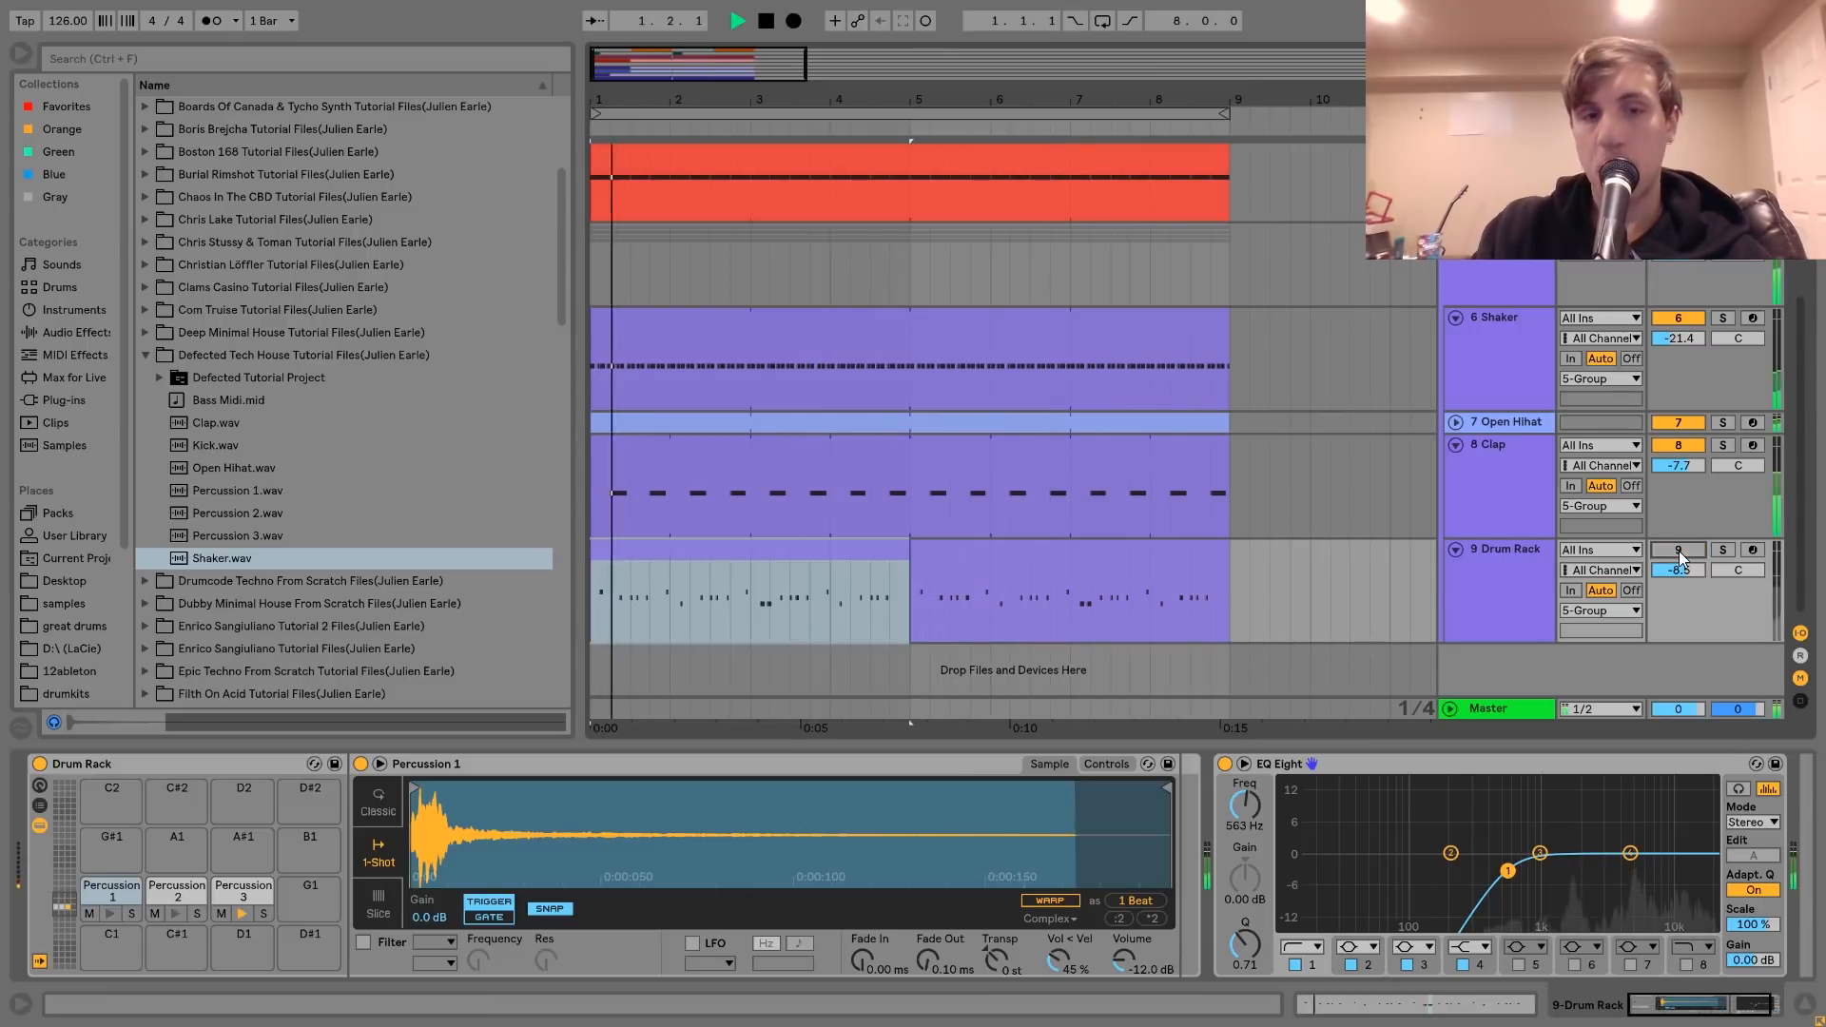
left_click(1677, 552)
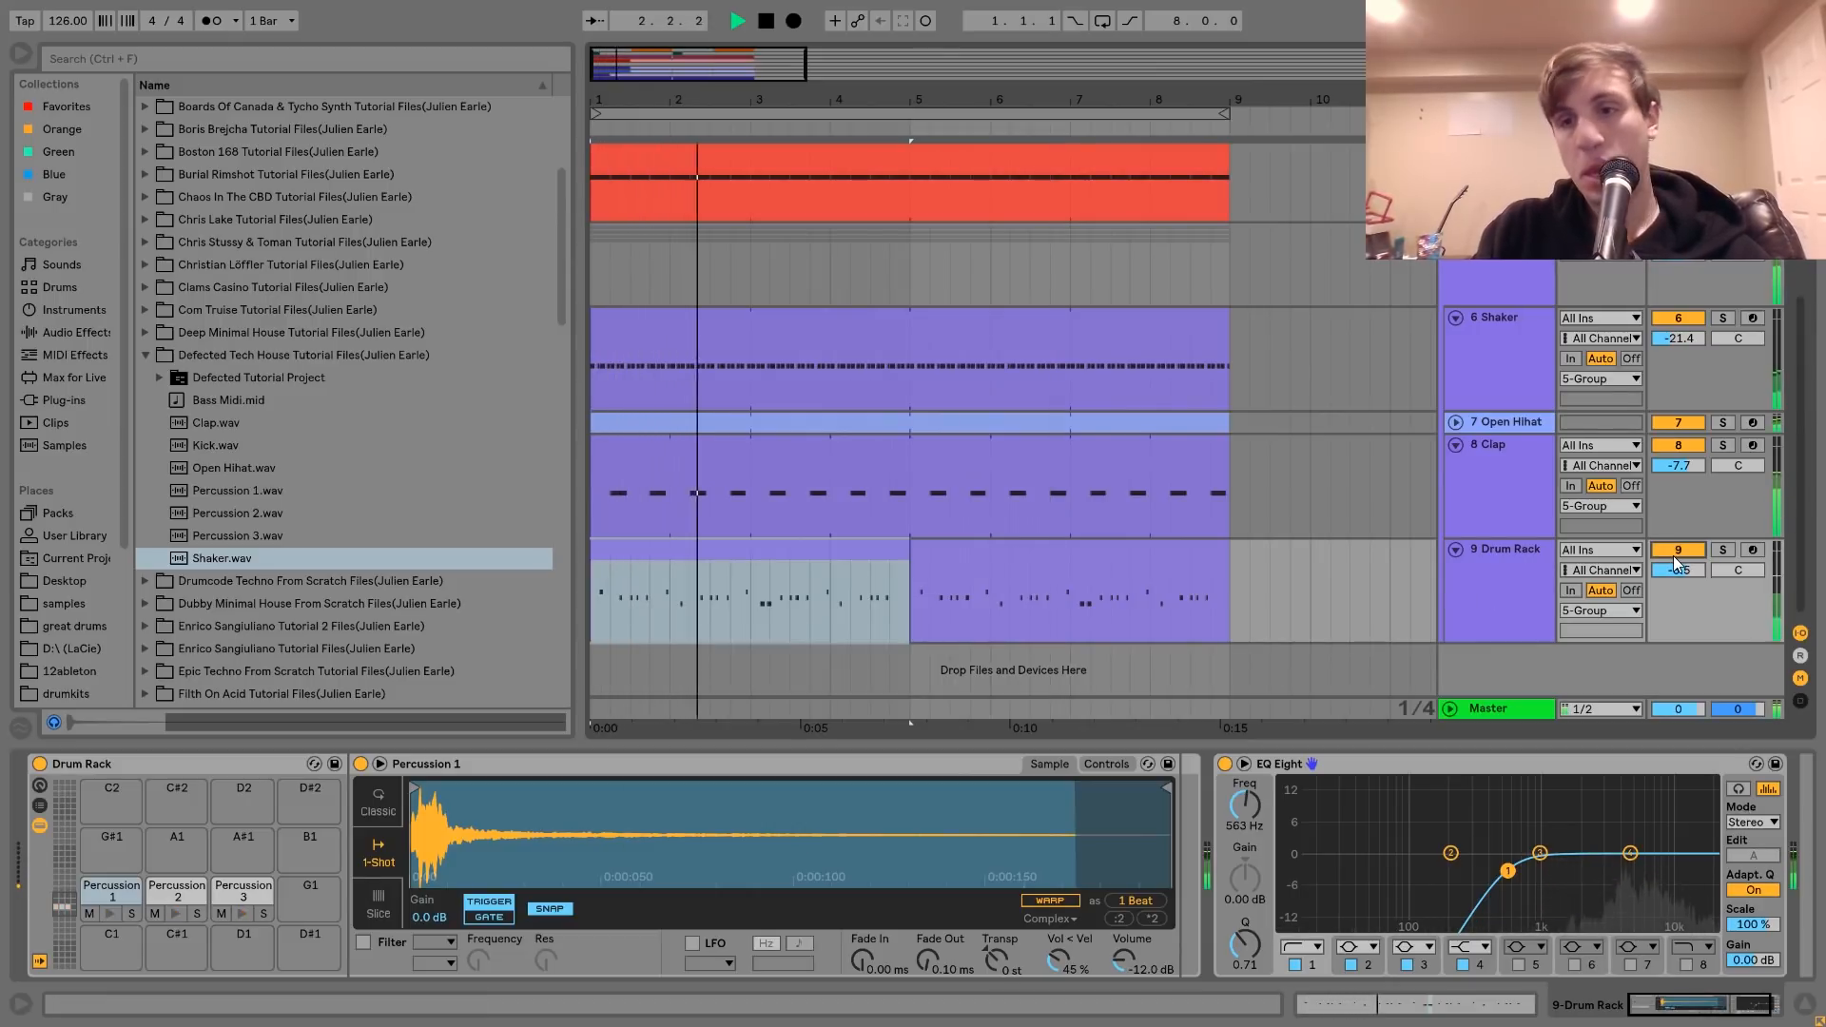
left_click(1514, 585)
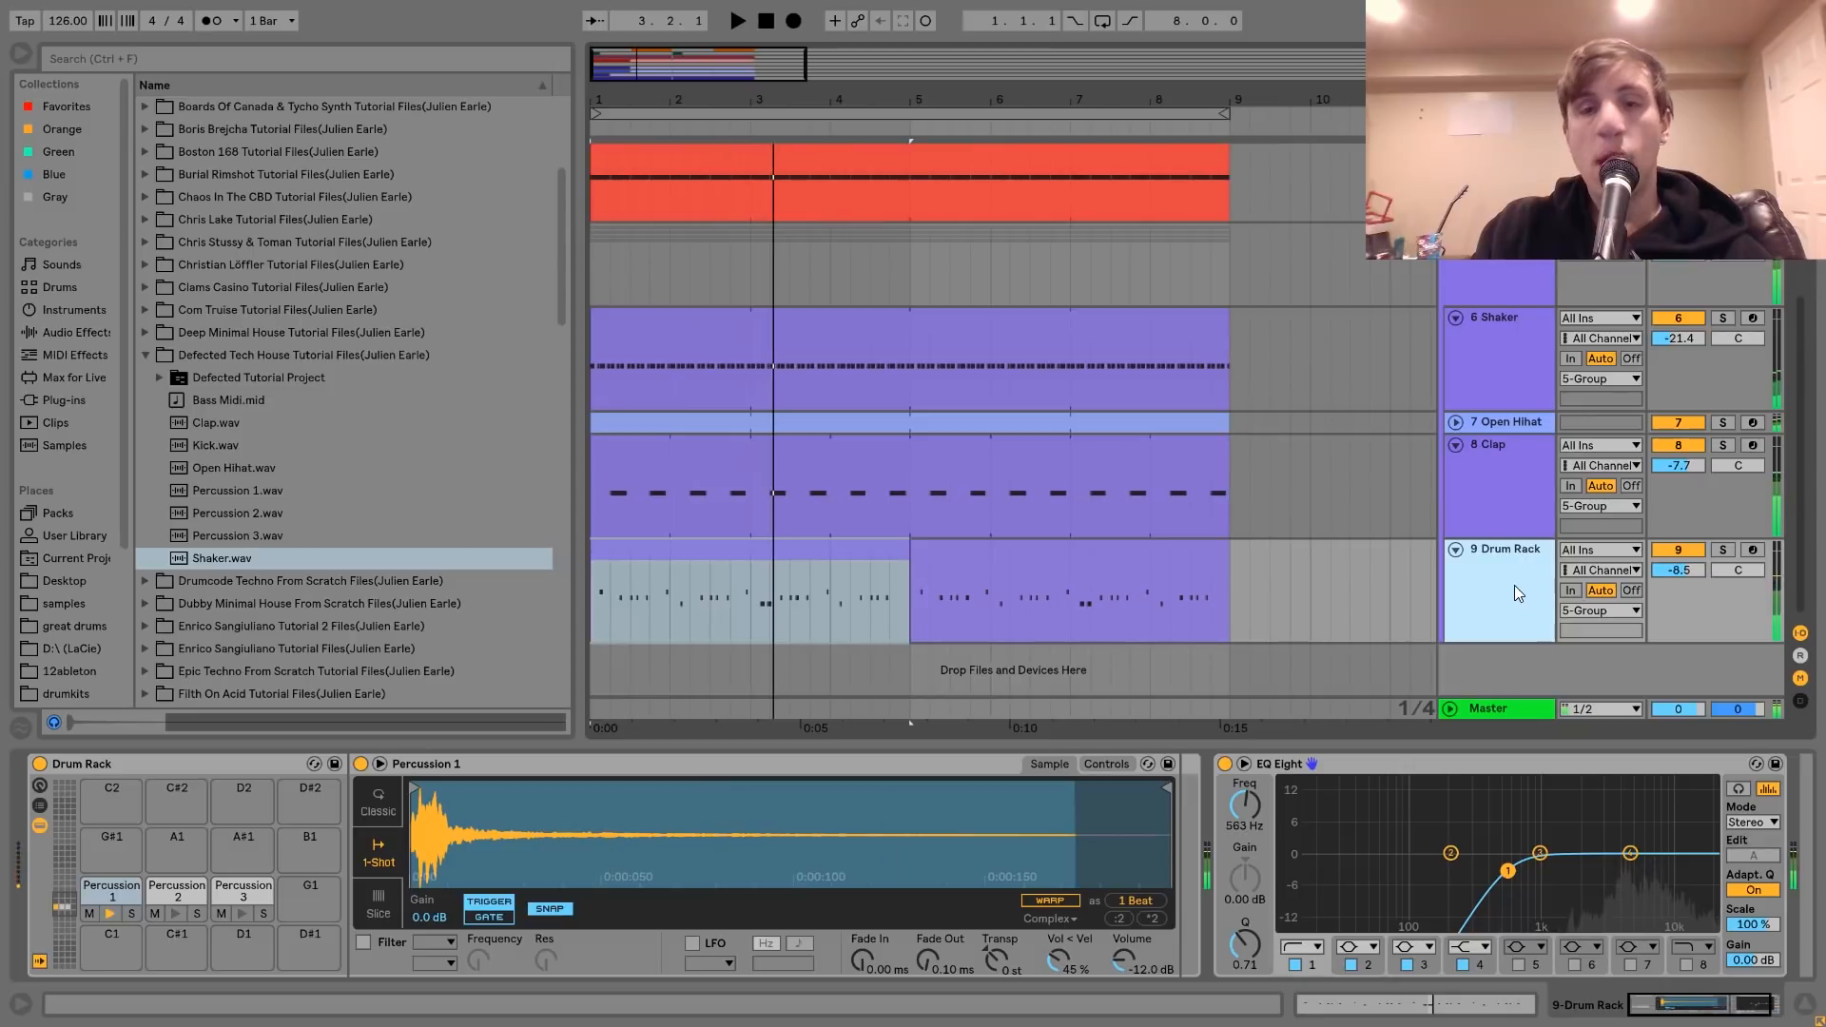
key("space")
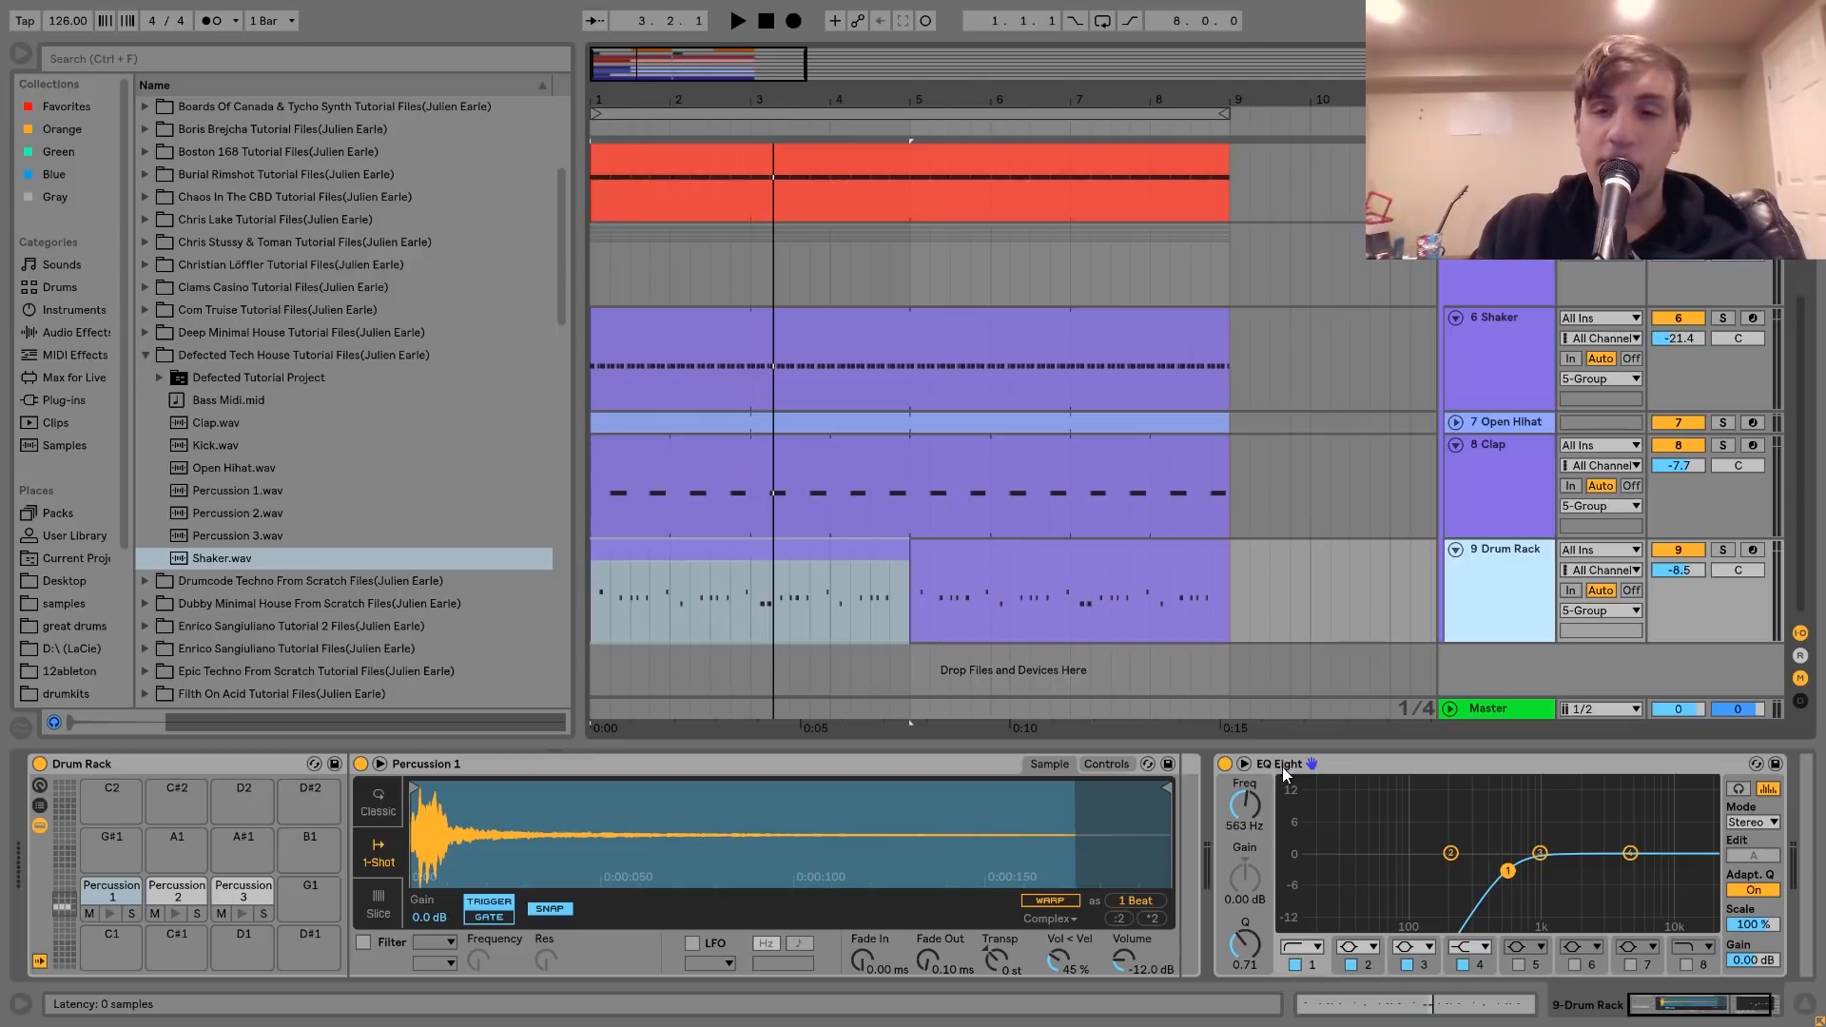
Play the drums with the Drum Rack track's EQ Eight bypassed, and switch the EQ back on
left_click(1225, 764)
key("space")
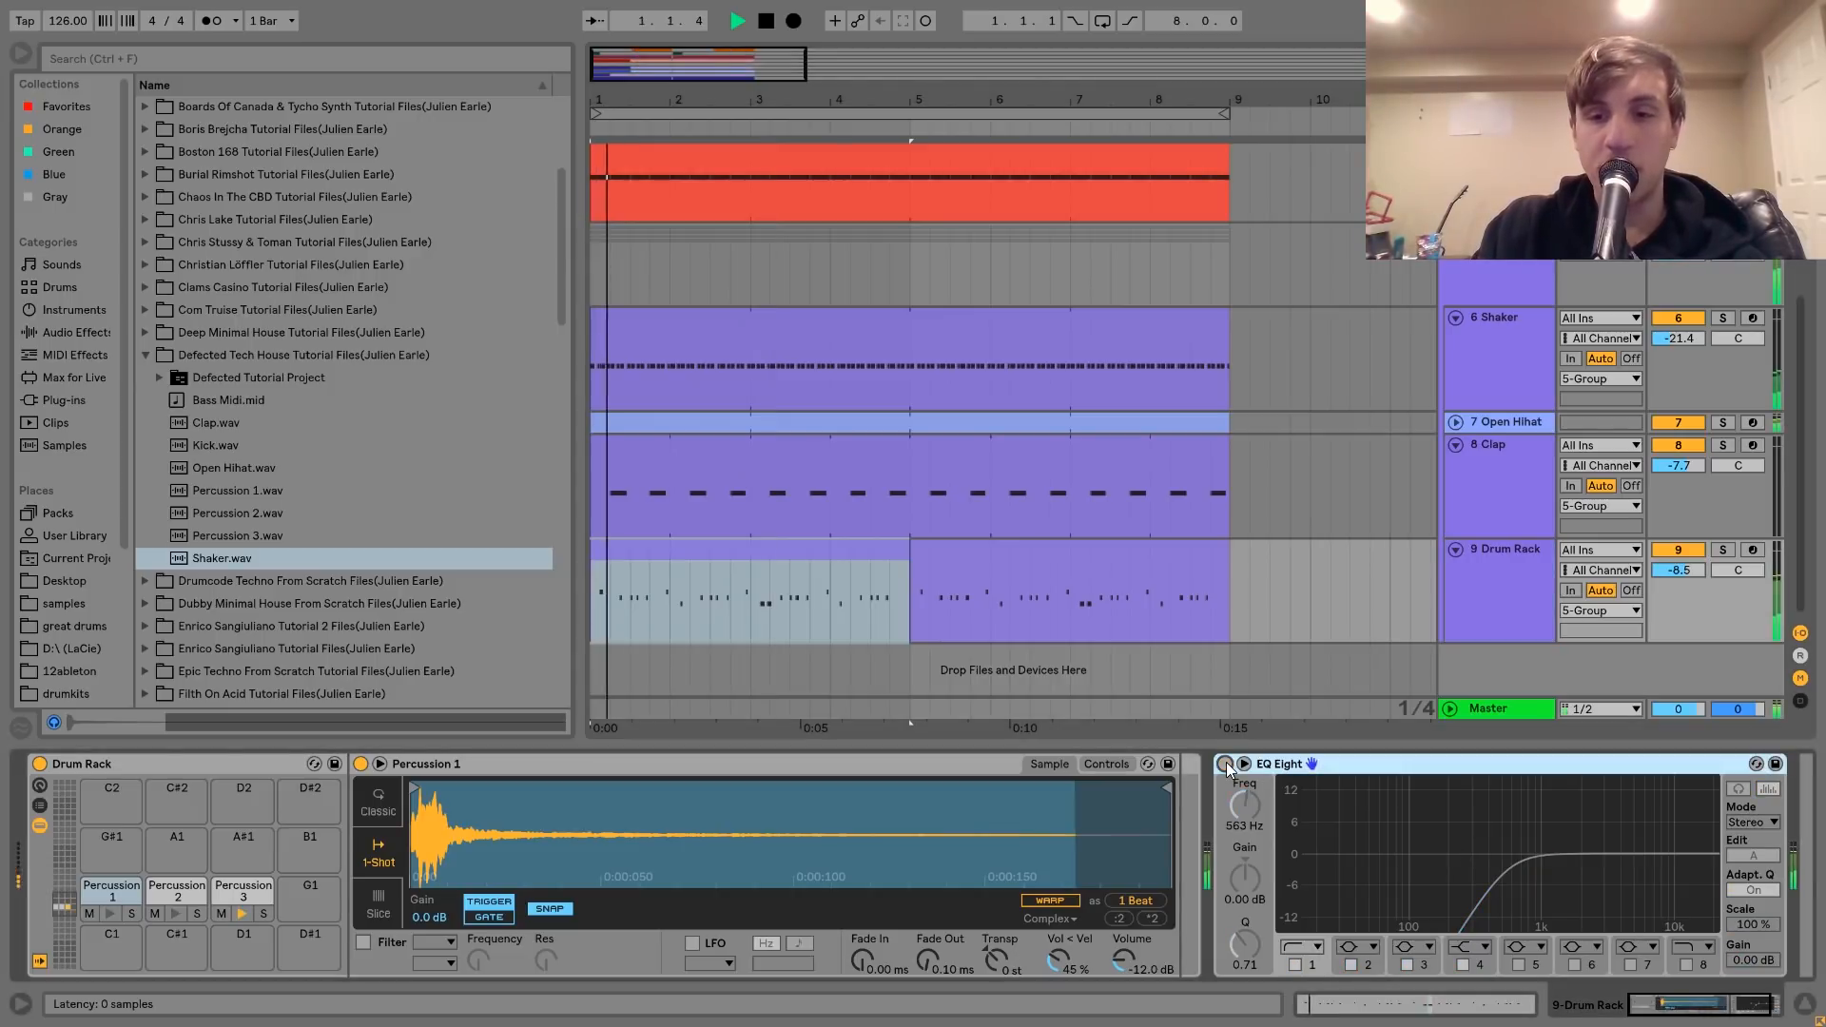
left_click(1225, 763)
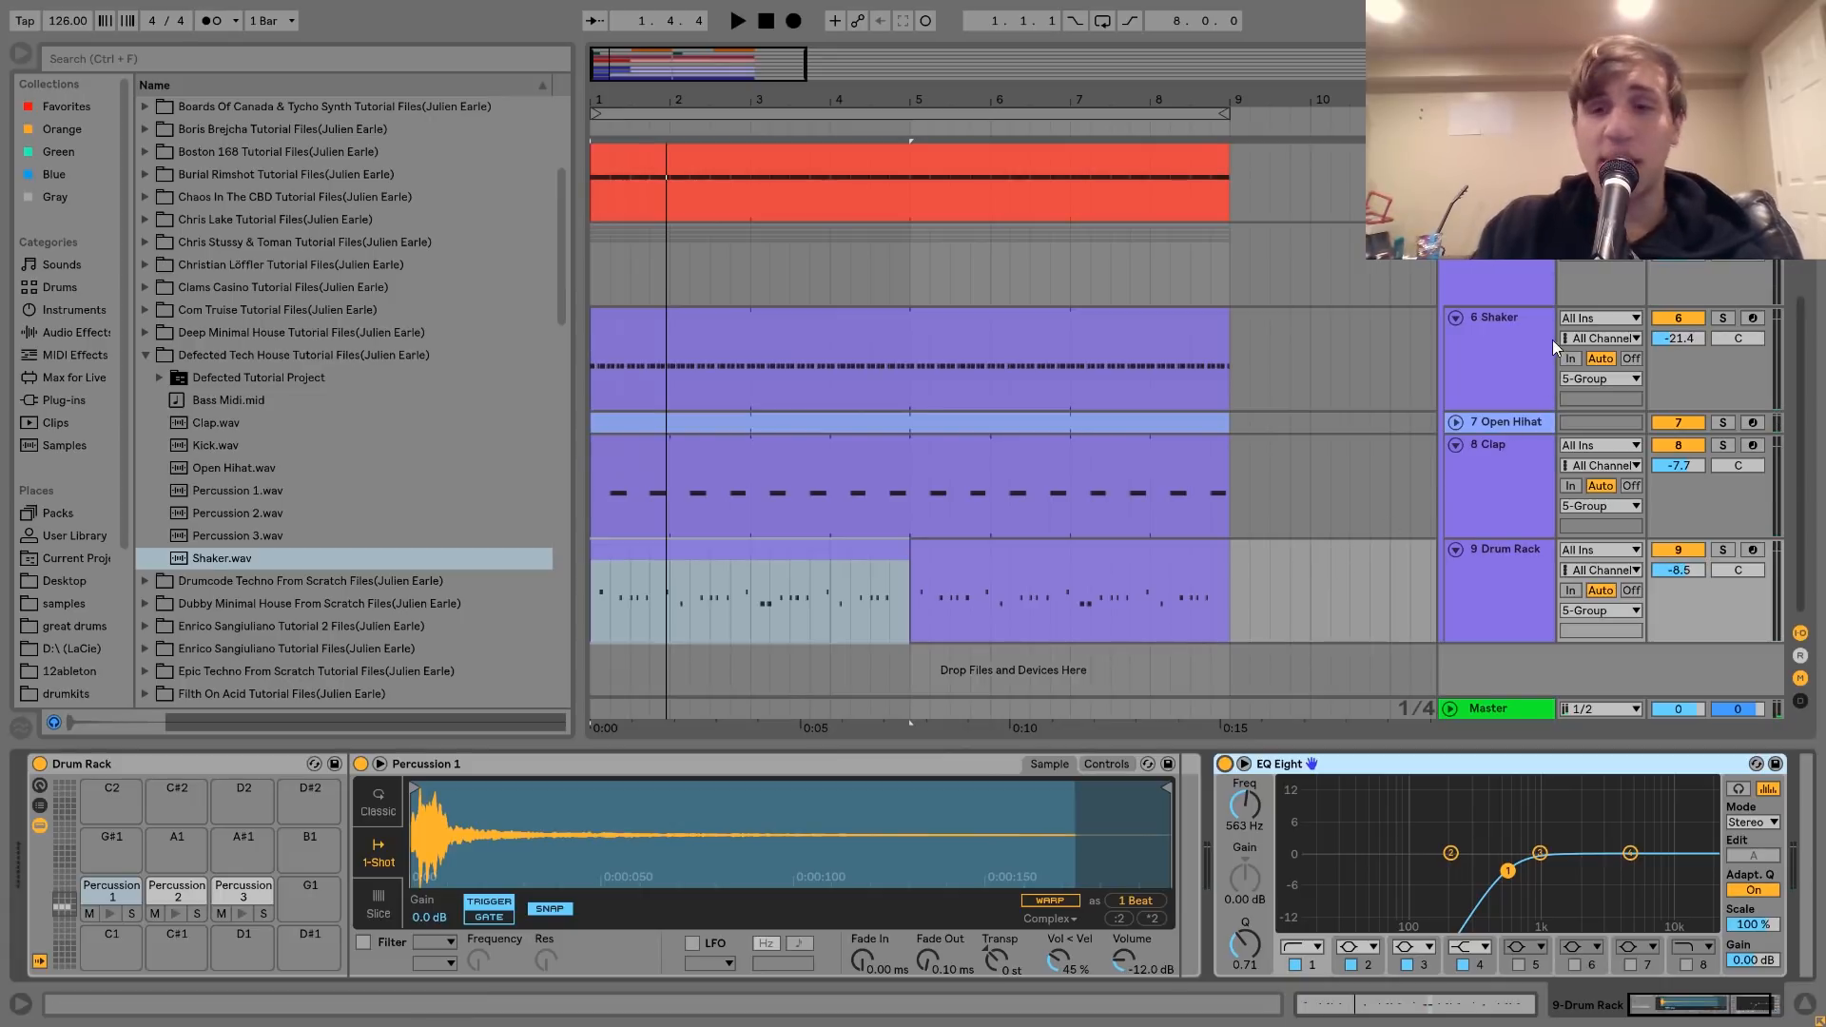
Look over the devices on the drum Group, Clap and Shaker tracks one after another
left_click(1524, 278)
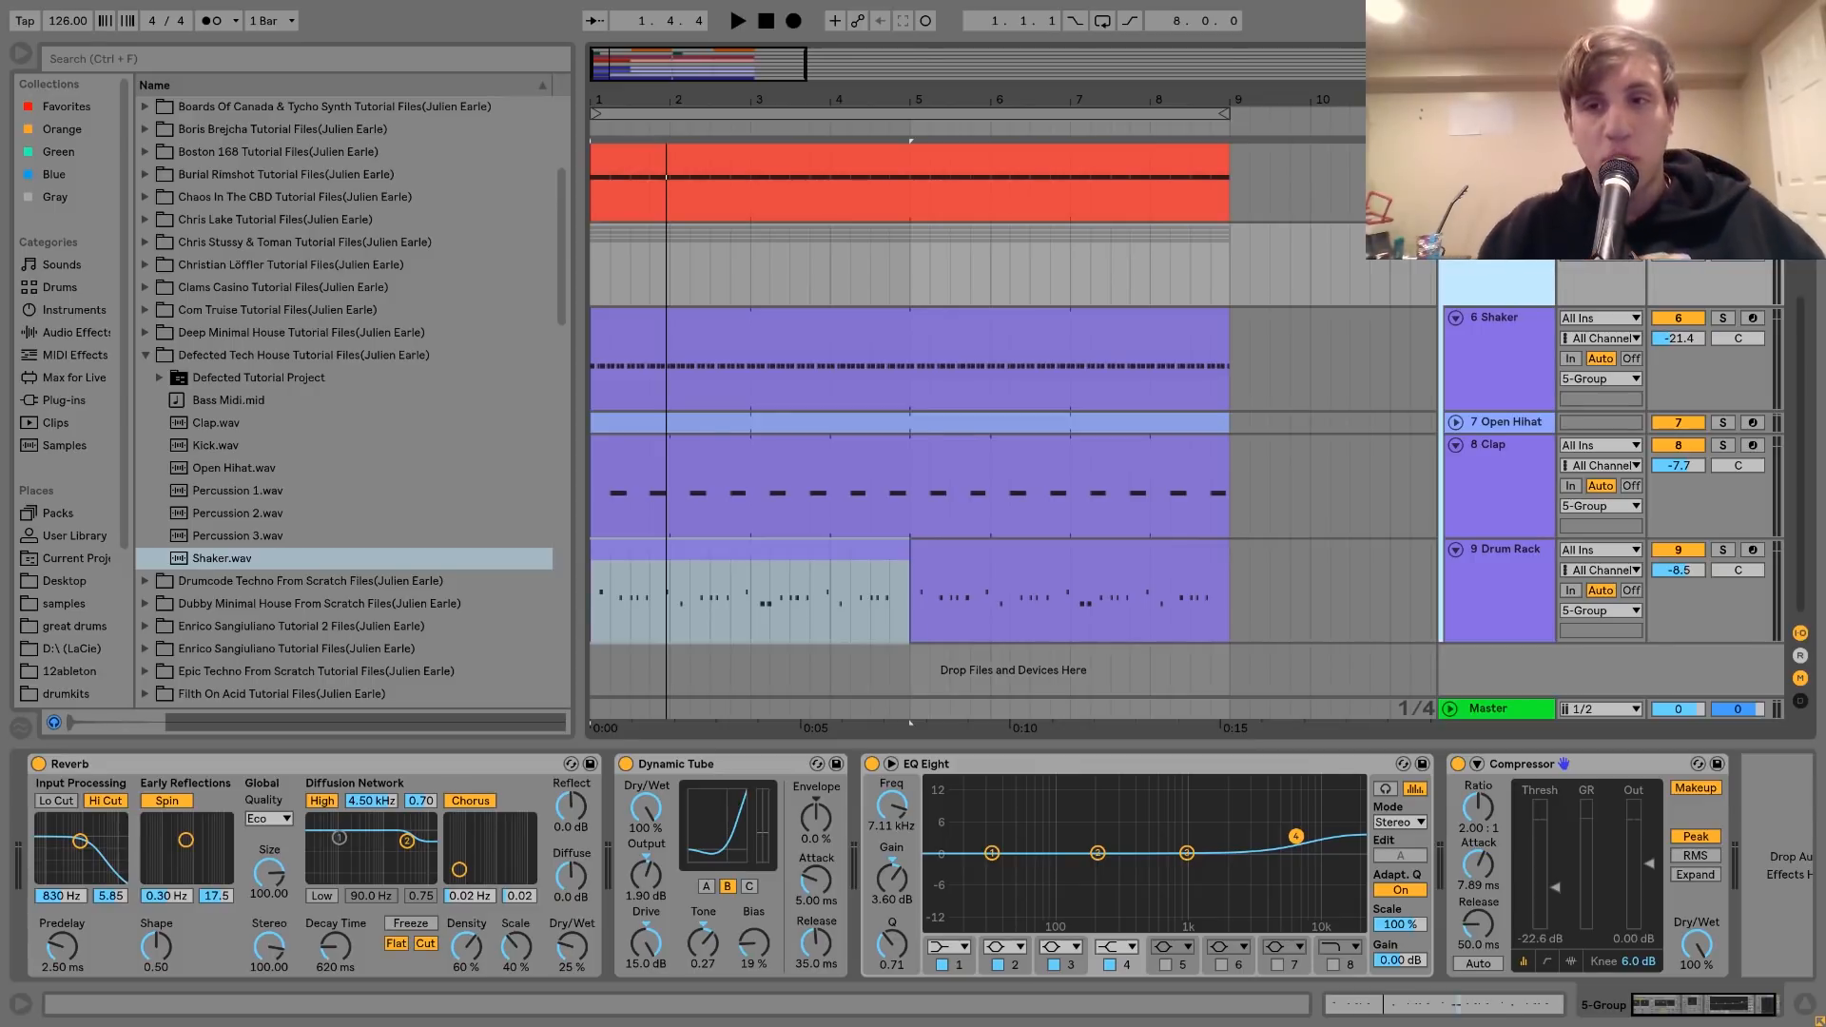
left_click(1677, 254)
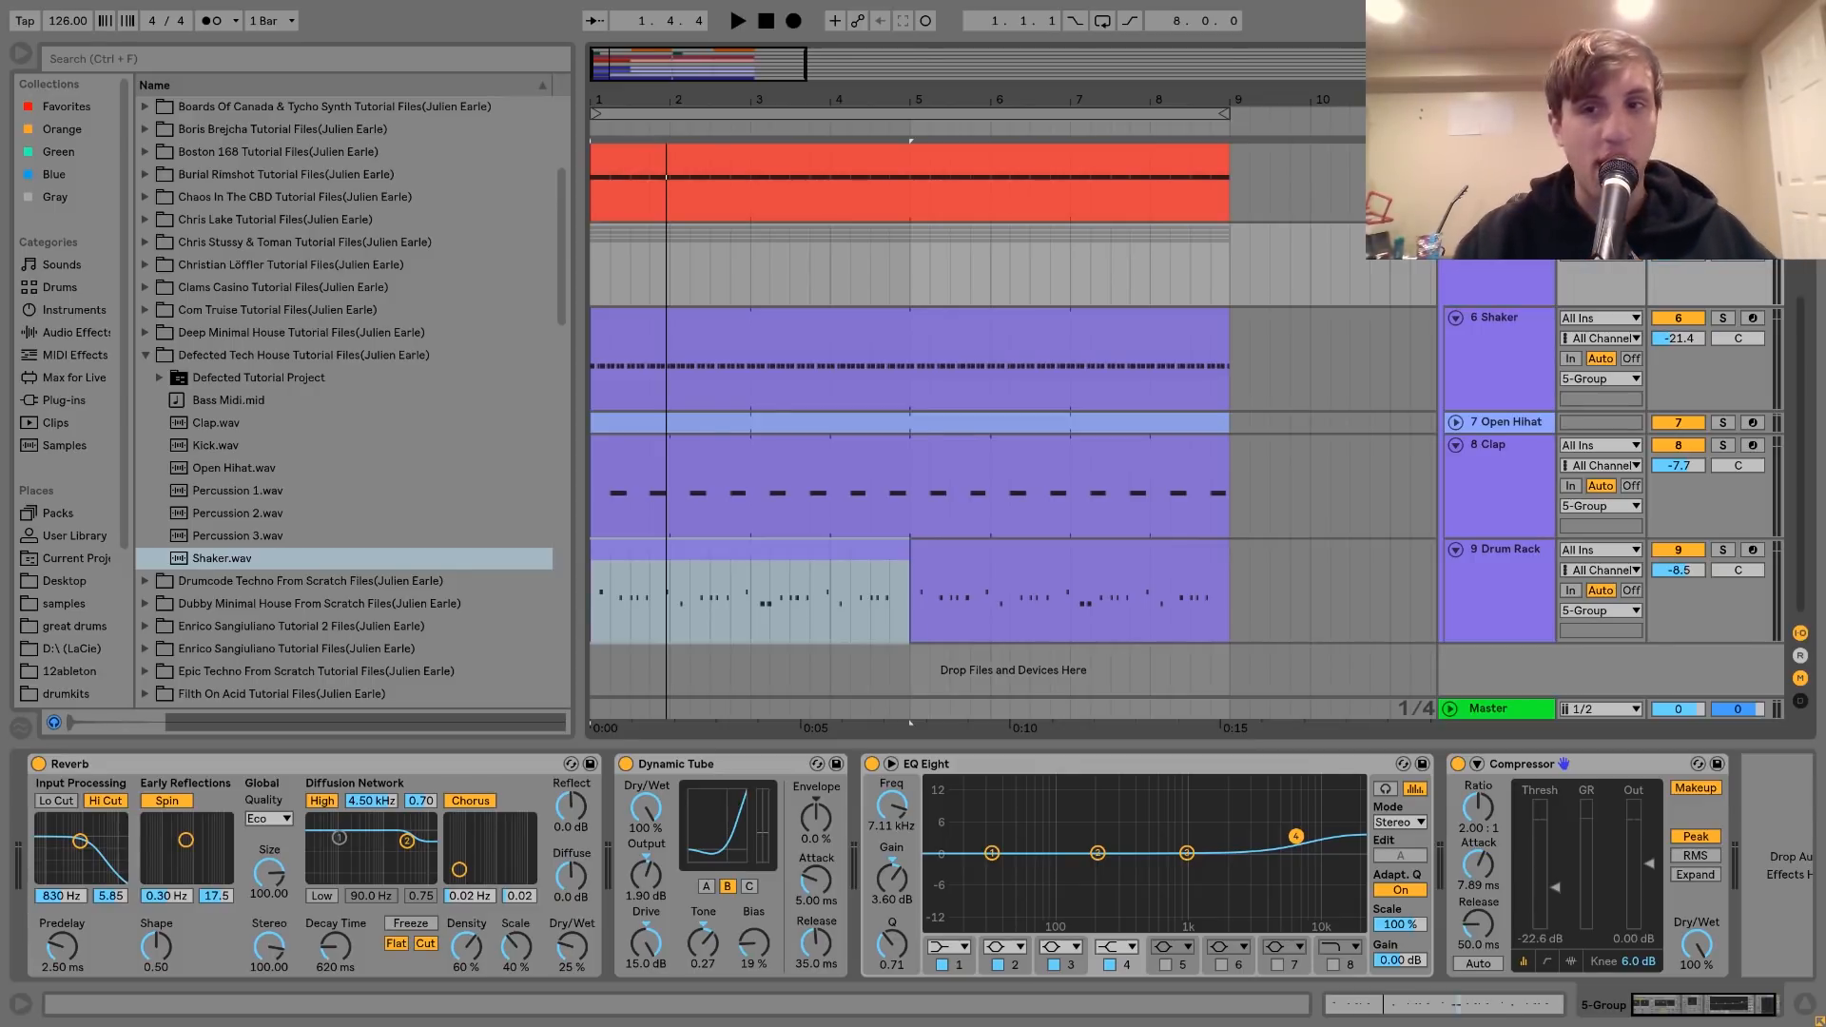
left_click(1512, 571)
left_click(1525, 489)
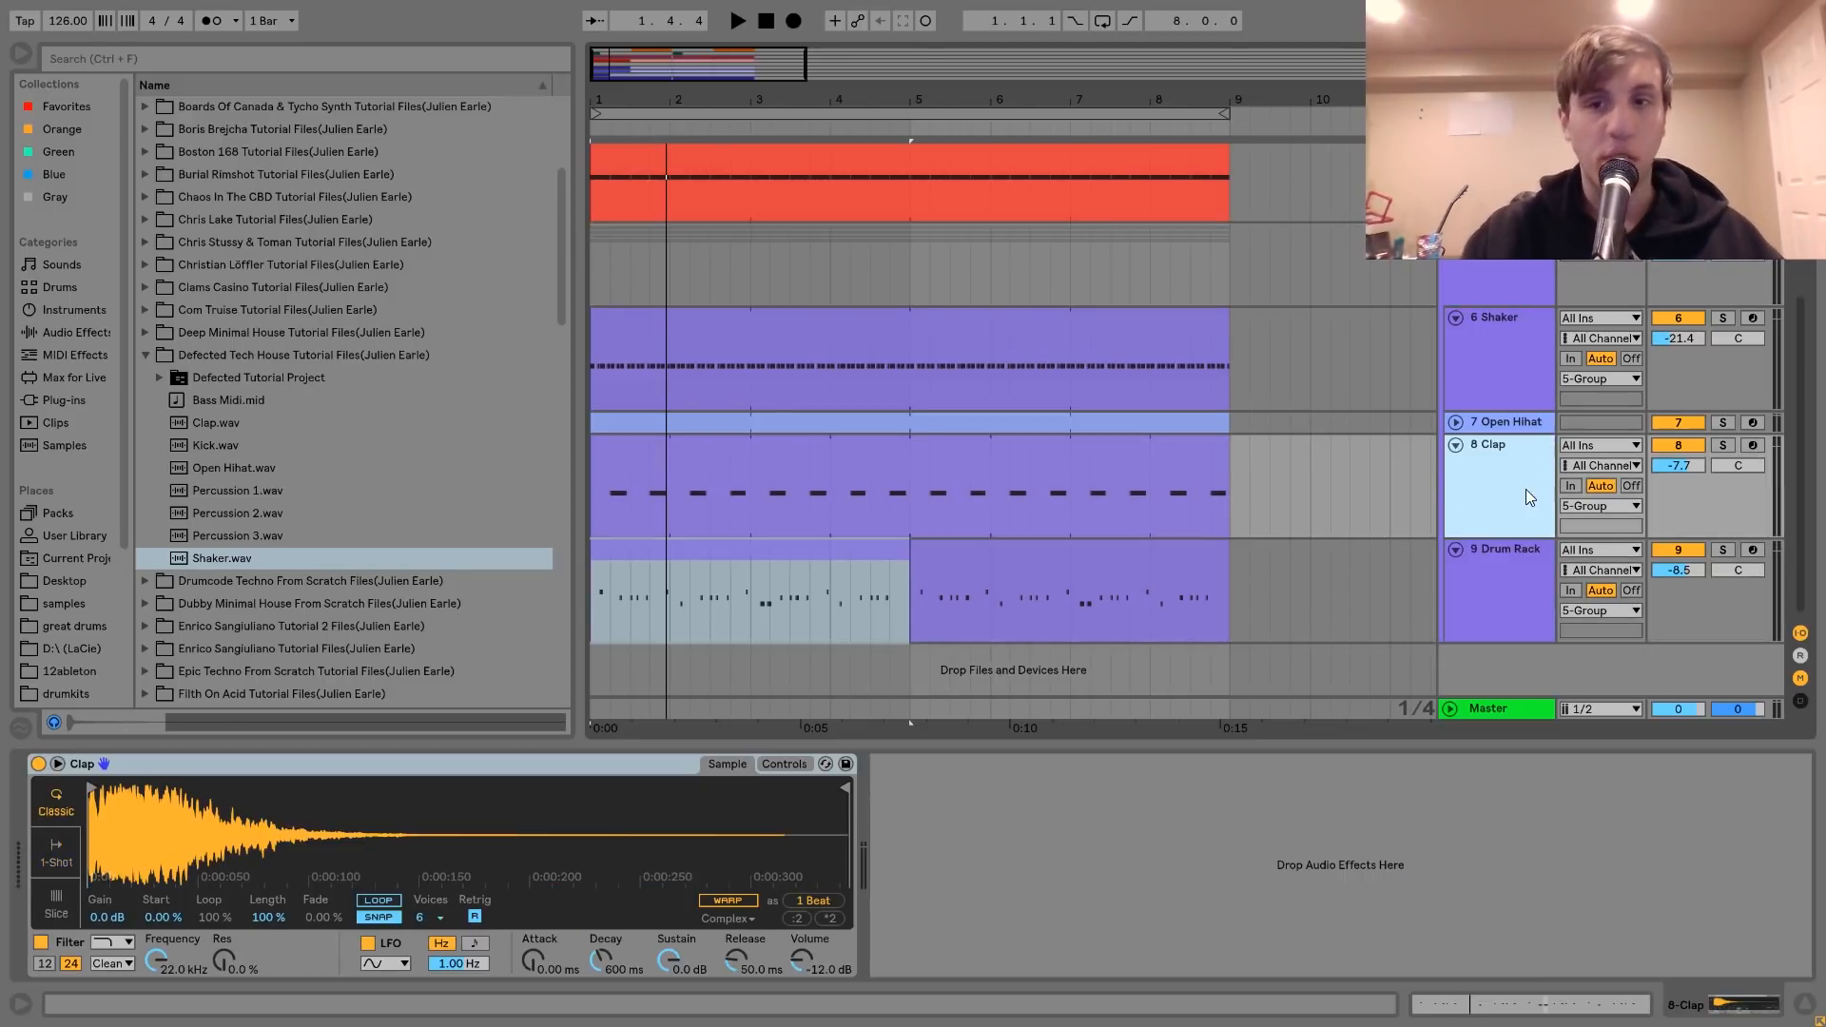
left_click(1521, 419)
left_click(1518, 384)
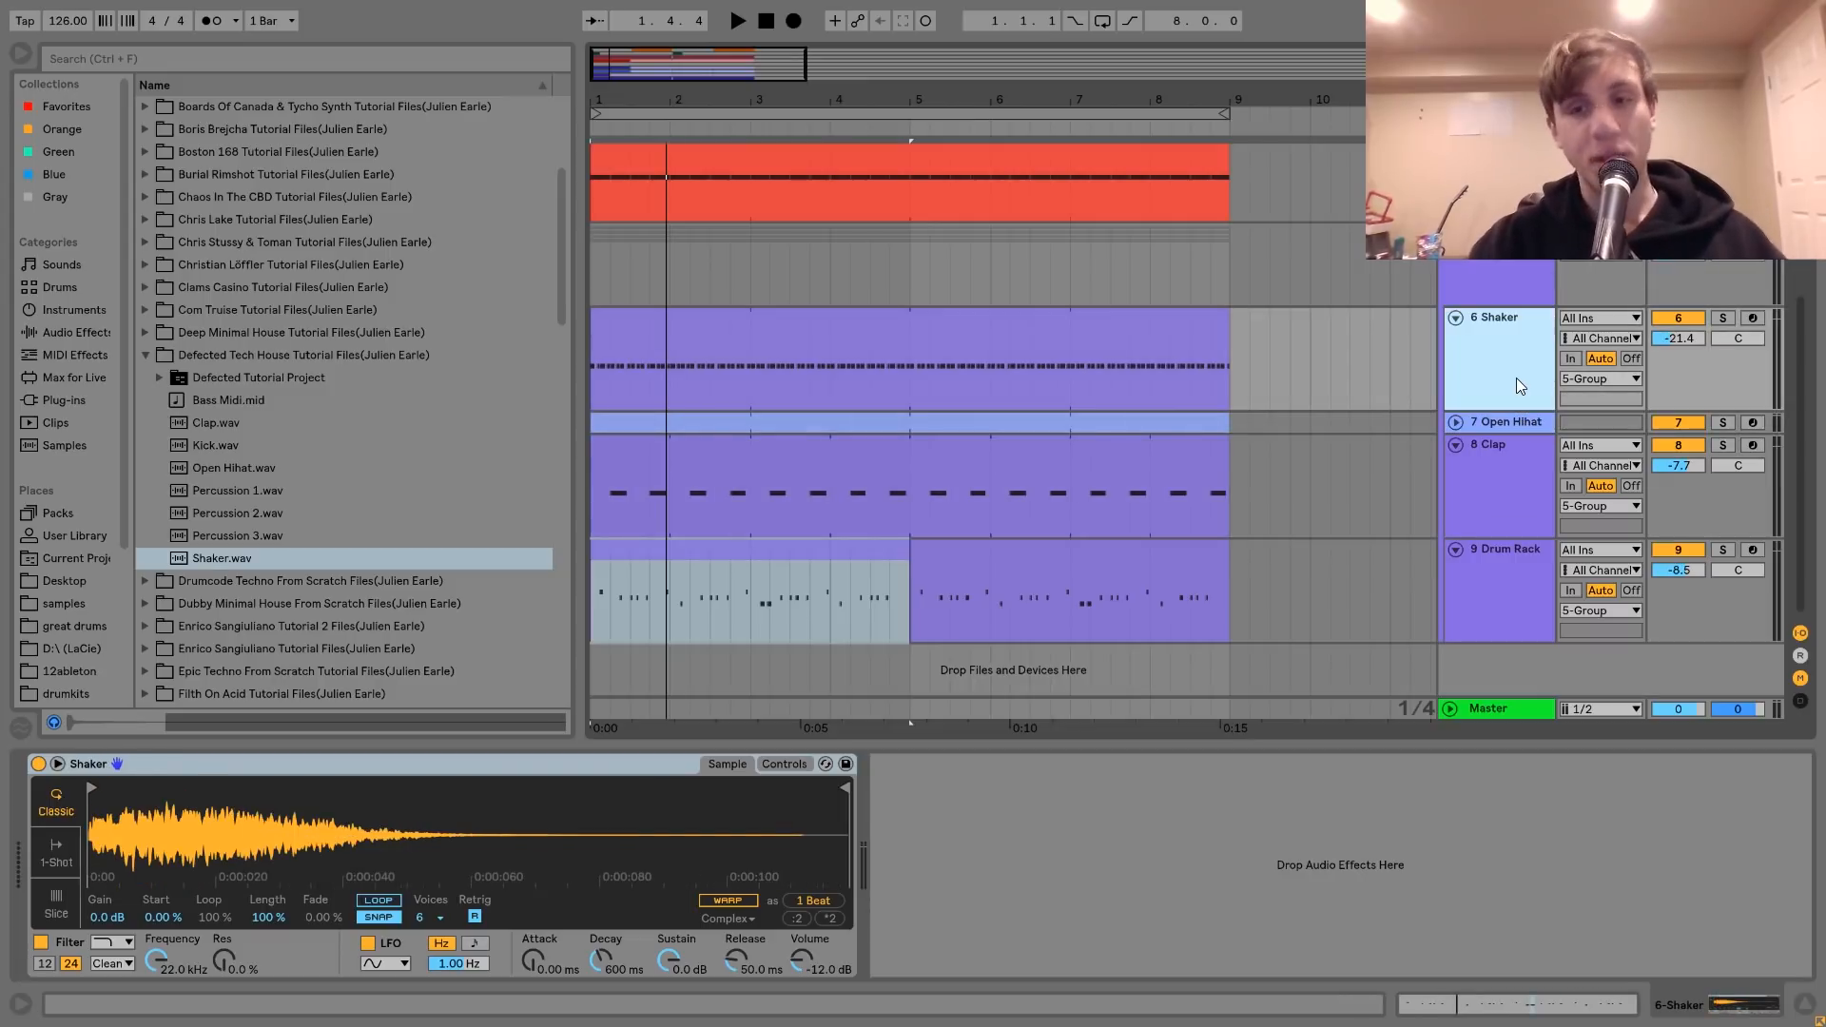
Fold the Drum Rack, Clap and Shaker tracks, select the drum Group and play it briefly
left_click(1520, 564)
key("Left")
key("Up")
key("Left")
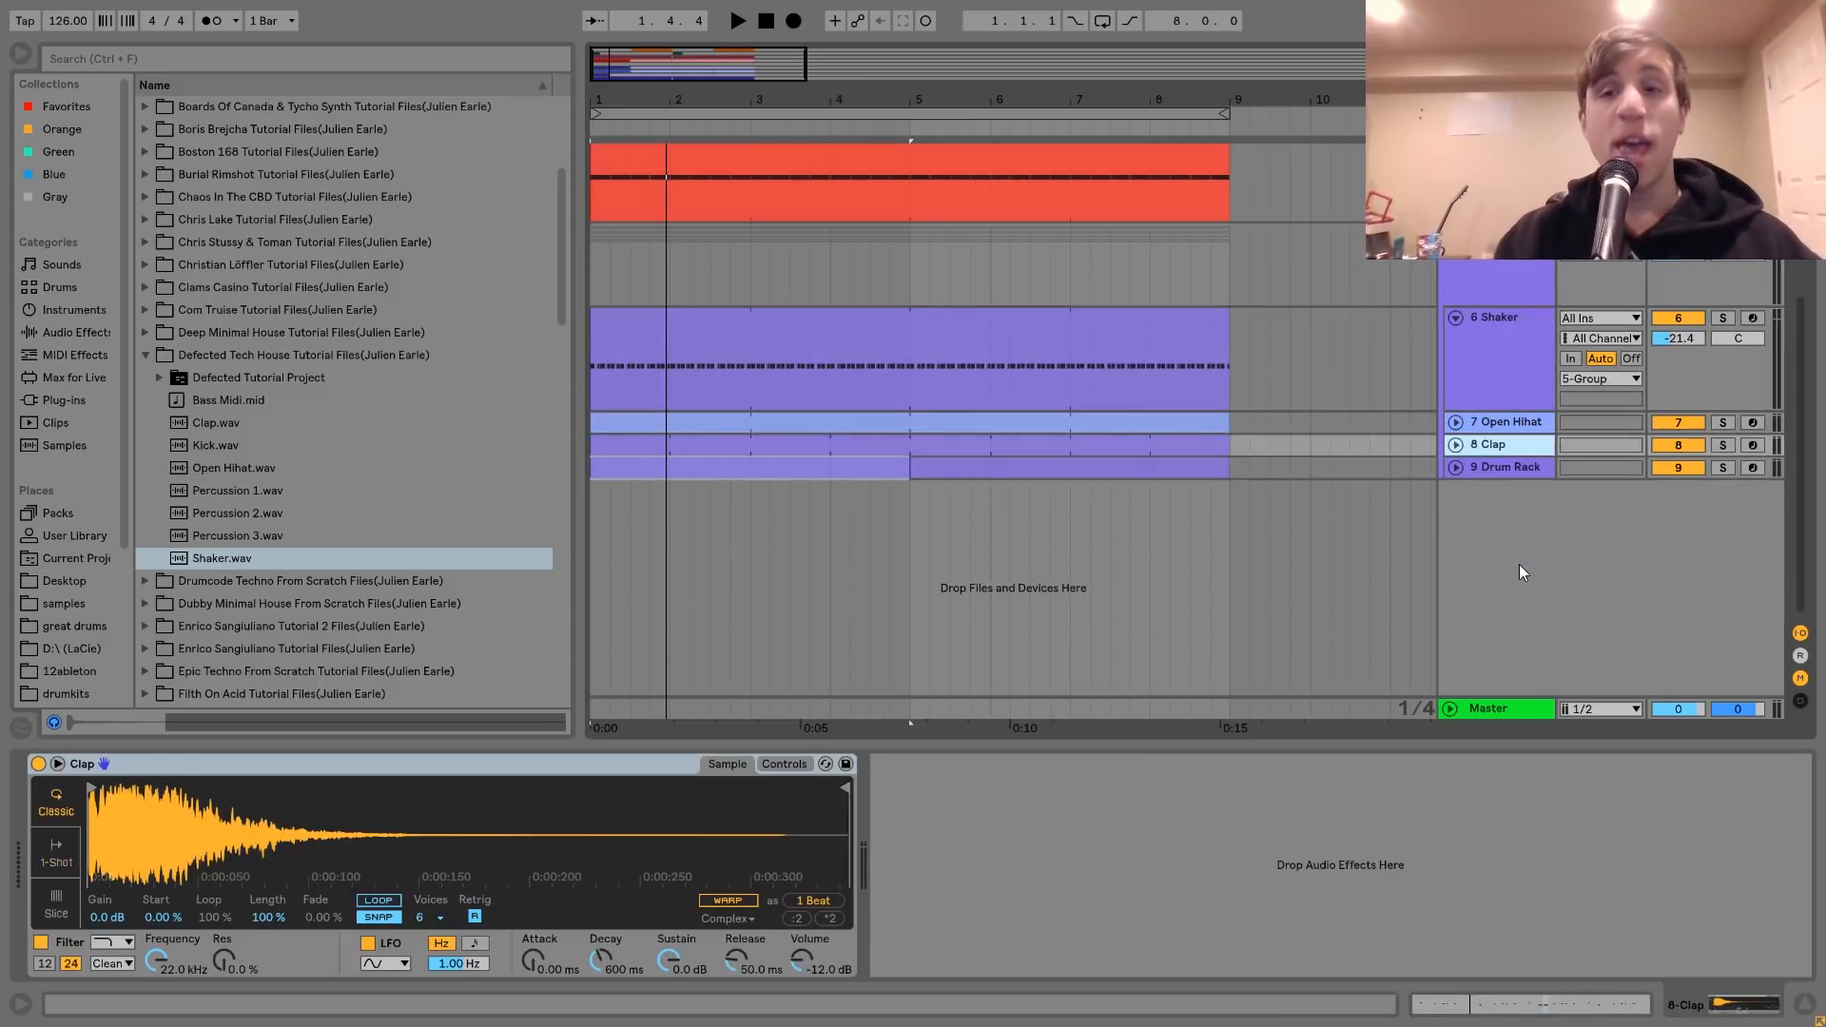
key("Up")
key("Left")
key("Up")
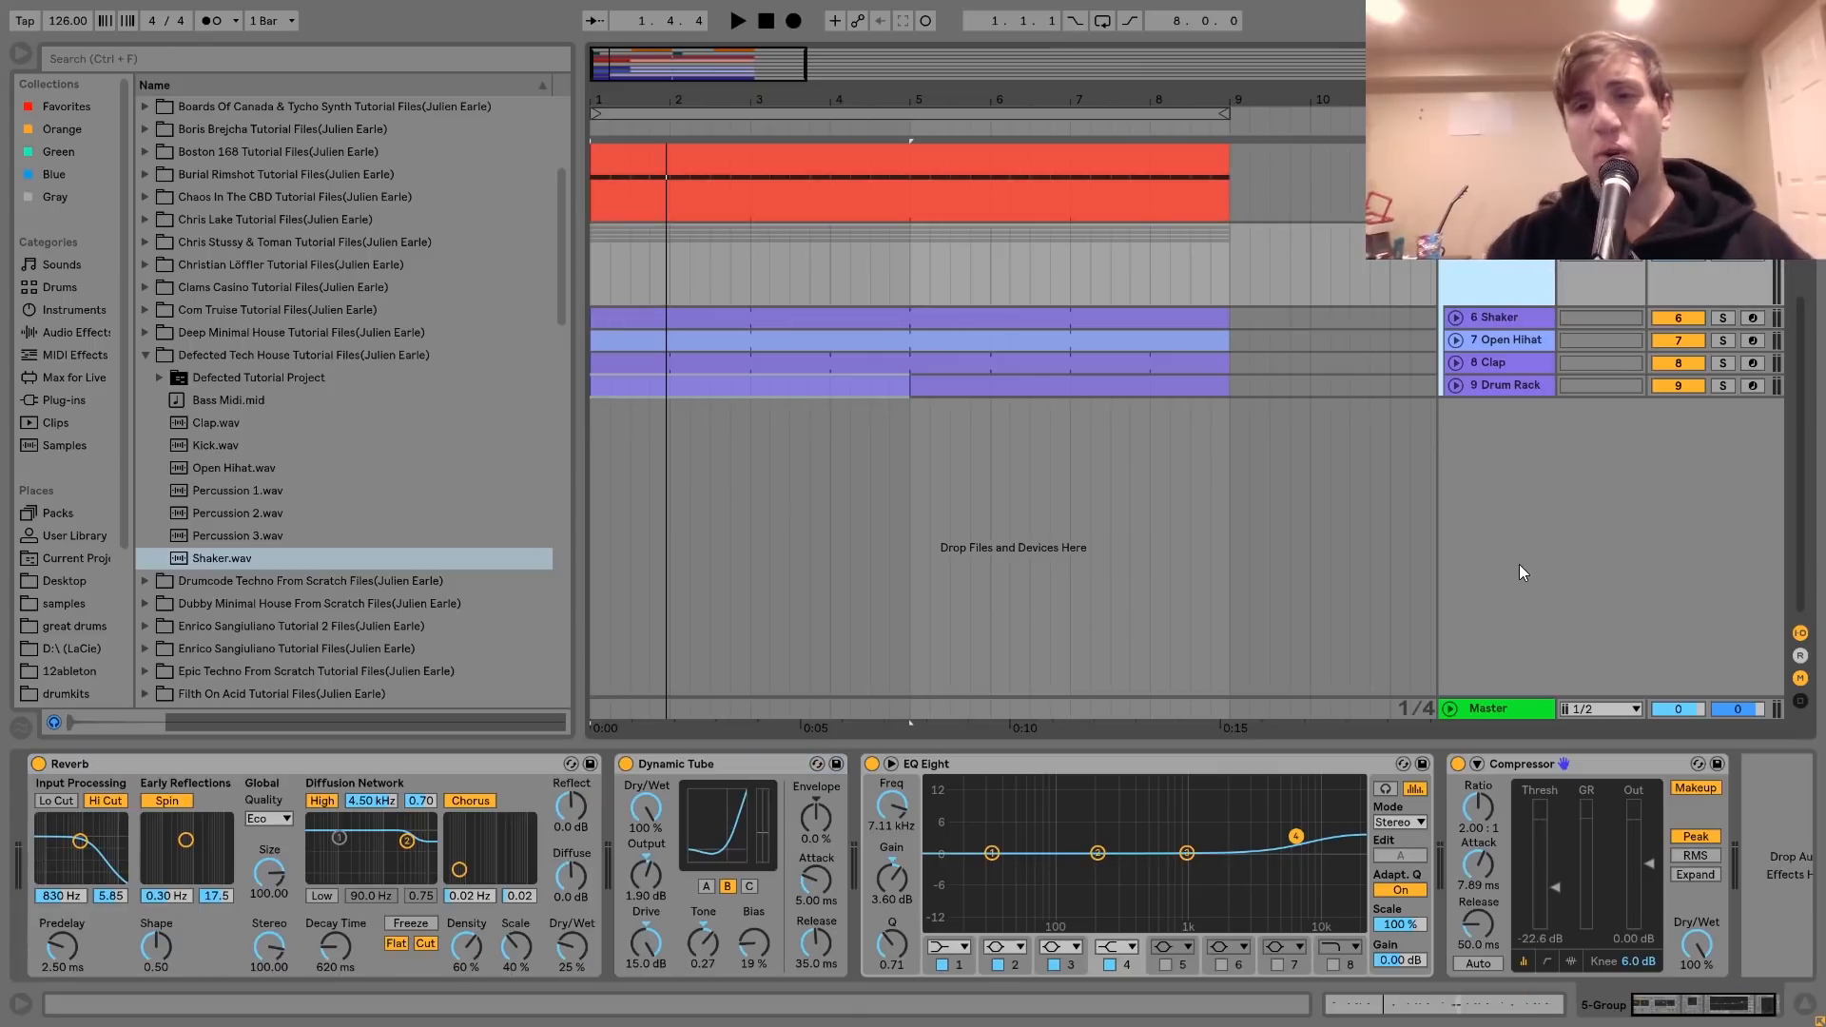
scroll(1520, 571, "up", 4)
scroll(1520, 571, "down", 1)
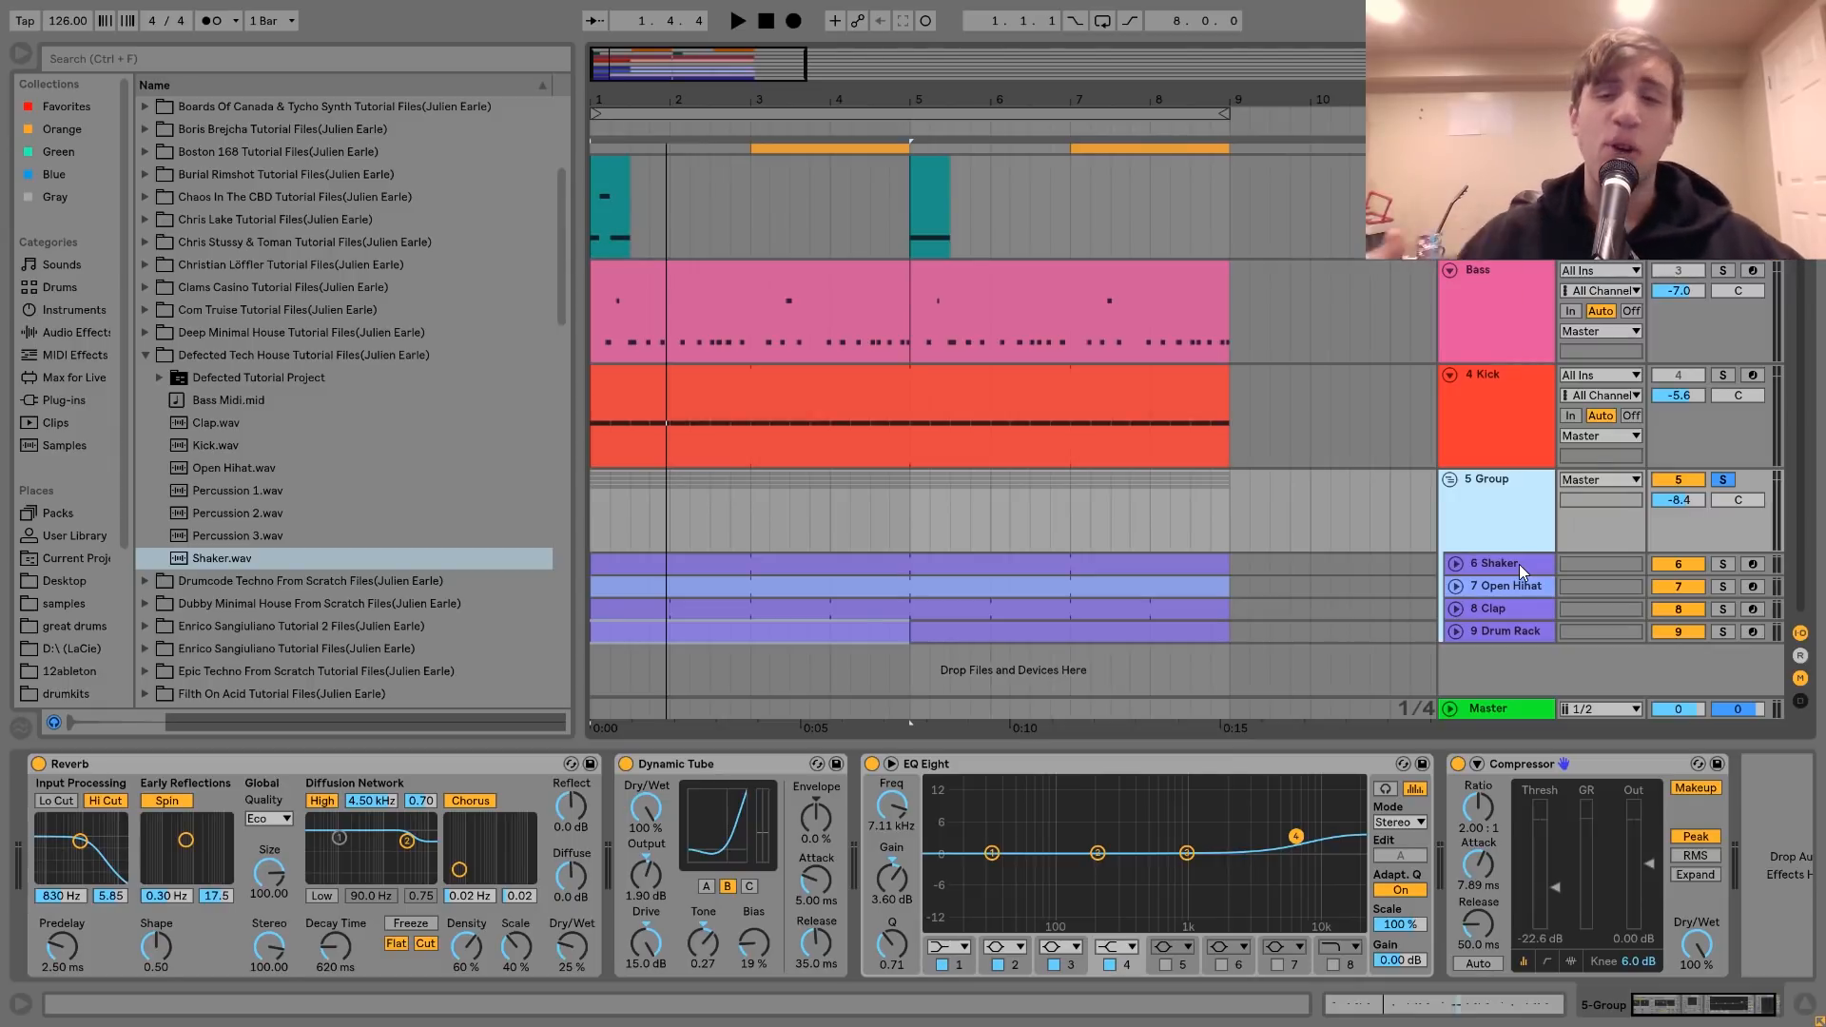
key("space")
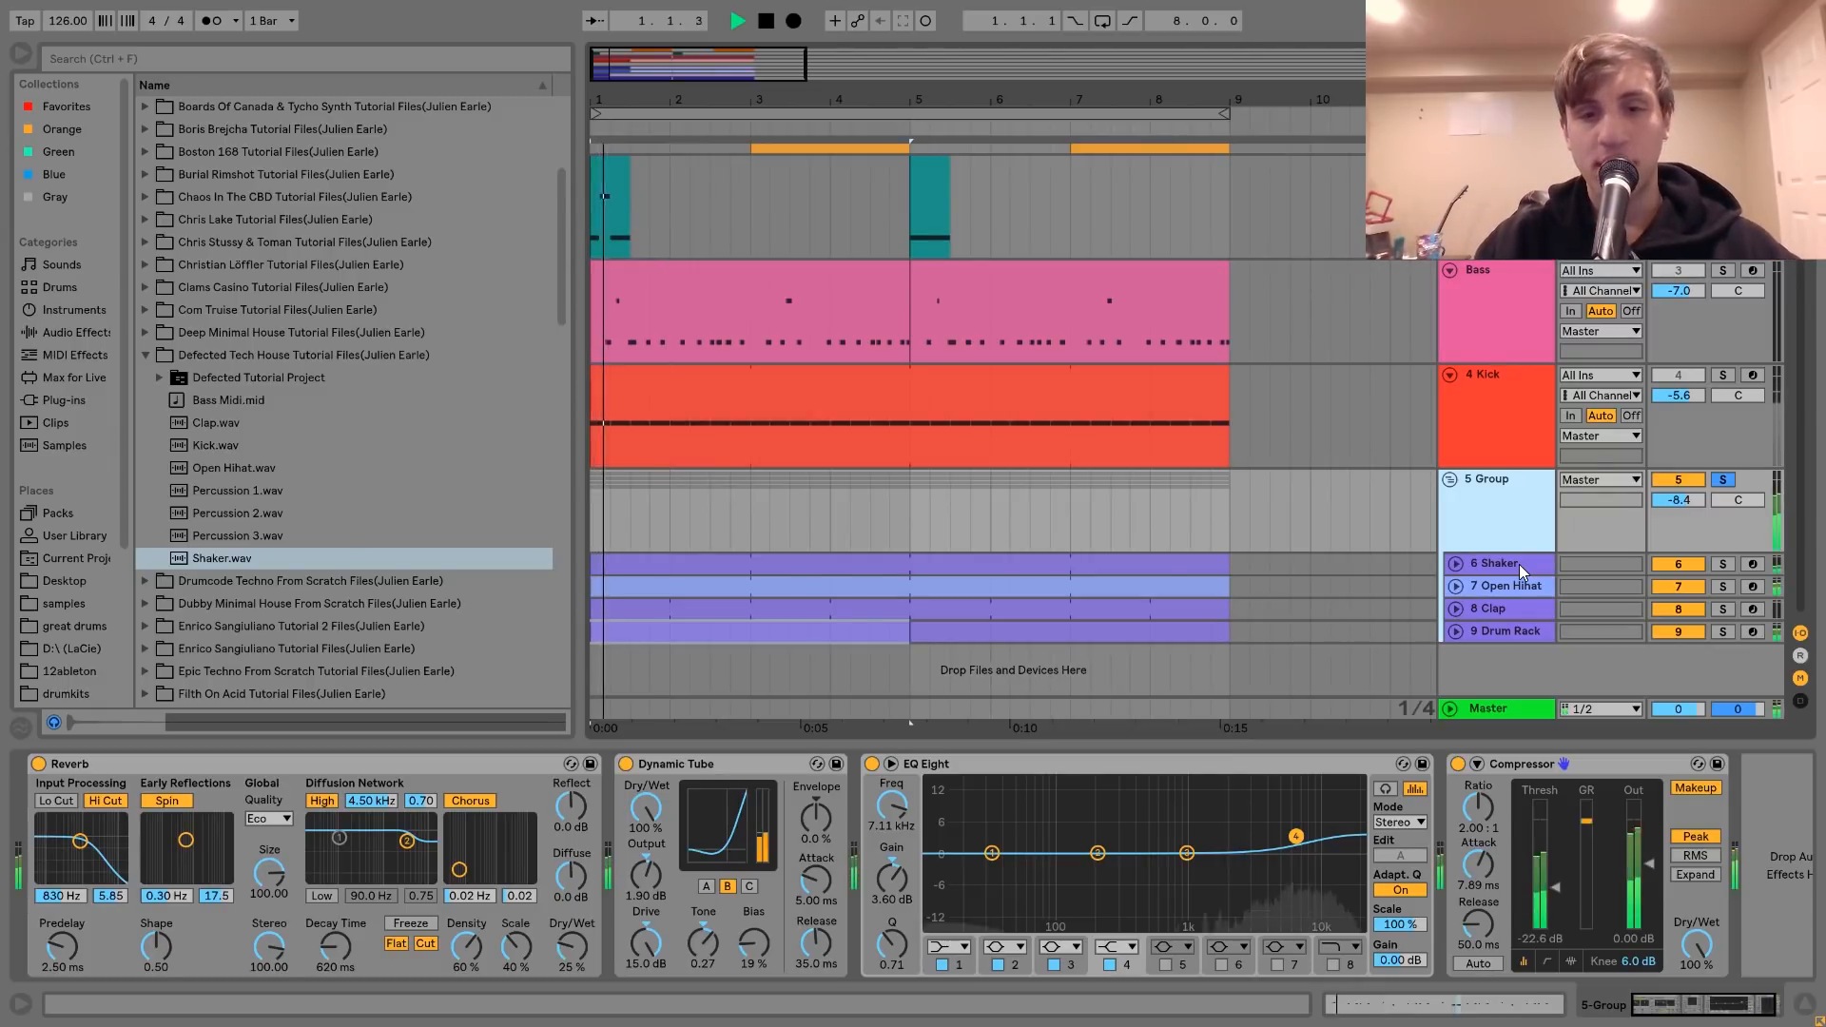
key("space")
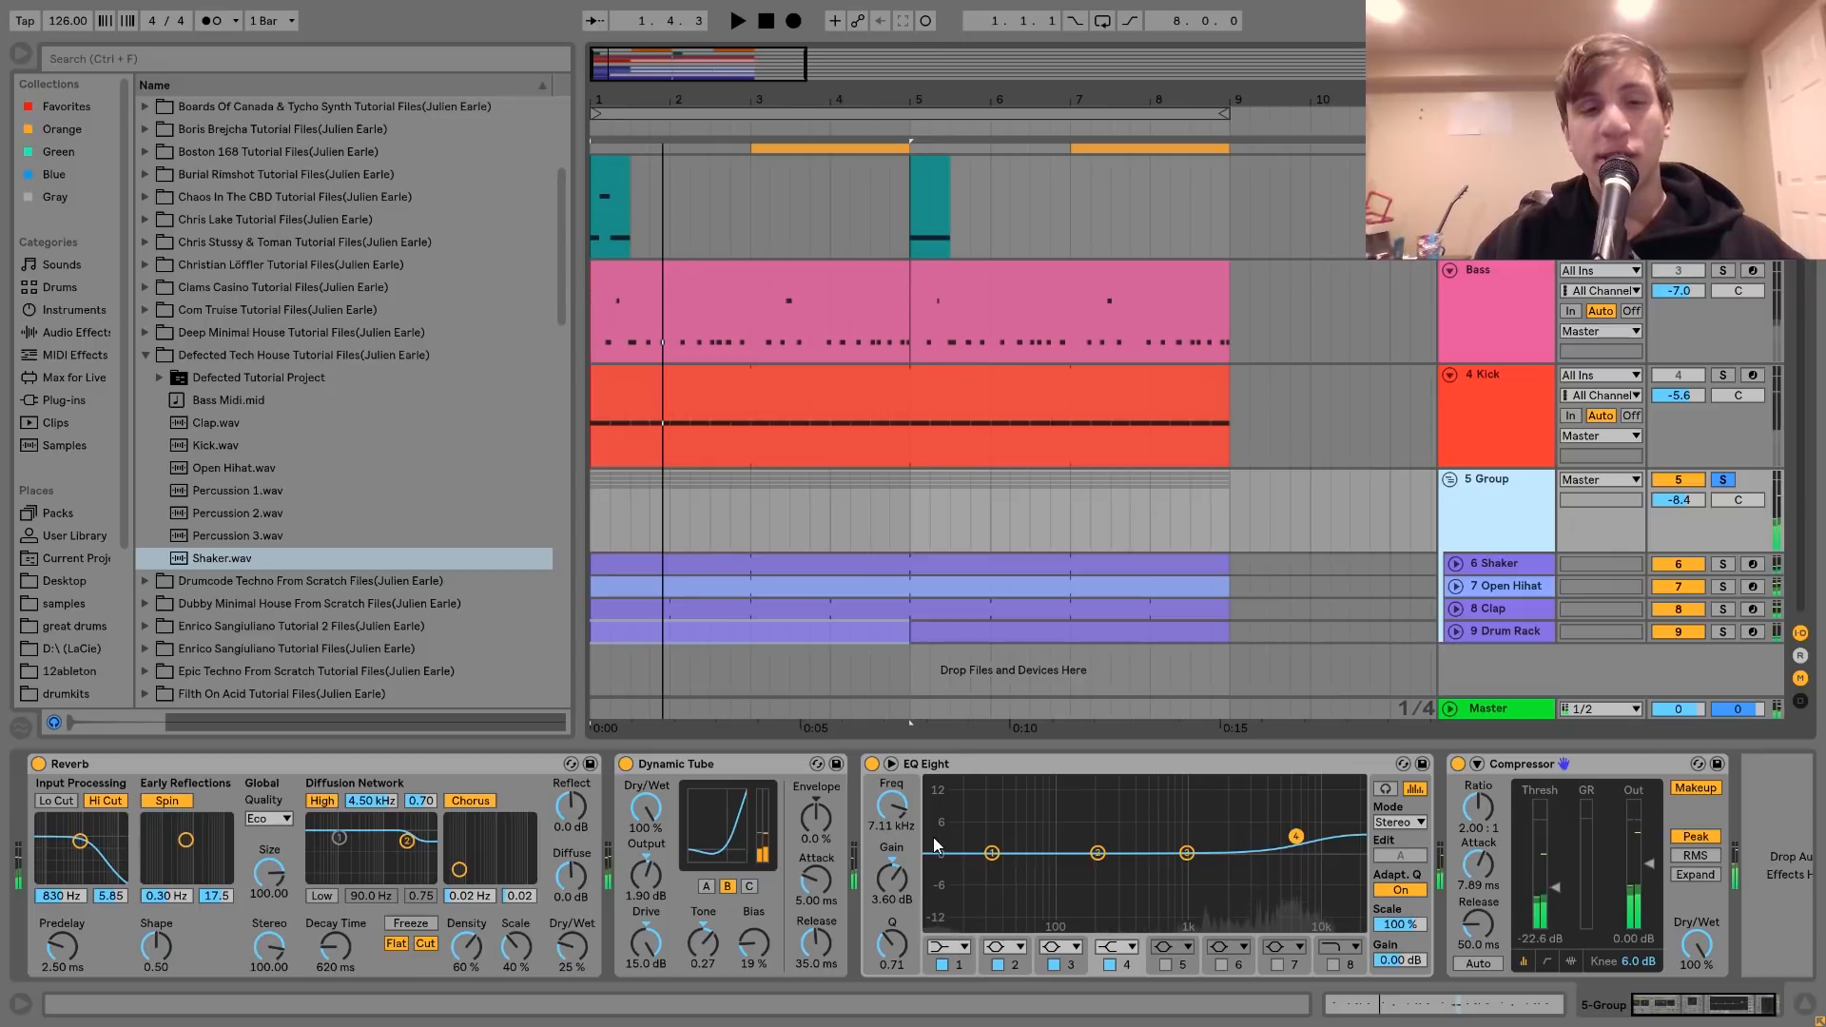
Group the drum Group's Reverb, Dynamic Tube, EQ Eight and Compressor into one Audio Effect Rack
left_click(1524, 768)
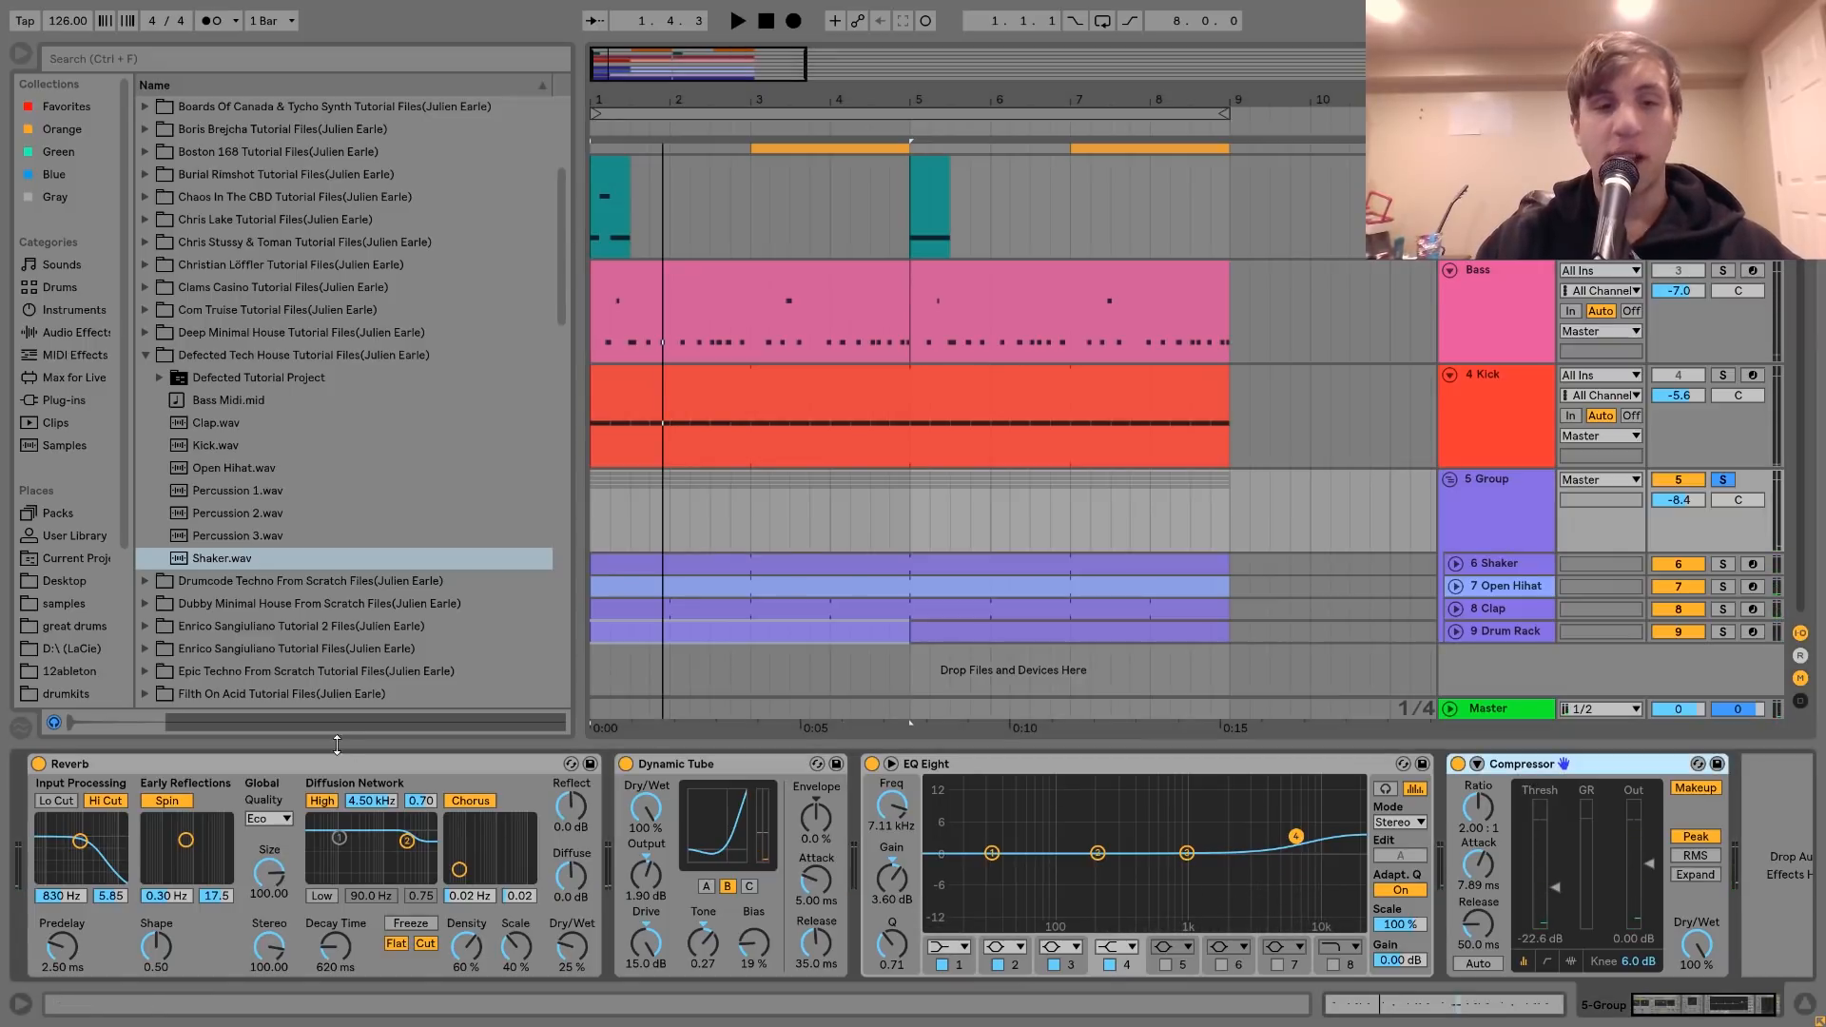
left_click(404, 769)
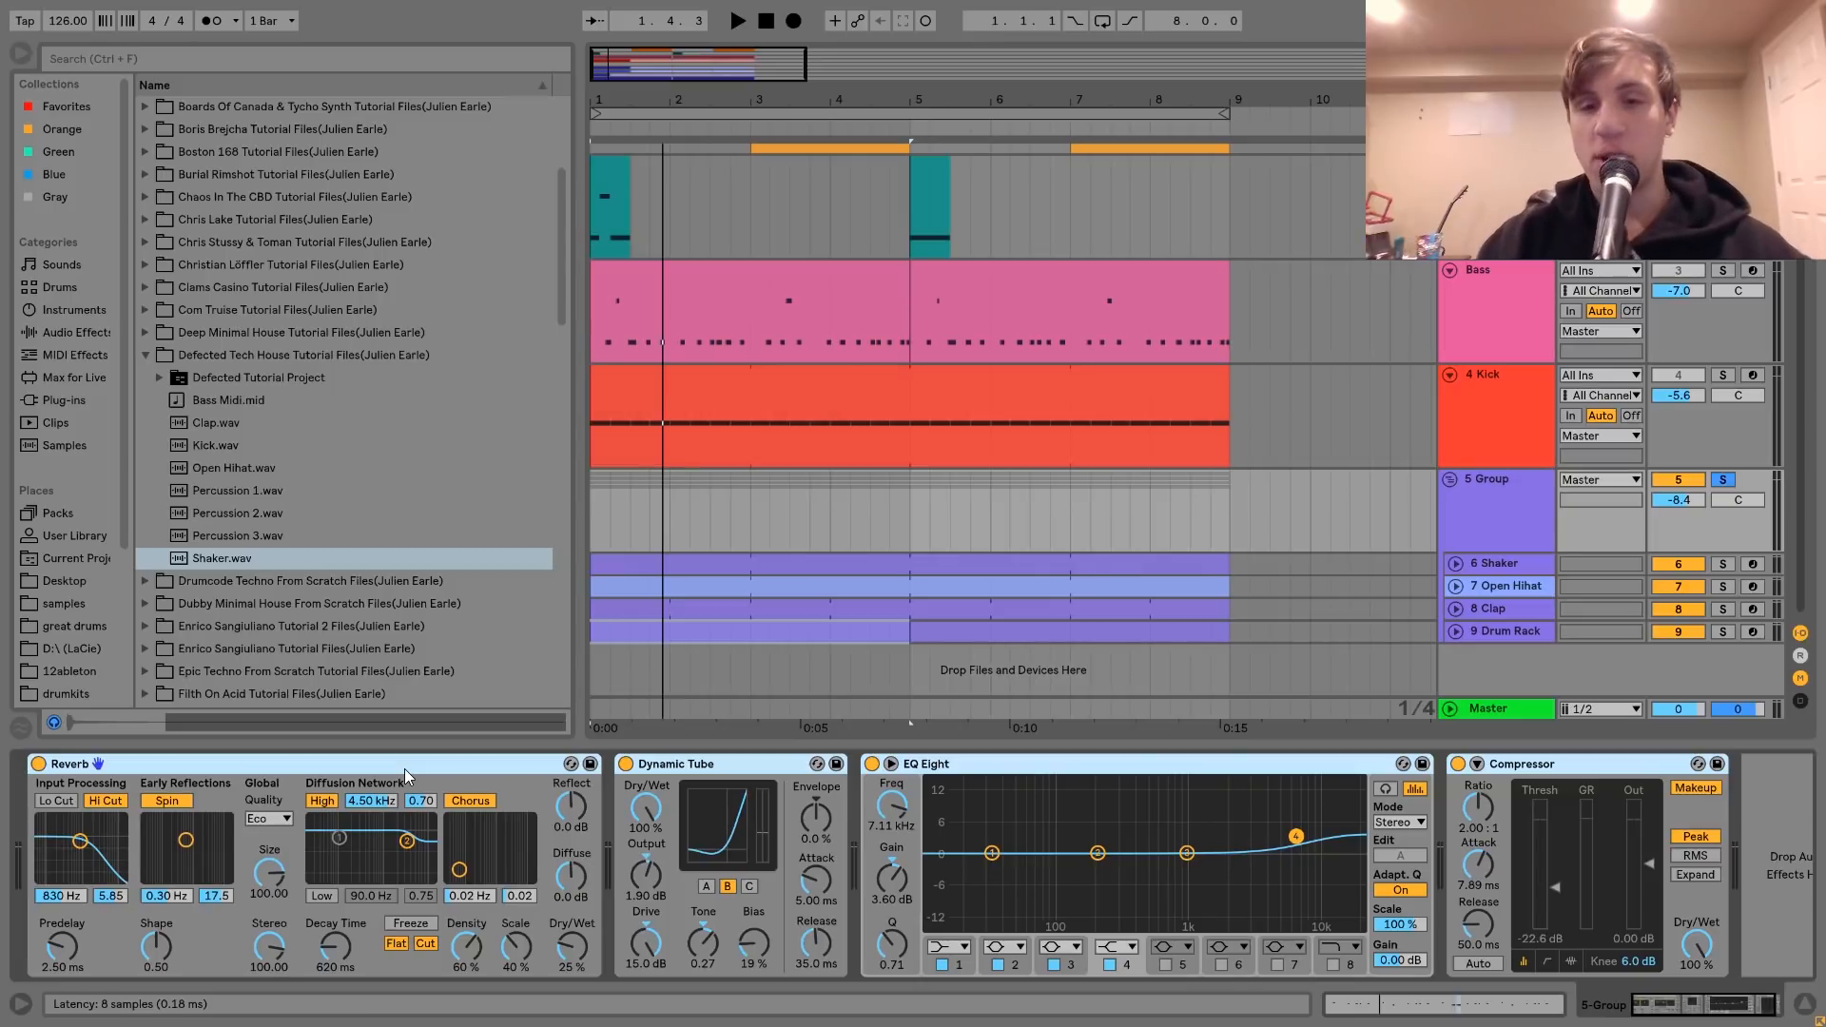
key("ctrl+g")
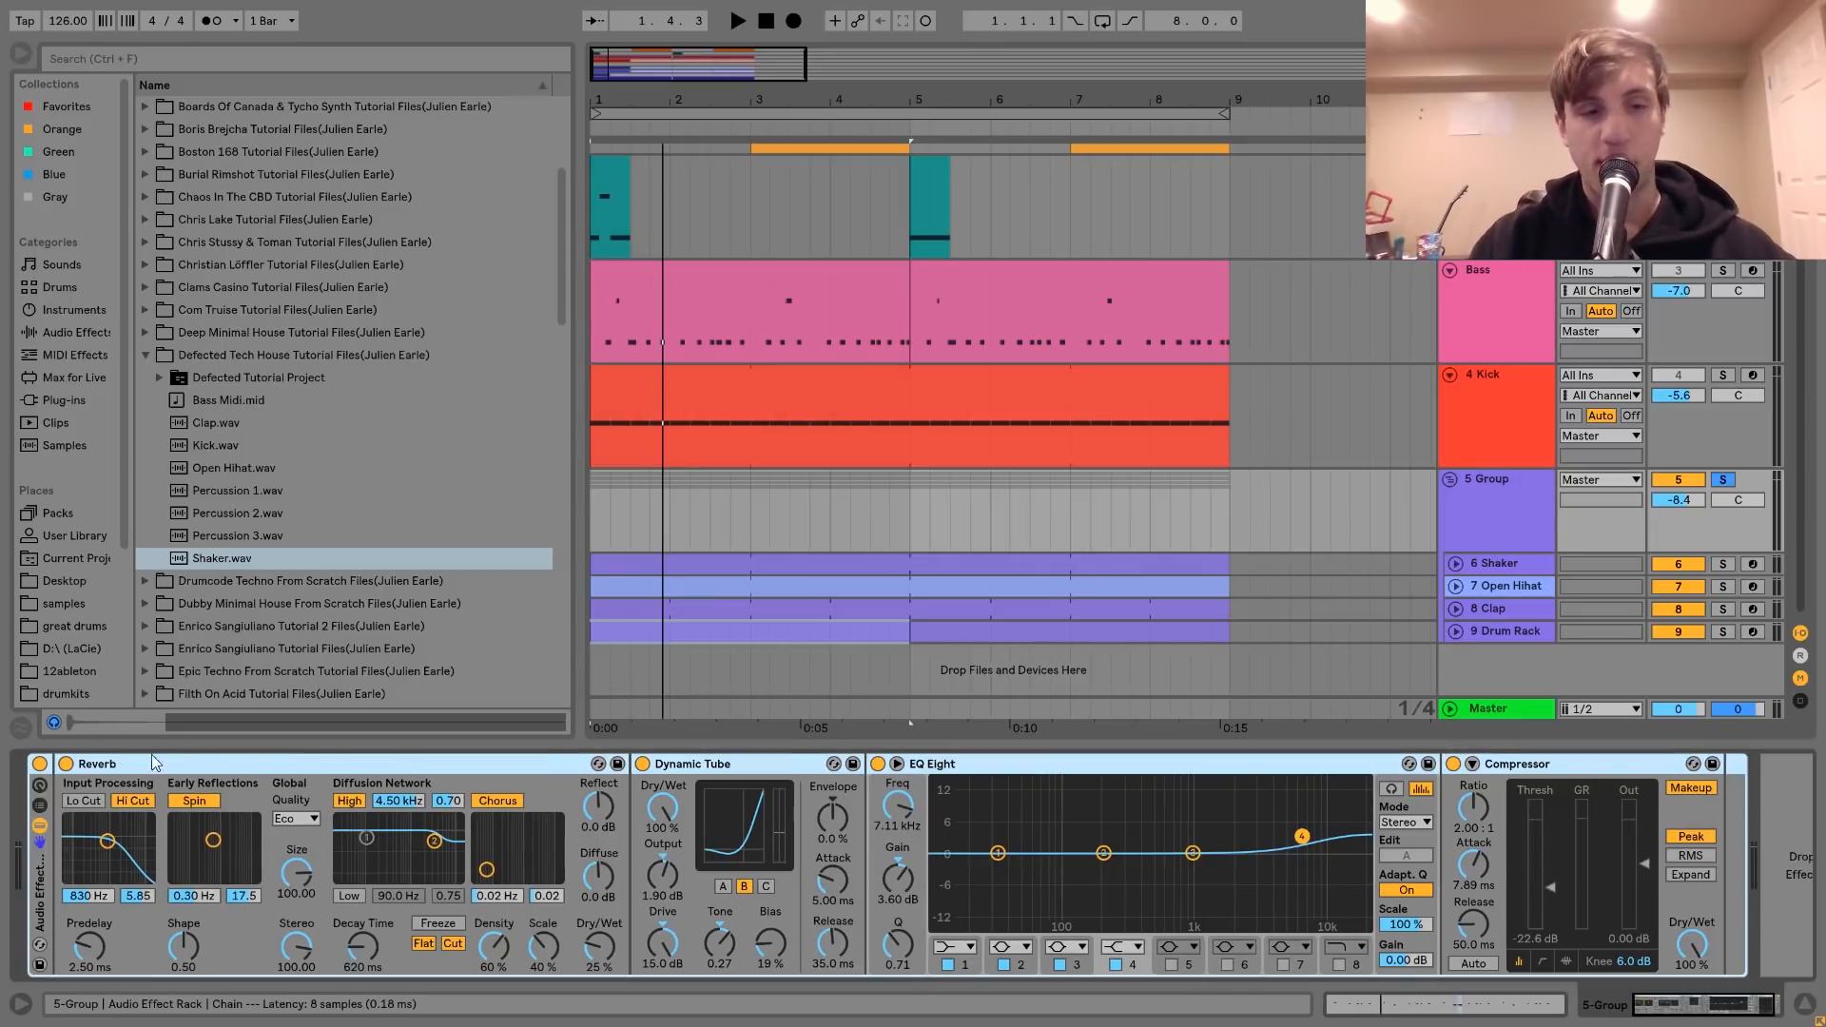
Unsolo the drum Group and compare the full mix with its Audio Effect Rack bypassed and enabled
key("space")
left_click(1725, 481)
left_click_drag(1680, 503, 1679, 499)
key("ctrl+z")
key("space")
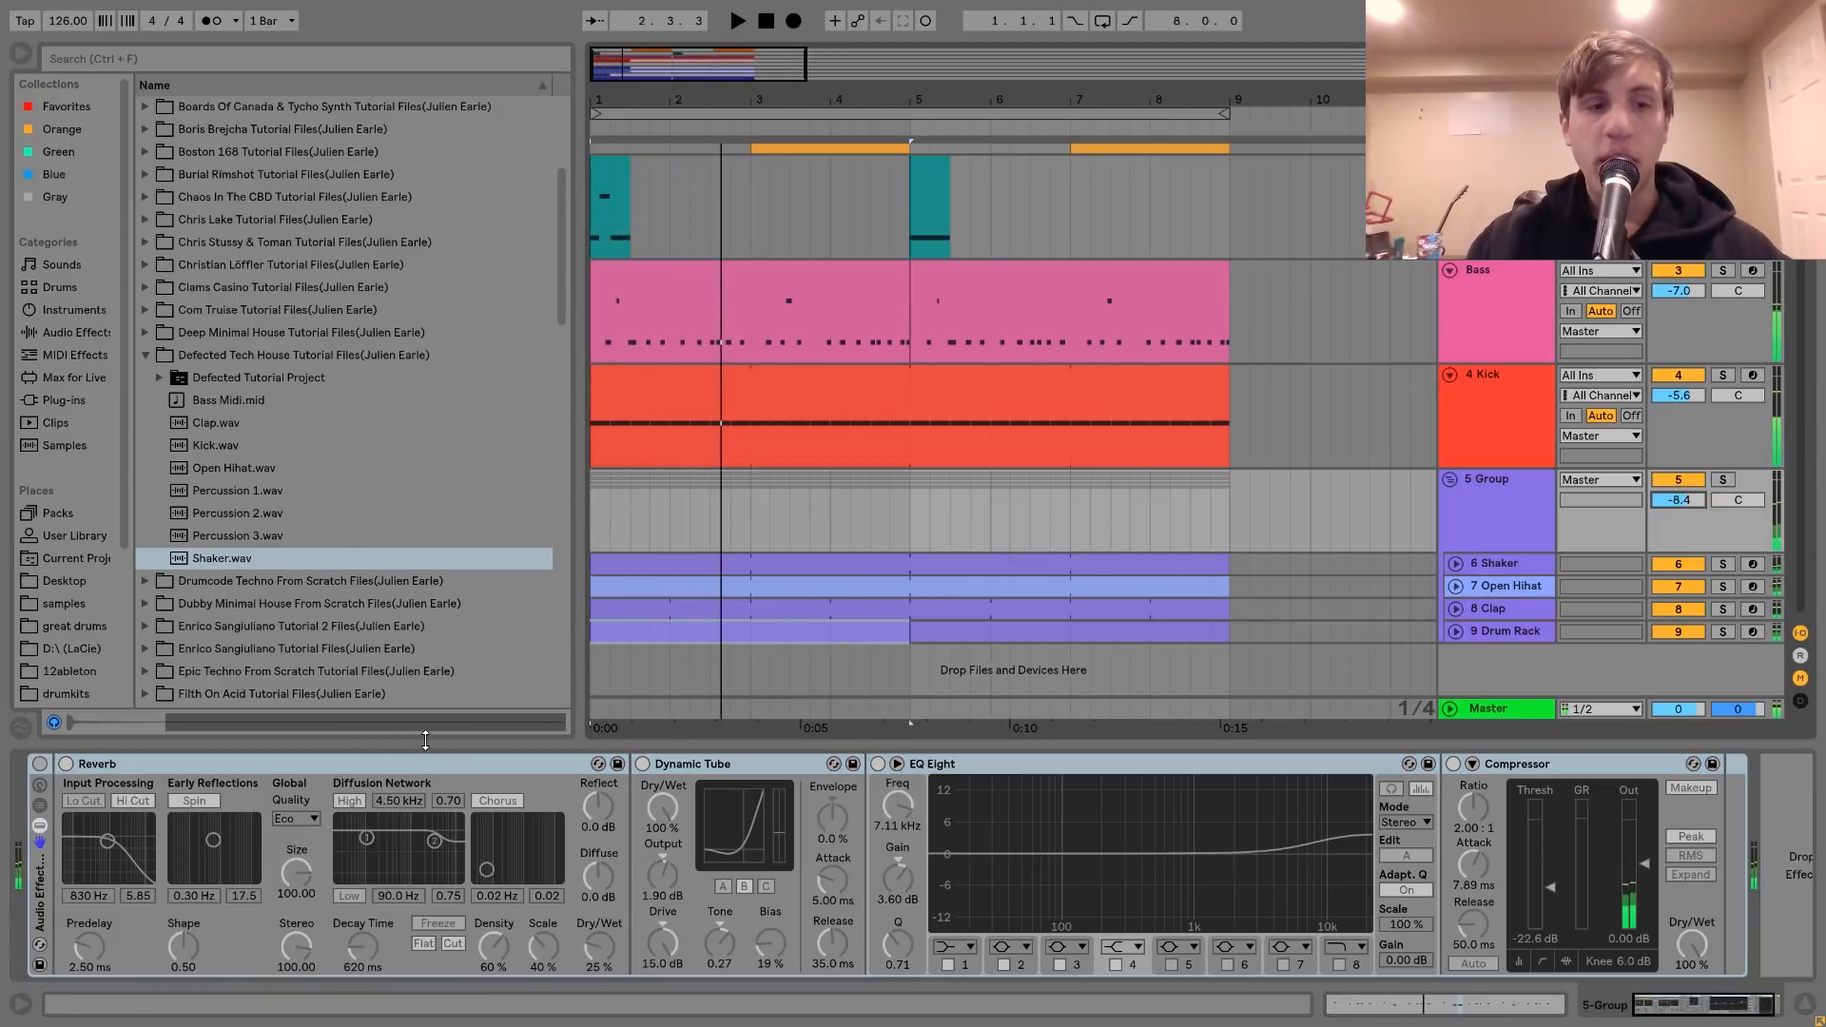
left_click(39, 764)
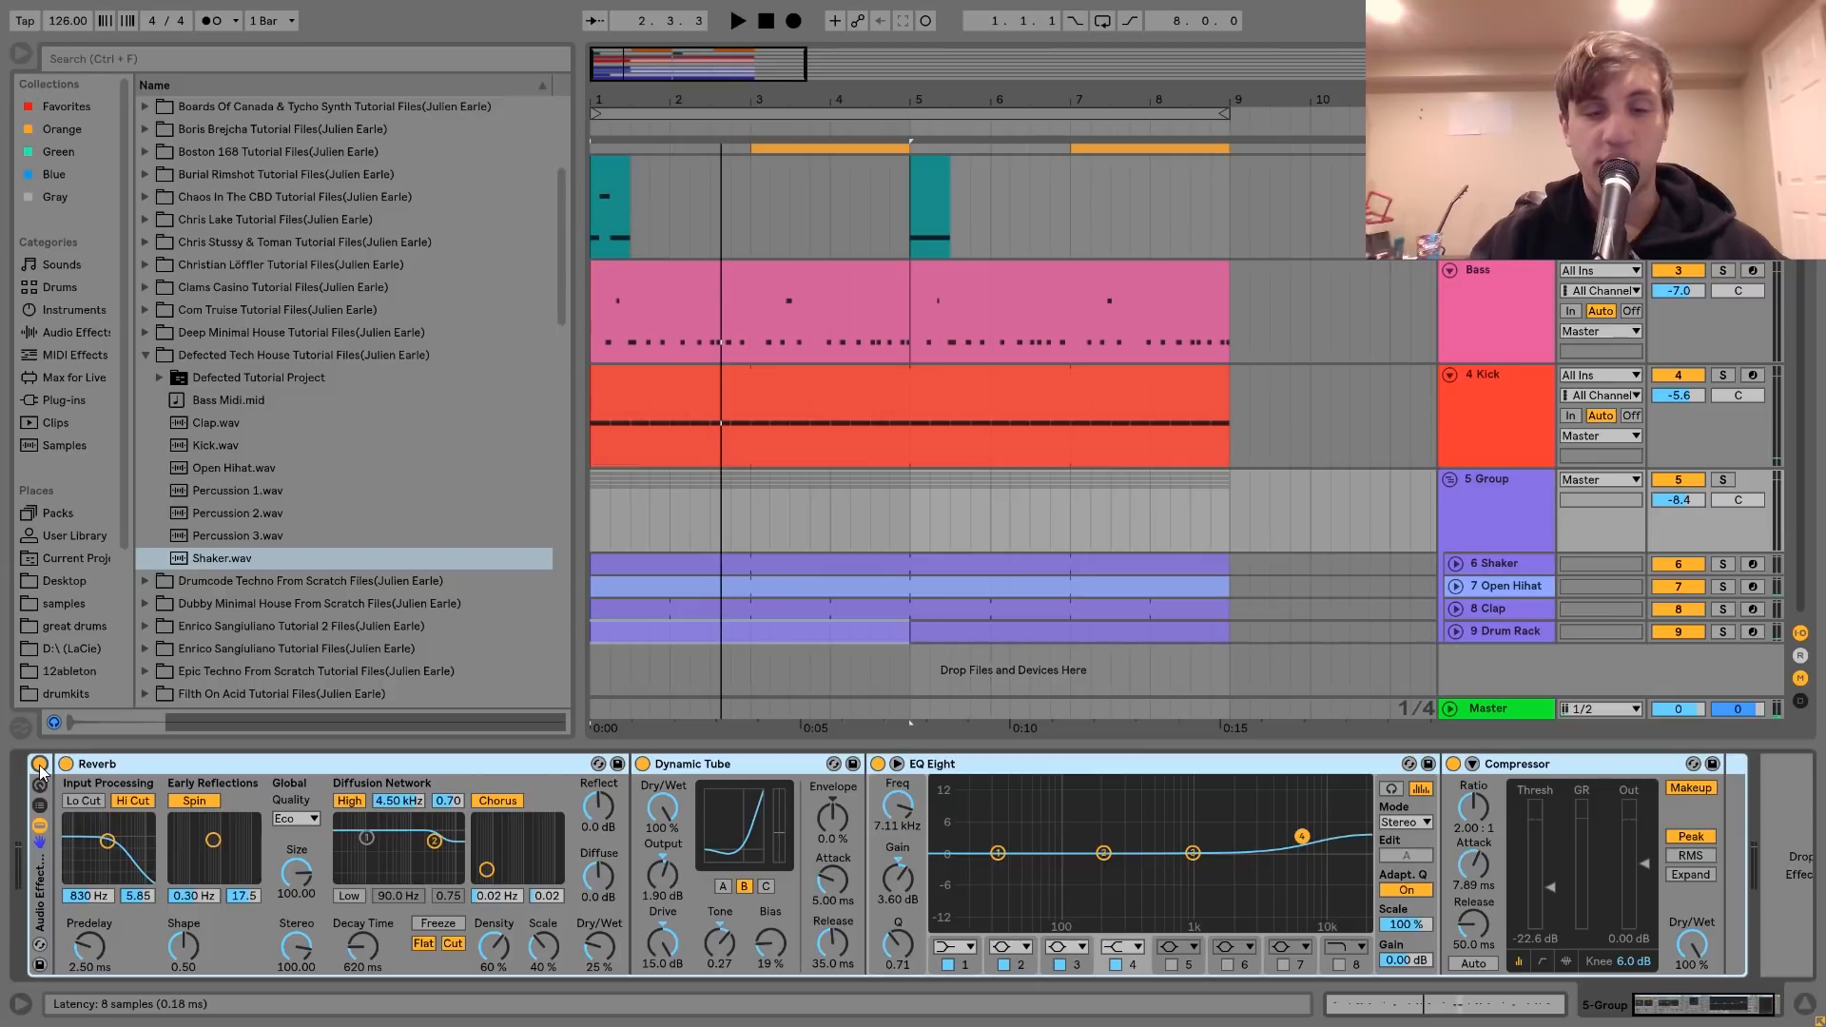
key("space")
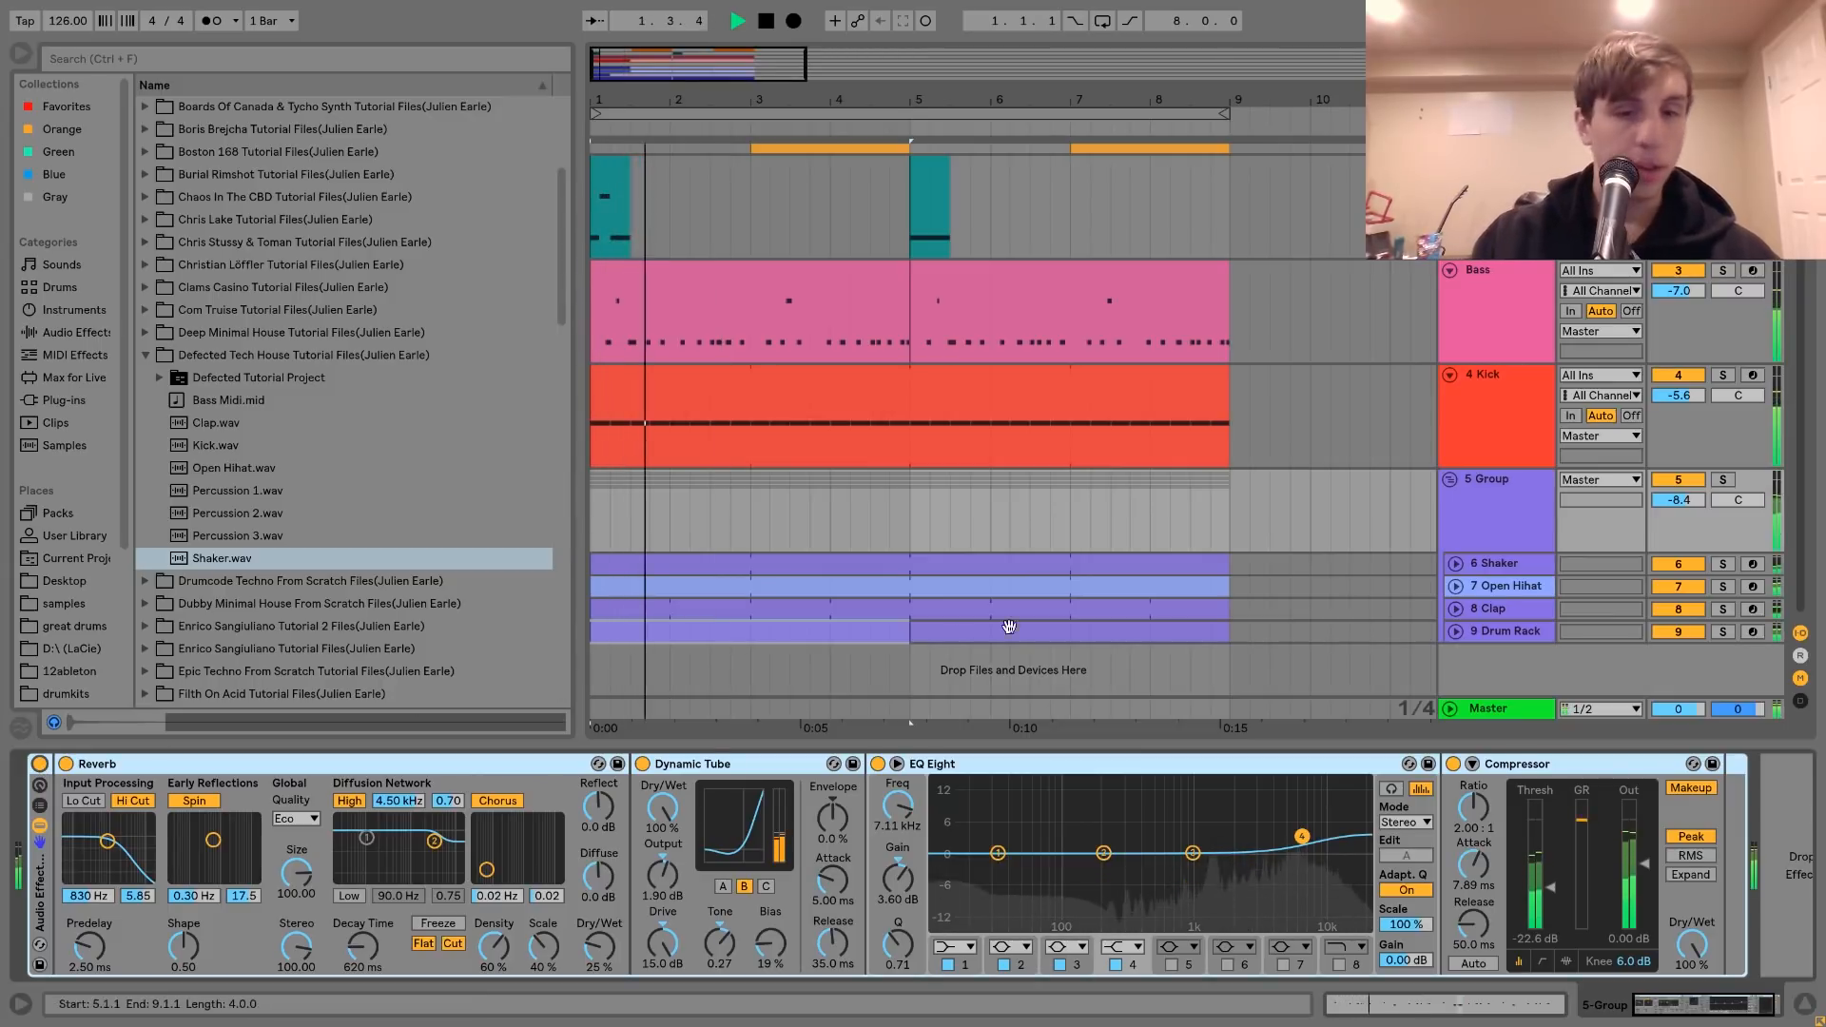
key("space")
Solo the drum Group and compare its playback with the Reverb bypassed and switched back on
left_click(1722, 480)
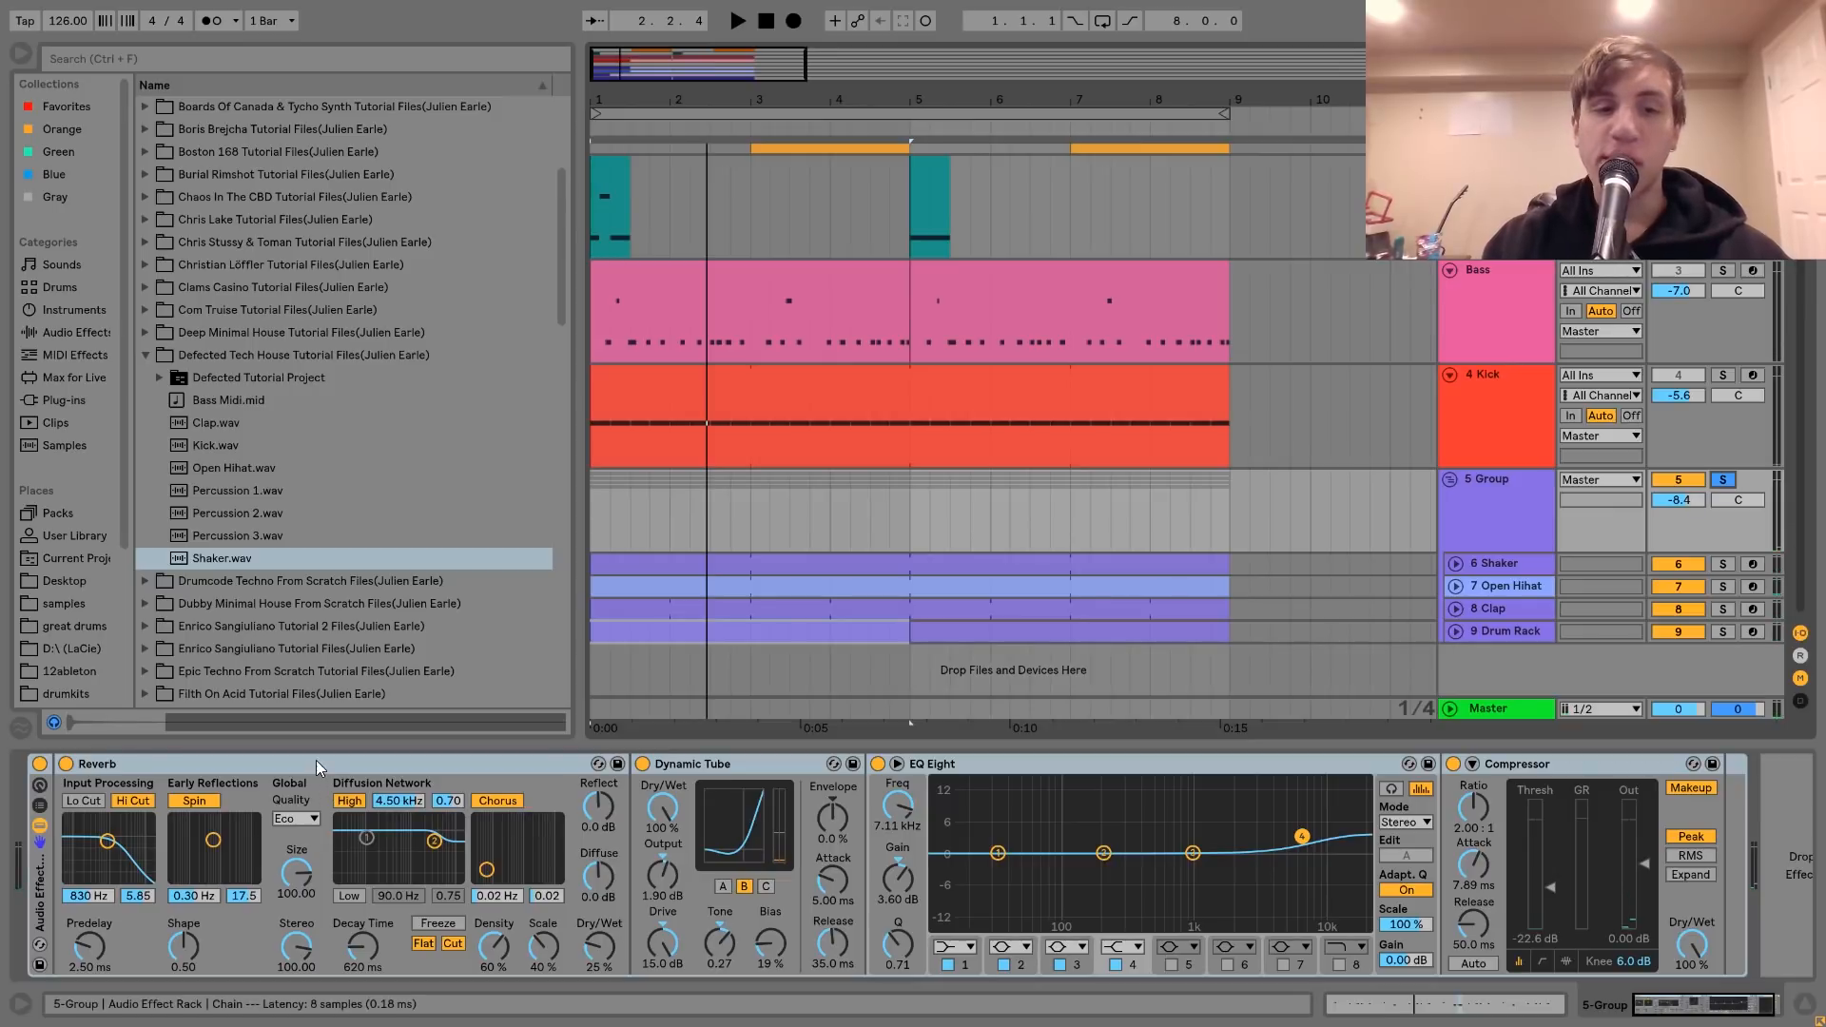
left_click(433, 839)
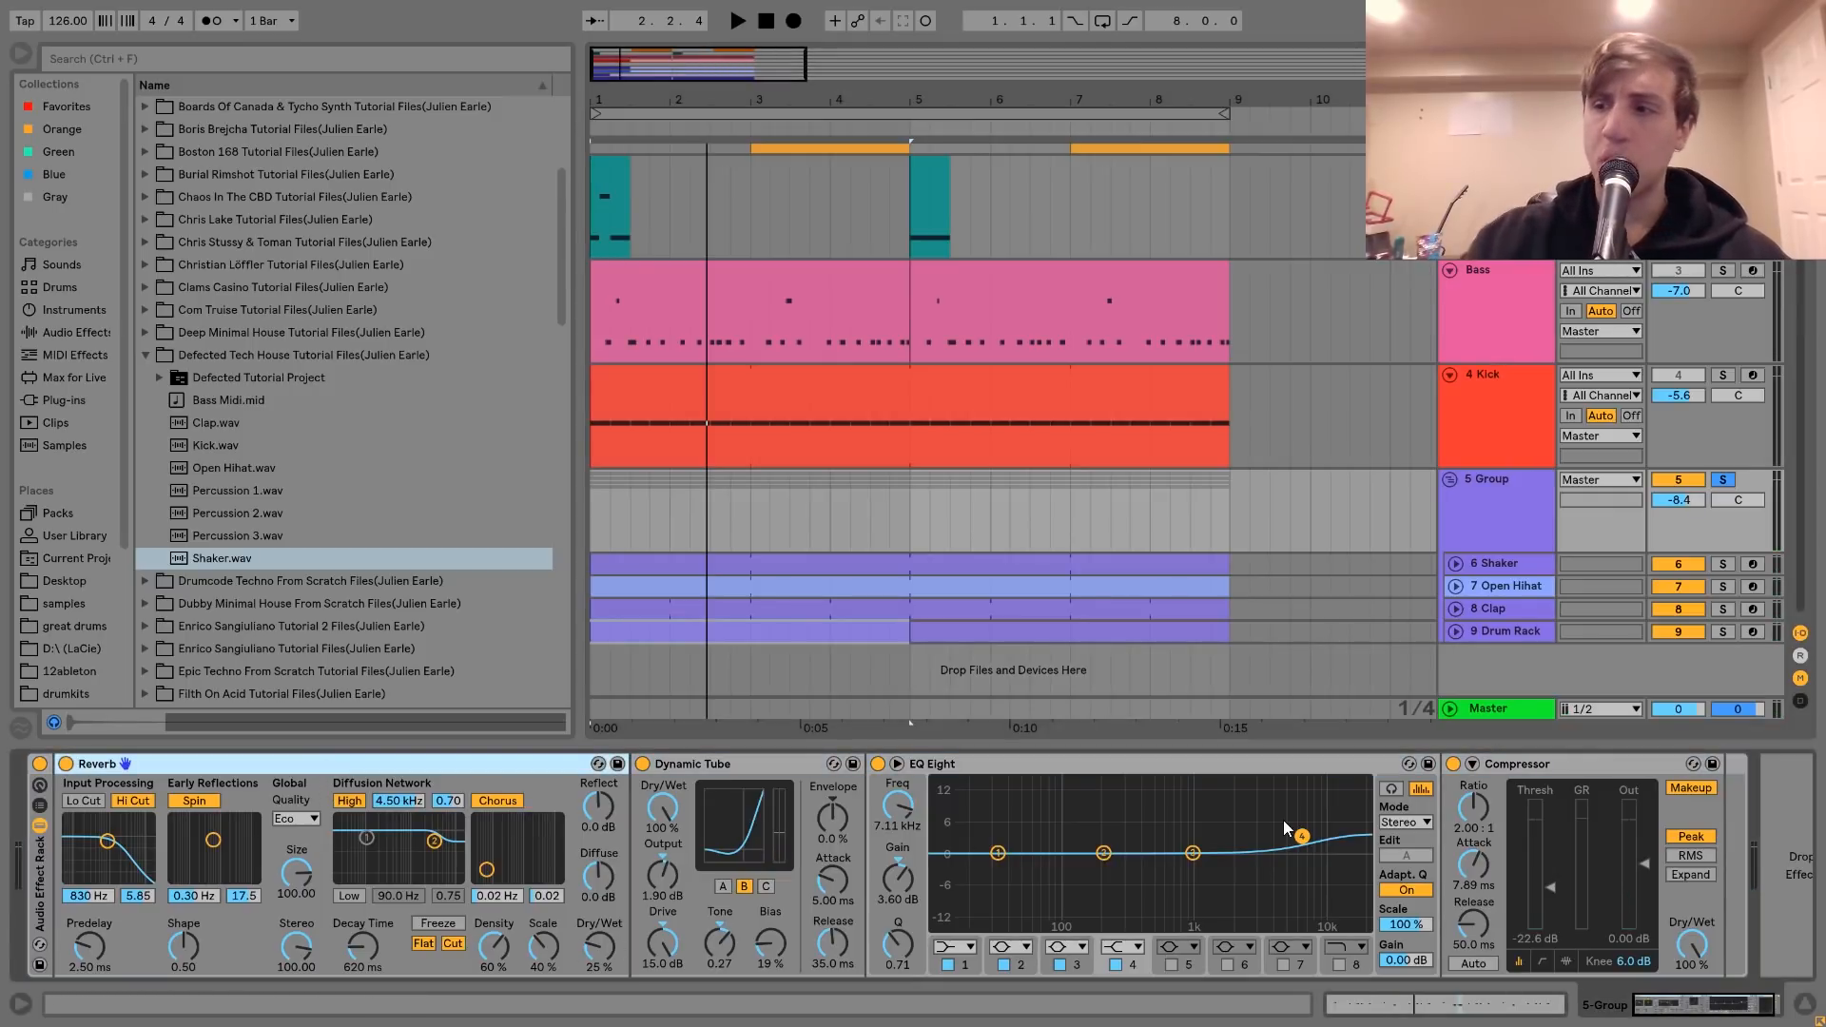
left_click(67, 764)
key("space")
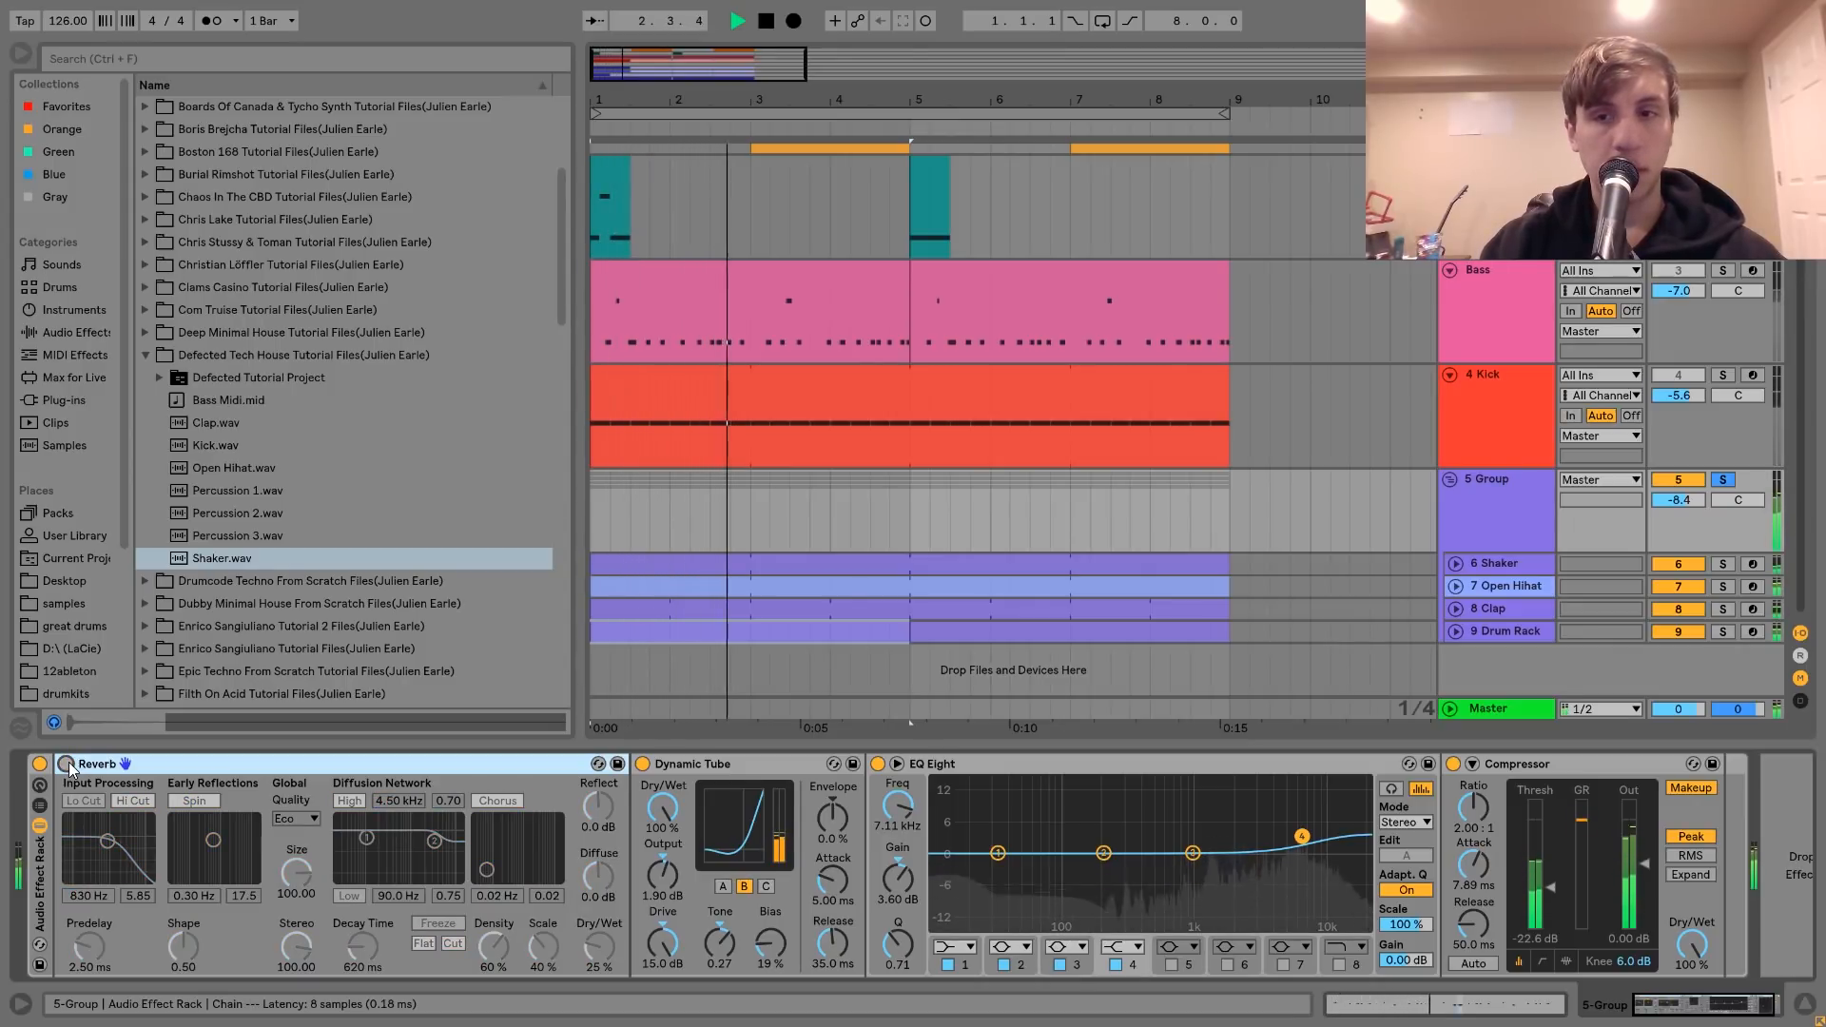
left_click(1509, 632)
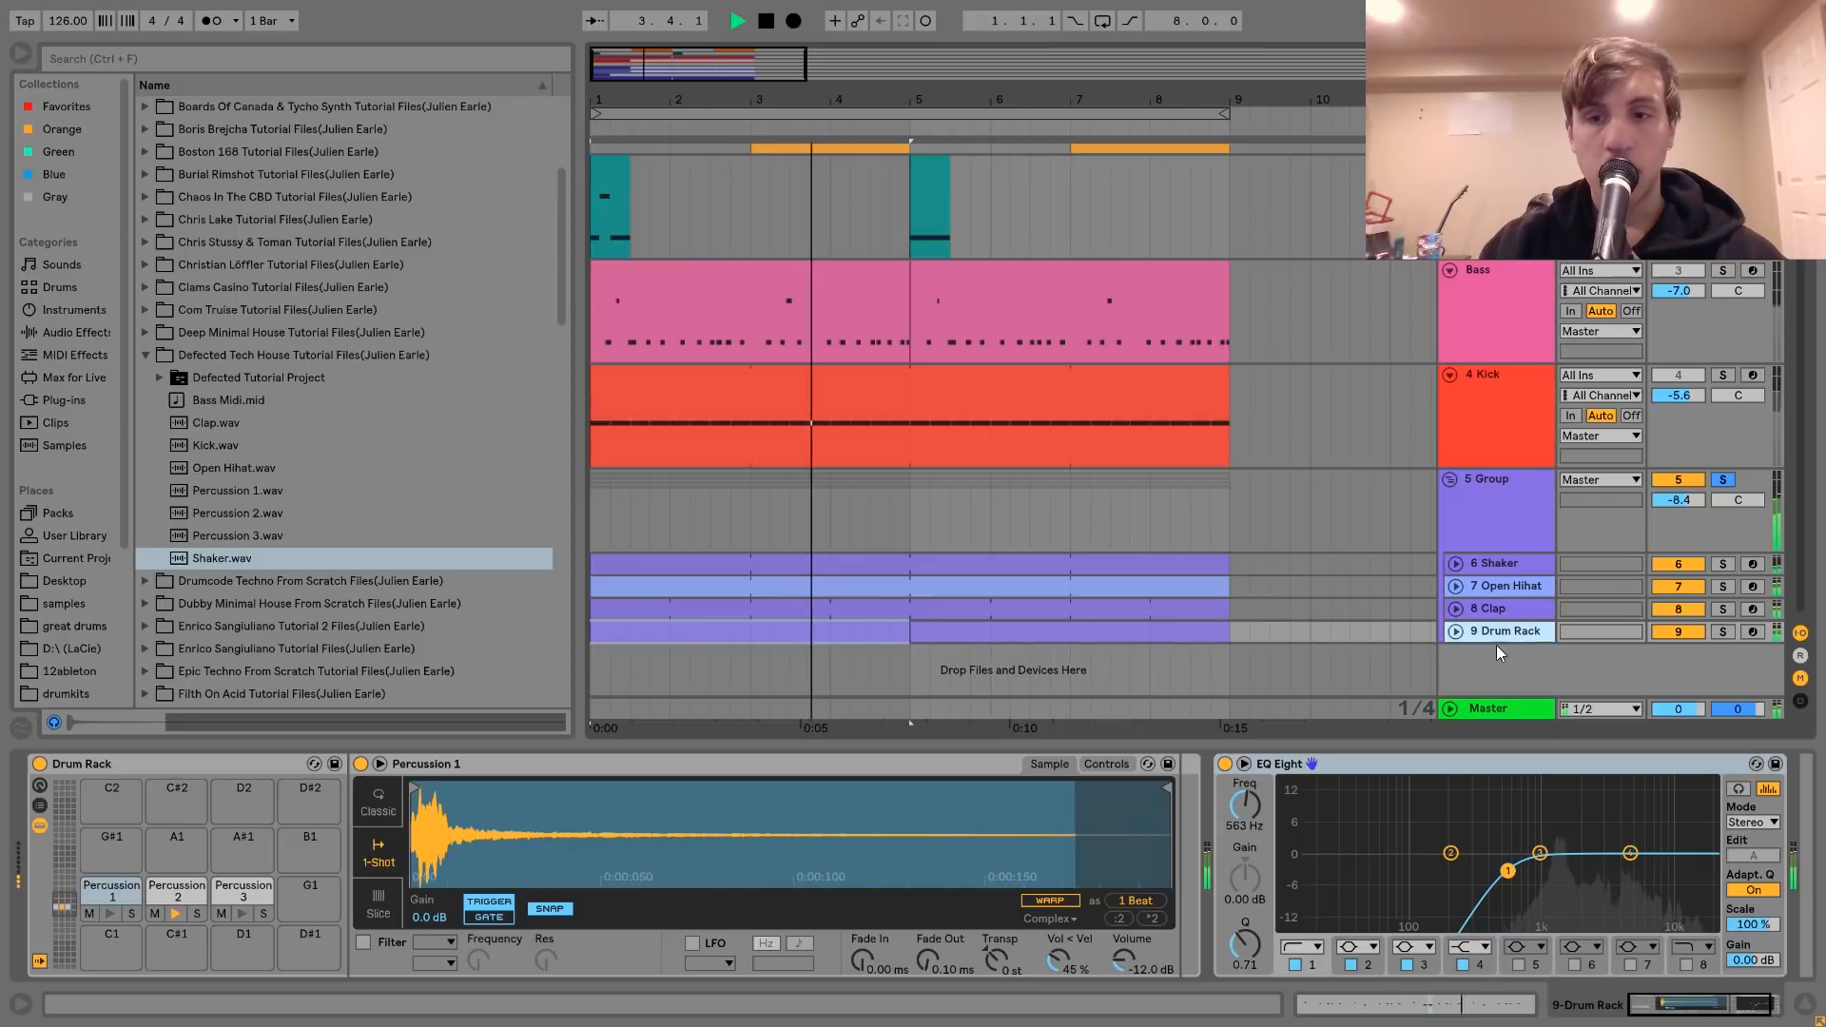
left_click(1514, 518)
key("space")
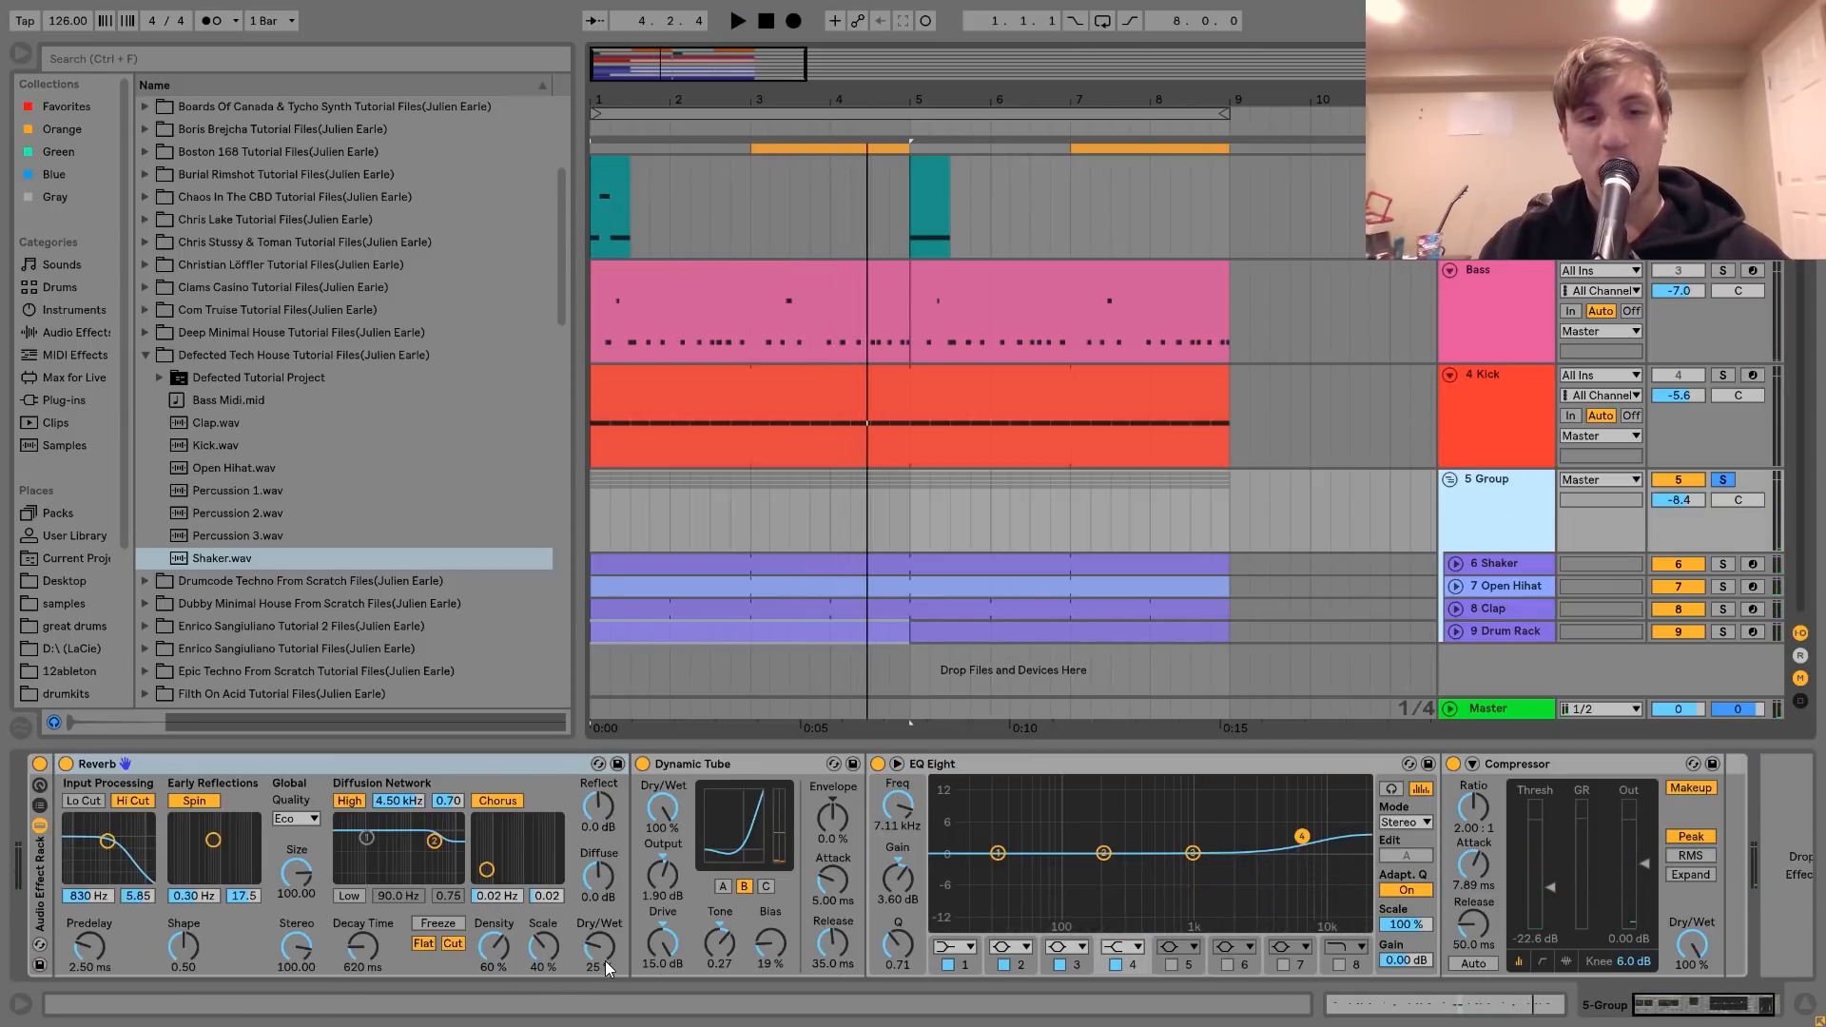
Adjust the drum Group Reverb's Dry/Wet amount while auditioning the soloed drums, settling on 33%
key("space")
left_click_drag(605, 962, 606, 1019)
key("space")
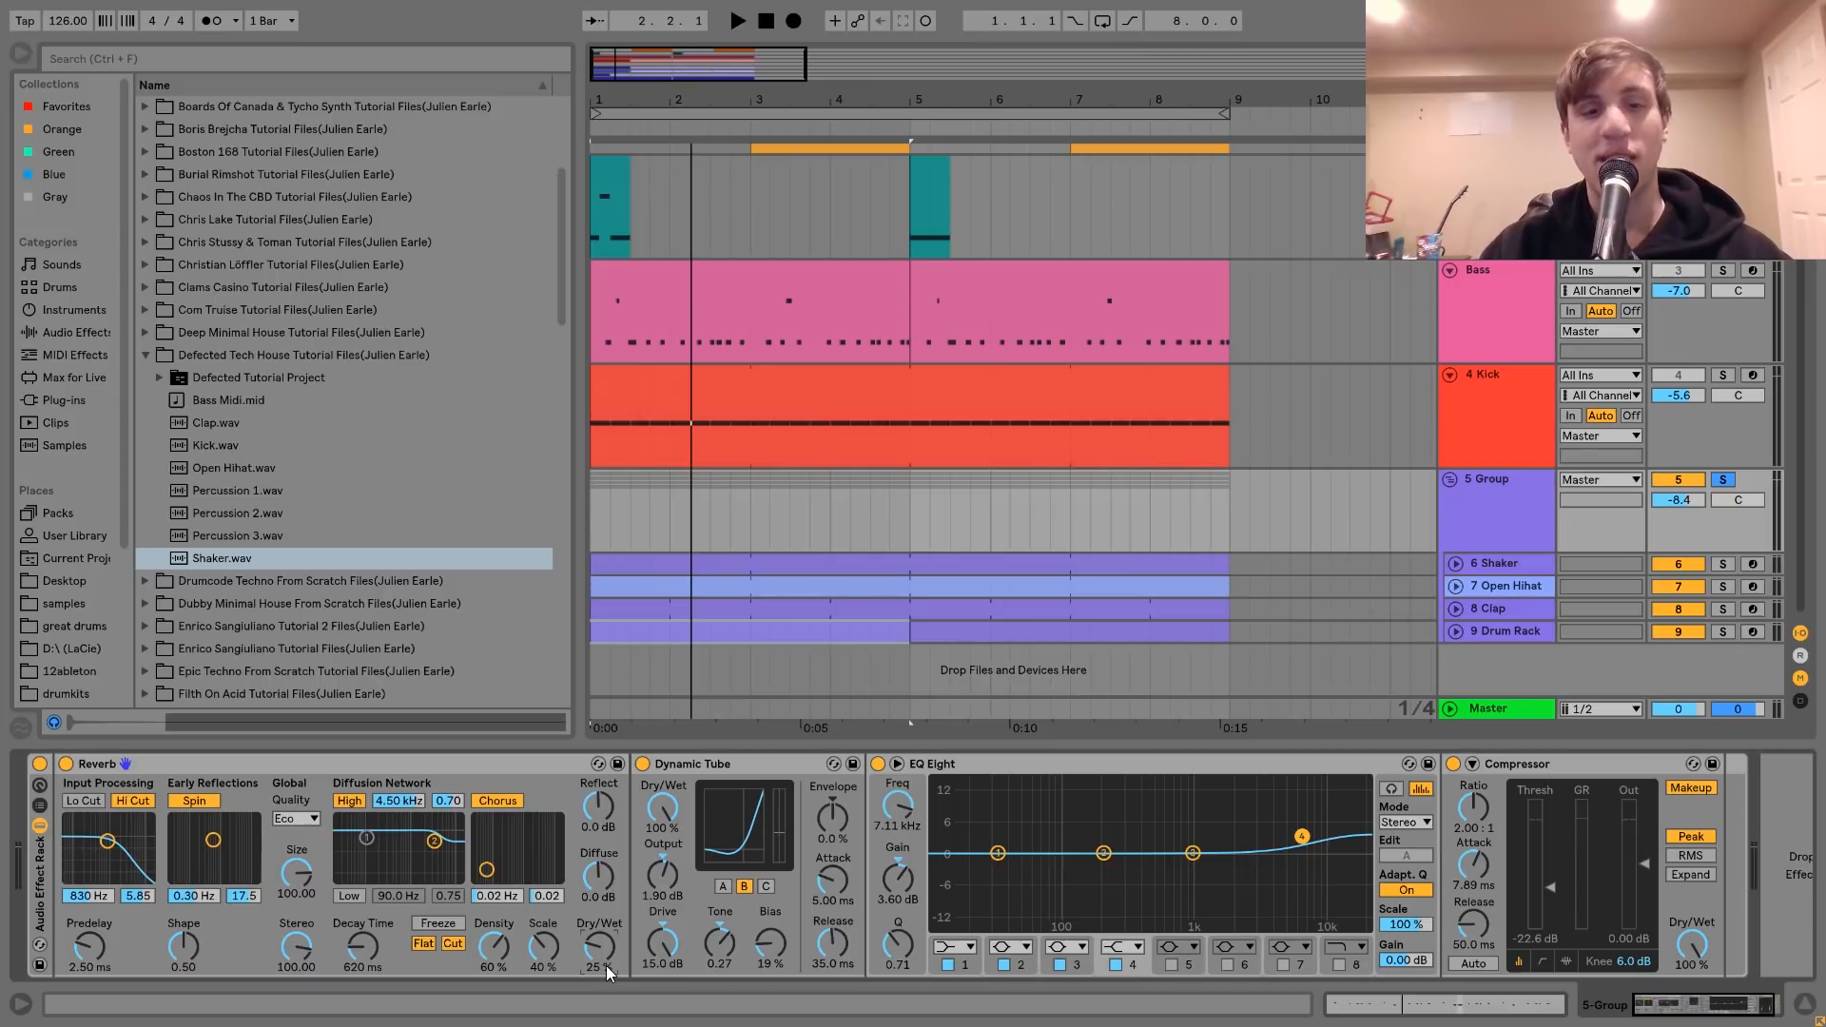
key("space")
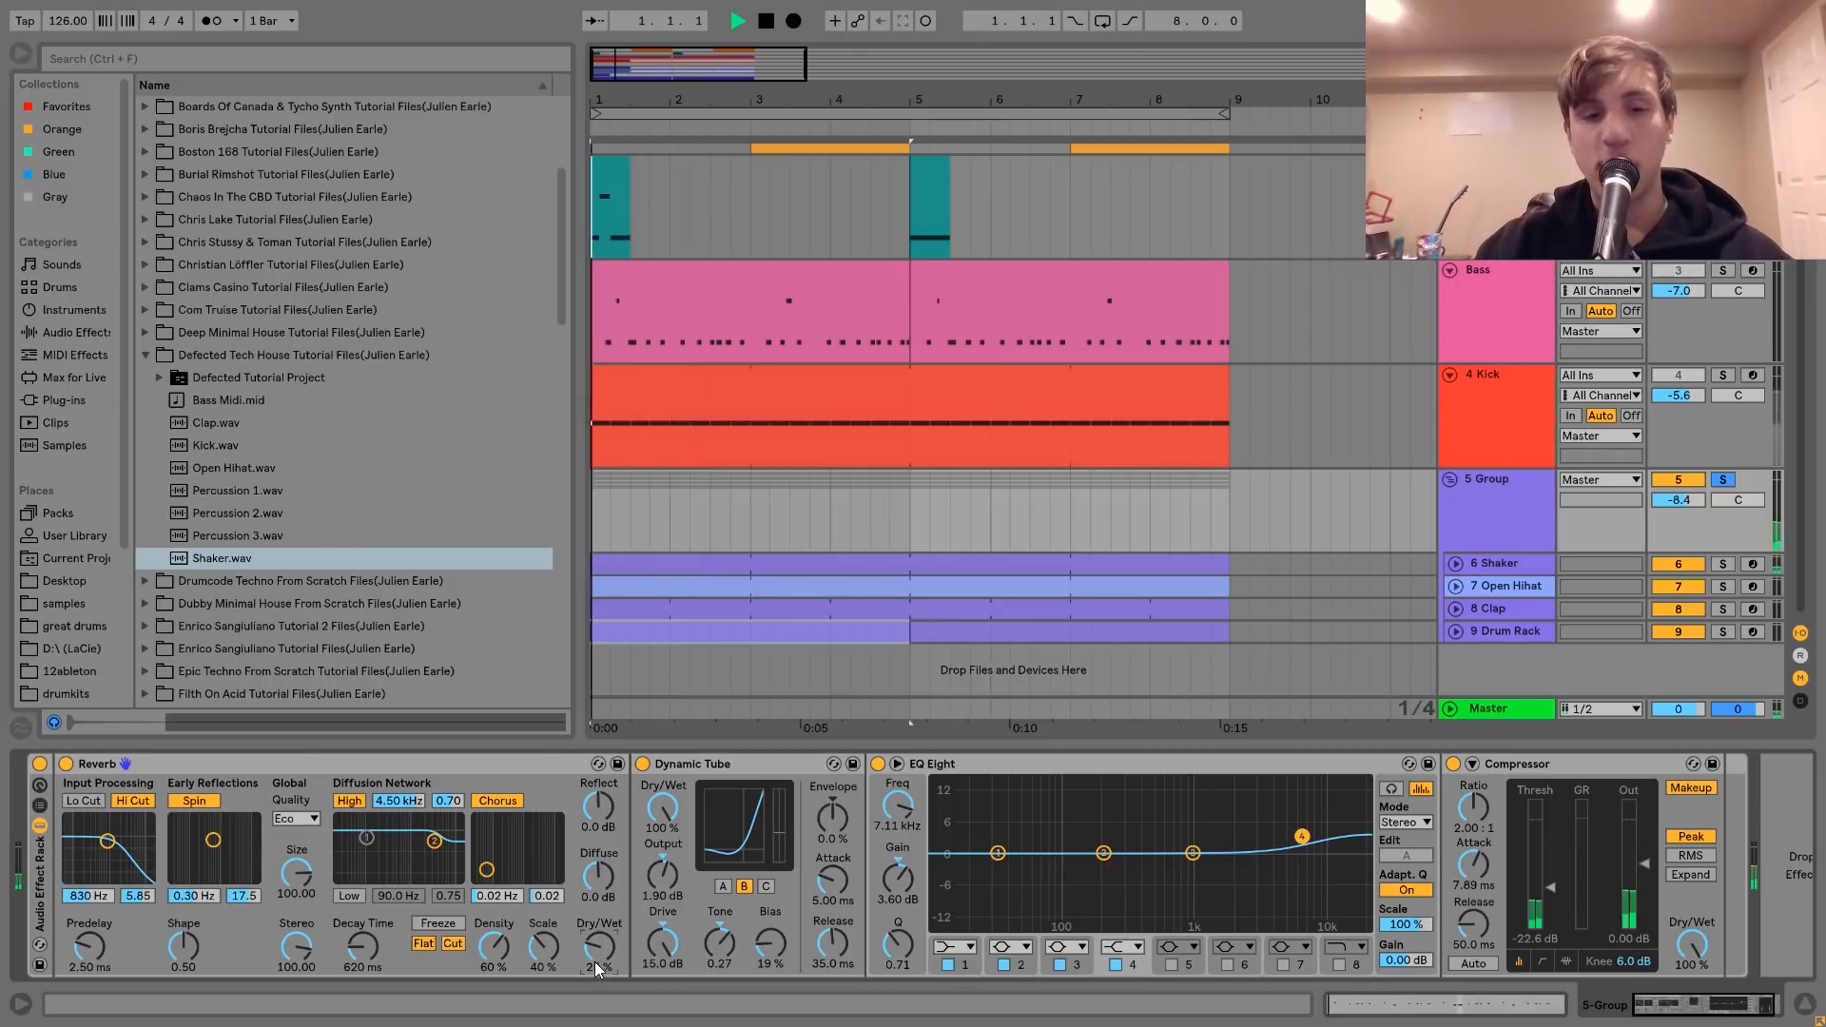
left_click_drag(596, 961, 596, 946)
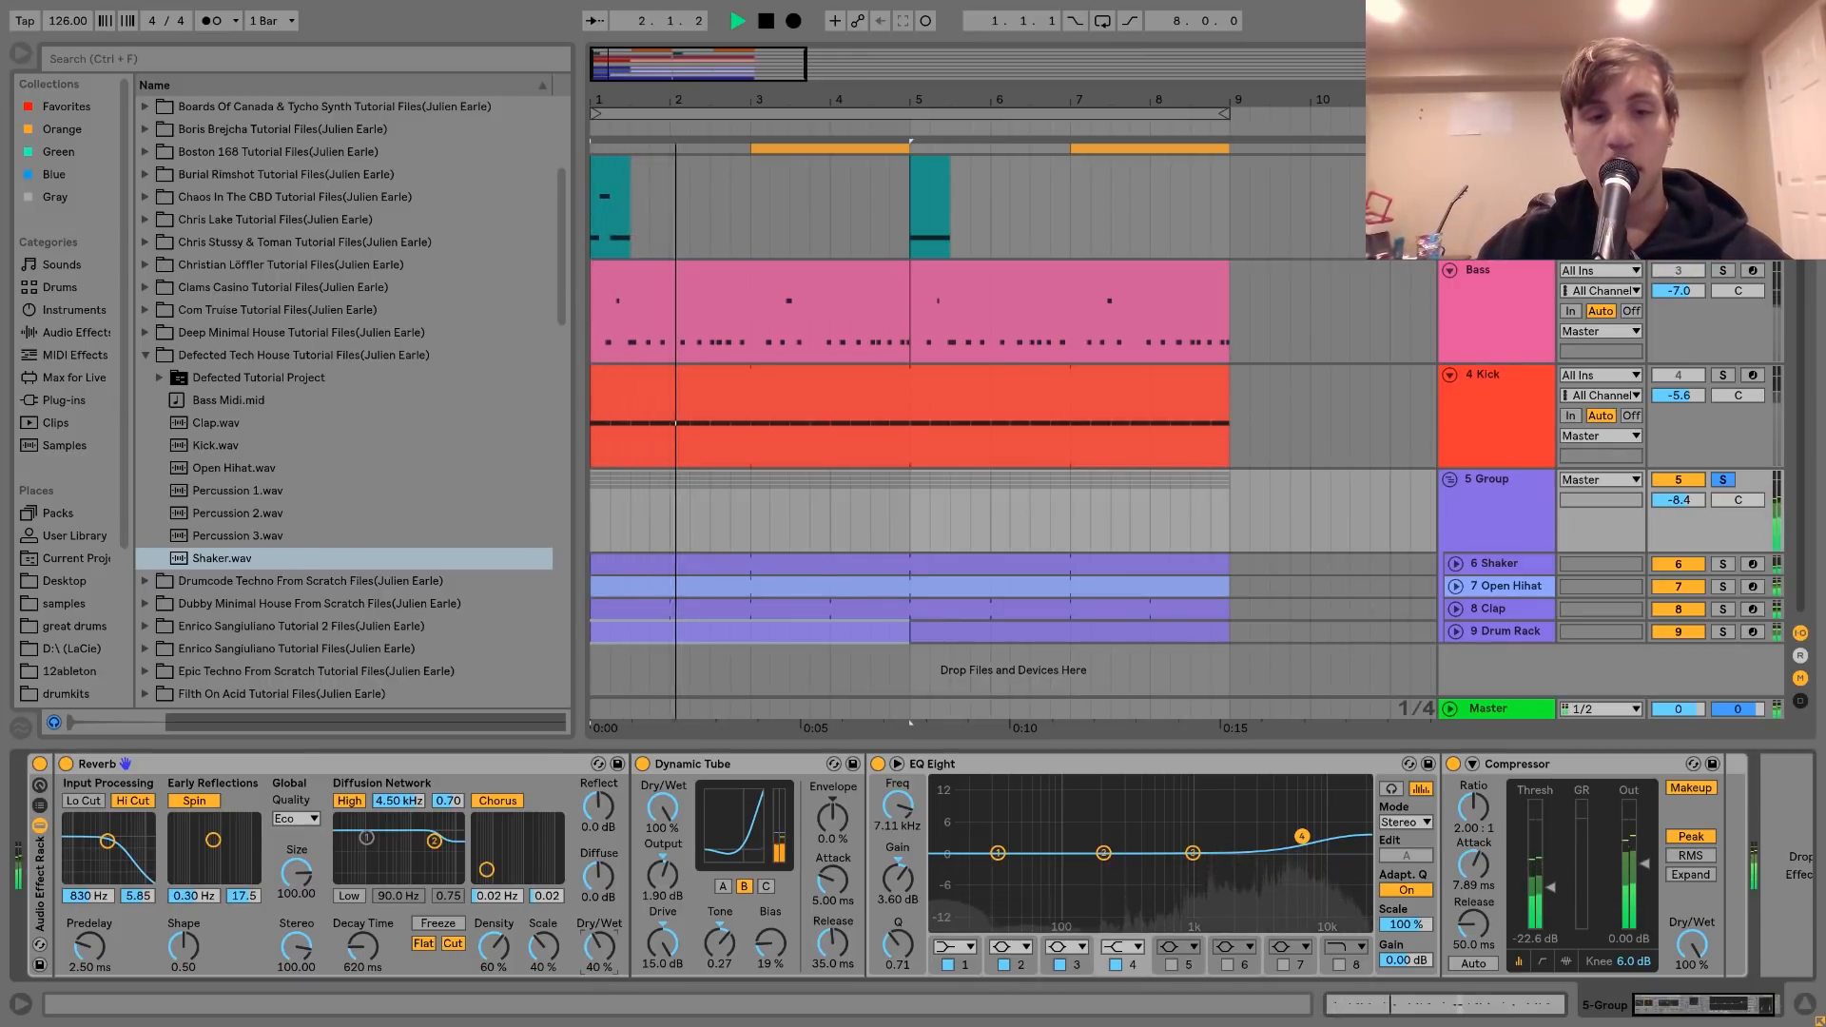
key("space")
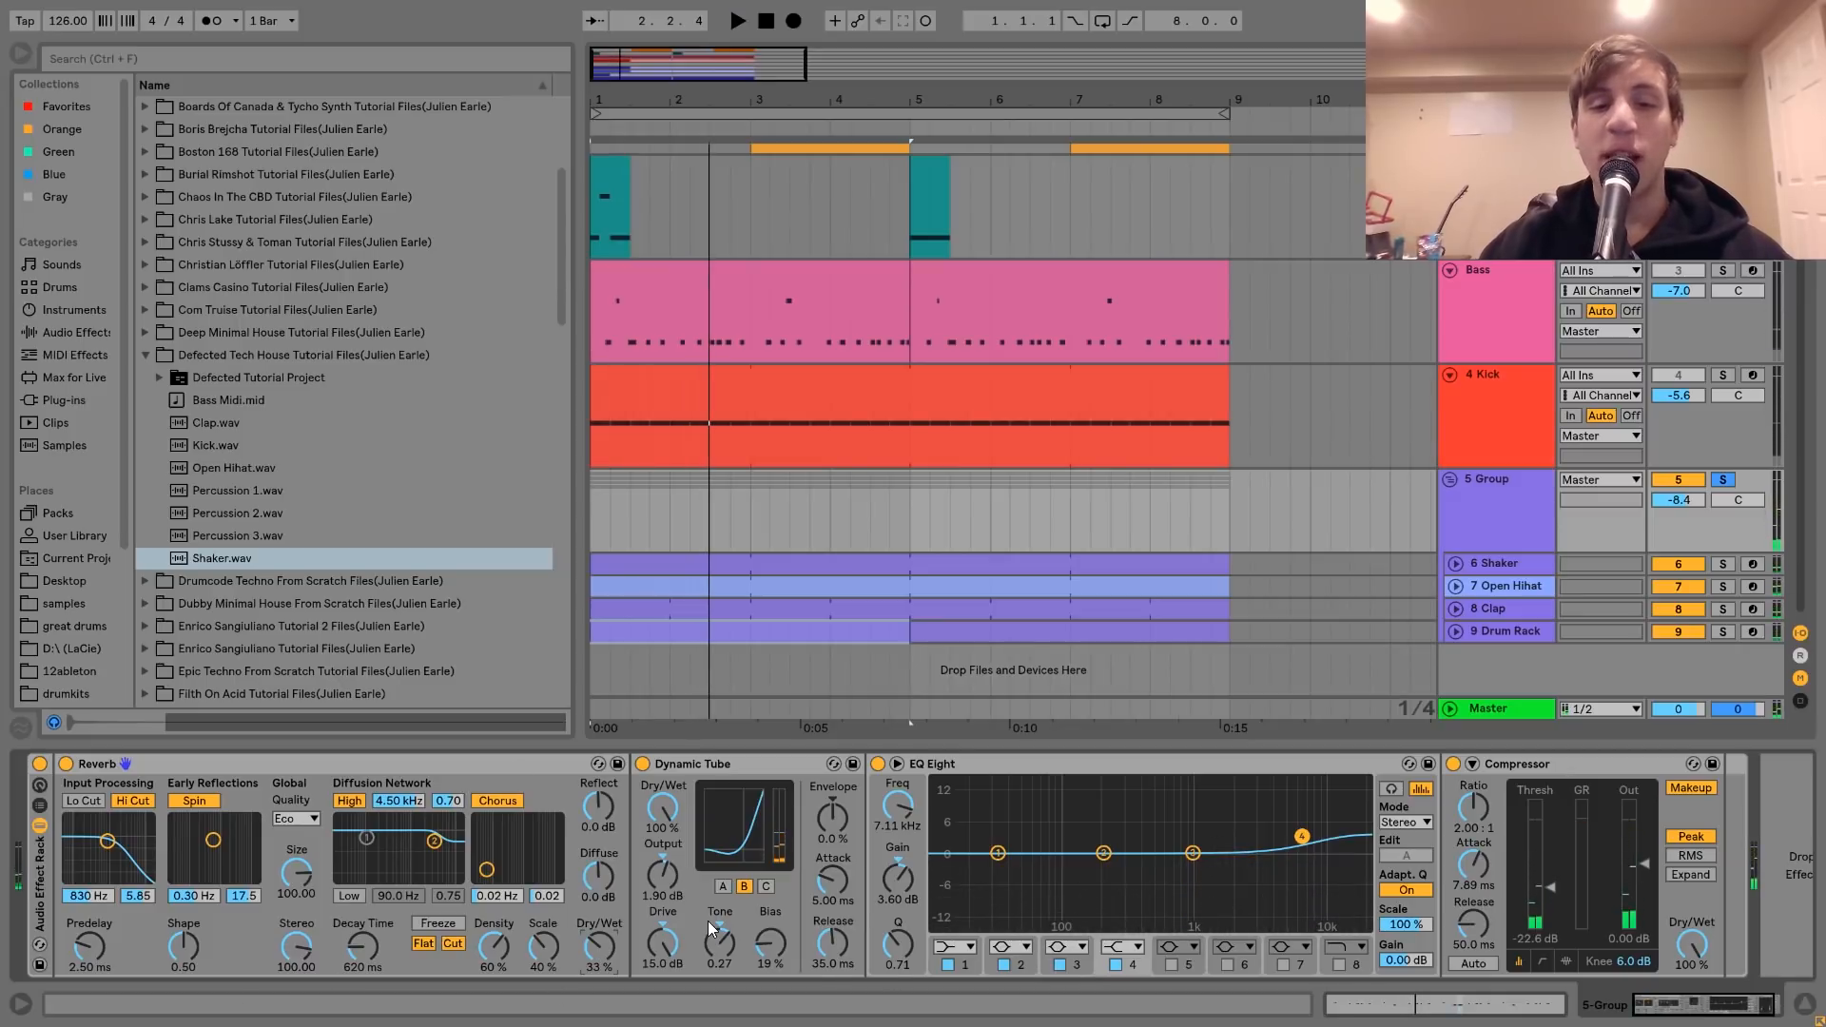
Unsolo the drum Group during playback and listen to the drums within the full mix
key("space")
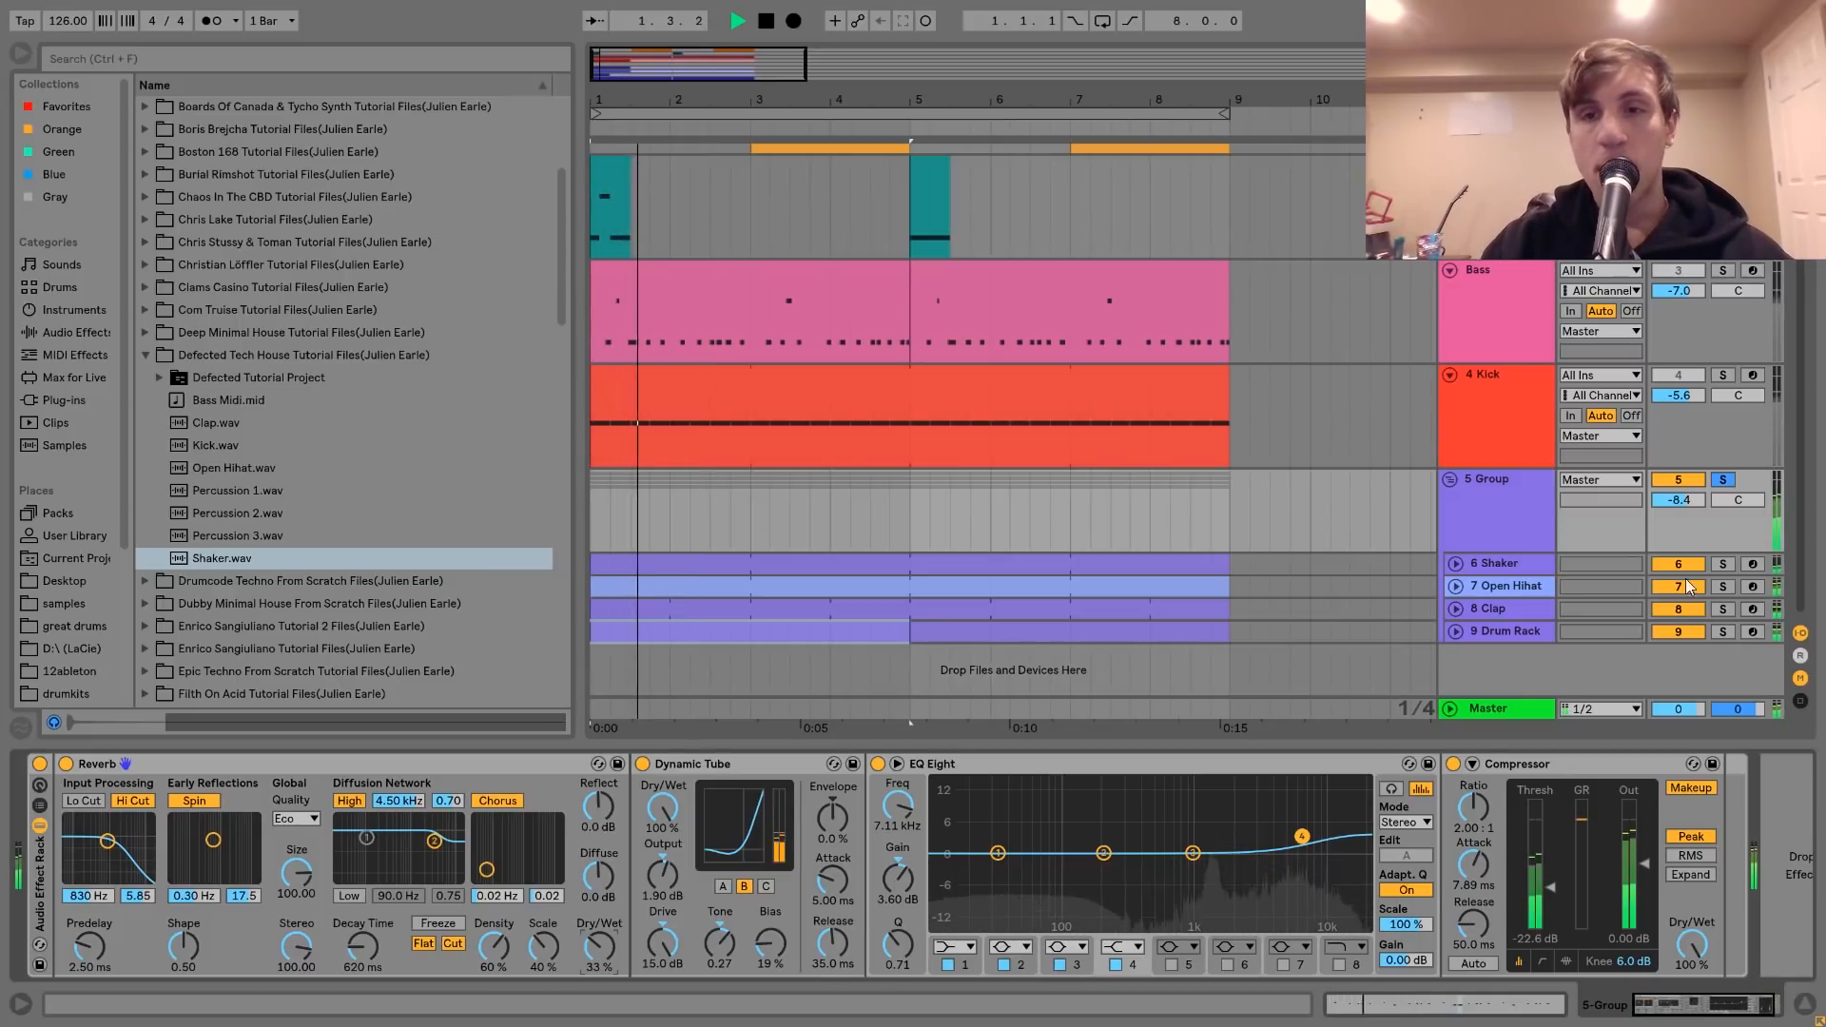
left_click(1723, 480)
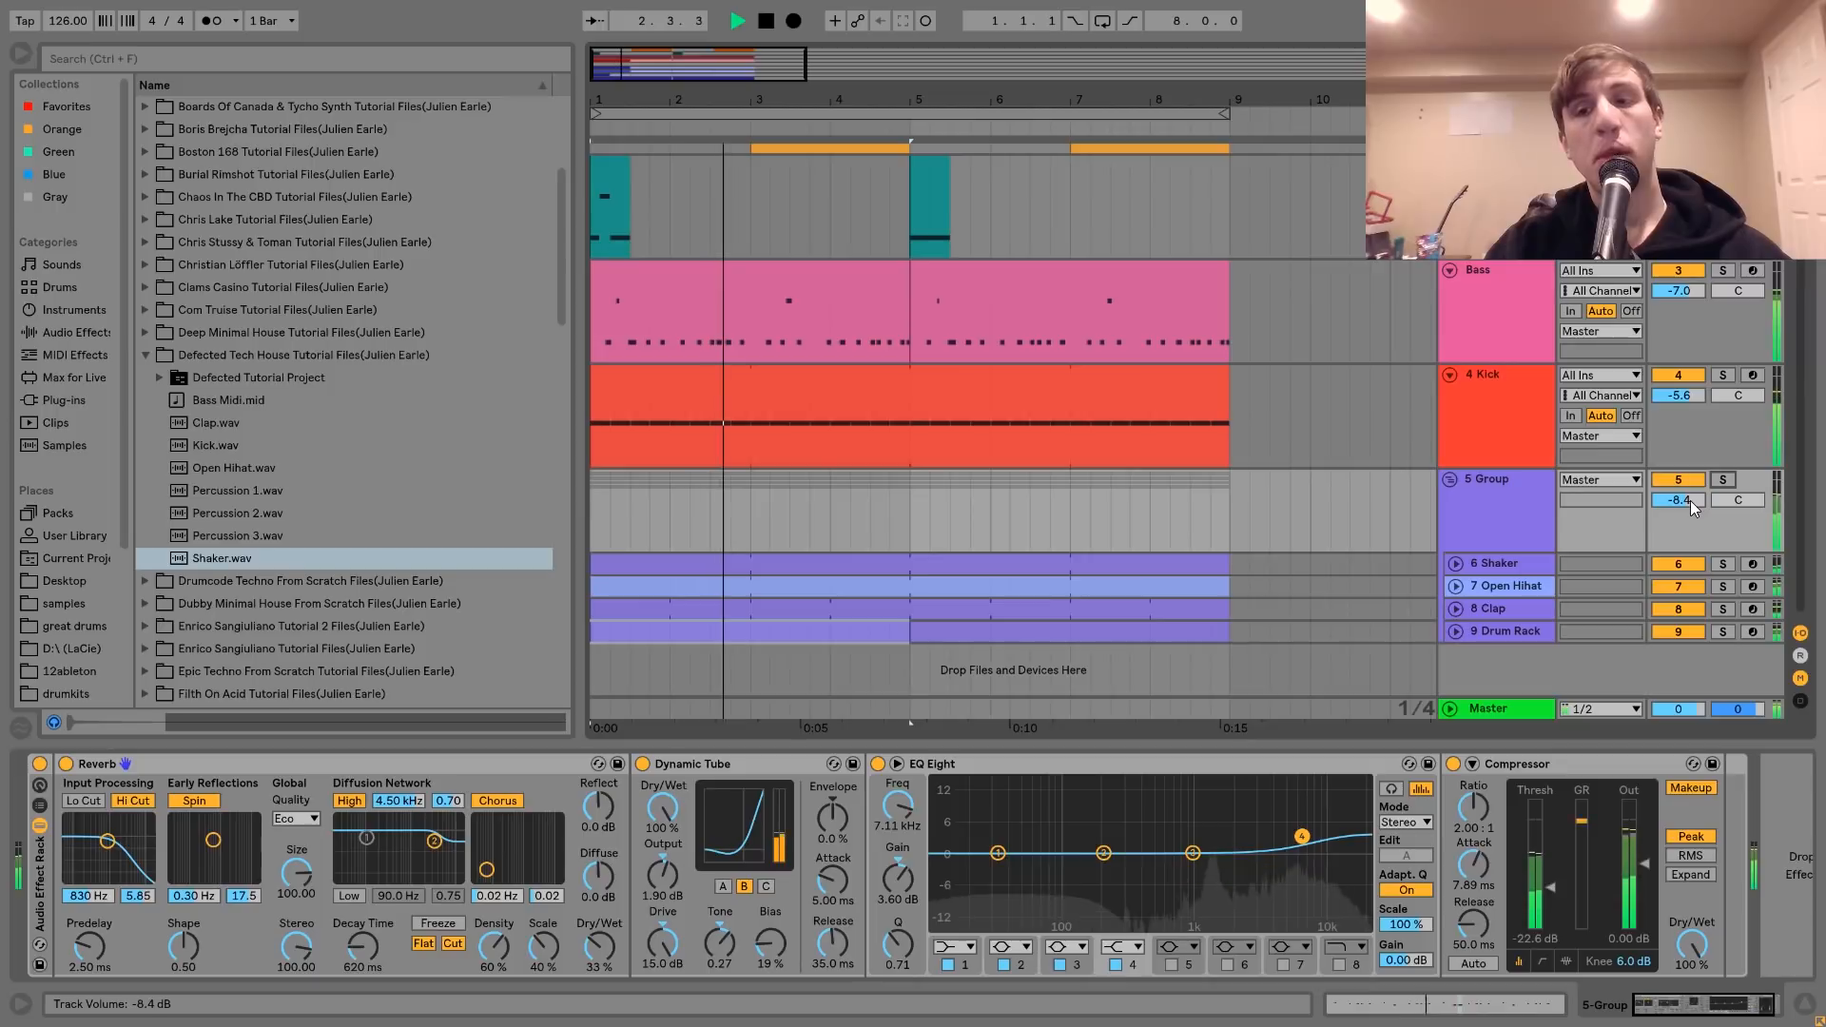
key("space")
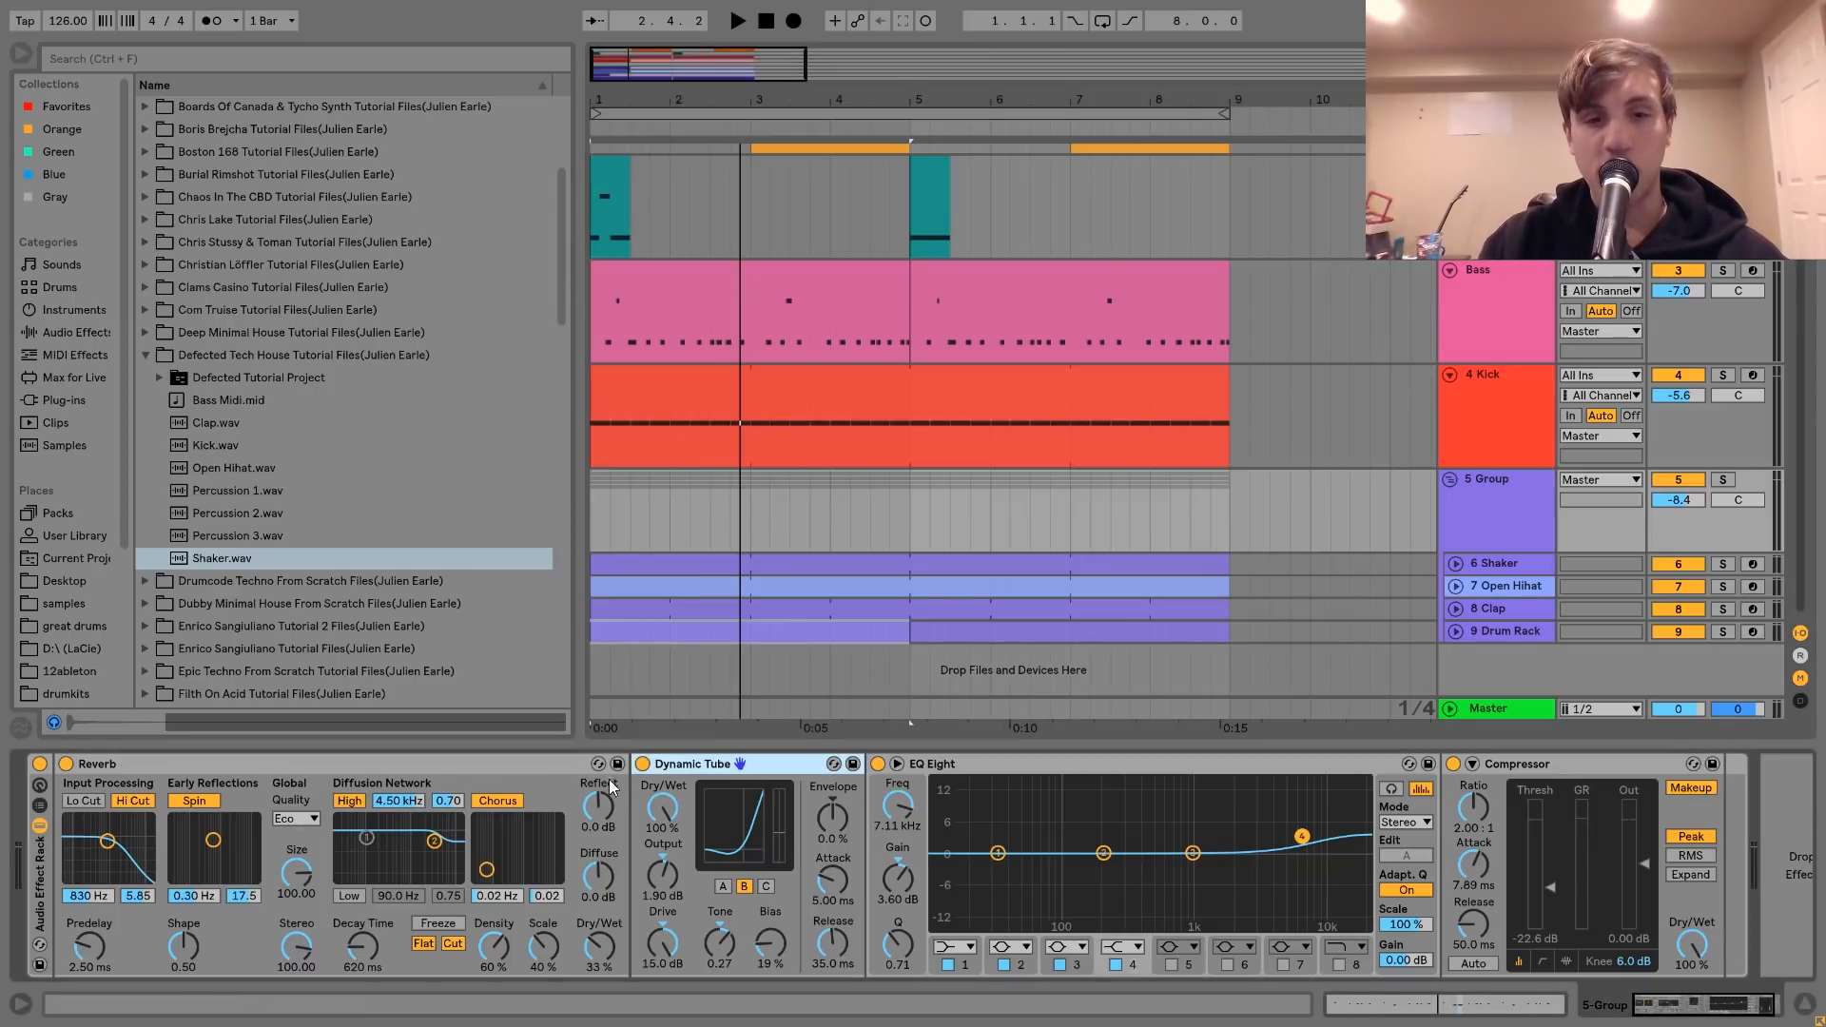
Compare the full mix with the drum Group's Dynamic Tube bypassed and switched back on
left_click(643, 764)
key("space")
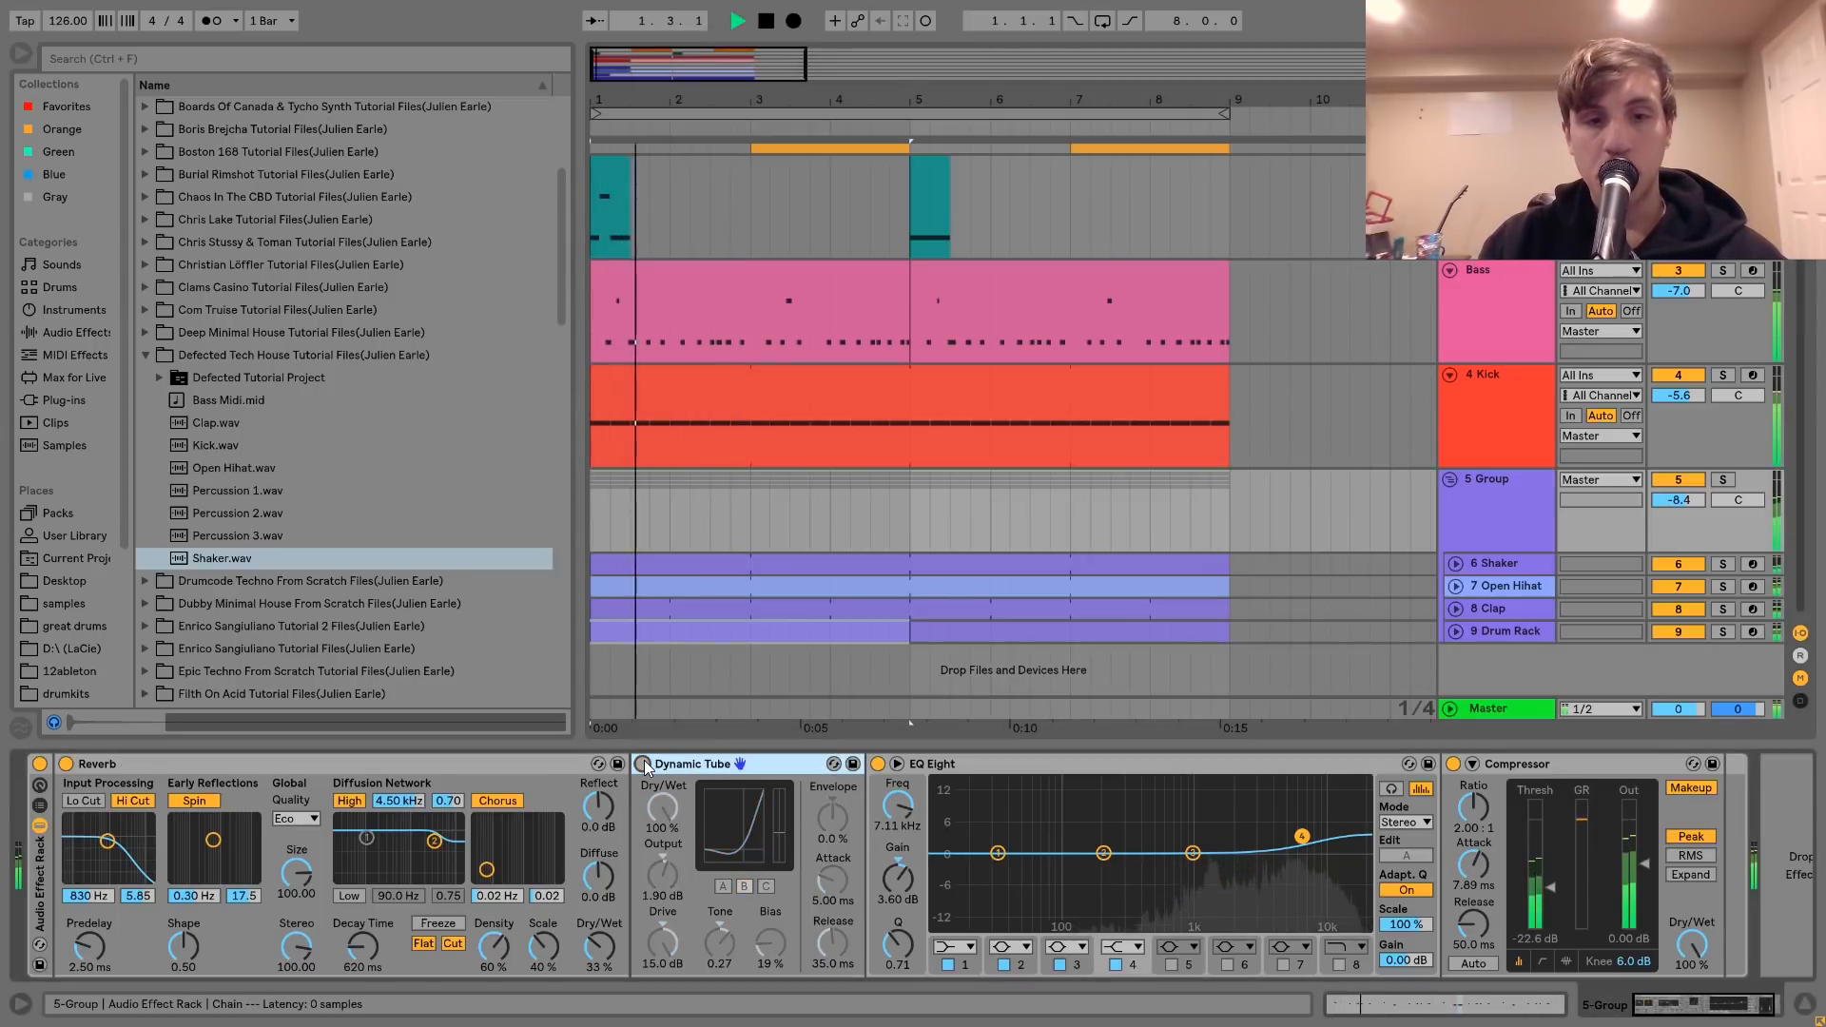
left_click(643, 764)
key("space")
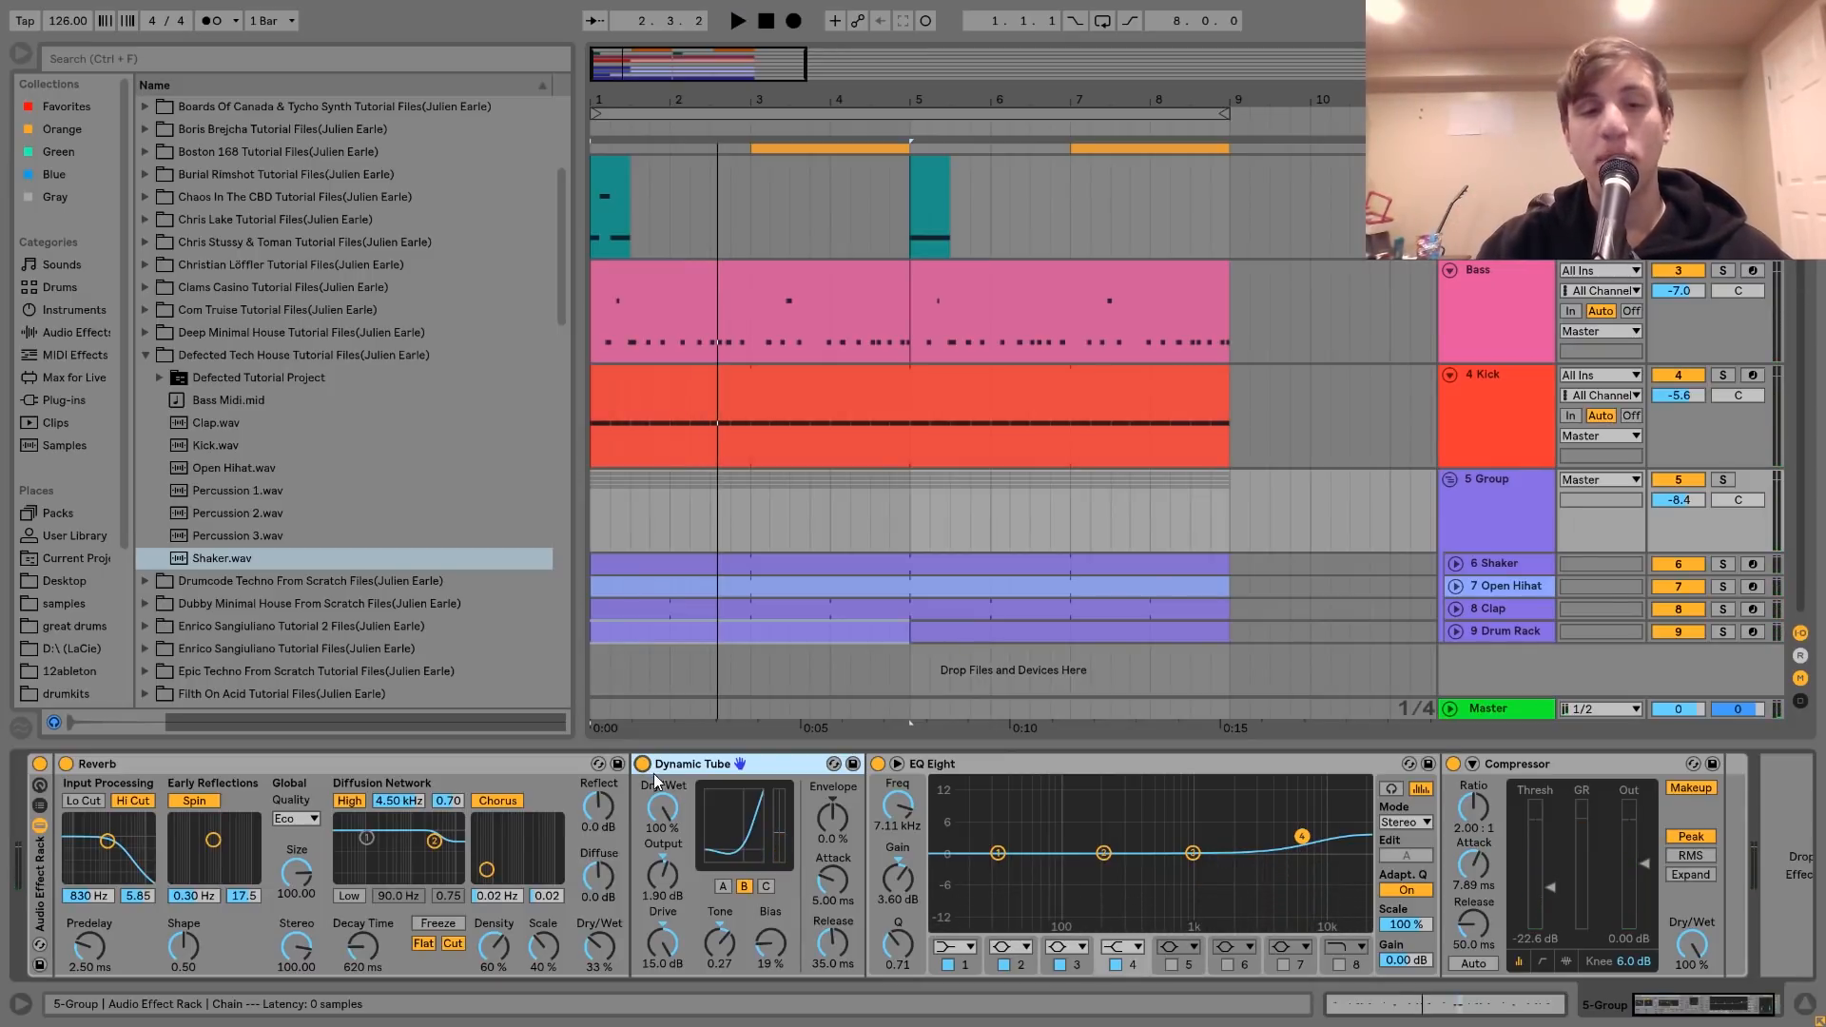
key("space")
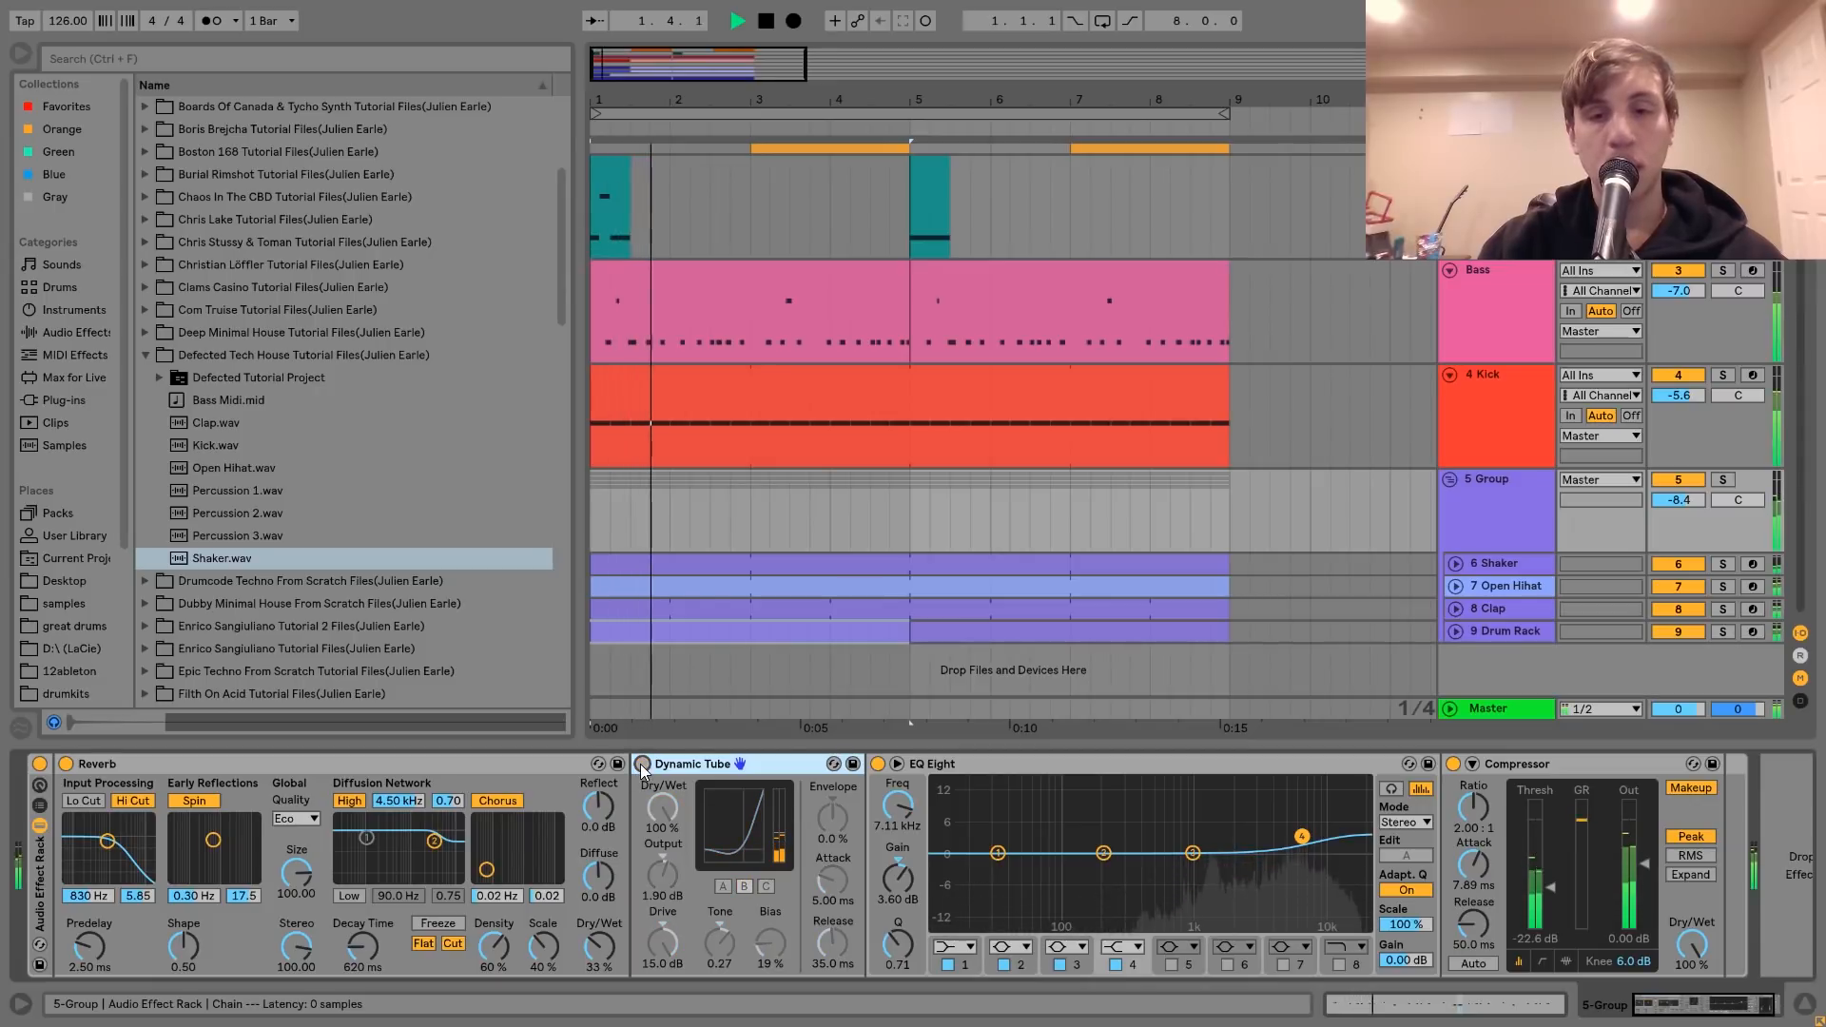
key("space")
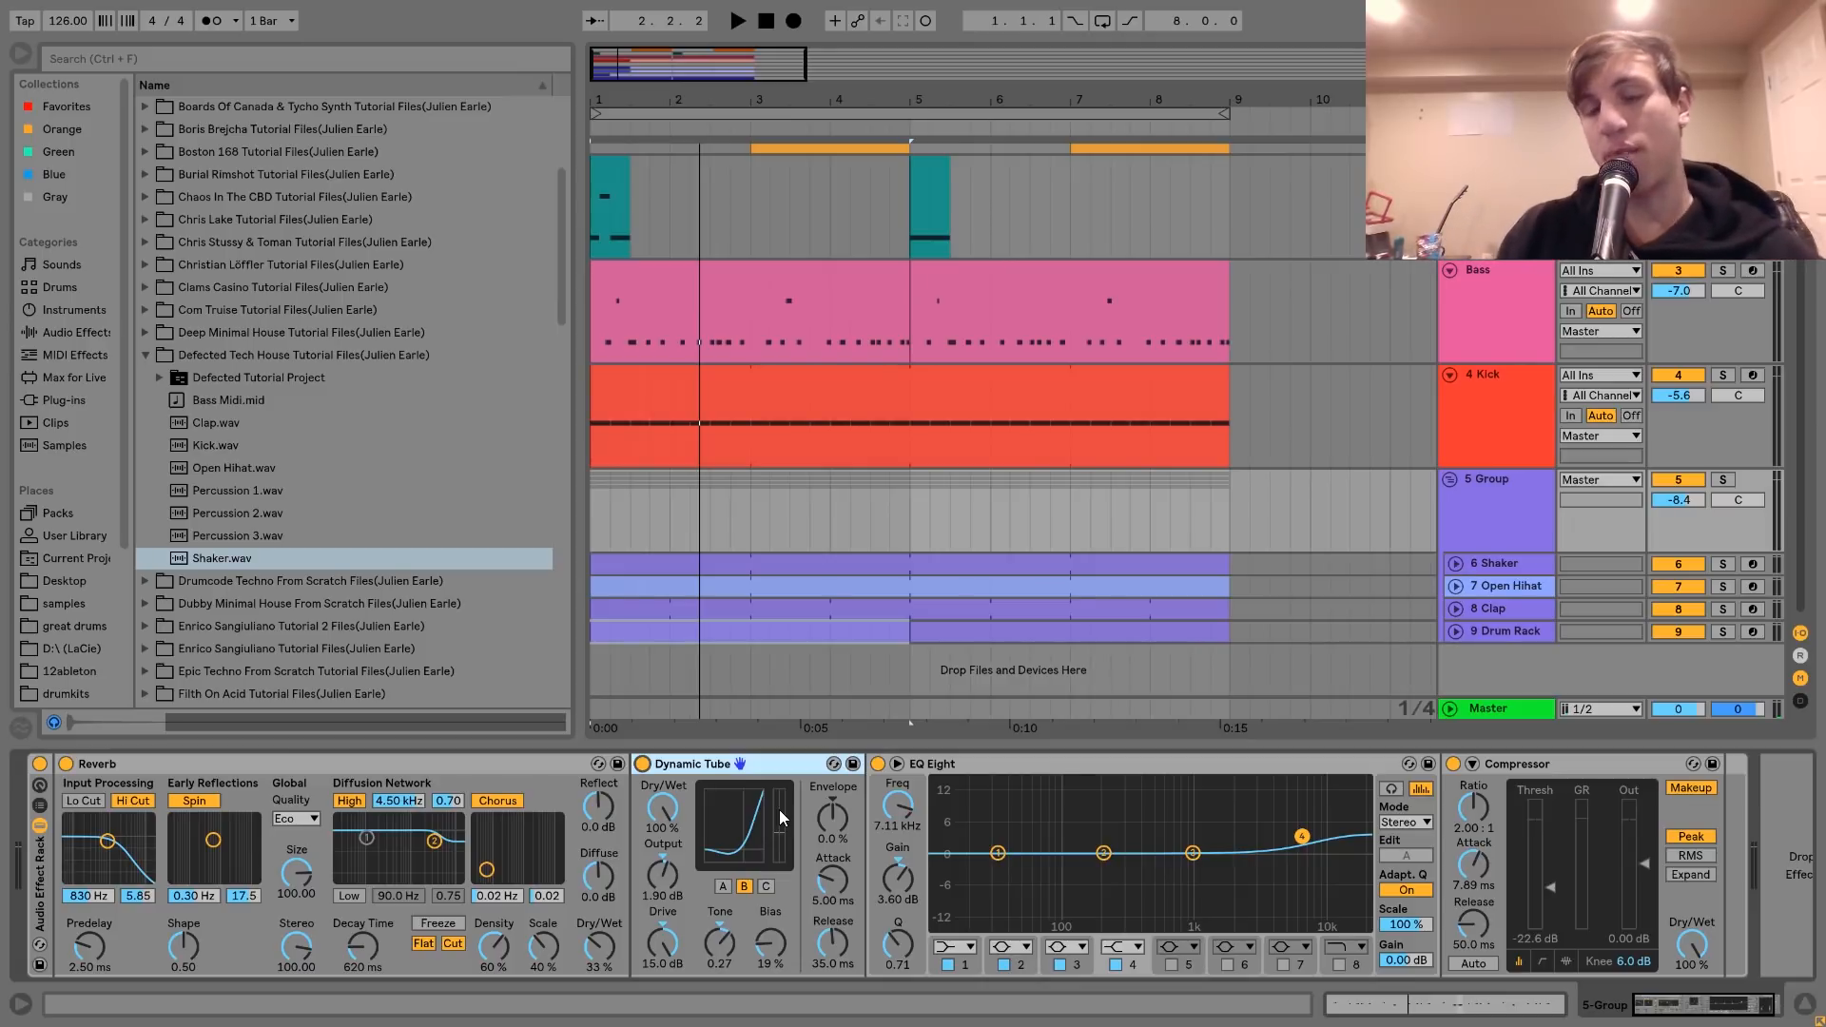
Compare the full mix with the drum Group's EQ Eight high boost bypassed and switched back on
left_click(928, 758)
left_click(877, 765)
key("space")
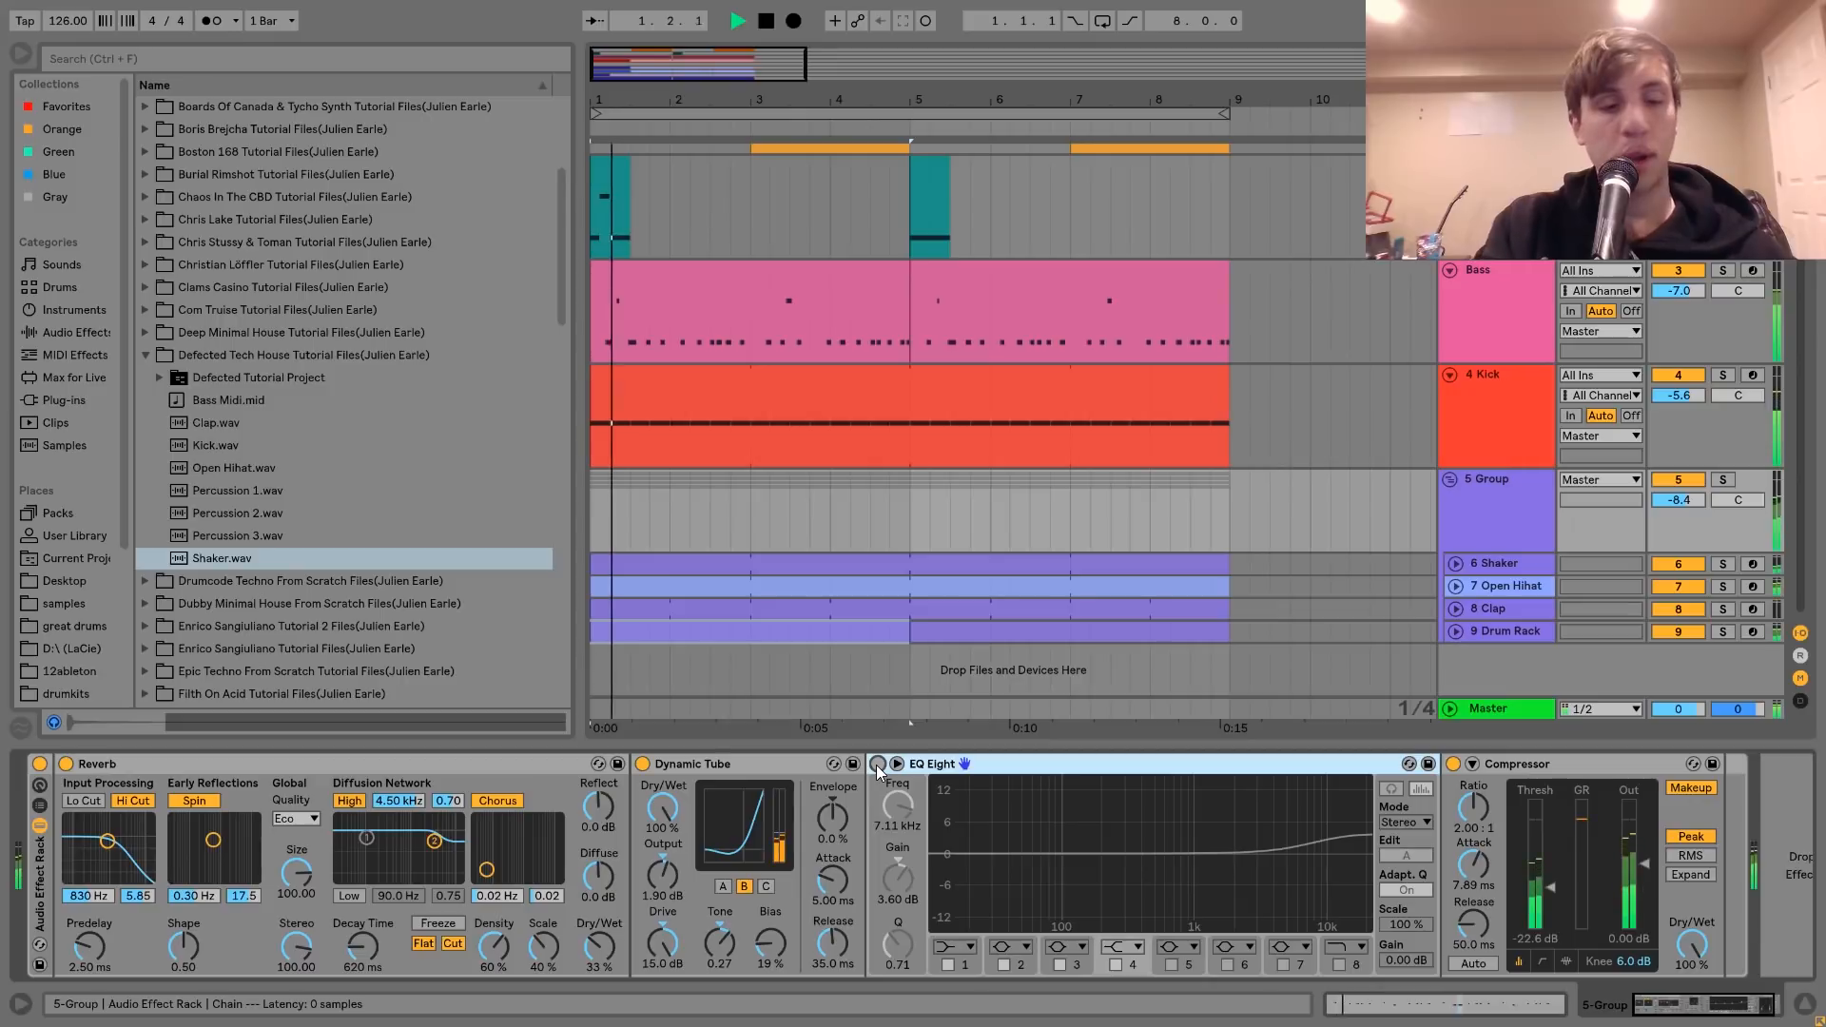
left_click(877, 764)
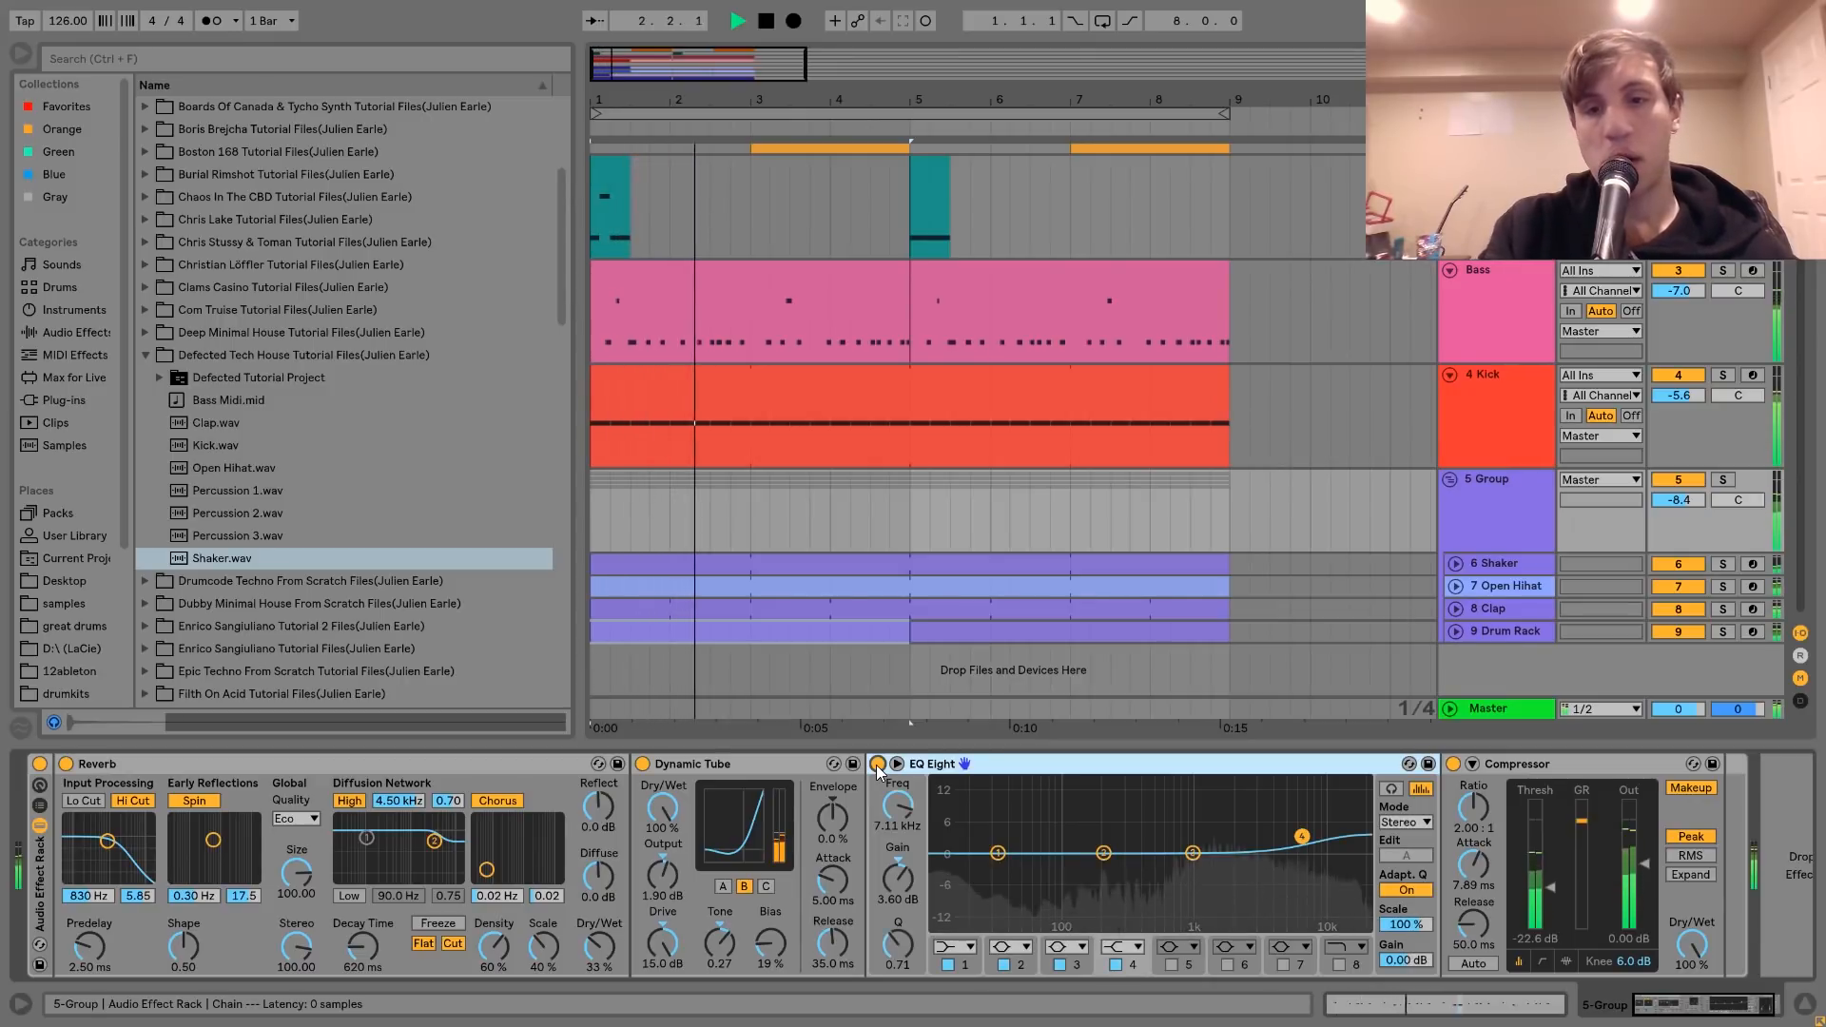
key("space")
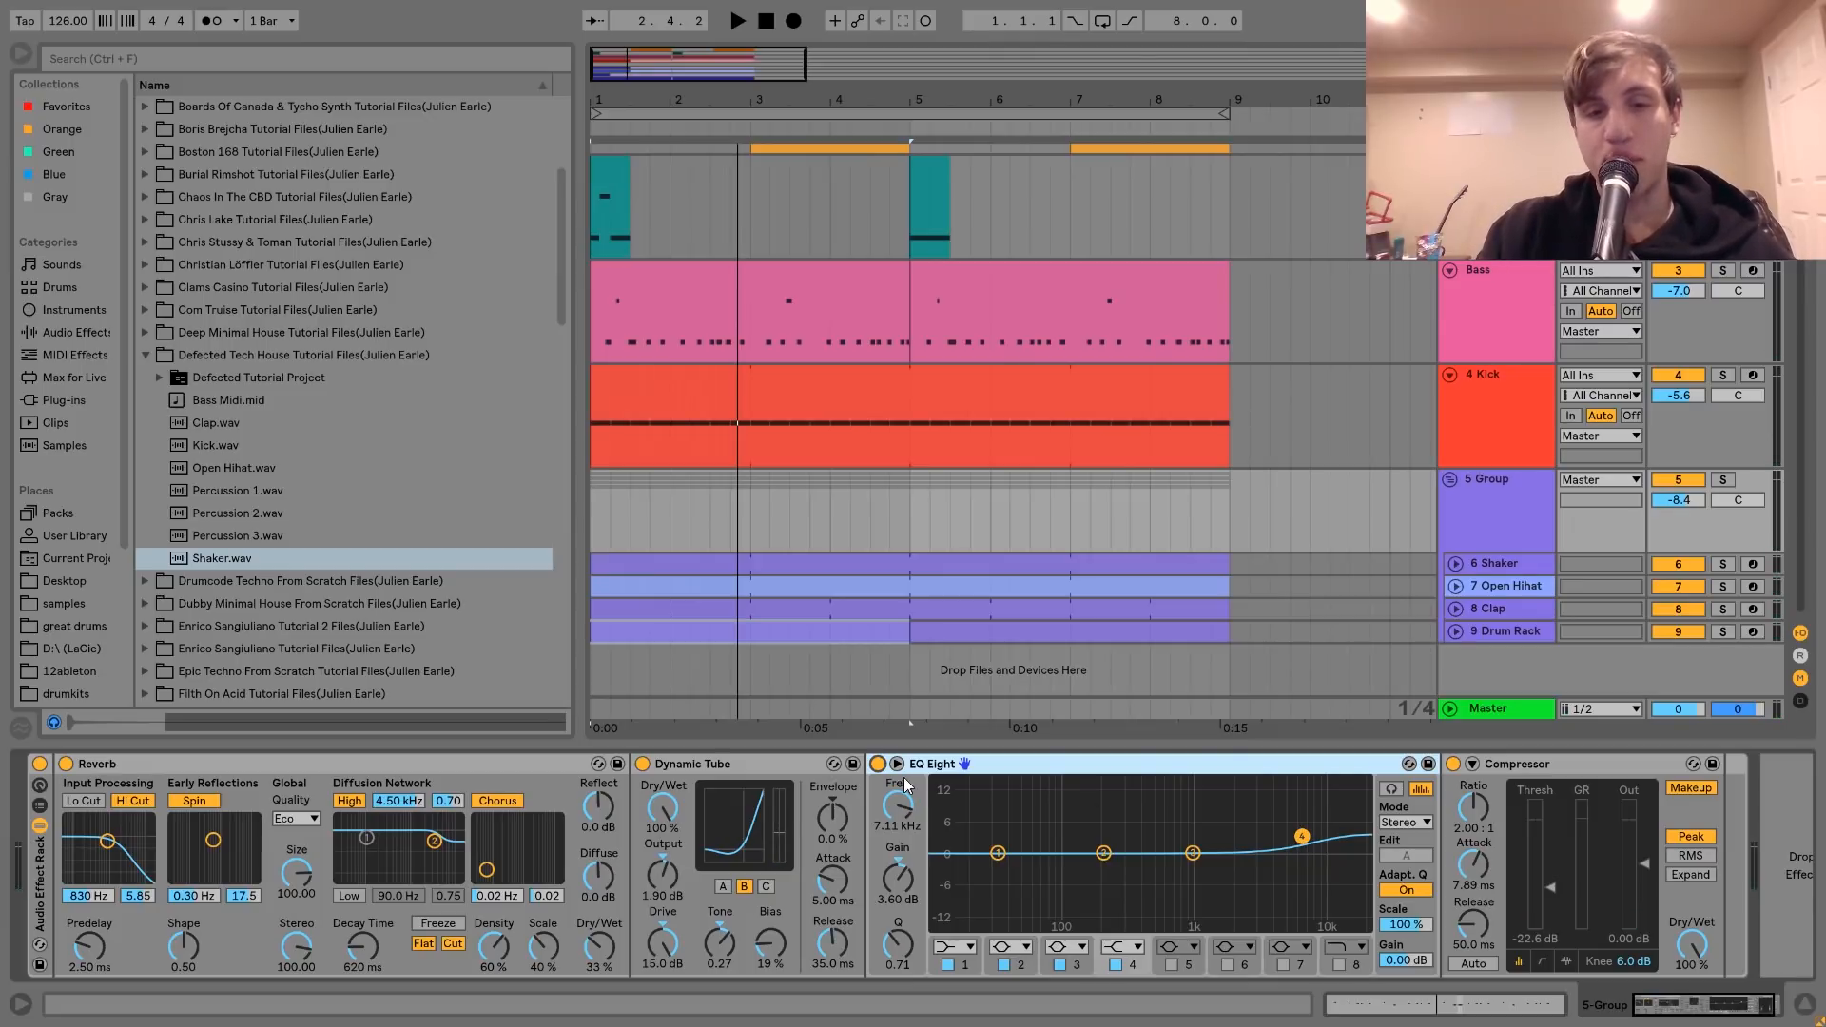
left_click(878, 765)
key("space")
left_click(878, 765)
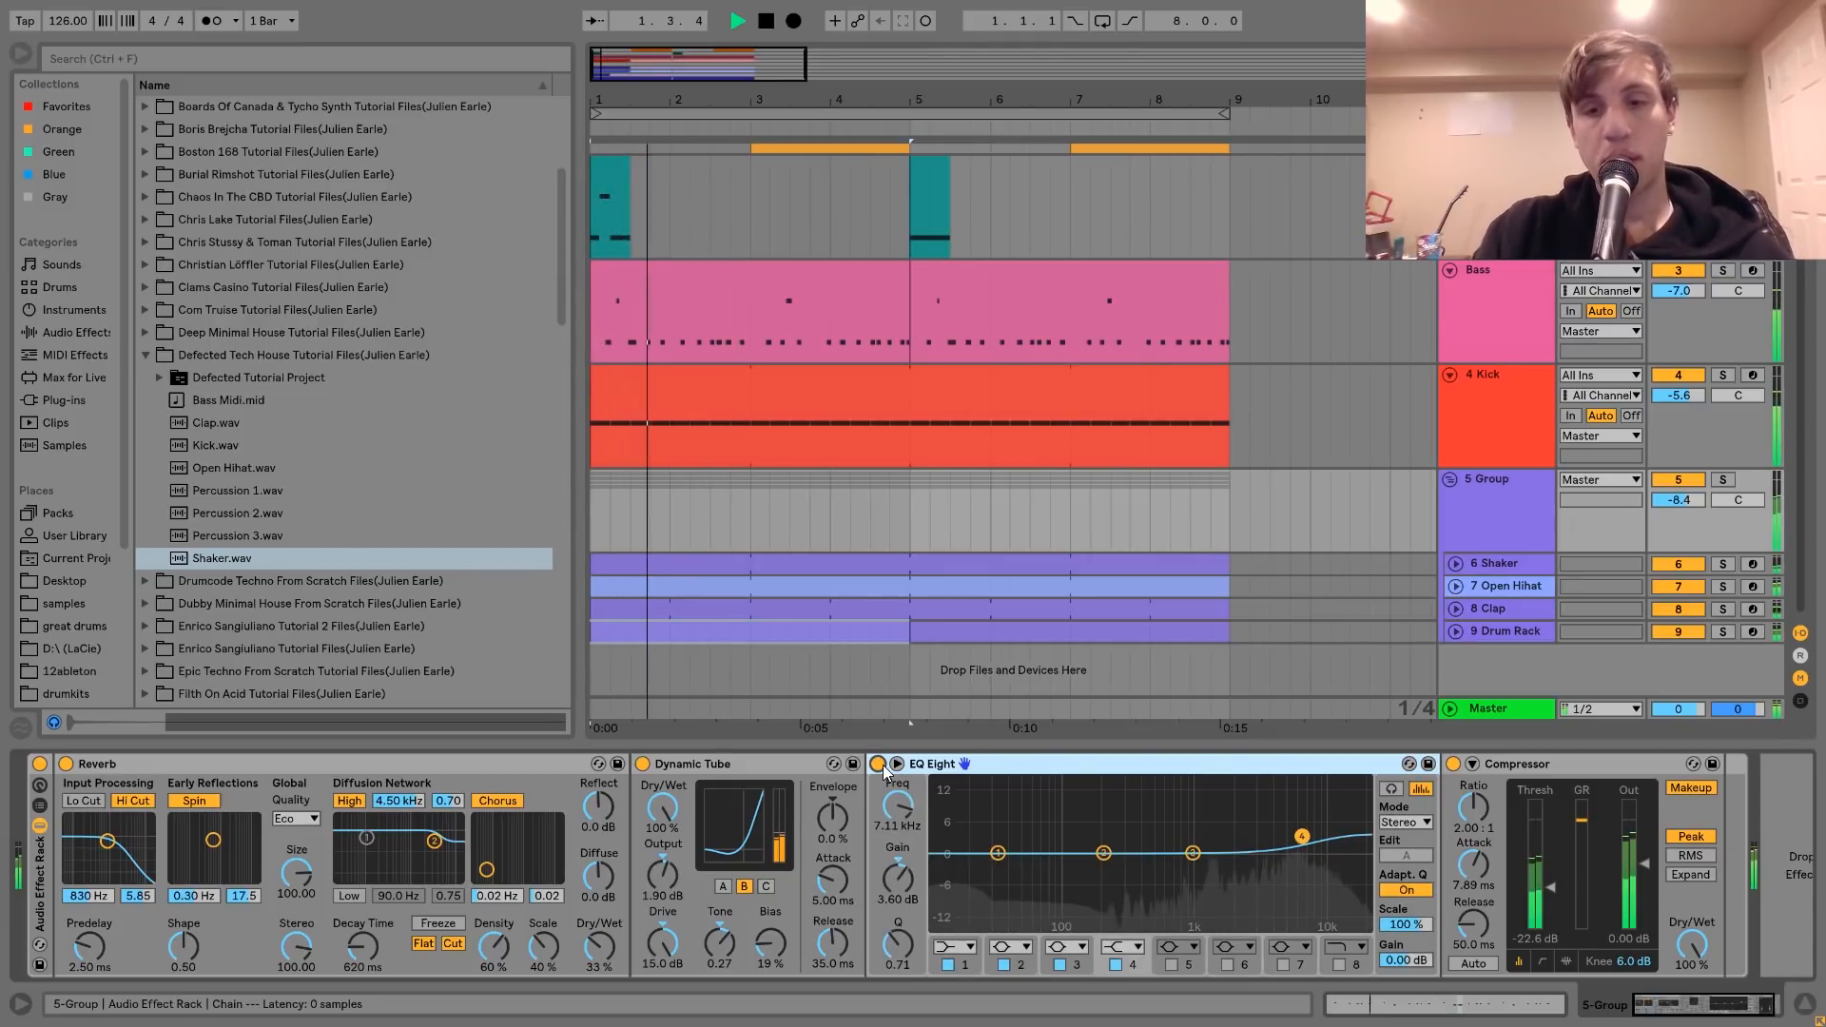
key("space")
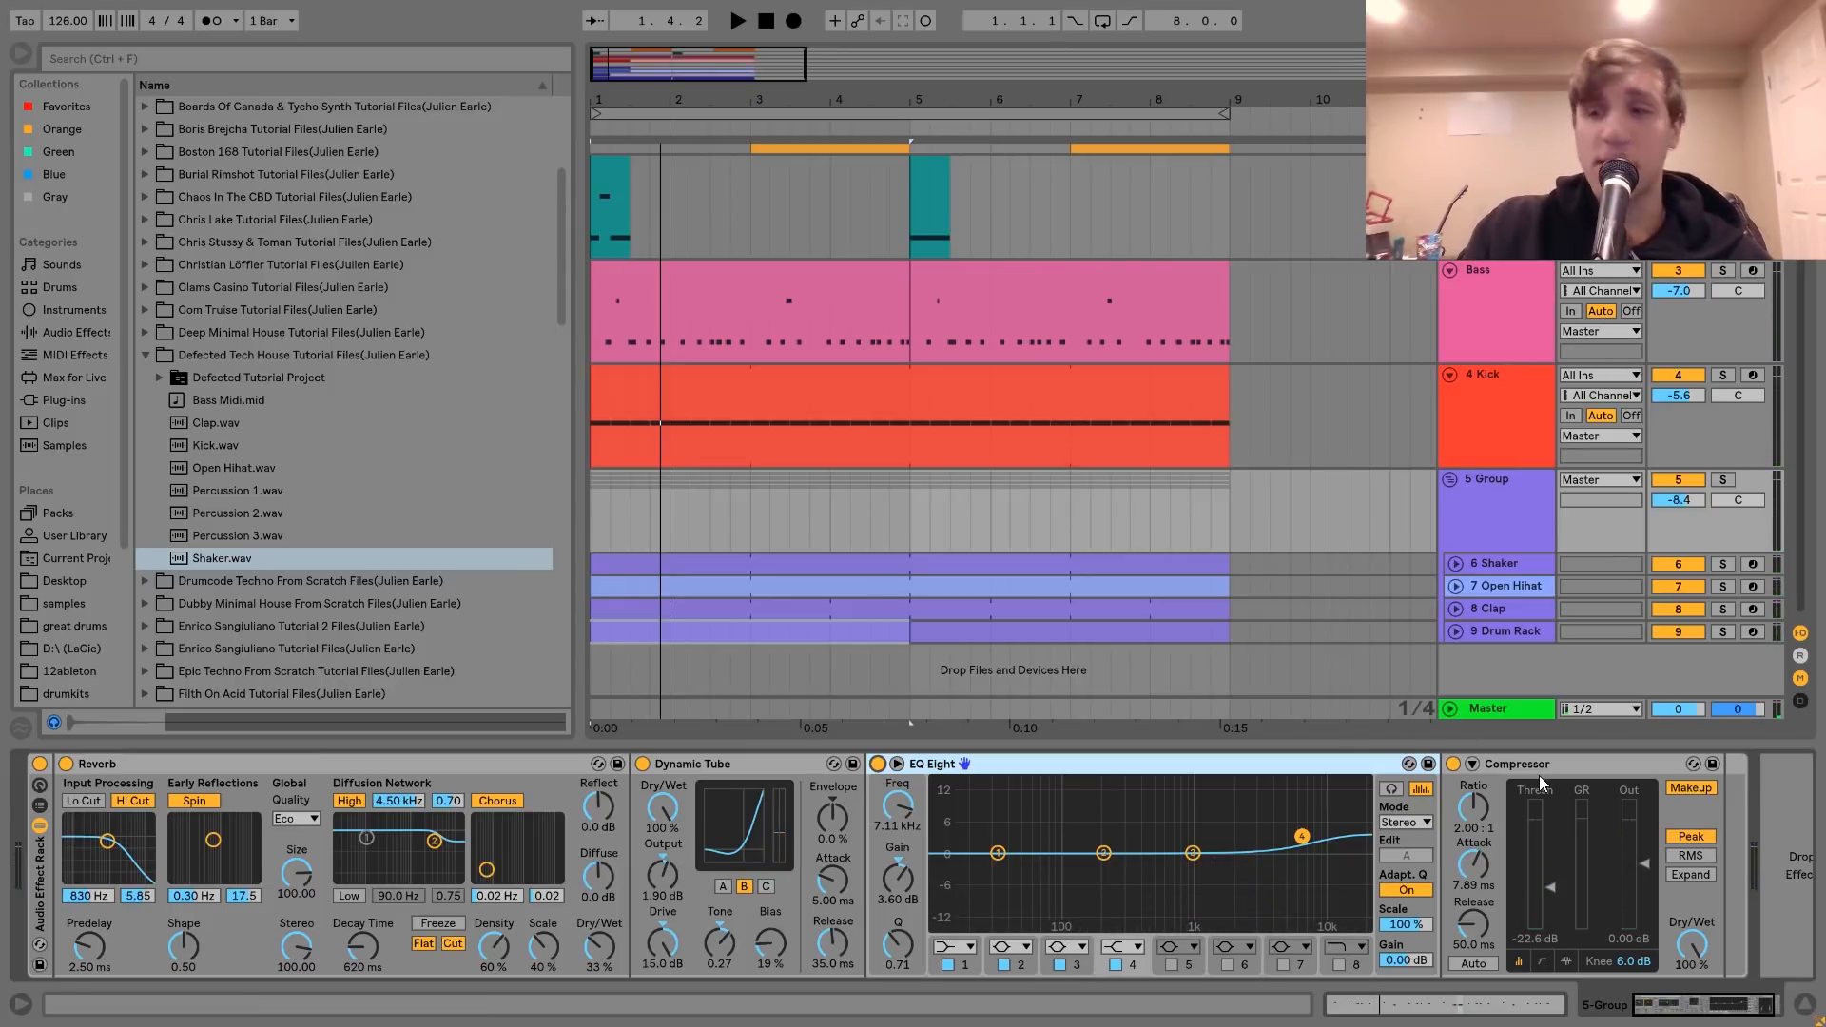
Compare the full mix with the drum Group's Compressor bypassed and switched back on
left_click(1499, 758)
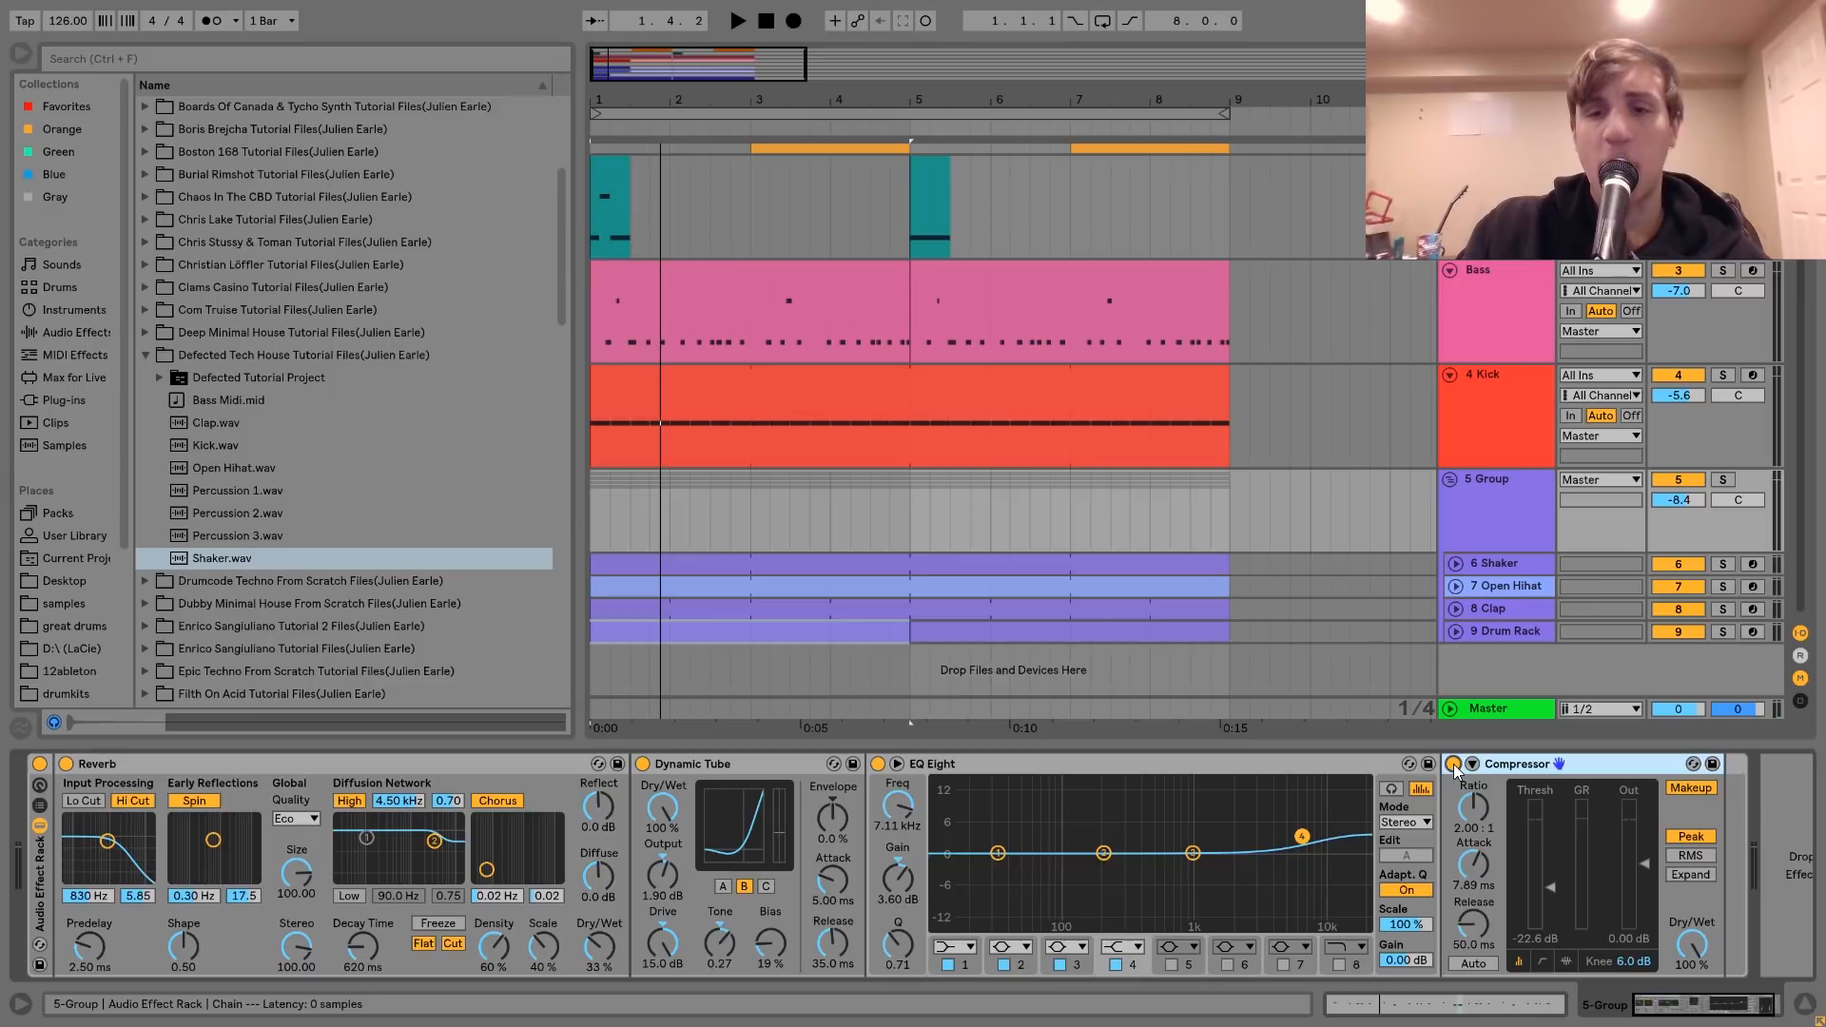
left_click(1453, 764)
key("space")
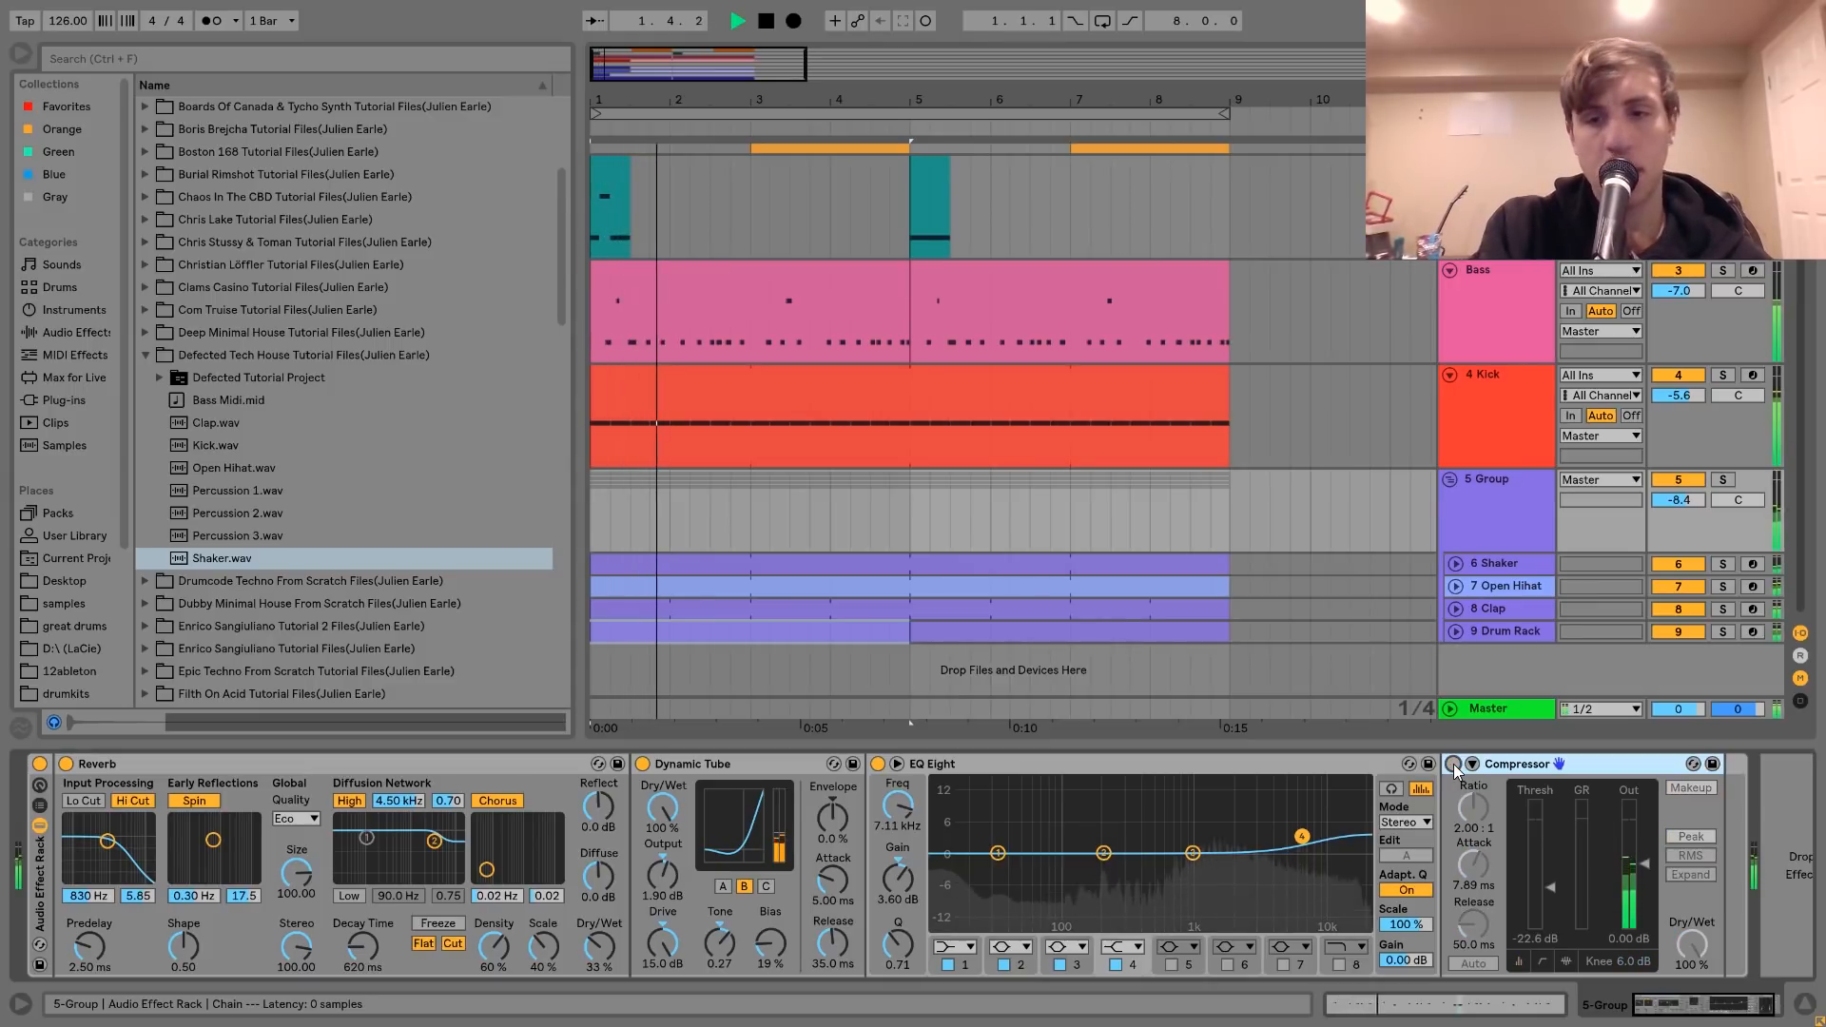
left_click(1453, 765)
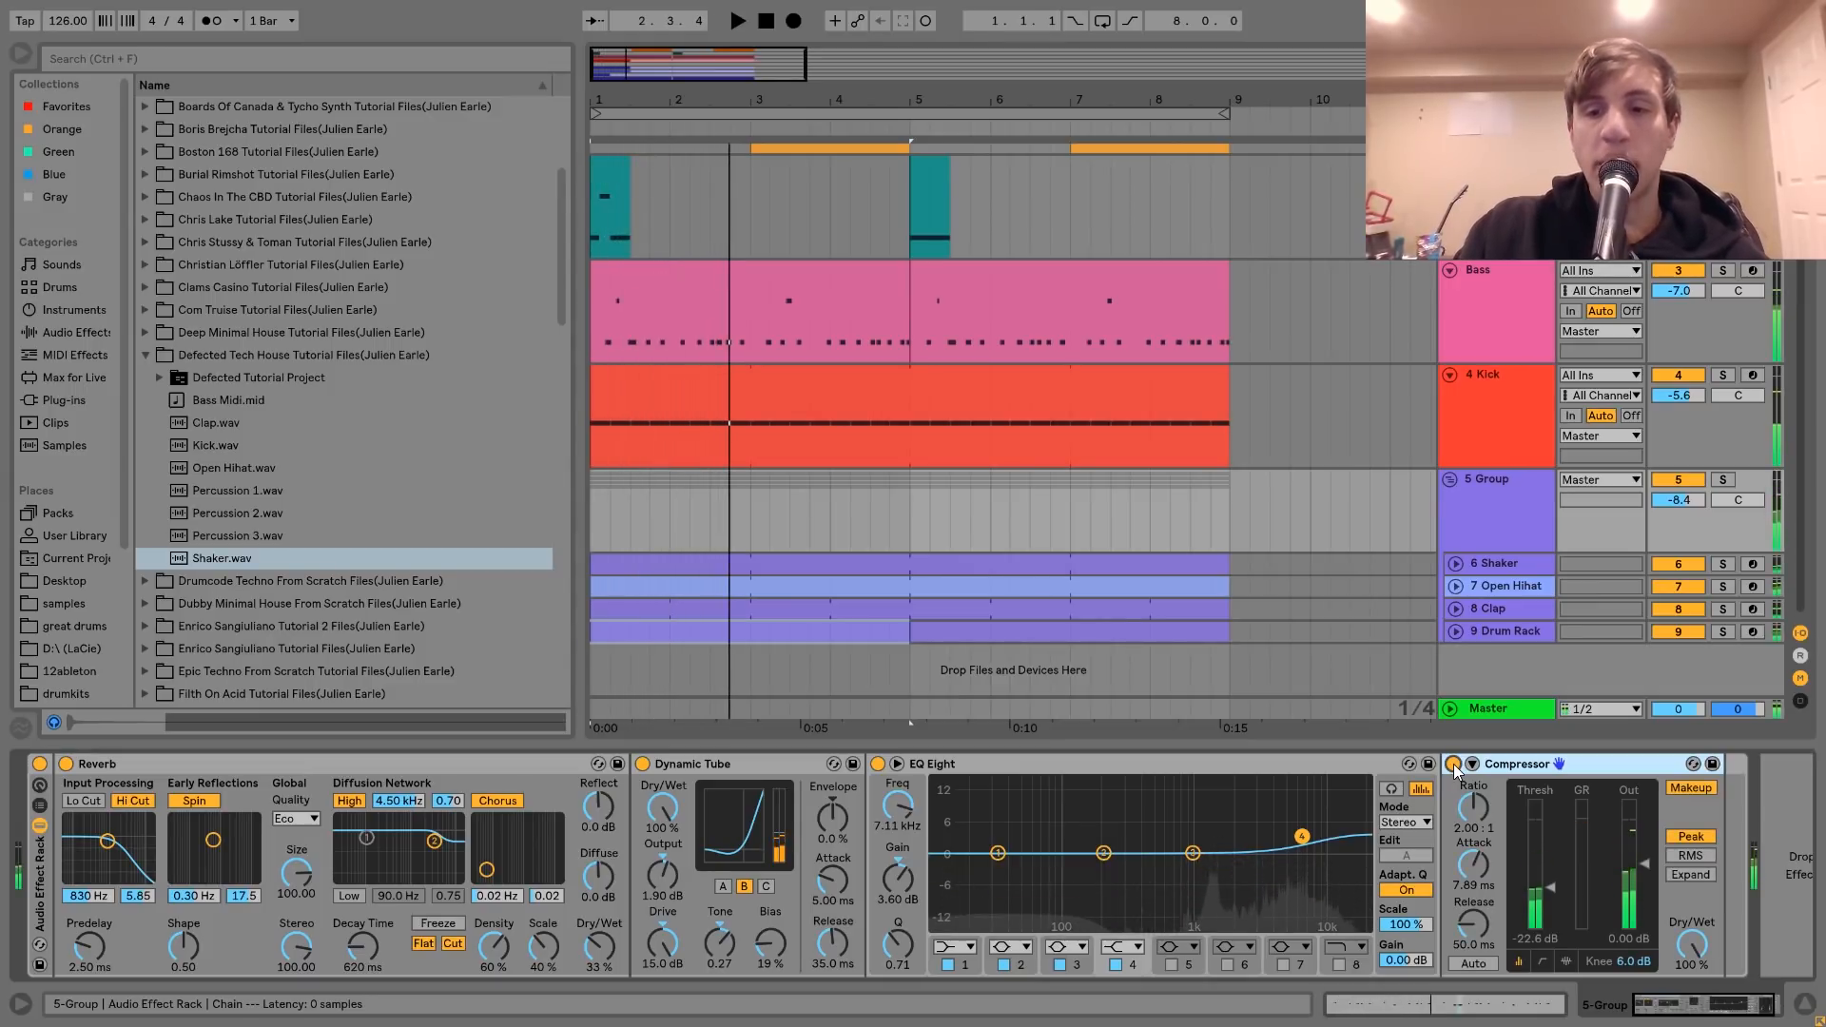
key("space")
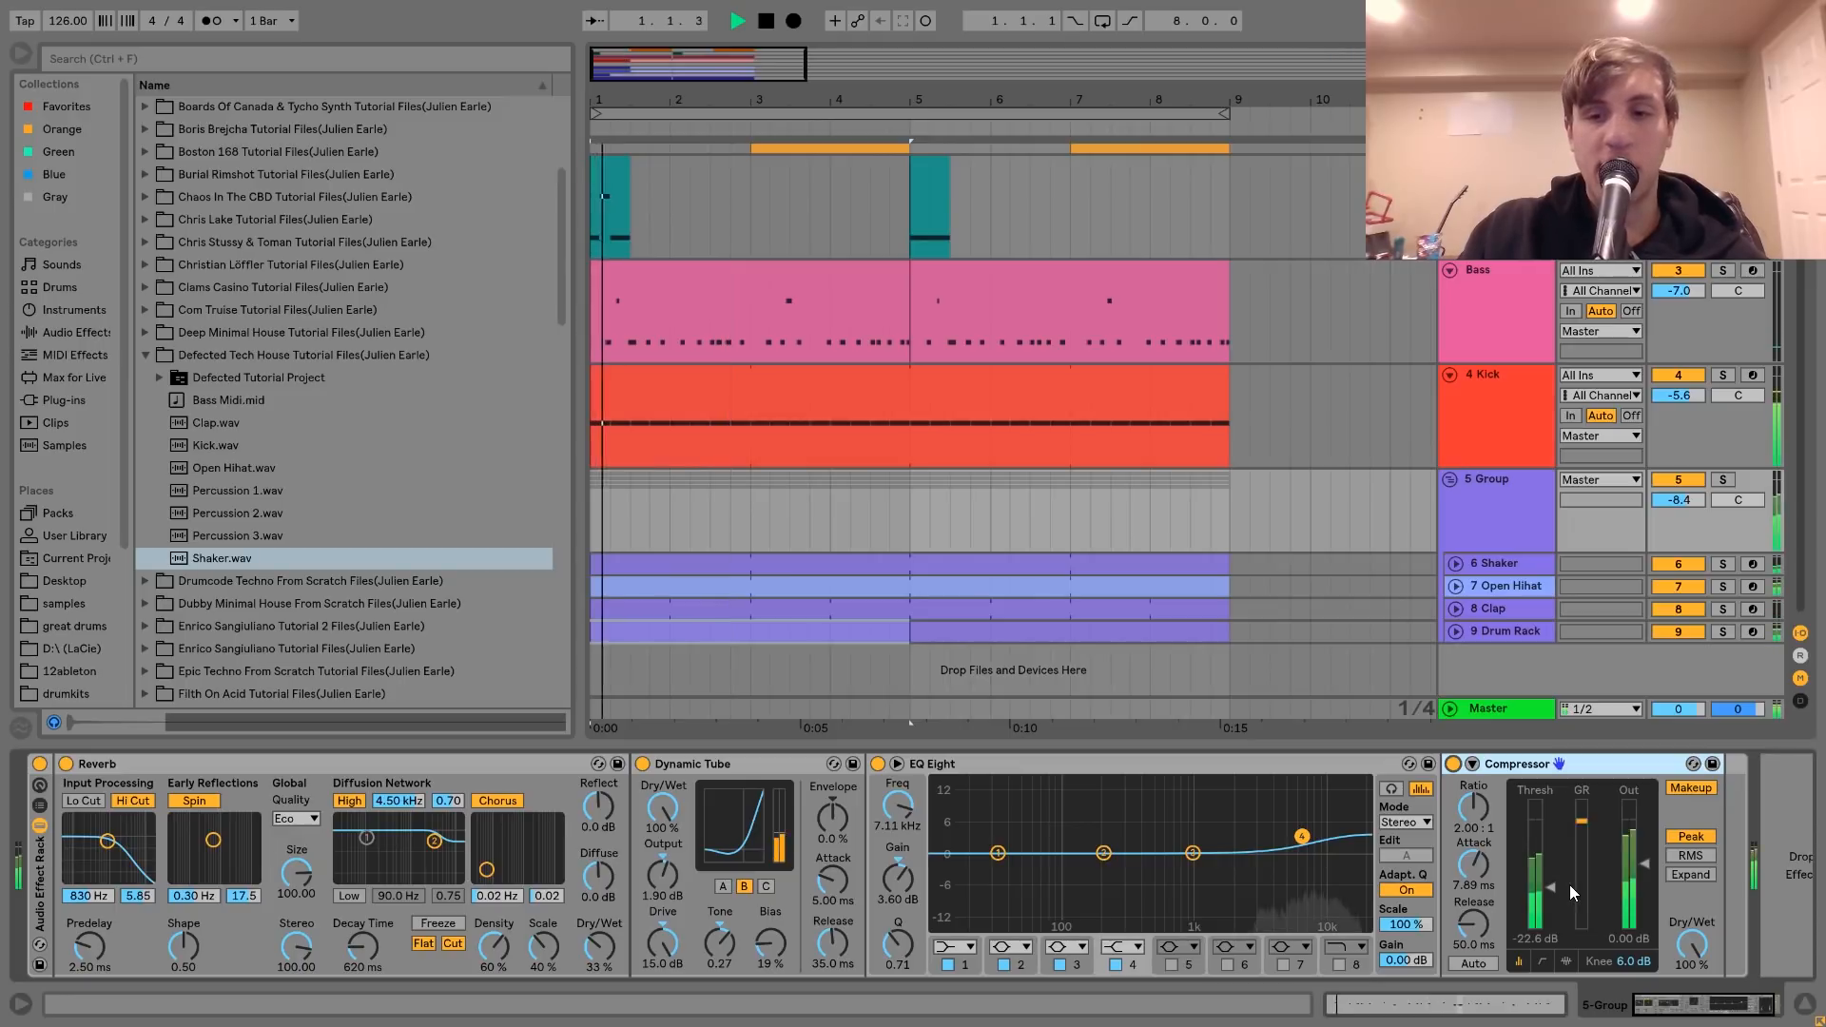
key("space")
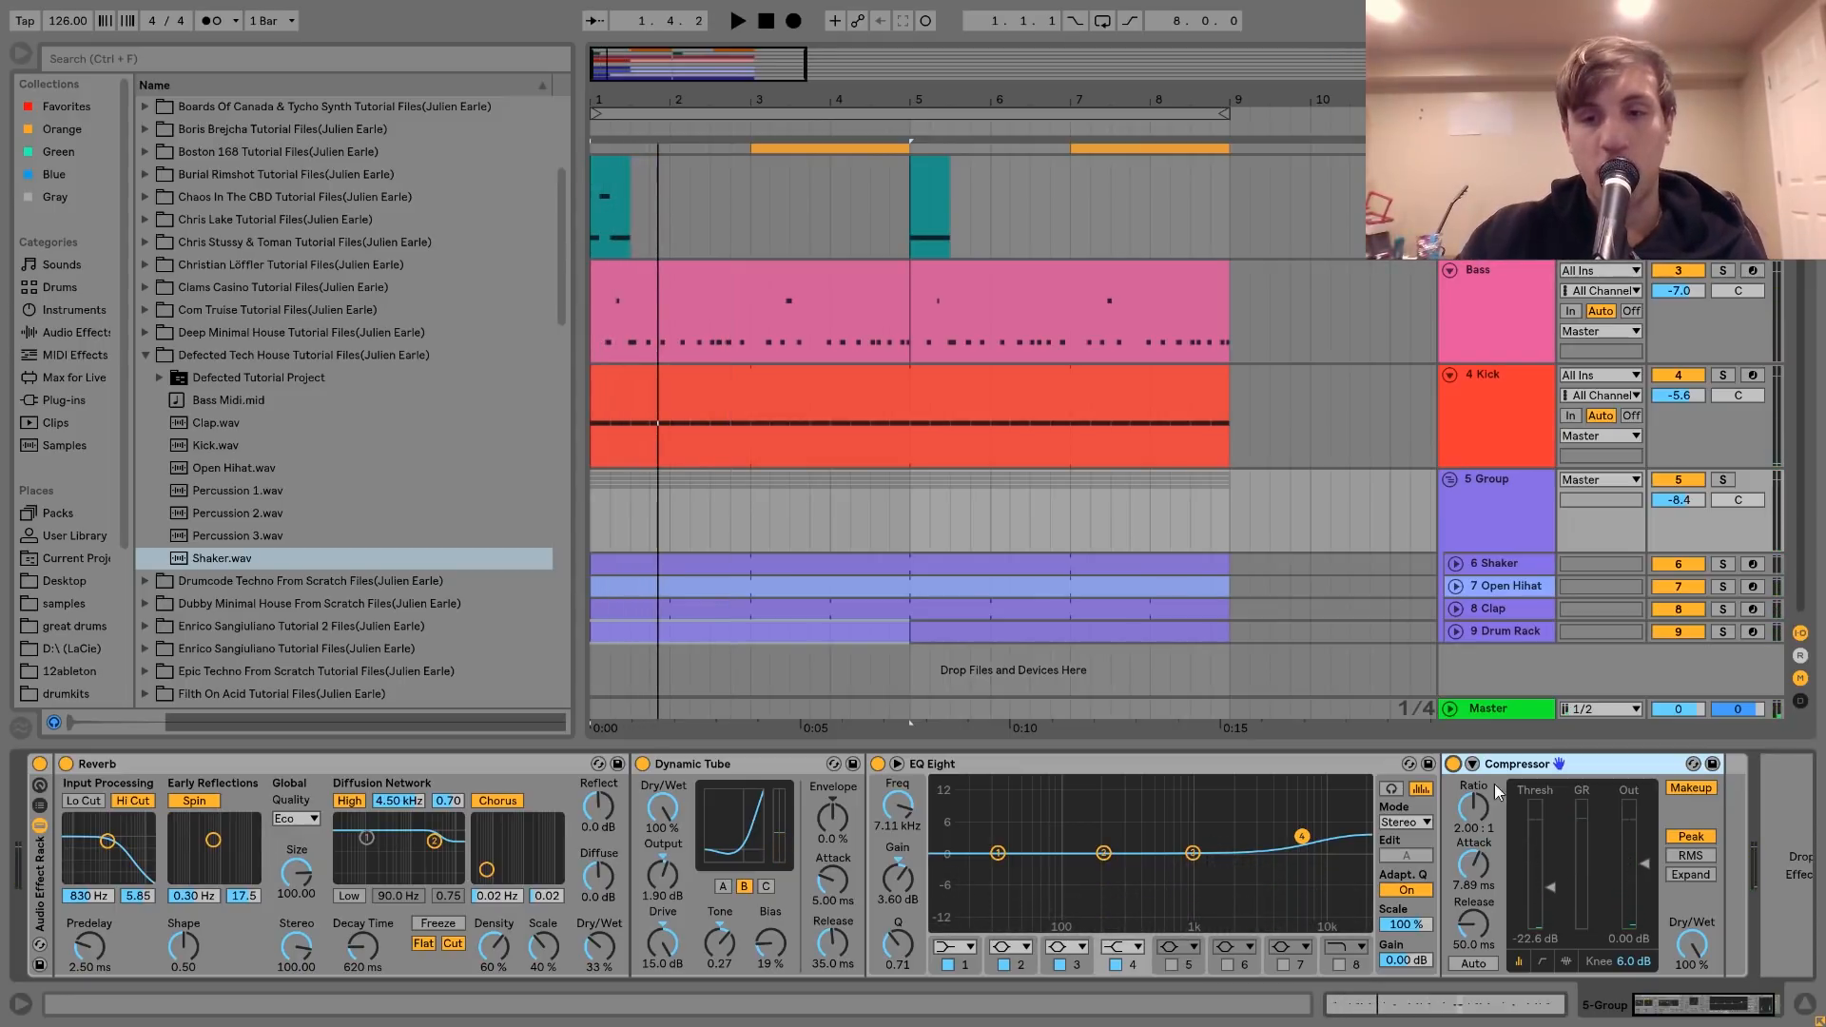
left_click(1453, 764)
key("space")
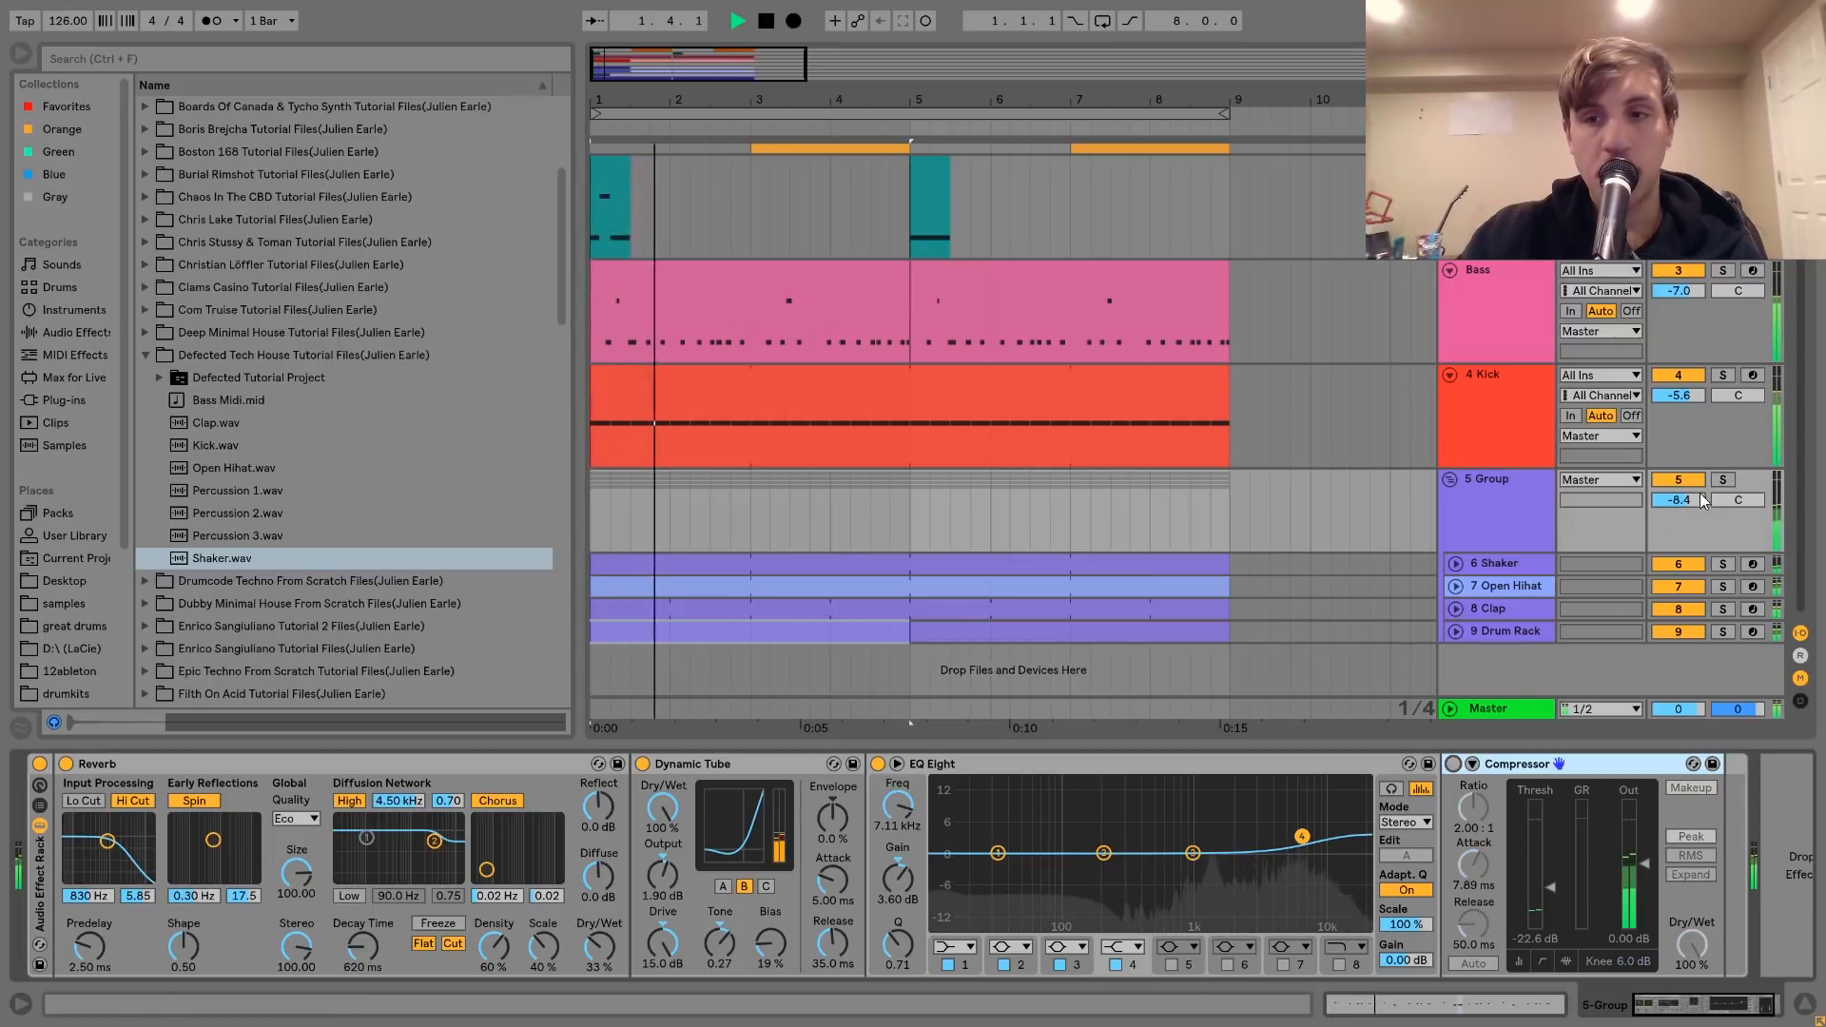
left_click(1453, 763)
key("space")
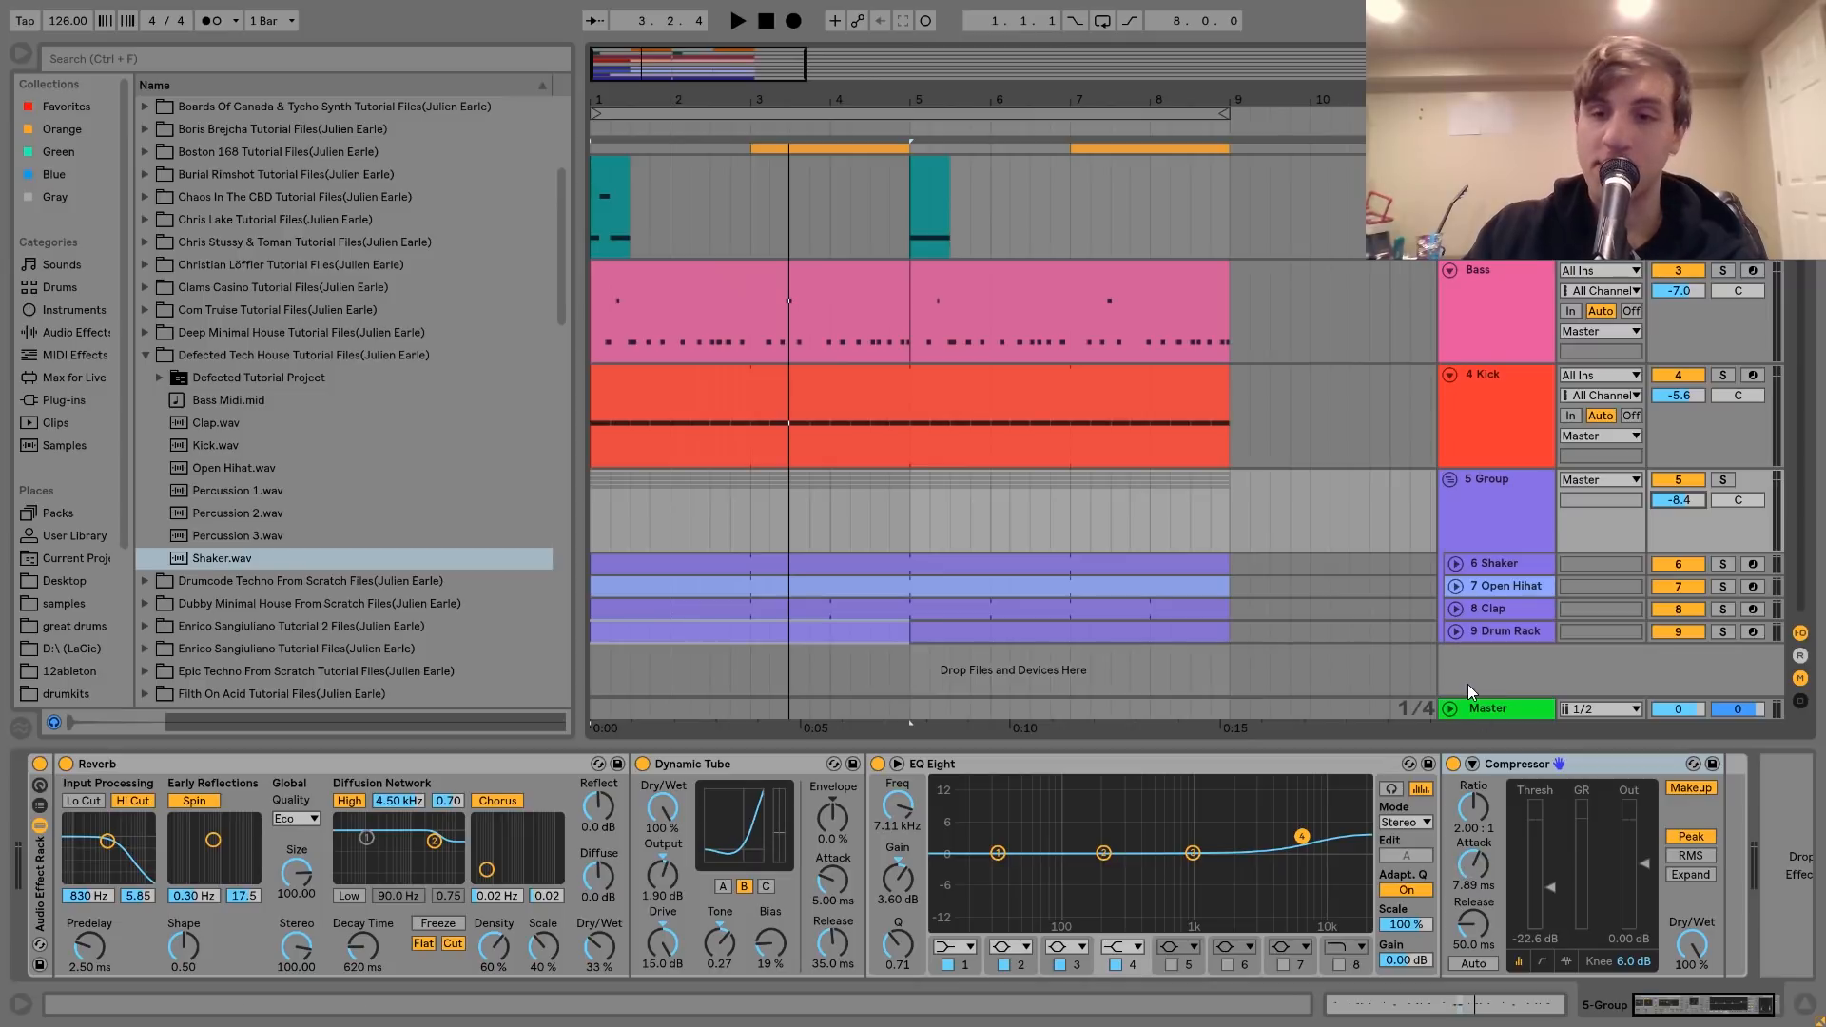
Show the Open Hihat track's Simpler and zoom into the start of its sample waveform
left_click(1484, 587)
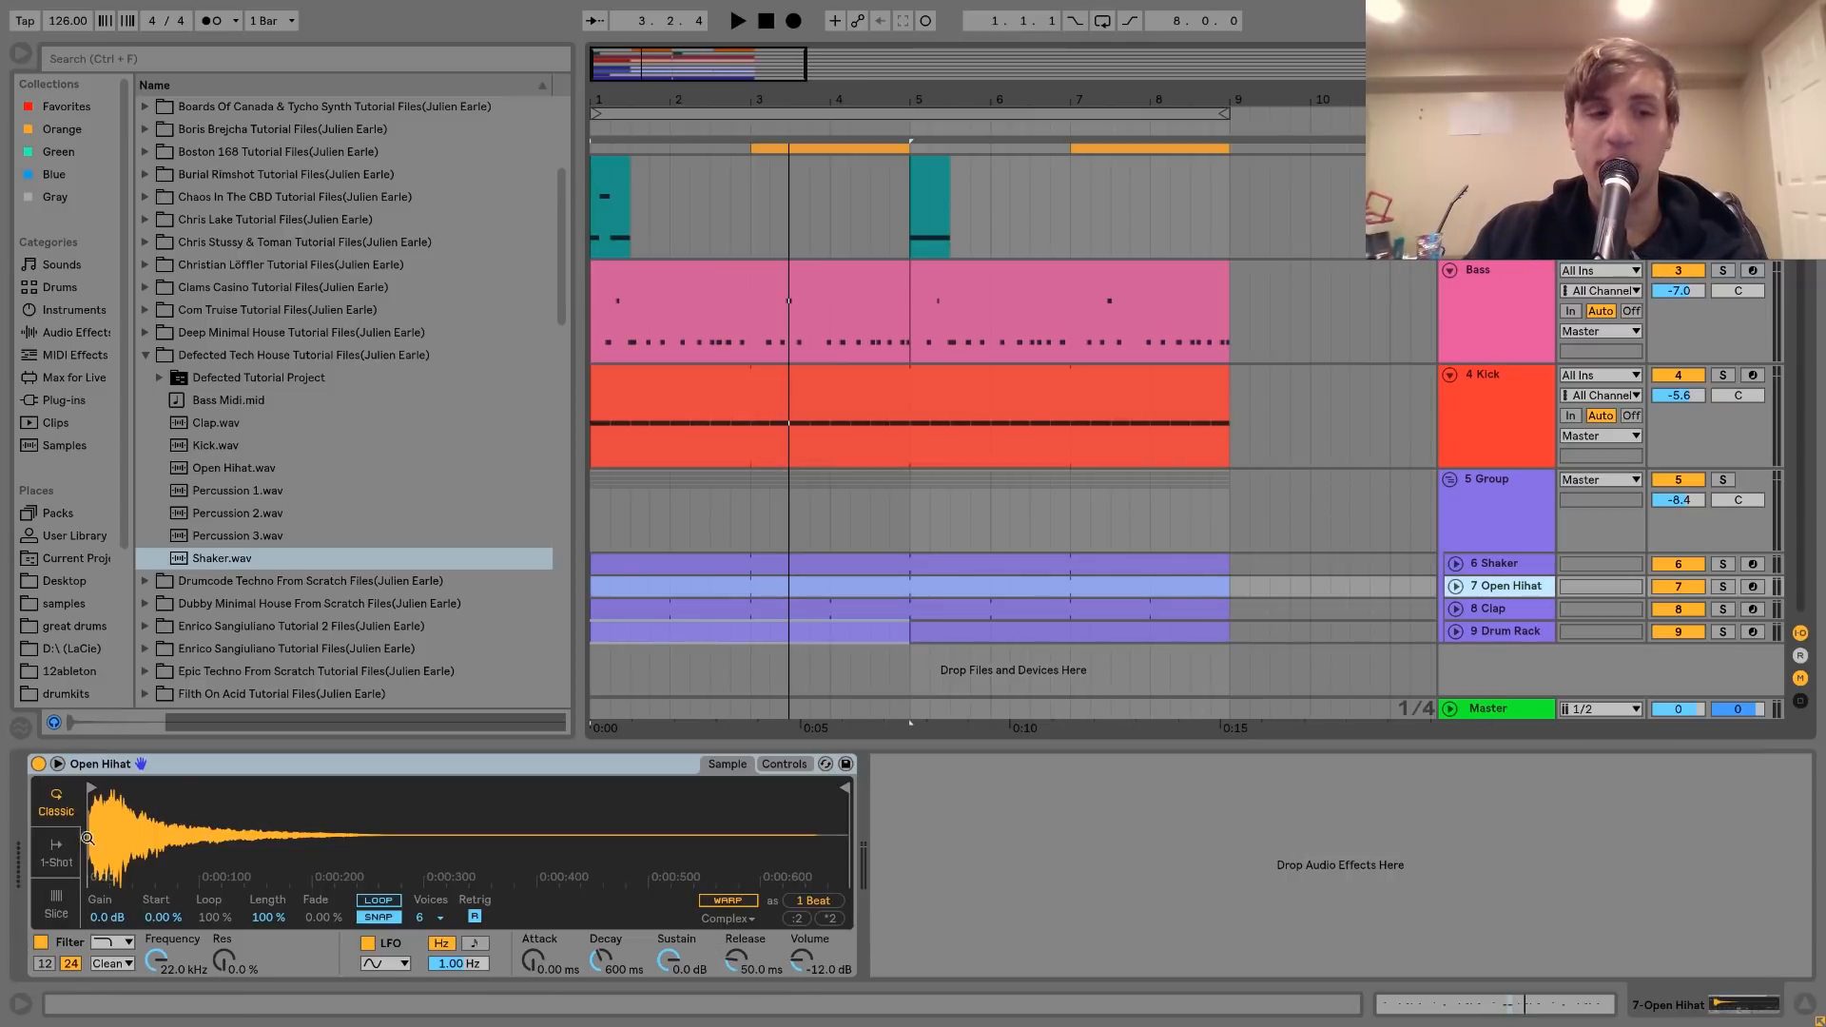
left_click_drag(88, 837, 365, 918)
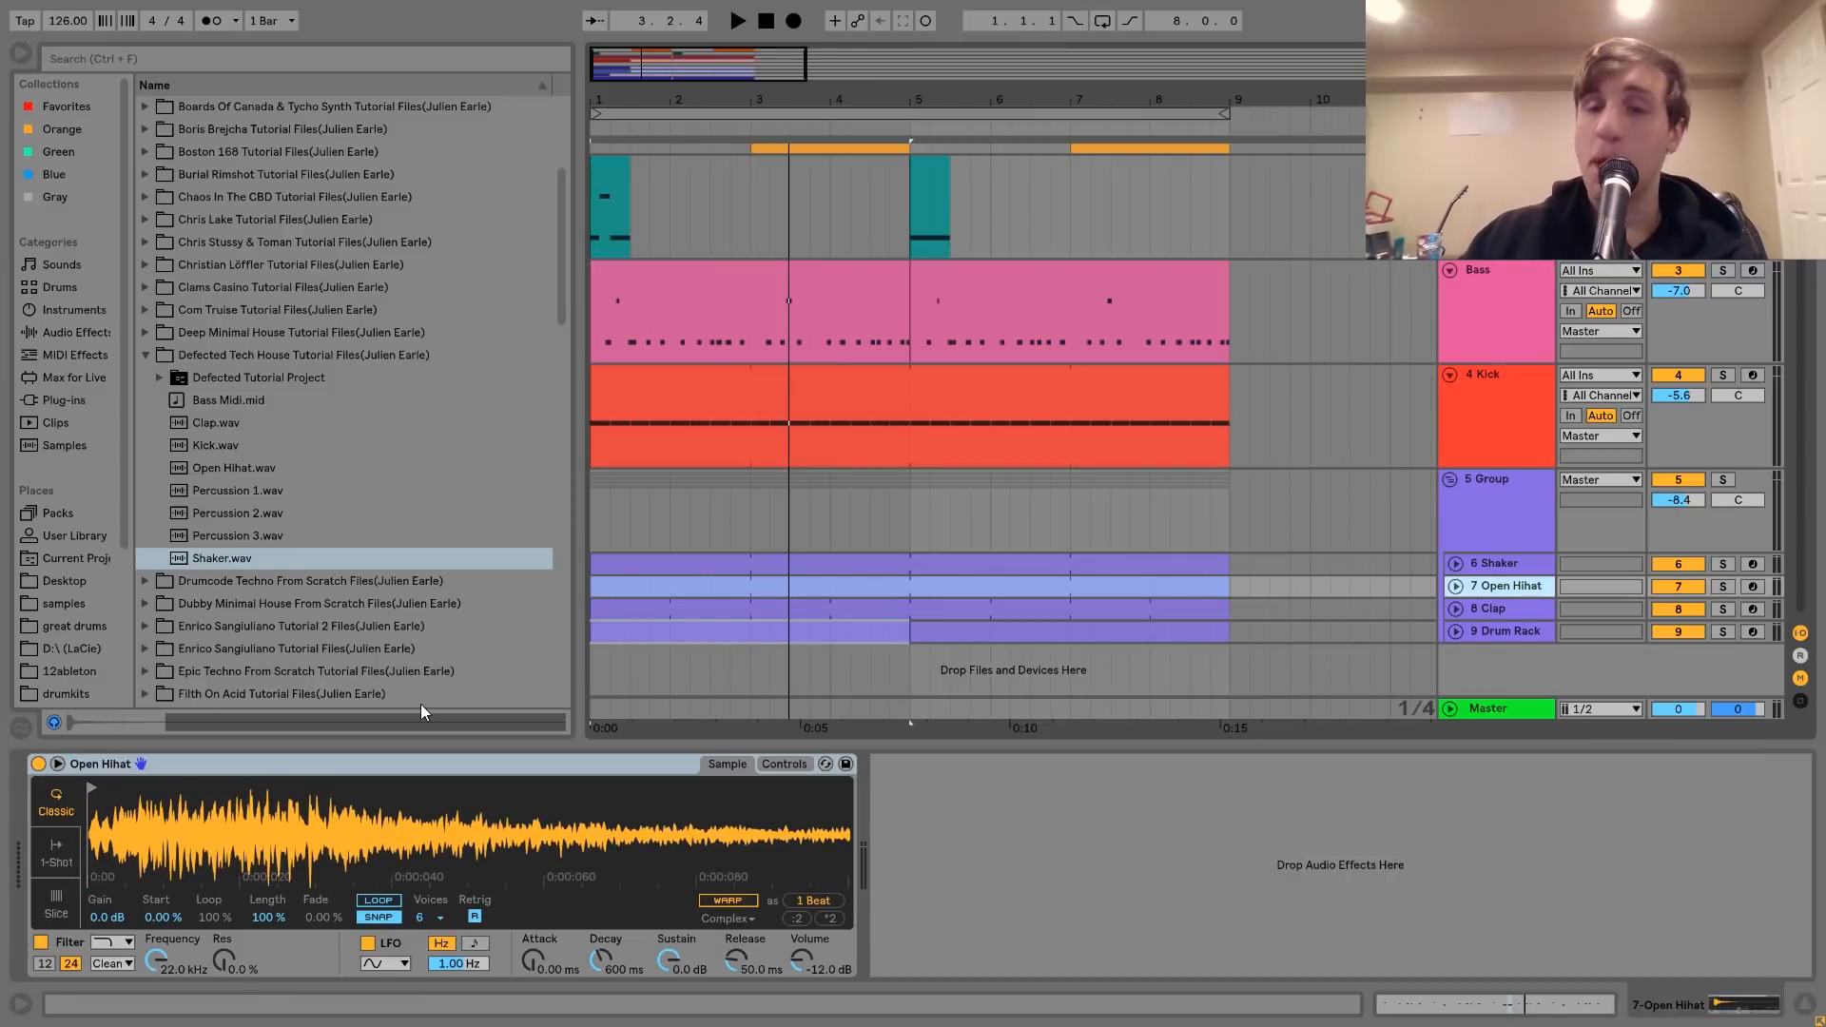
Reselect the drum Group, then place the insert marker at 1.1.1 on the Master track
left_click(1492, 505)
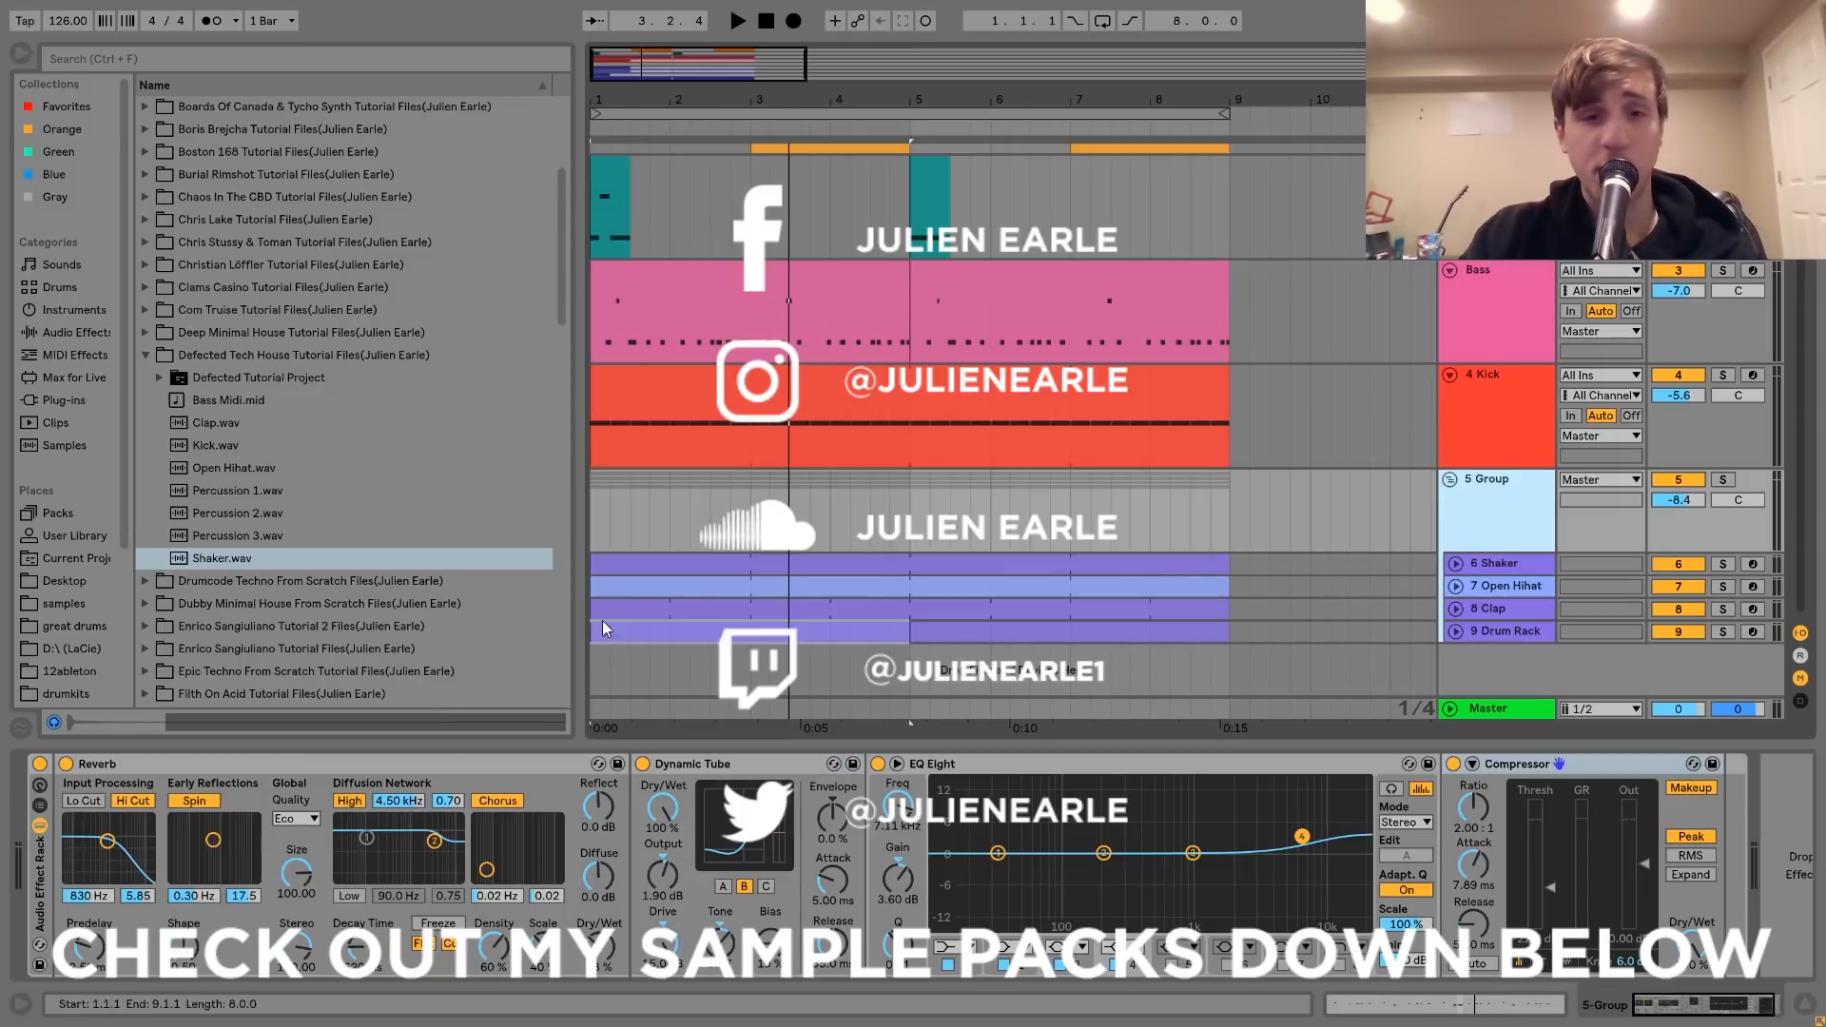
left_click(596, 713)
scroll(595, 713, "up", 2)
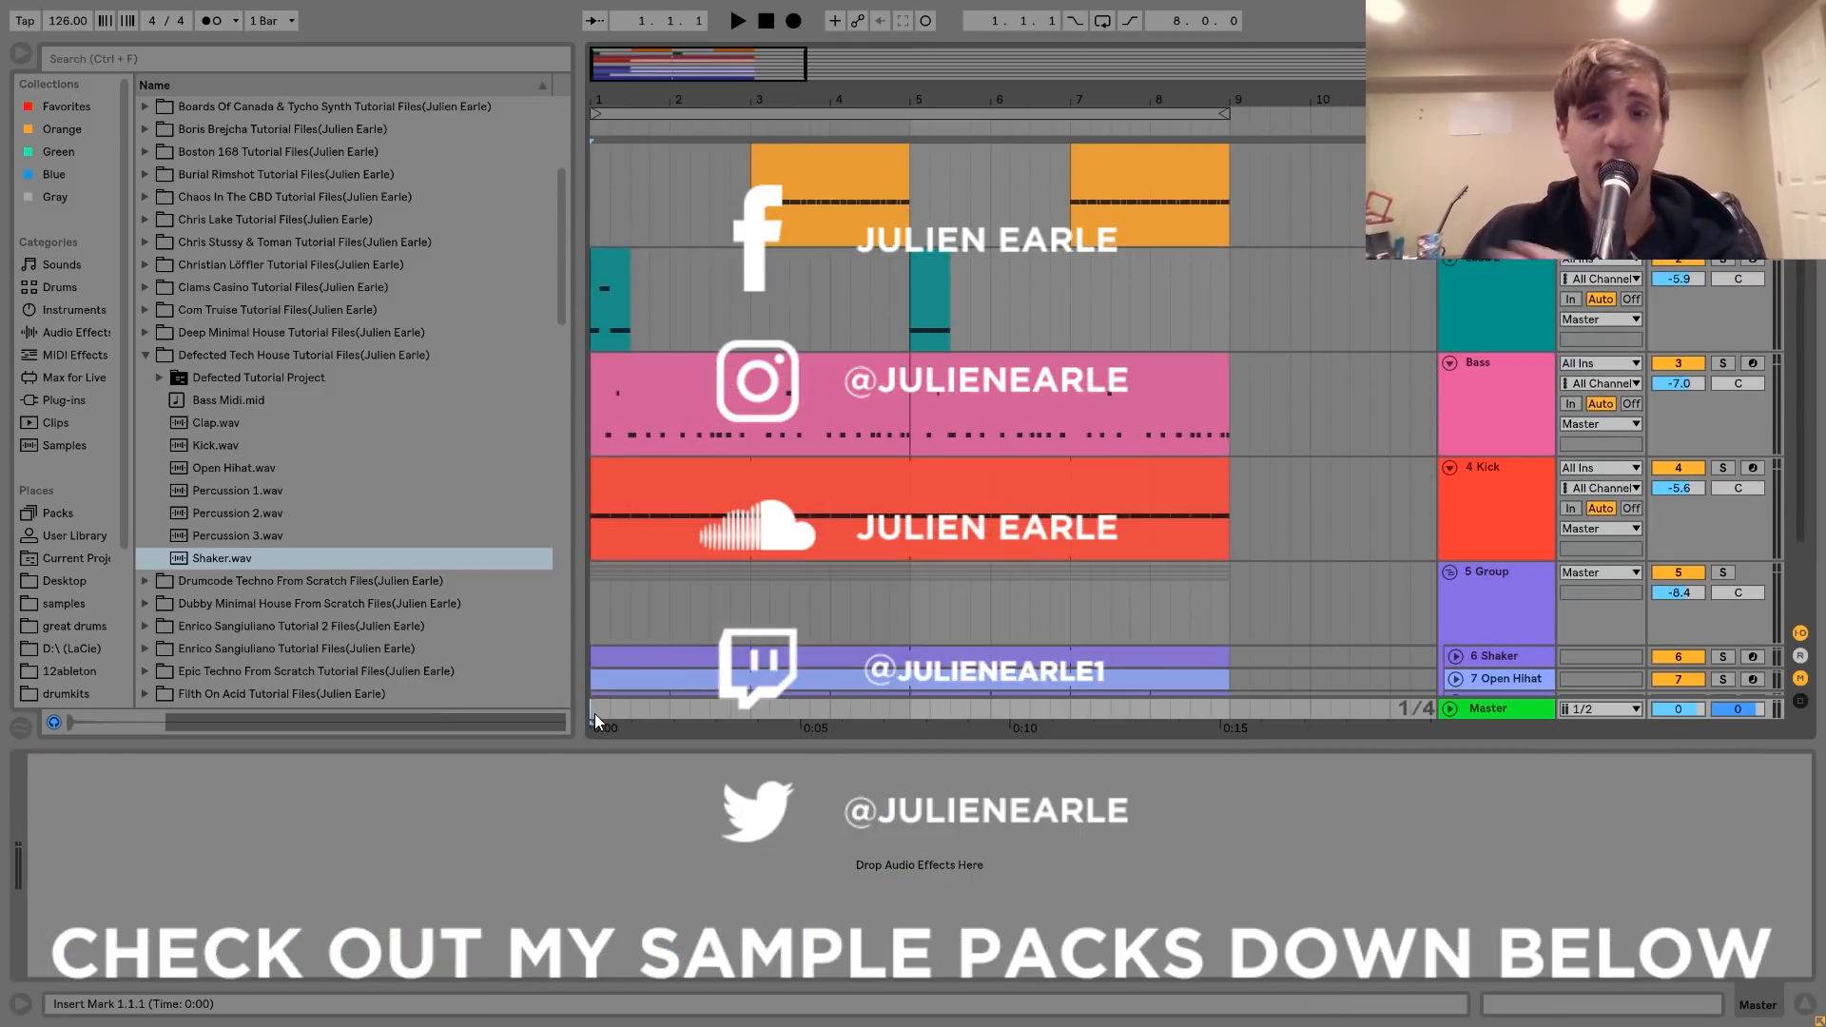